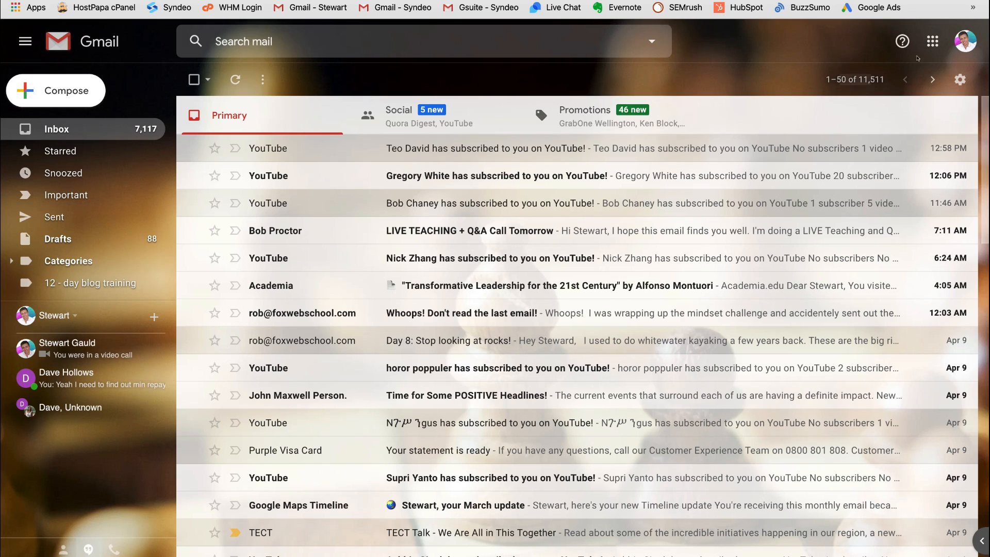
Switch from Gmail to Google Drive and create a new Google Sites site named "Practice website"
left_click(928, 42)
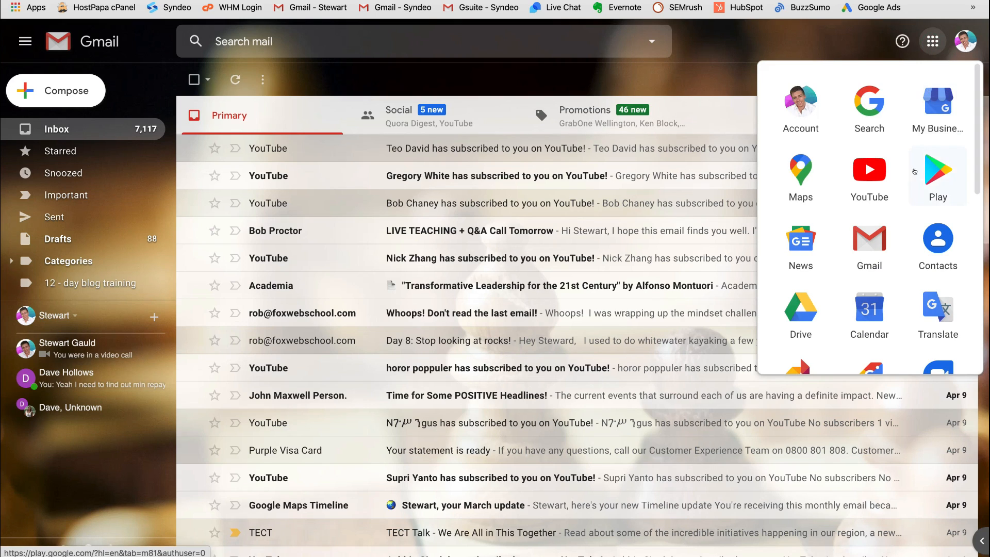
left_click(788, 302)
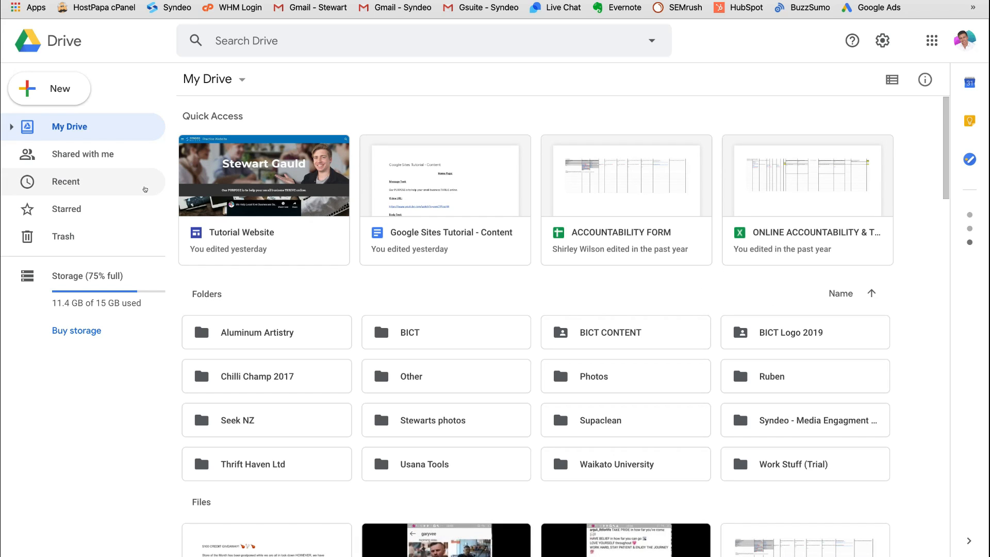
left_click(75, 100)
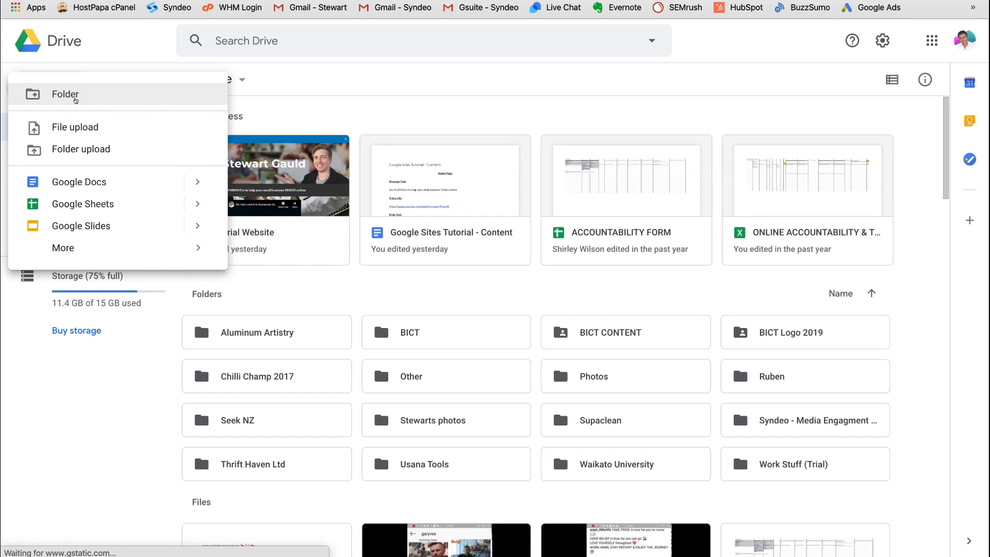
left_click(64, 246)
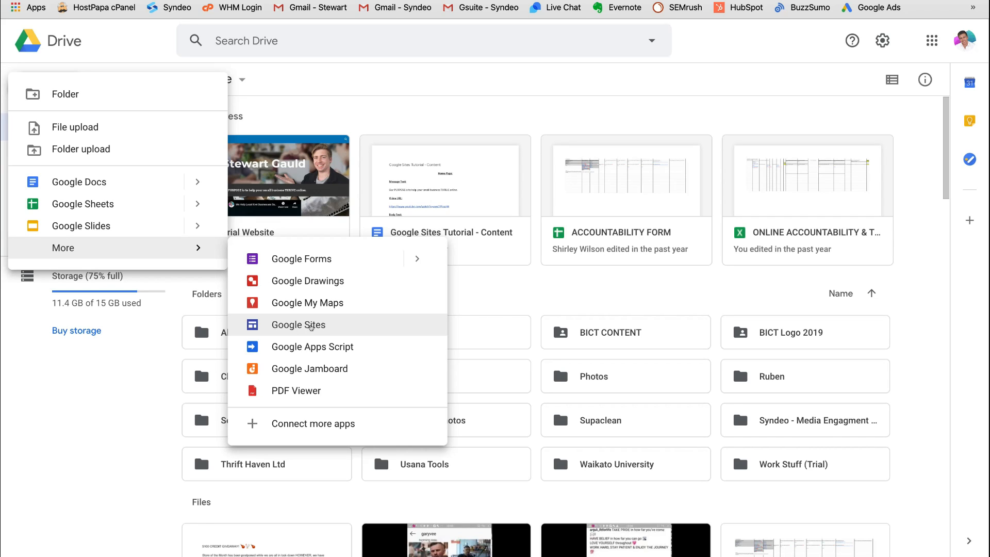
left_click(335, 326)
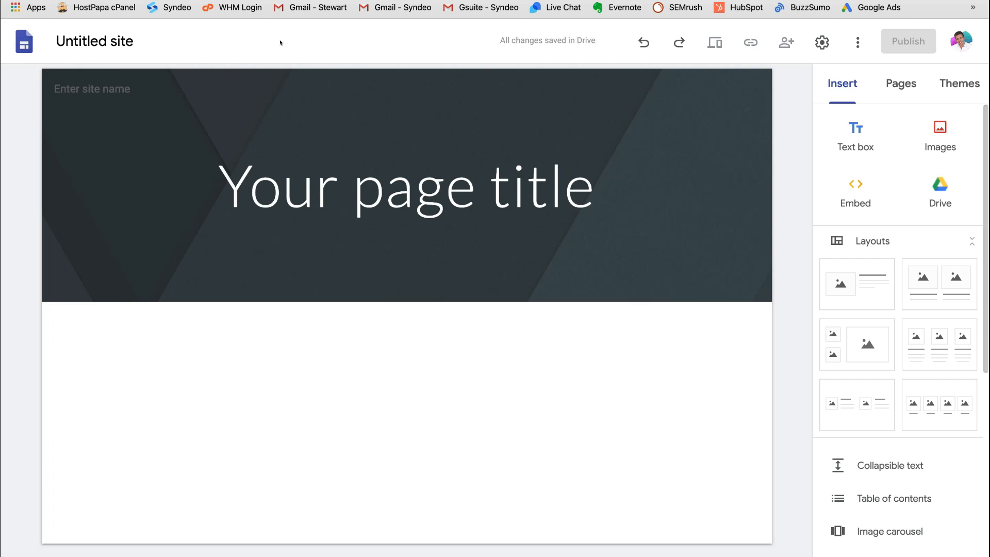
left_click(98, 37)
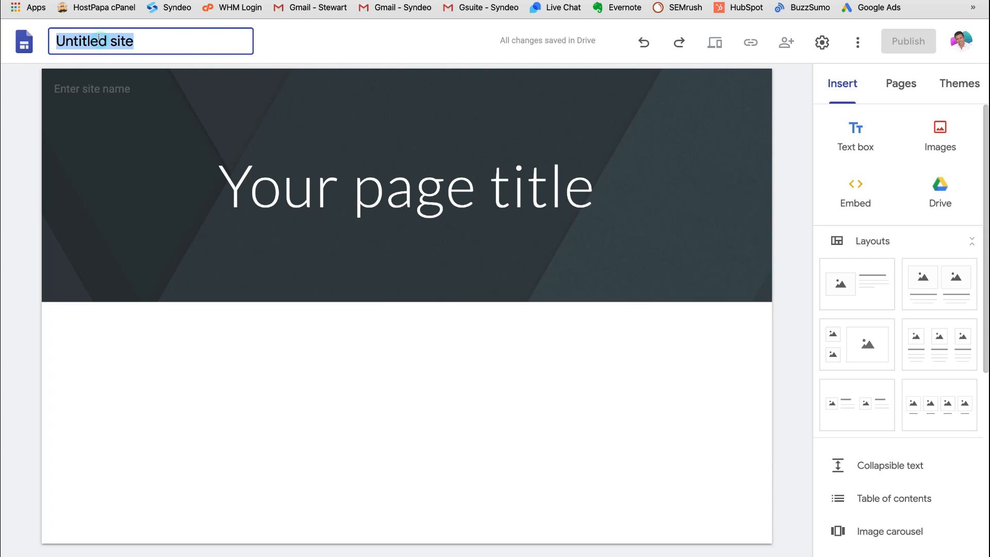
type("Practice website")
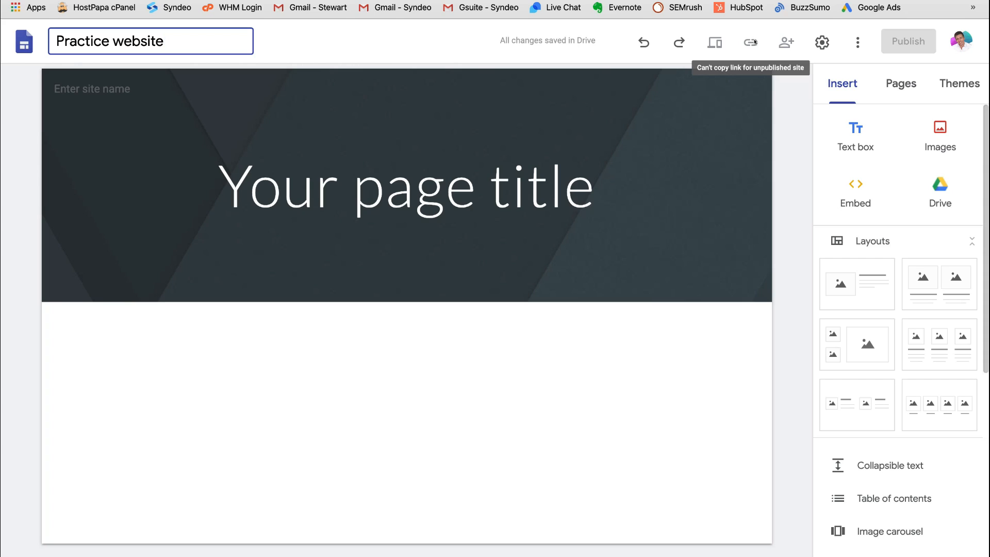
Review the site's sharing settings, including the invitation field and the permission levels for invited people, and close them without inviting anyone
left_click(788, 43)
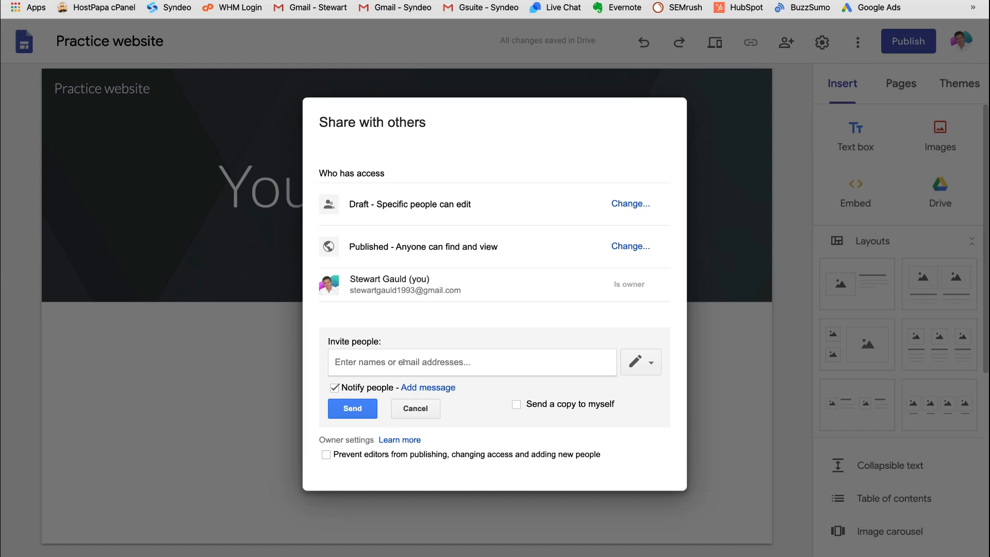
left_click(416, 363)
left_click(641, 362)
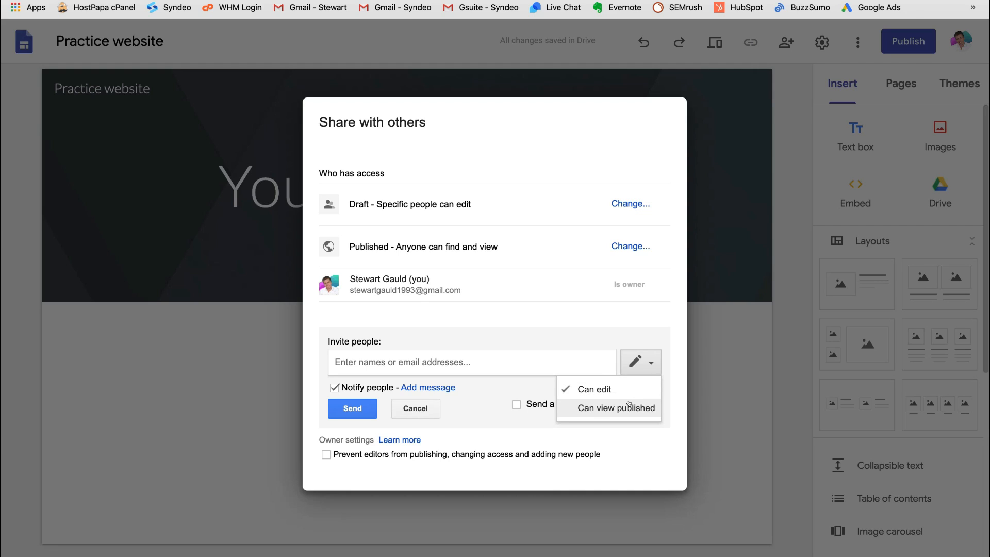
left_click(622, 330)
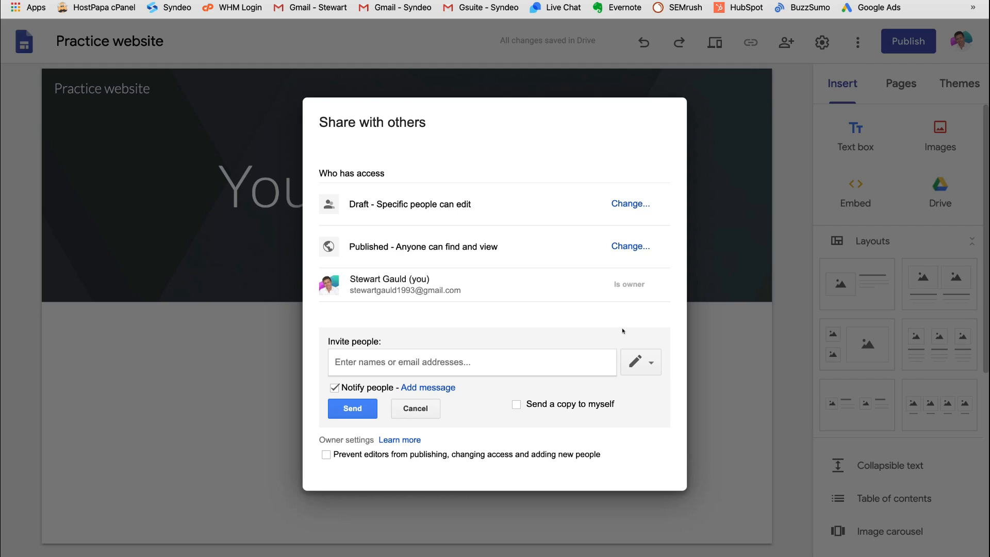
left_click(431, 408)
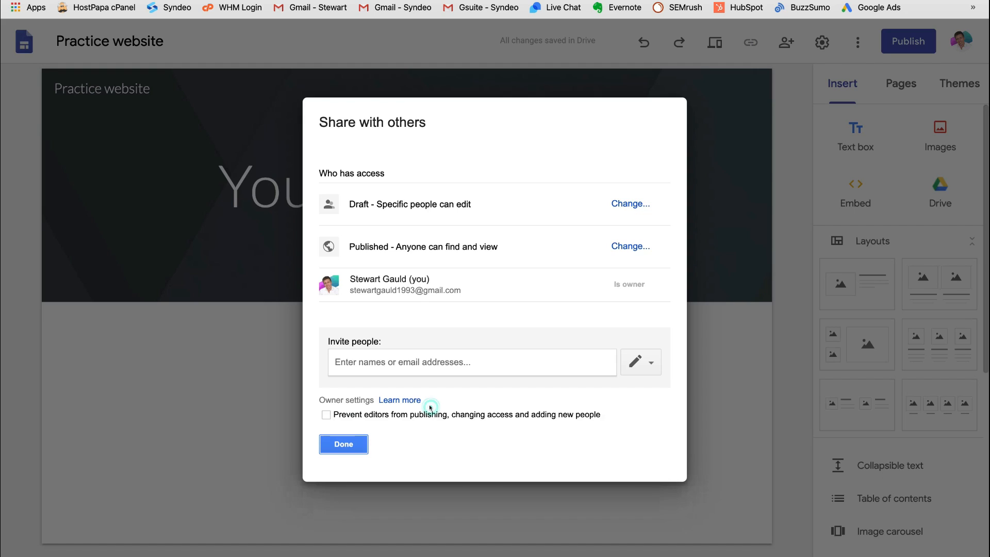
left_click(343, 444)
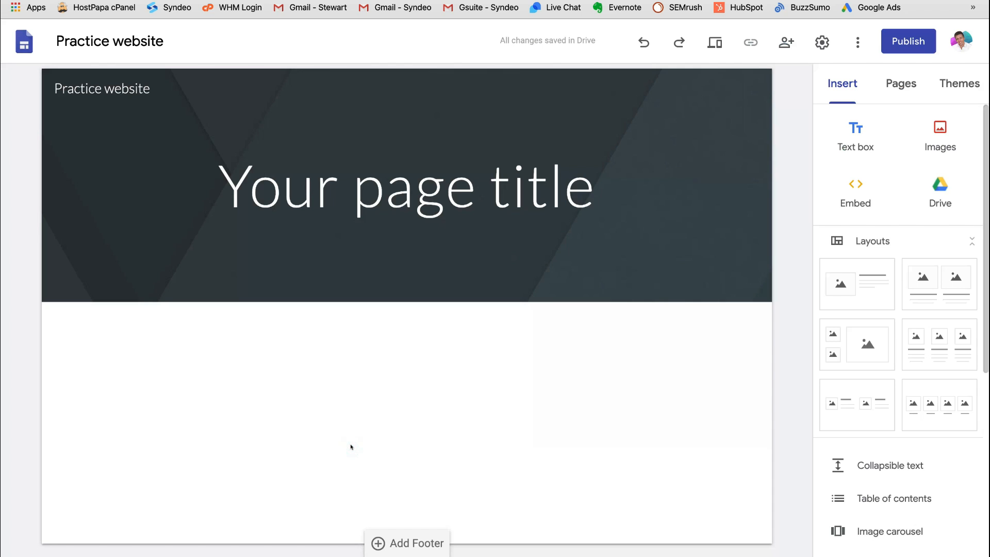
Examine the site's settings, its version history and duplication options, the insertable elements and the page list
left_click(822, 43)
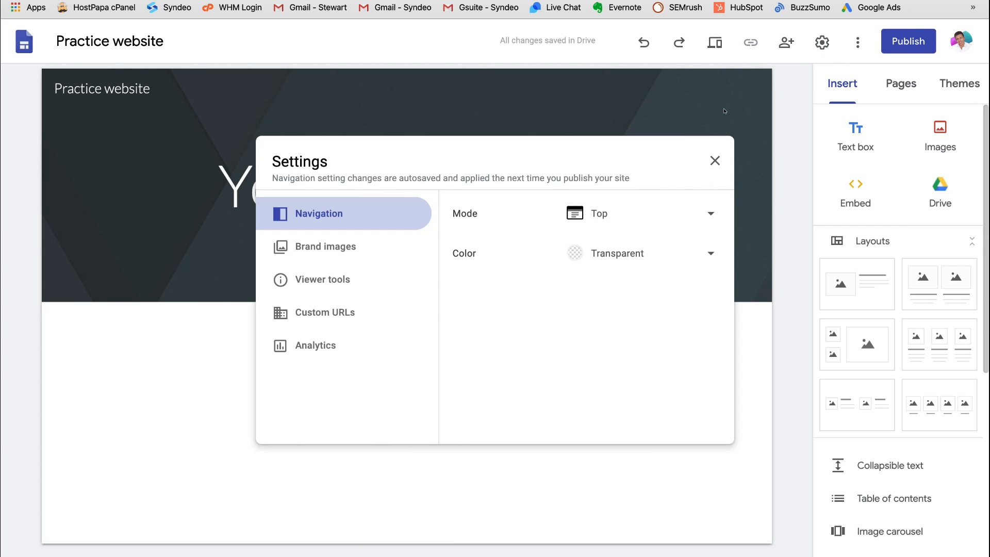
left_click(715, 160)
left_click(857, 41)
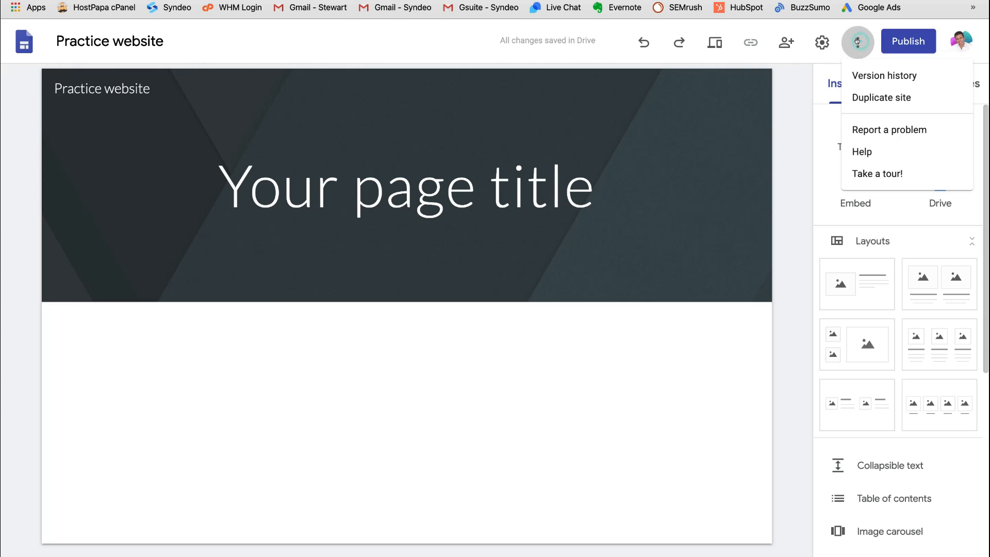
left_click(856, 42)
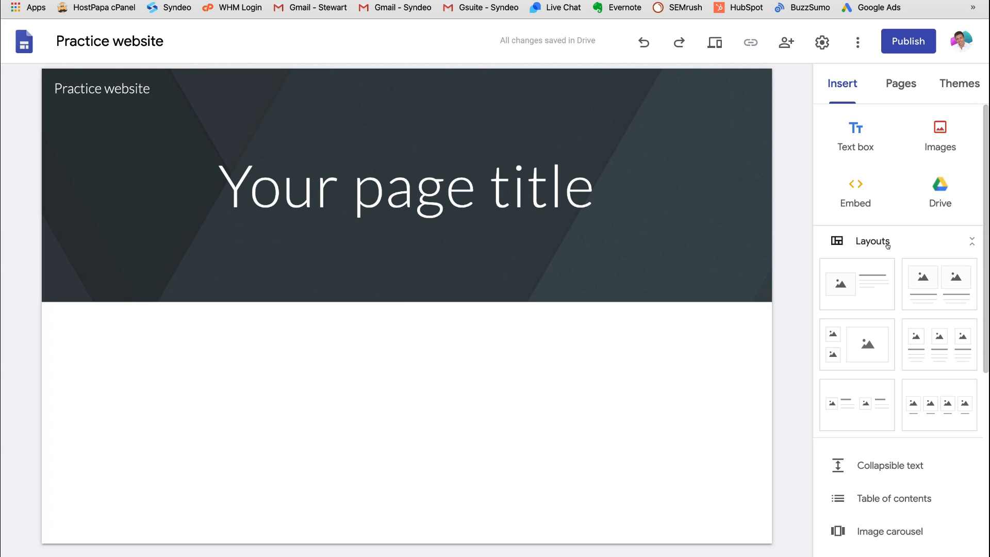
scroll(893, 355, "down", 5)
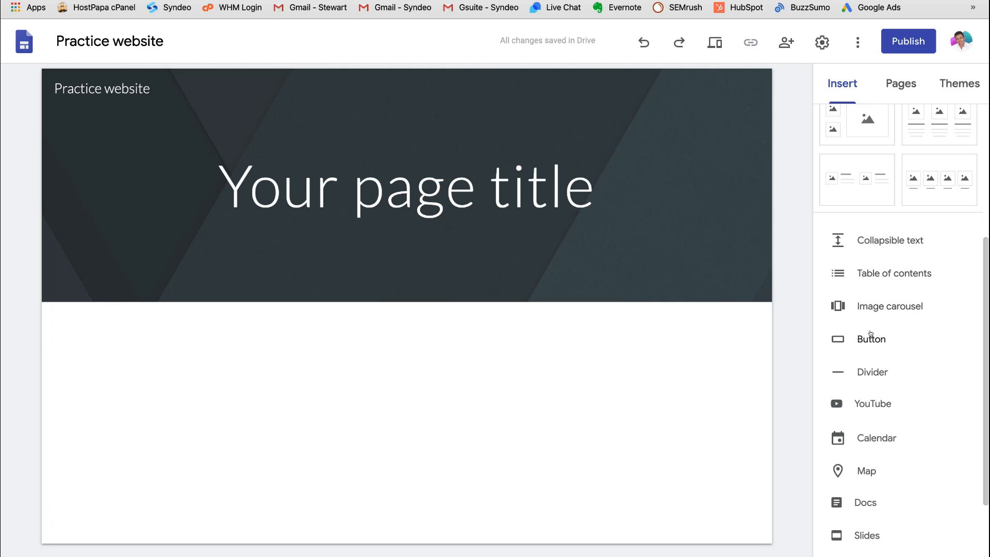
scroll(870, 334, "up", 5)
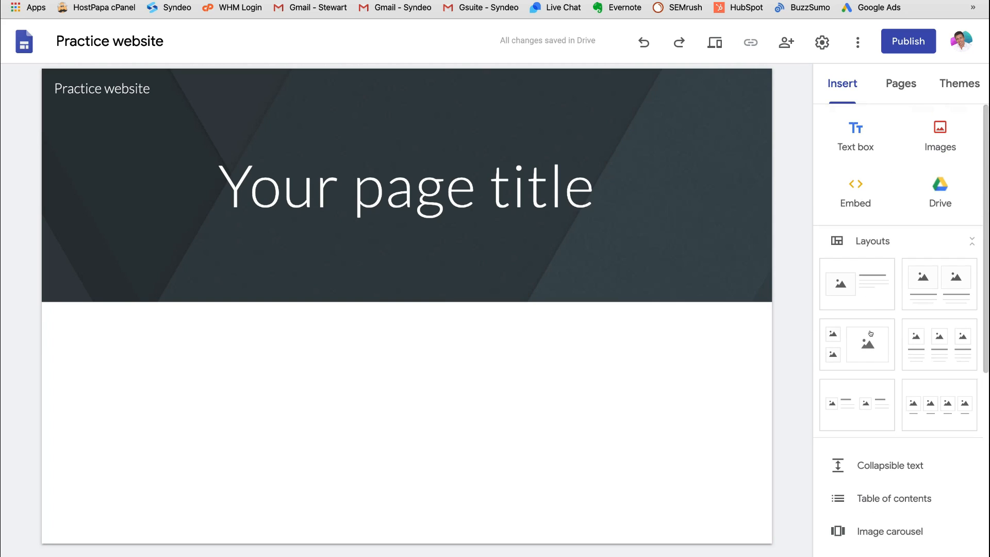
left_click(886, 86)
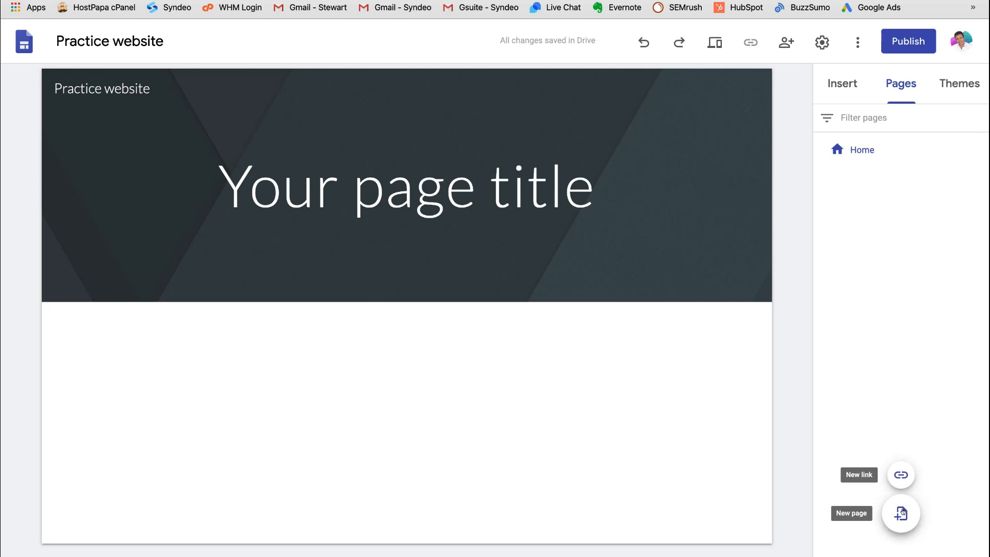
Compare the available site themes, including Aristotle and Diplomat, check the font style options, and apply the Vision theme in blue
left_click(966, 77)
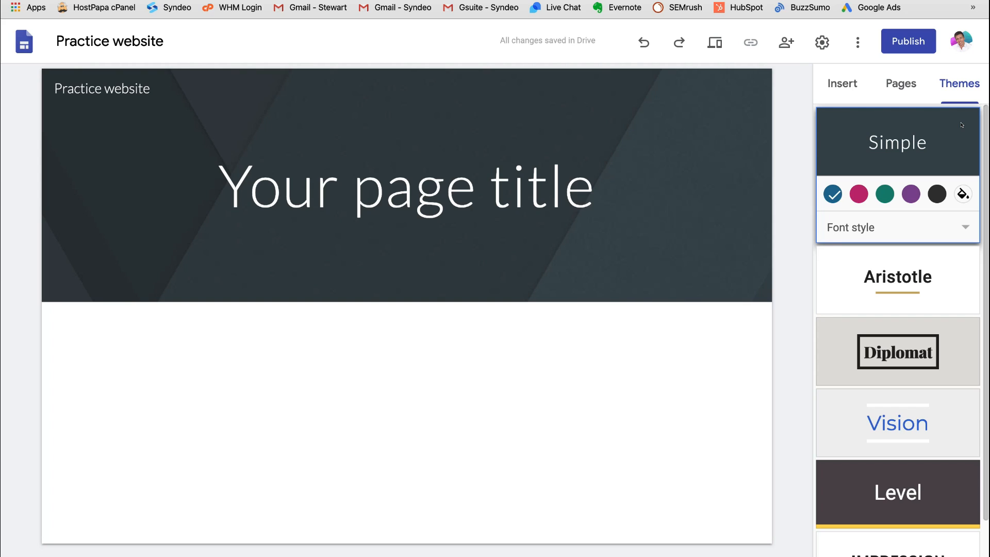
scroll(927, 257, "down", 2)
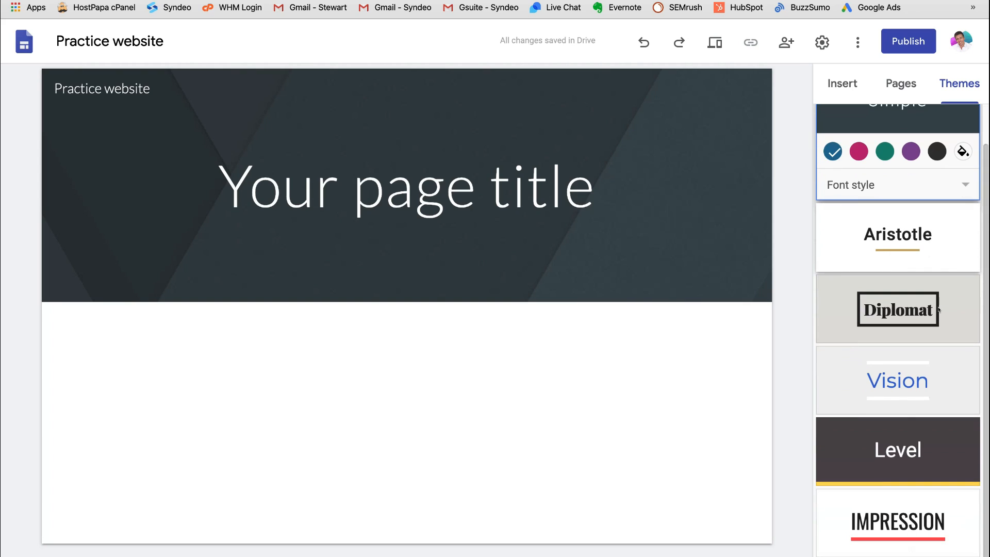
scroll(928, 258, "up", 2)
left_click(940, 283)
left_click(950, 340)
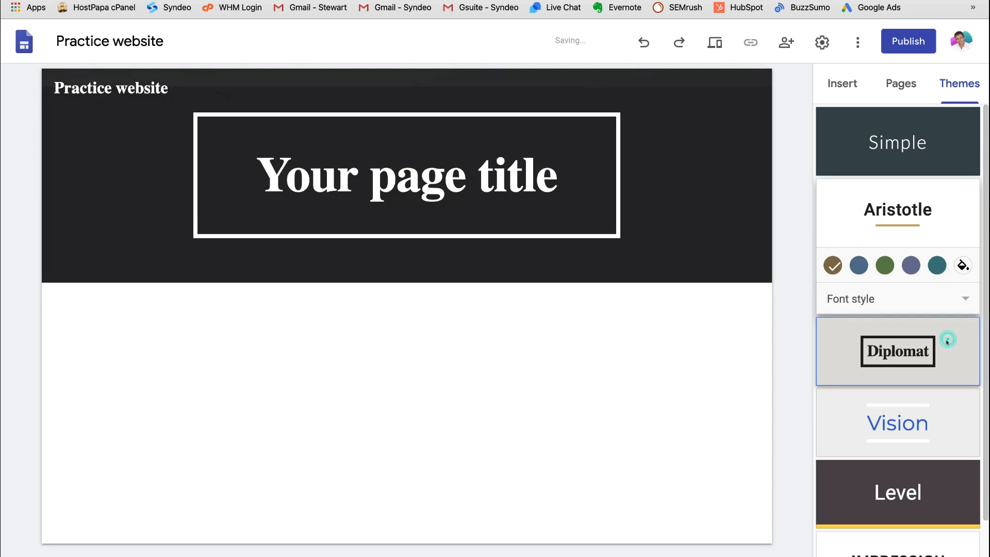
left_click(949, 418)
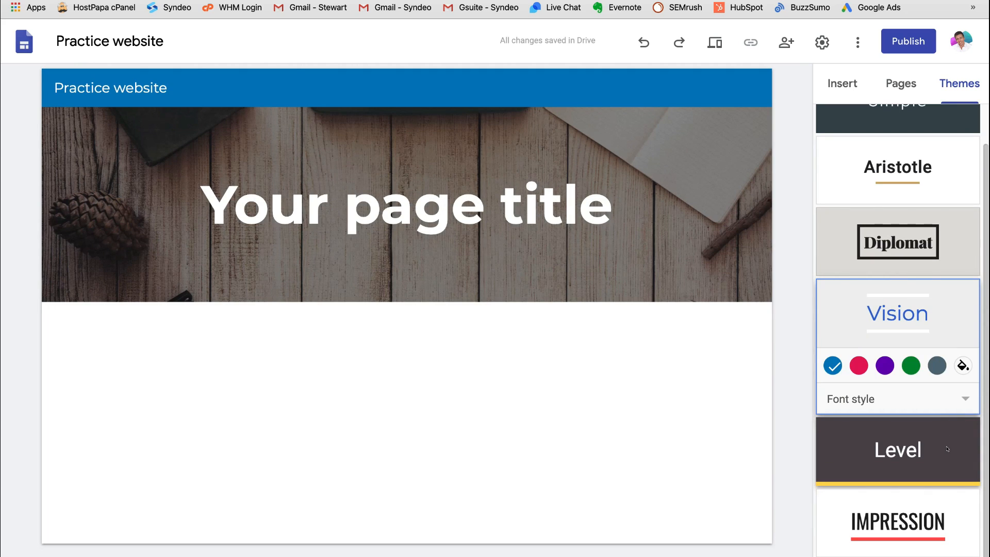
left_click(927, 520)
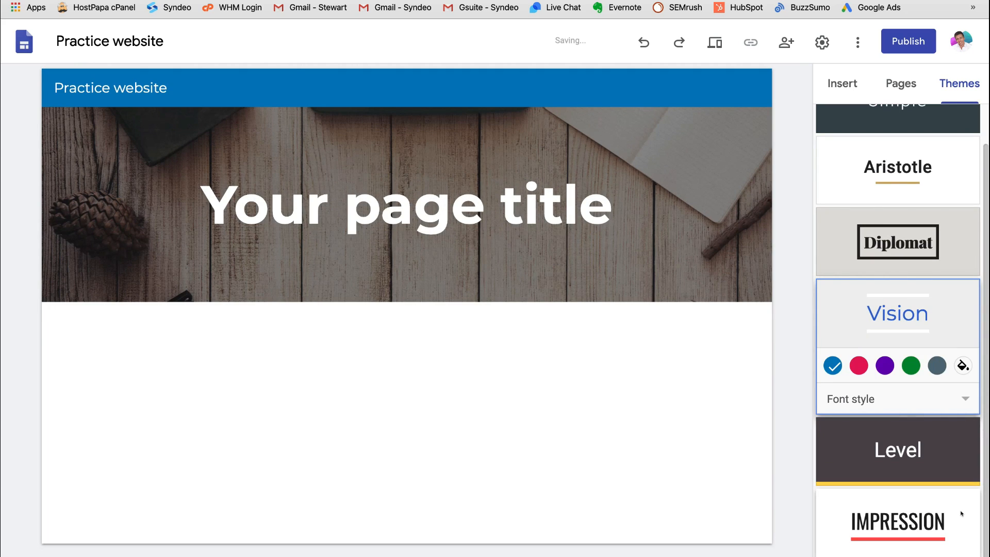
left_click(949, 382)
left_click(958, 318)
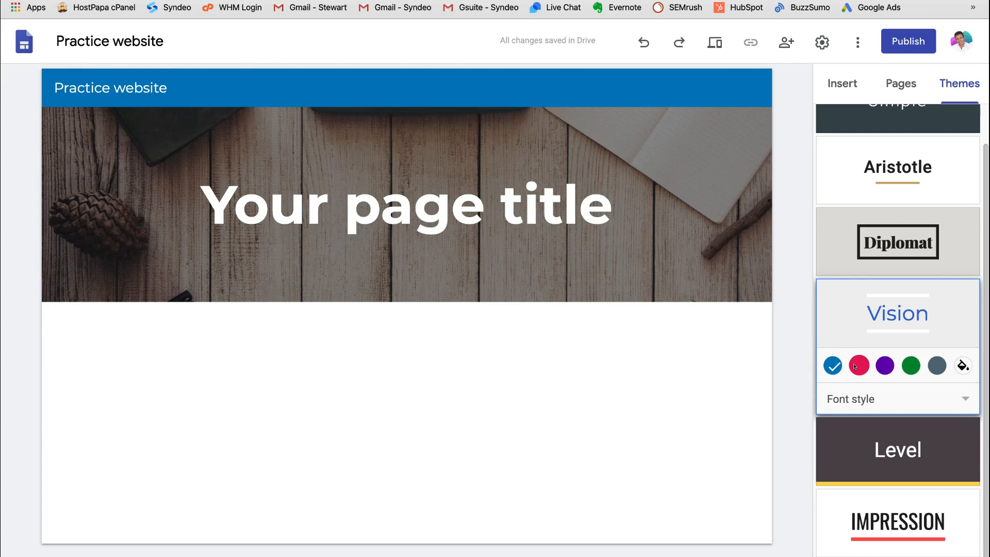
left_click(934, 398)
left_click(935, 399)
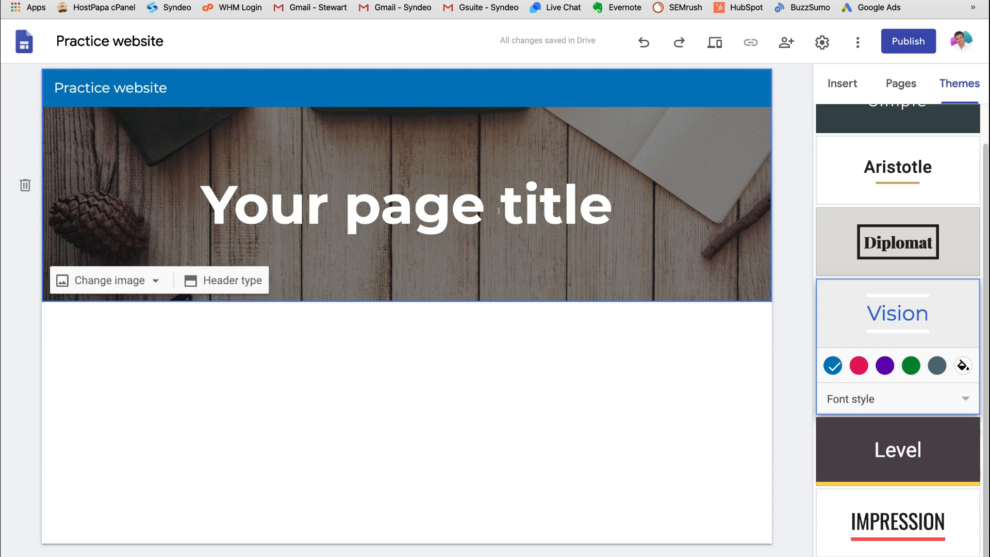
Replace the header's page title with the site owner's full name, using the Title style and centred alignment
triple_click(443, 209)
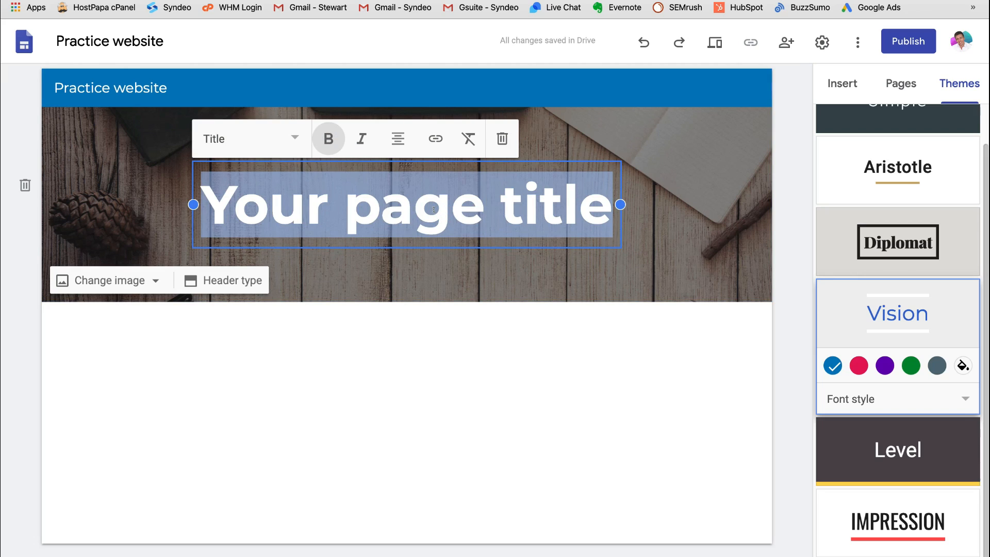
type("Stewart Gauld")
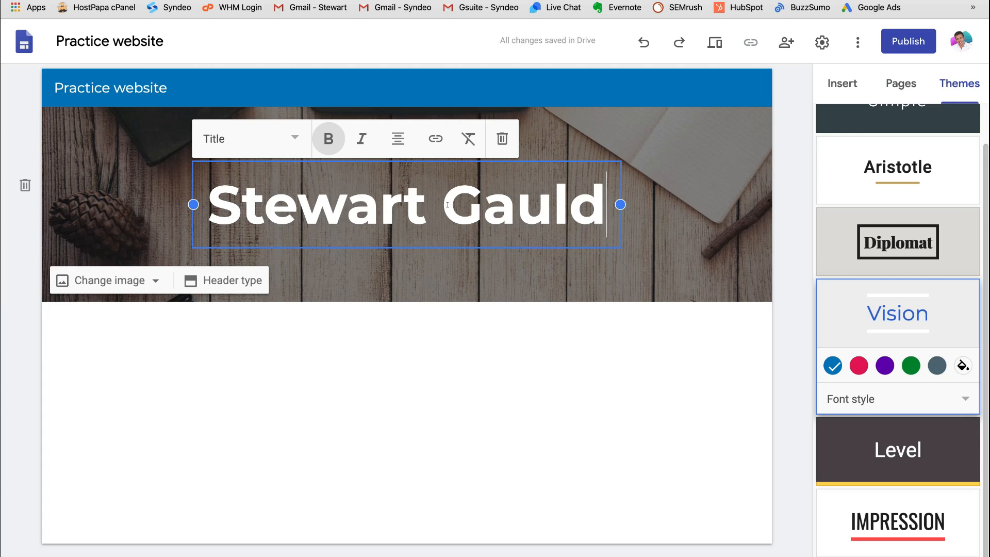
left_click(289, 143)
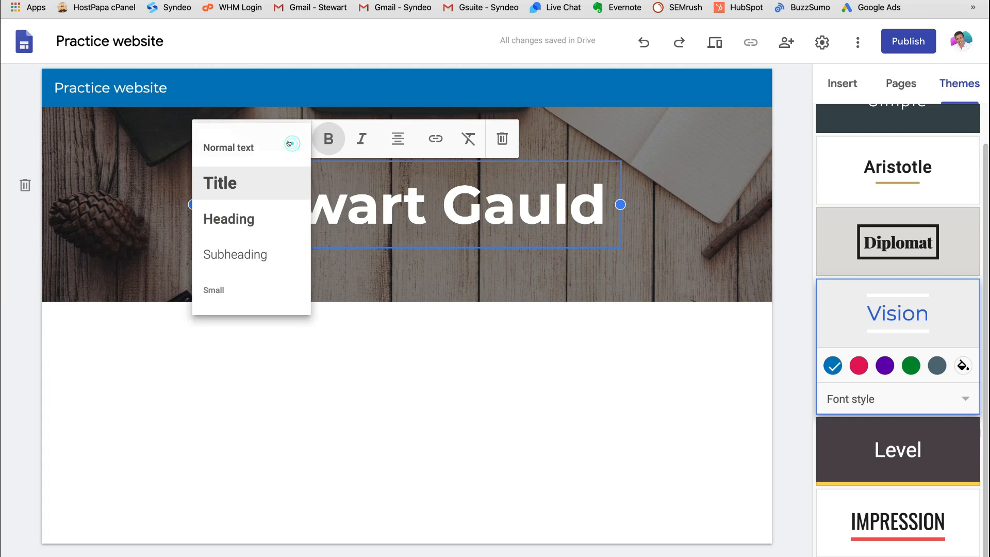
left_click(257, 186)
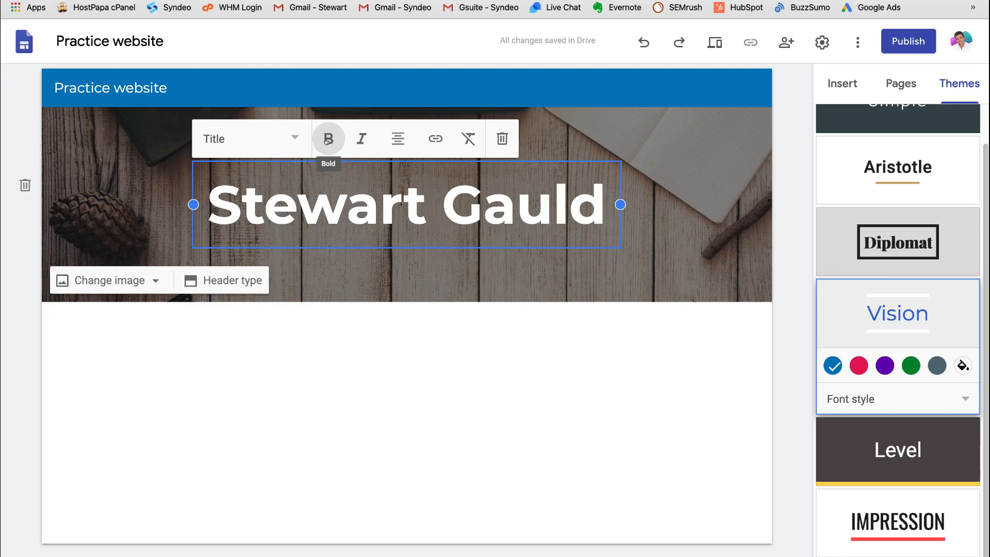
left_click(395, 138)
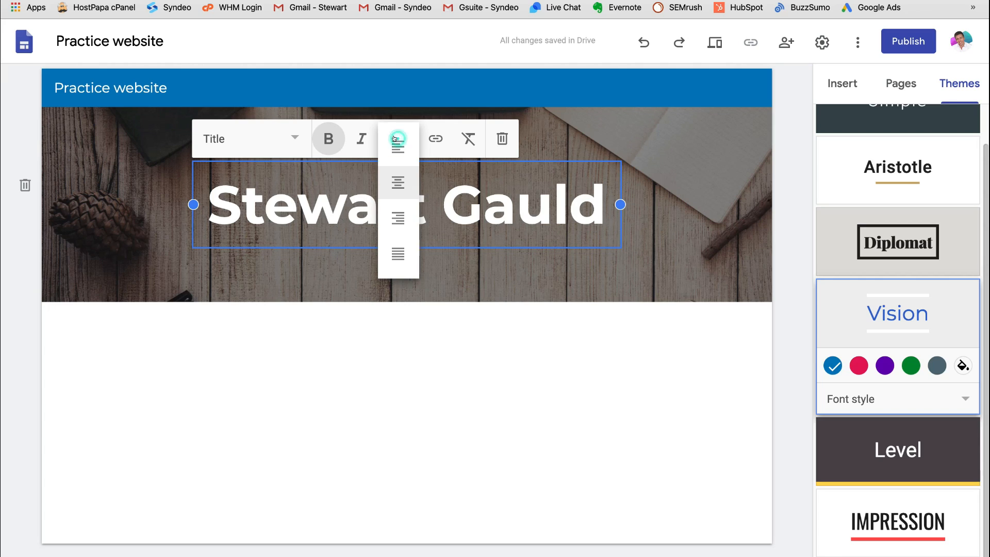
left_click(396, 174)
left_click(391, 138)
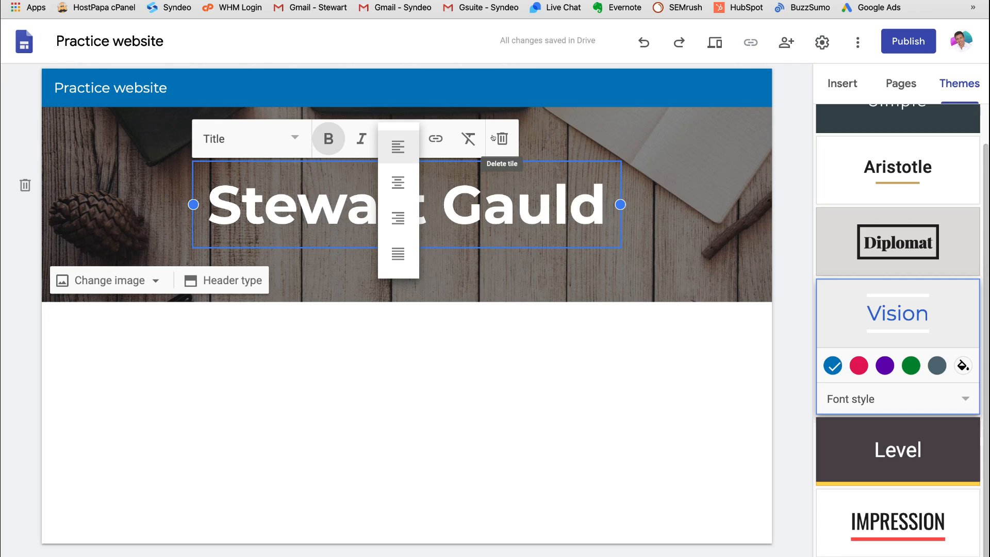
left_click(492, 294)
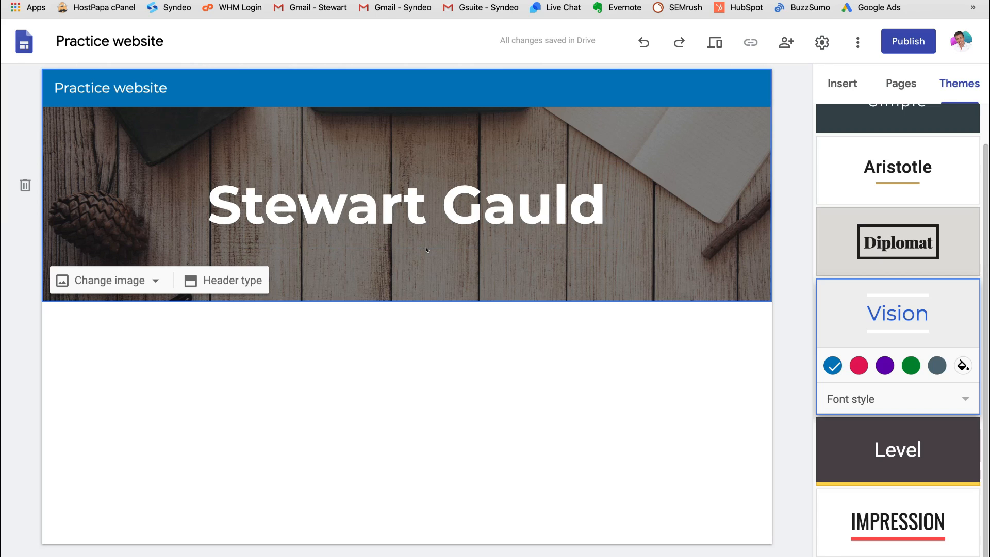
Replace the header image with the uploaded file Cover image.png and turn off its readability adjustment
left_click(155, 281)
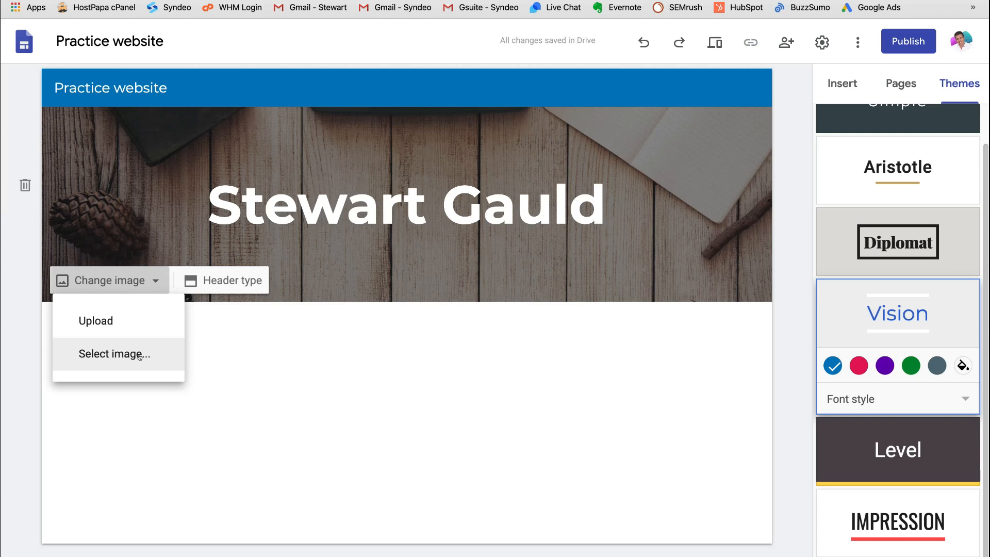
left_click(130, 320)
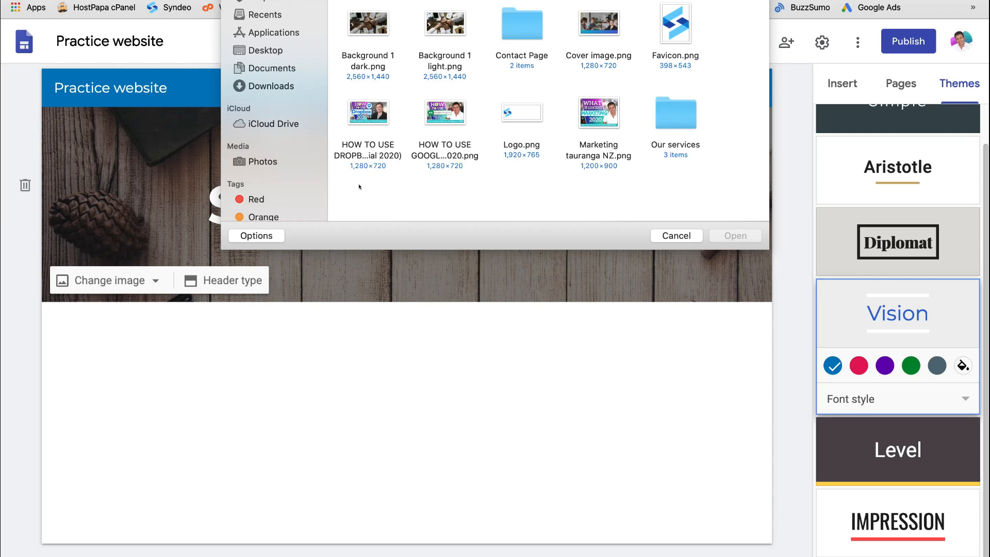
left_click(613, 25)
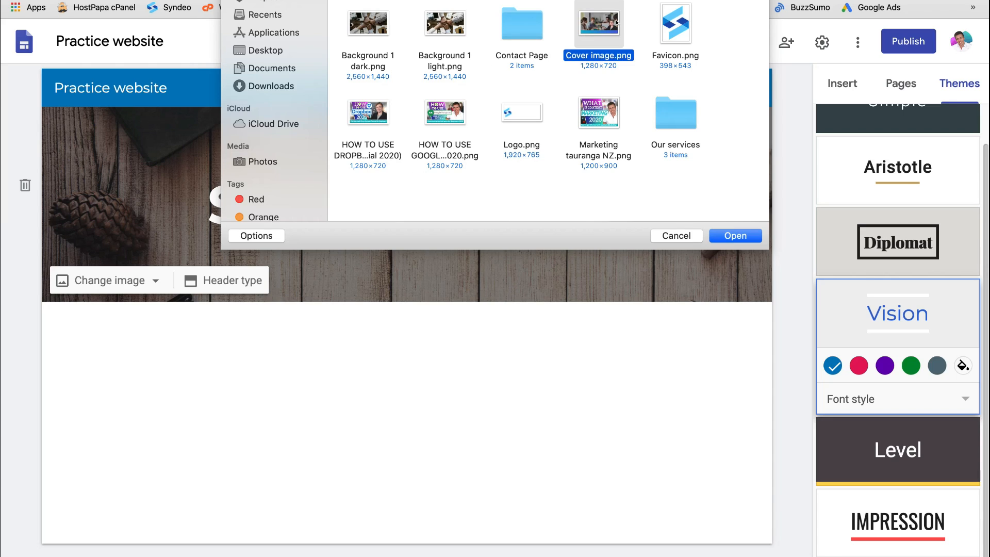
left_click(726, 235)
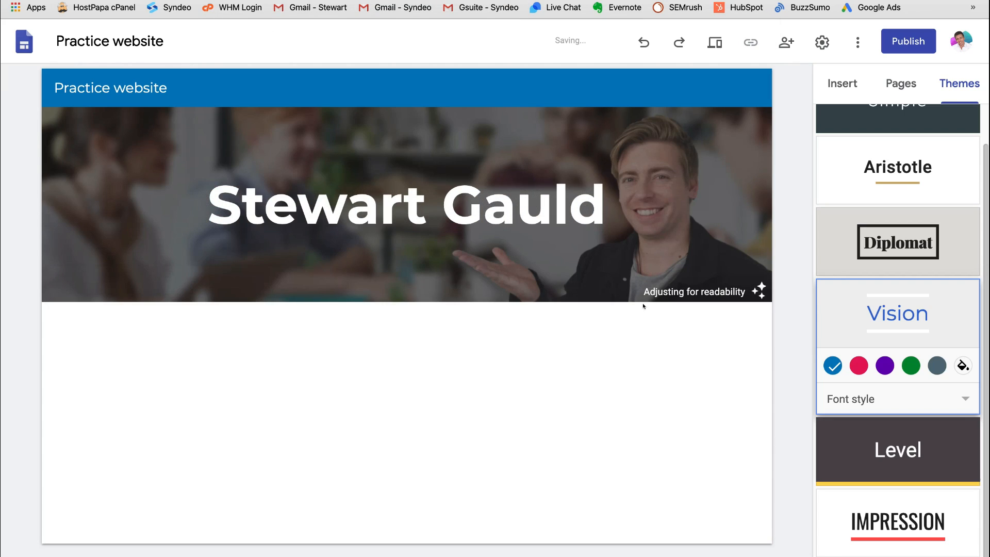
mouse_move(721, 301)
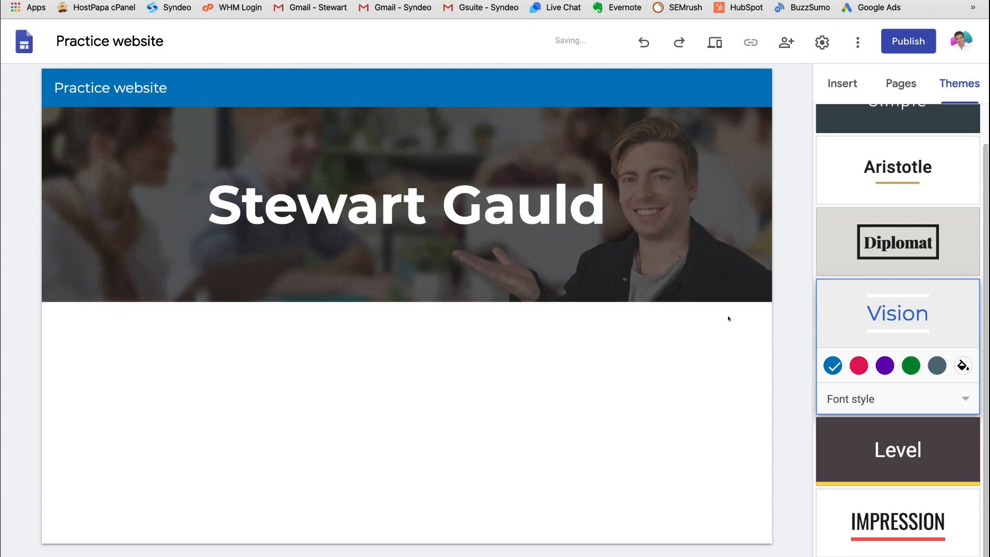
mouse_move(695, 239)
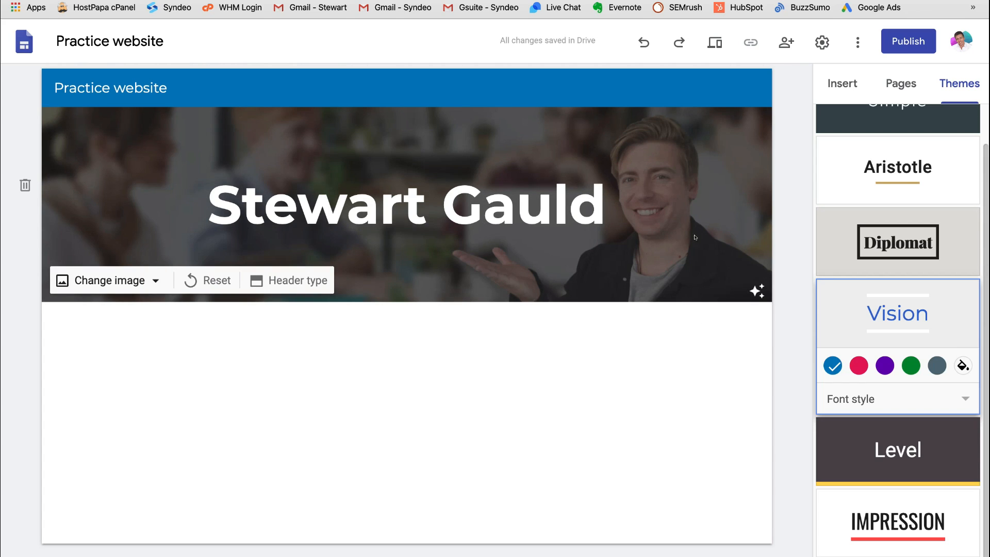
left_click(756, 291)
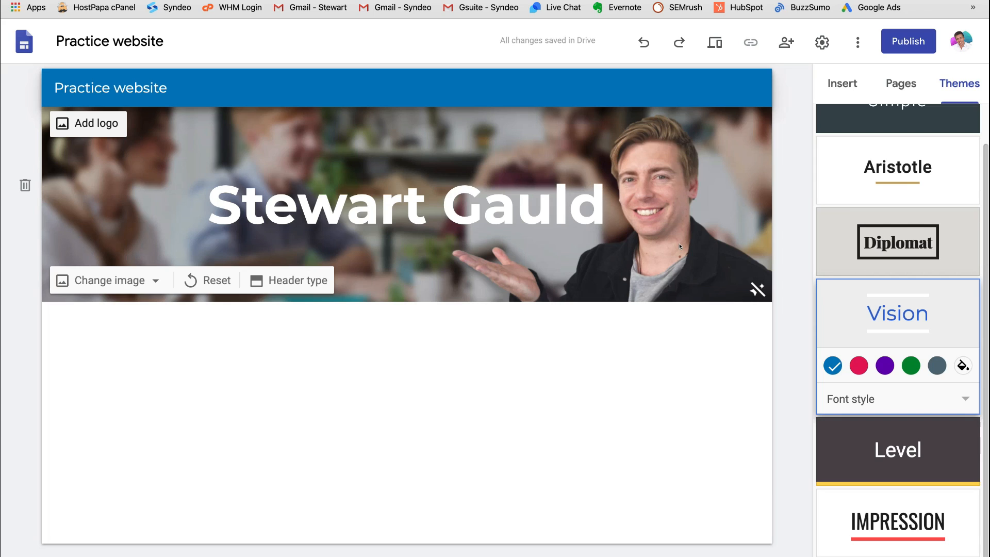
Upload Logo.png as the site logo and enter the site owner's full name as its alt text
left_click(88, 123)
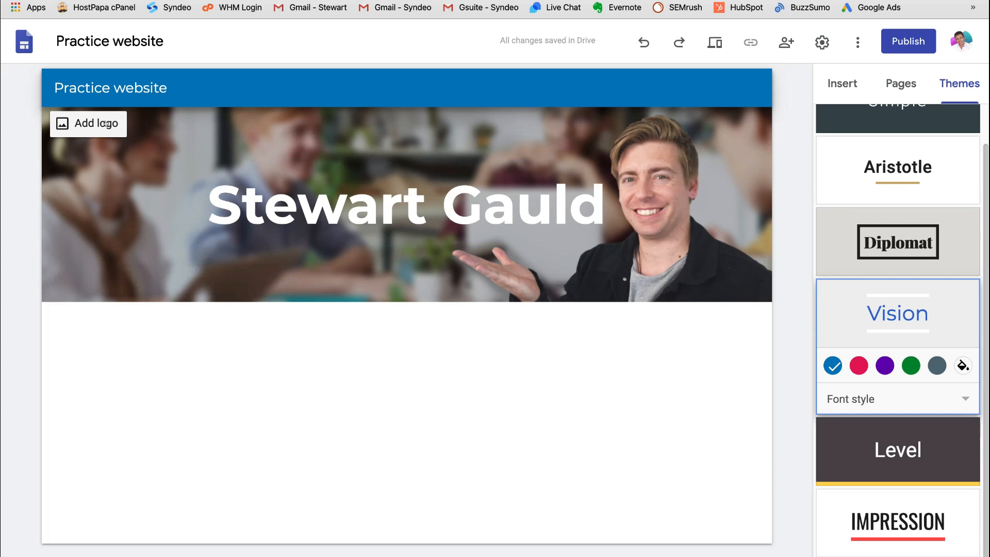
left_click(484, 283)
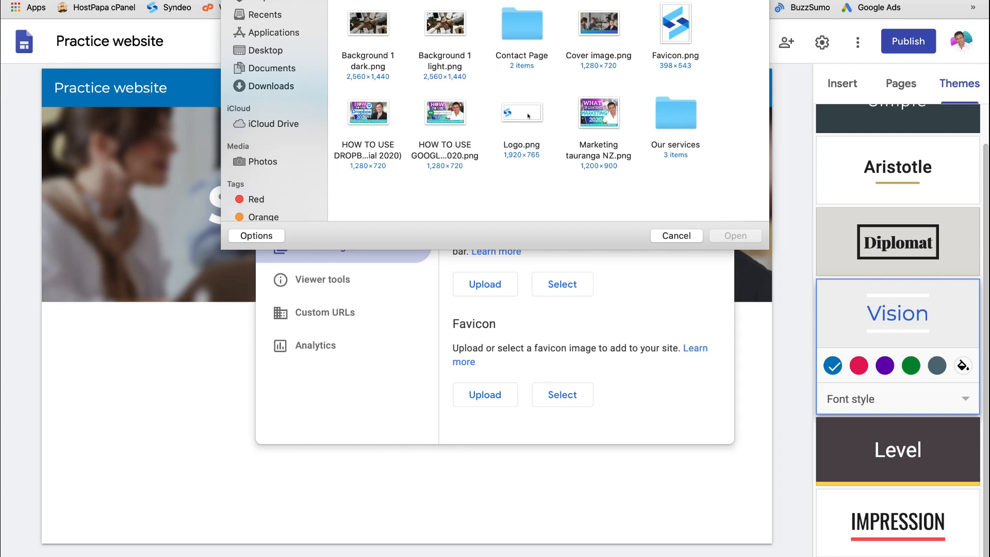
left_click(529, 117)
left_click(723, 234)
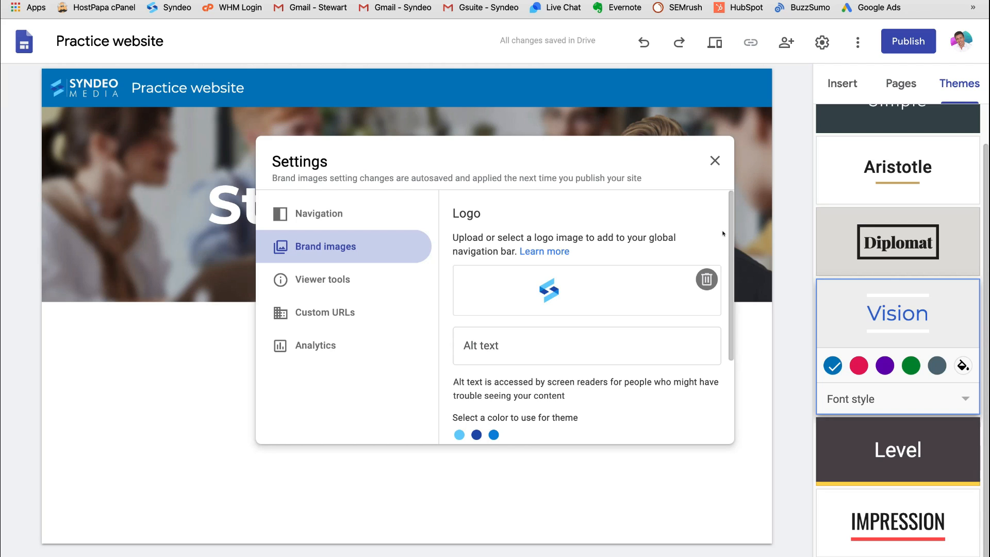
left_click(551, 345)
type("Stewart Gauld")
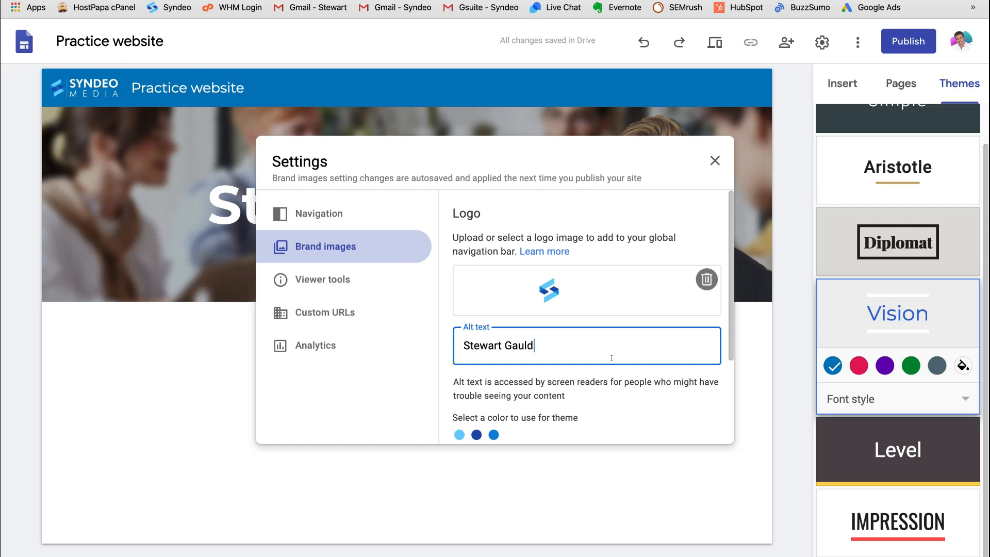
Upload Favicon.png as the site's favicon and close the brand image settings
scroll(612, 358, "down", 5)
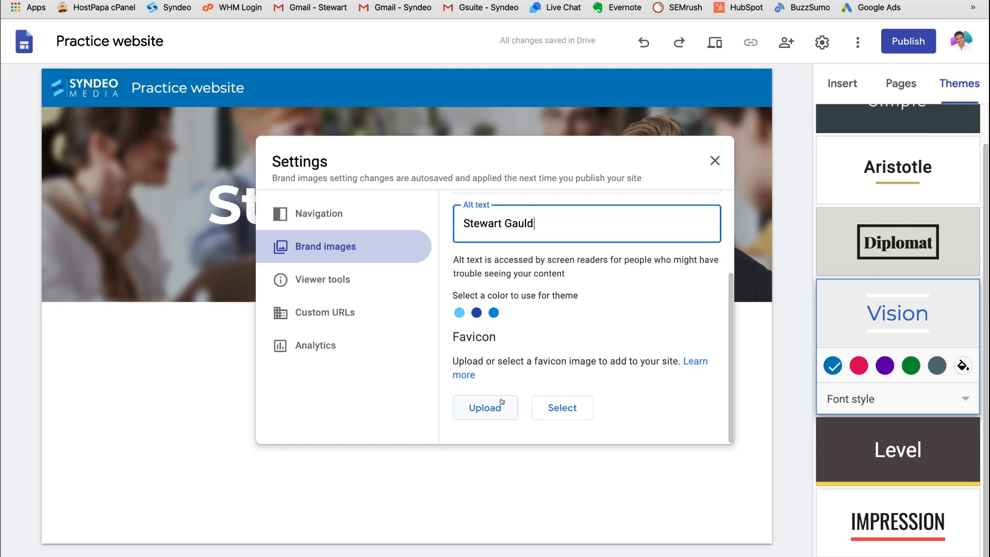
left_click(501, 402)
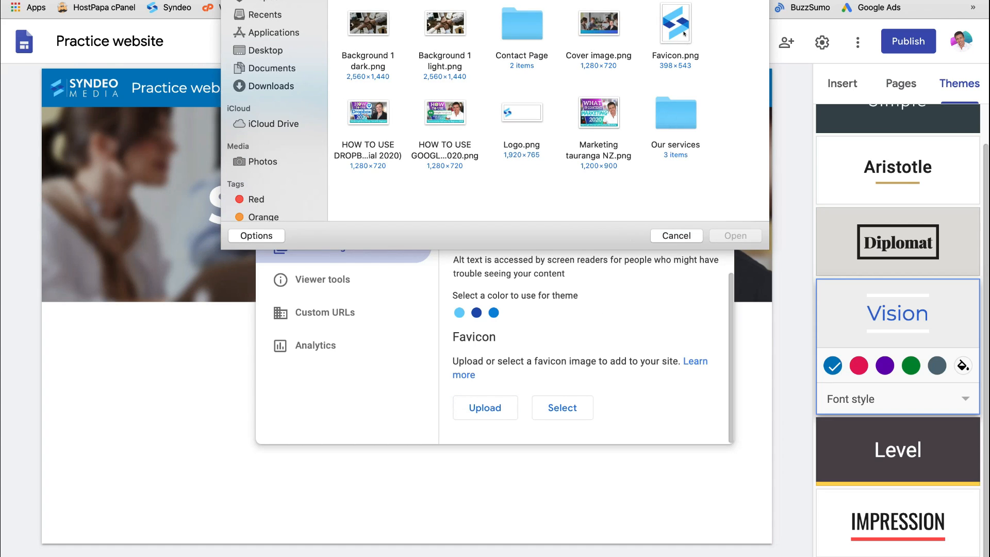
left_click(672, 17)
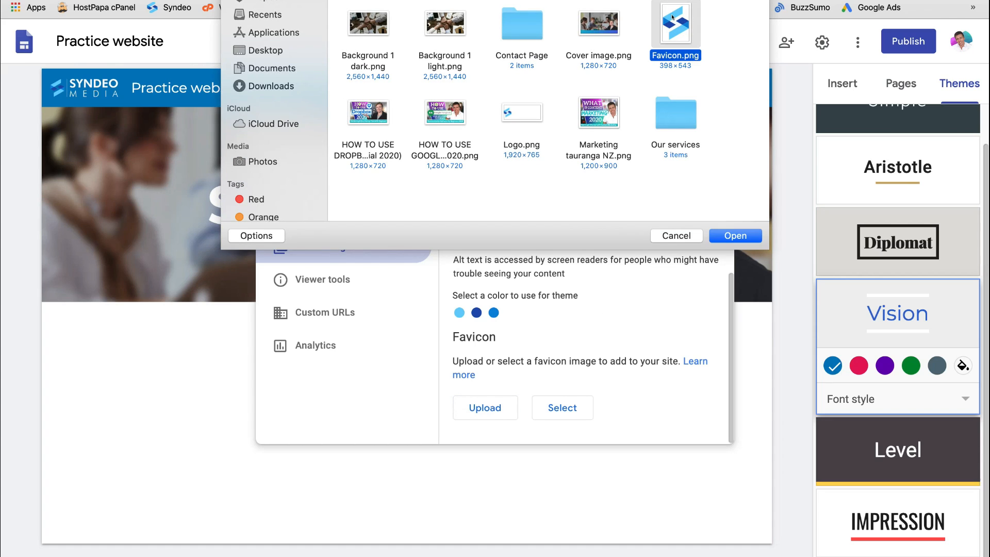
left_click(735, 235)
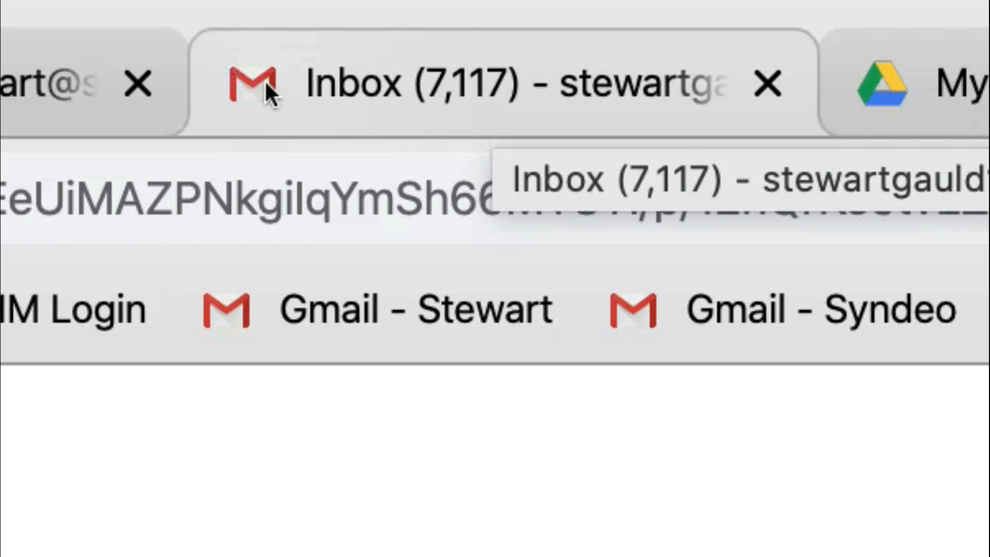
left_click(878, 83)
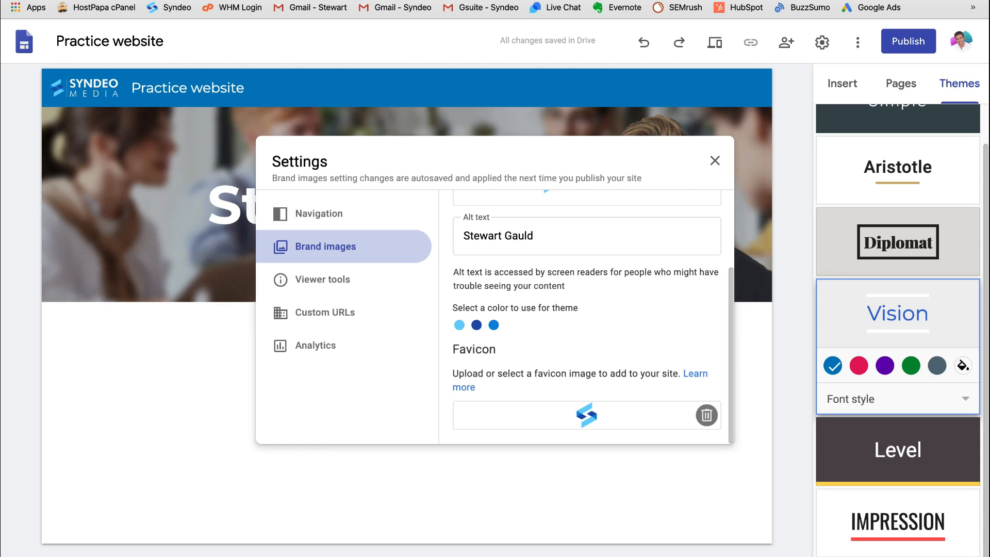
scroll(680, 260, "up", 3)
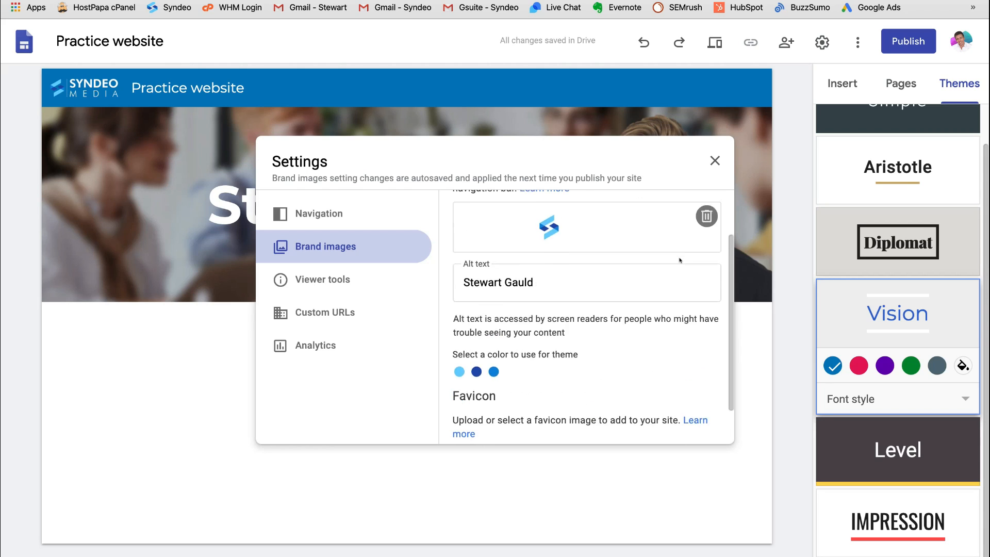
scroll(571, 292, "down", 3)
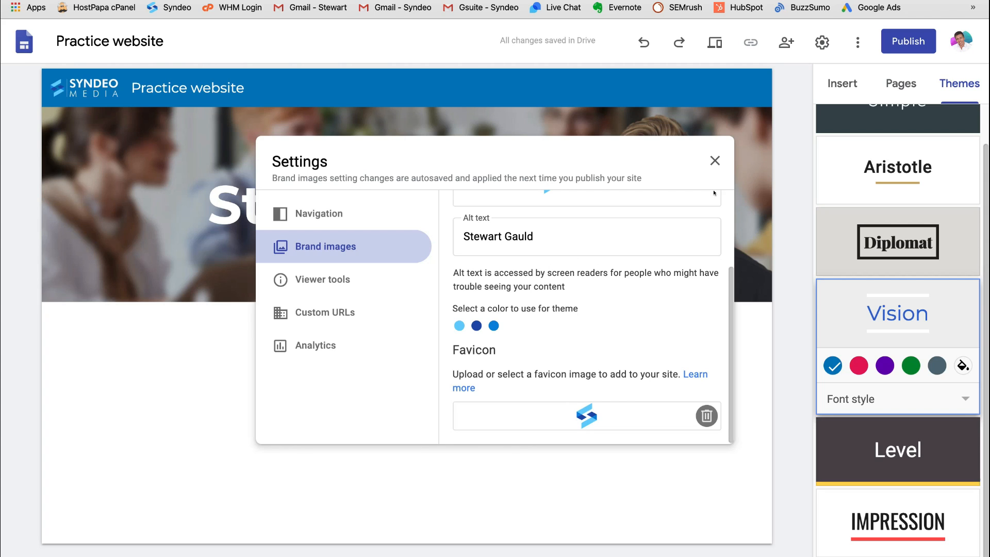
left_click(714, 160)
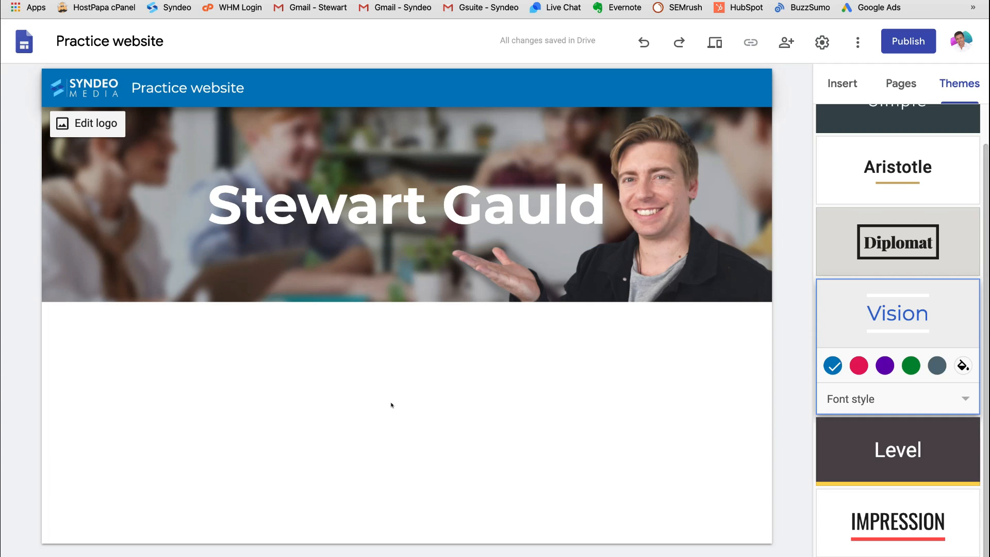
Add two new pages to the site, named "Our services" and "Contact"
left_click(893, 80)
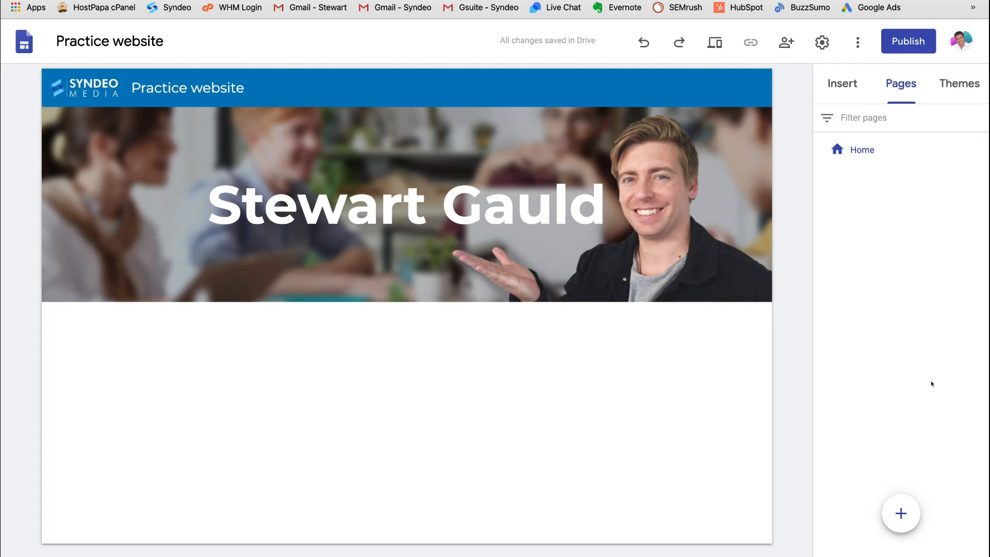
mouse_move(899, 515)
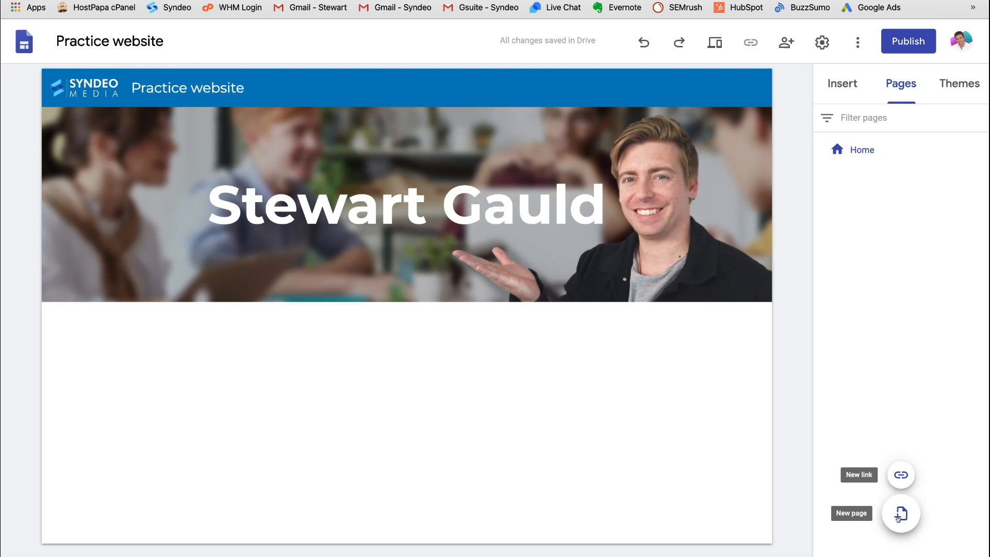
left_click(899, 515)
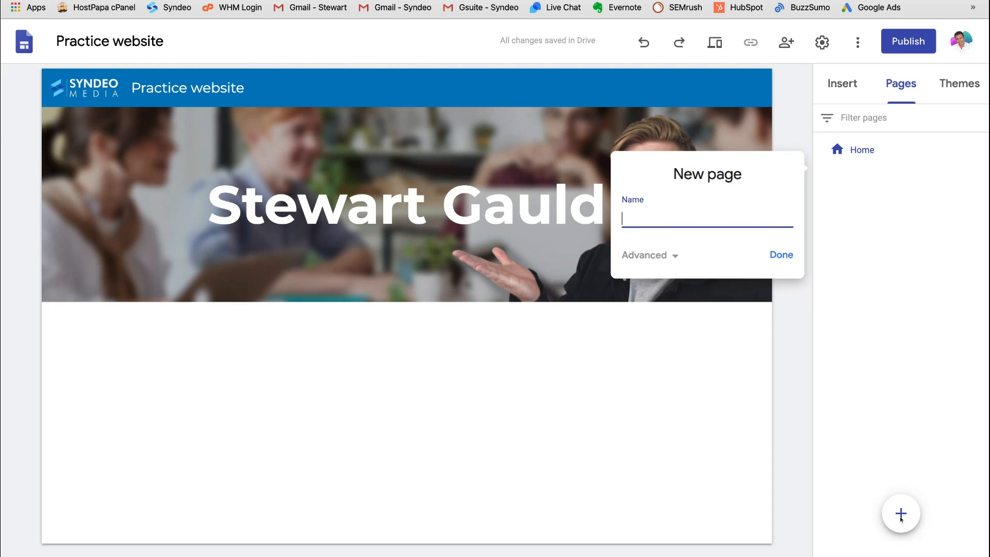
type("Our services")
left_click(784, 256)
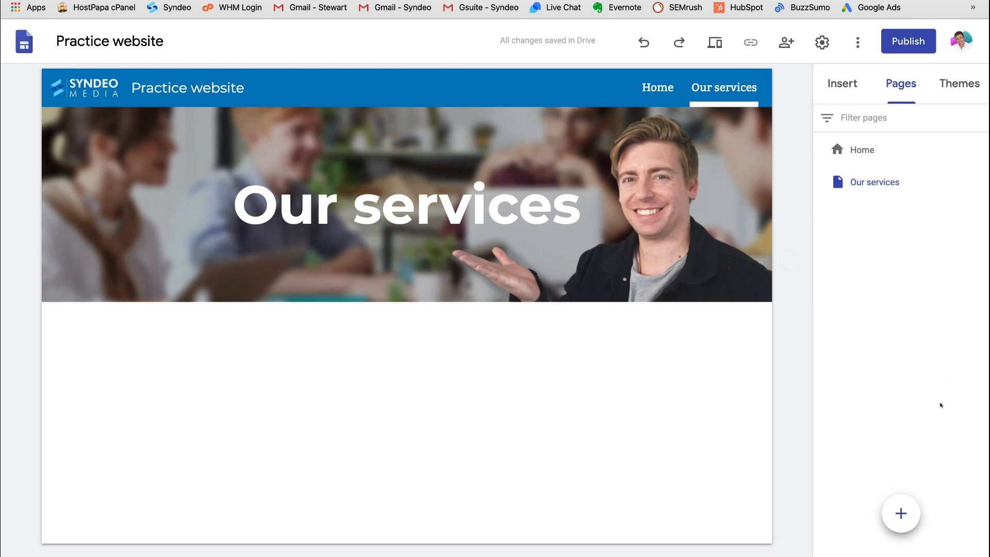
left_click(900, 512)
type("Contact")
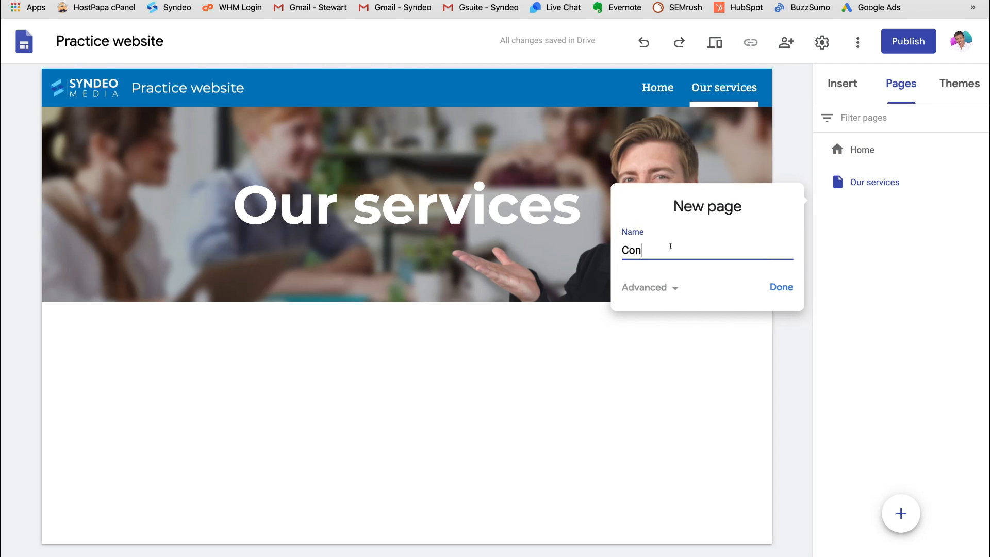
left_click(773, 287)
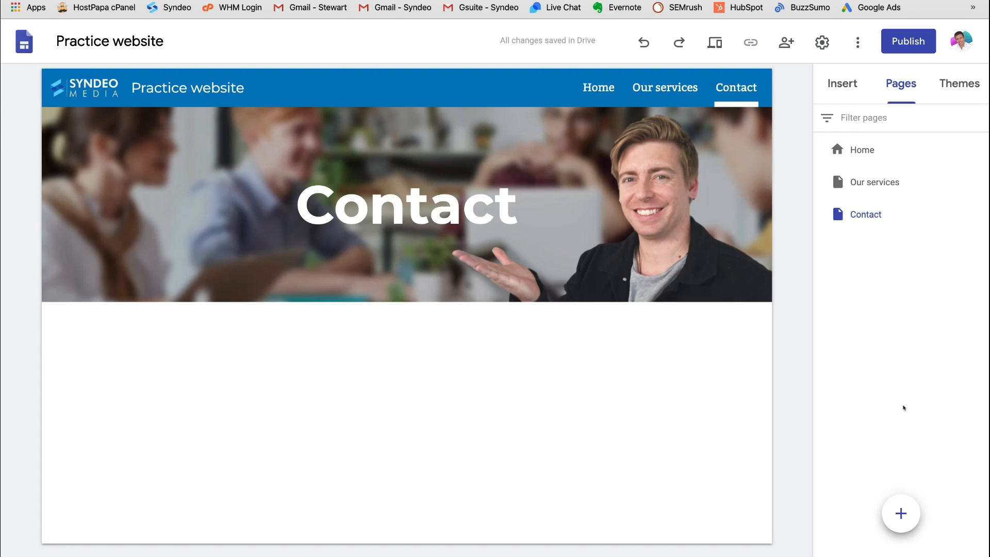
Start a new navigation link, switch to YouTube and copy the address of the site owner's channel page
mouse_move(899, 512)
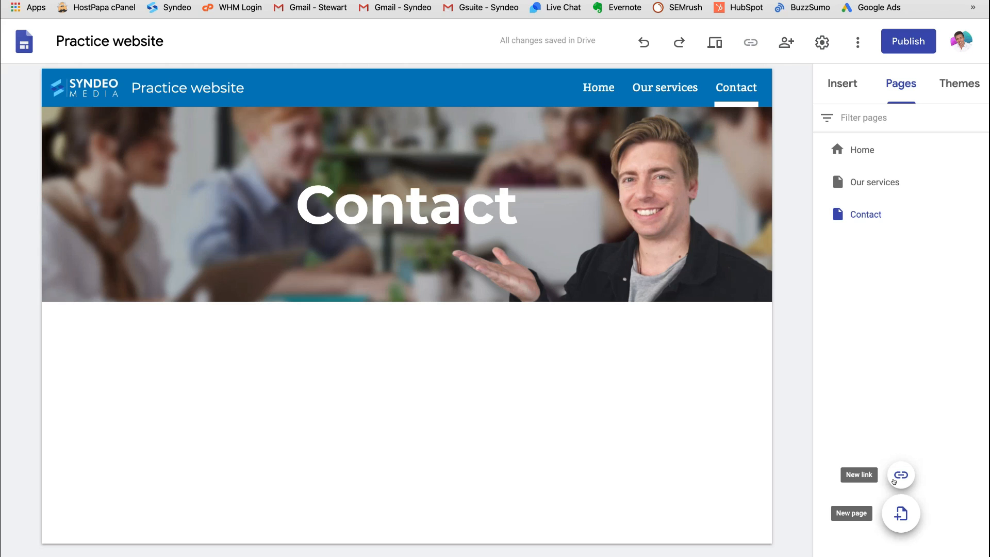
left_click(900, 474)
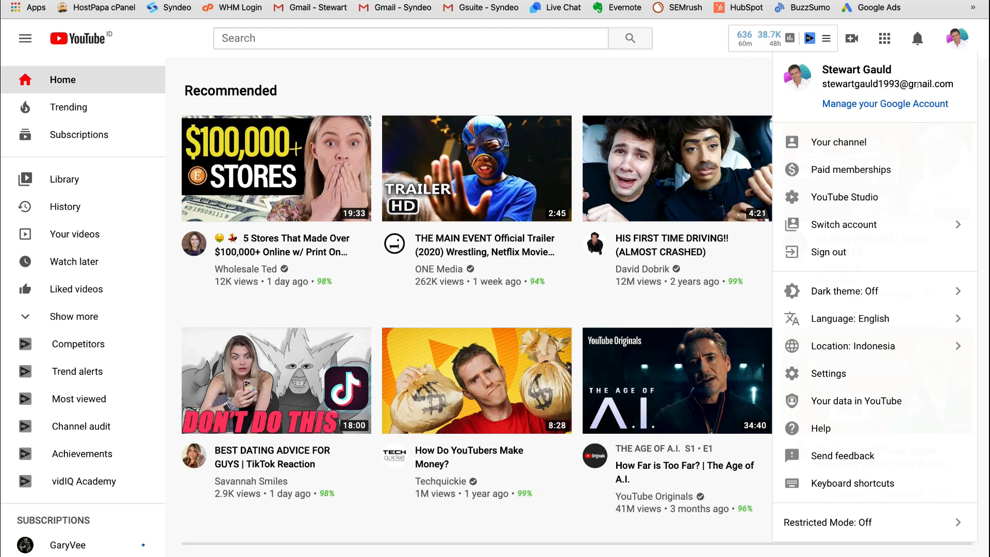
left_click(880, 142)
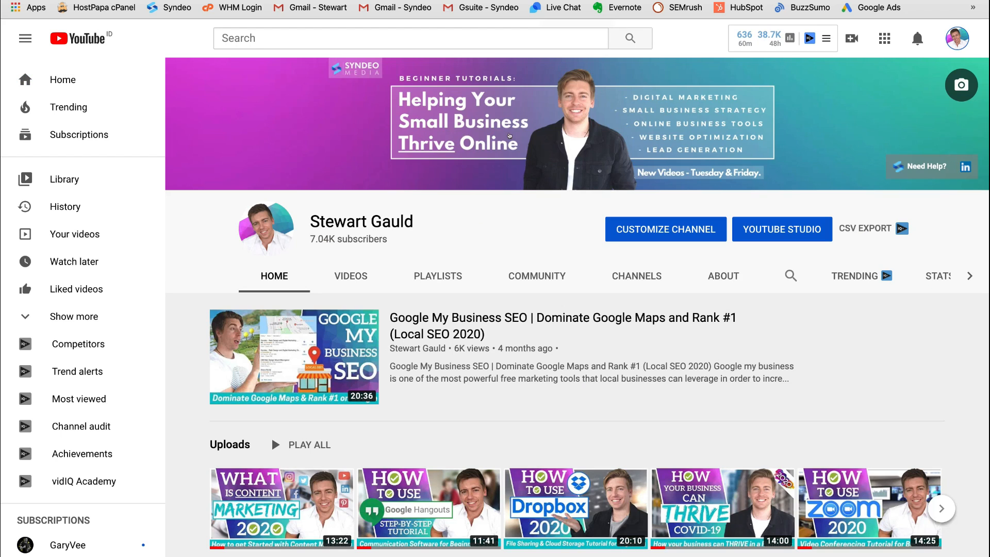
left_click(690, 62)
left_click(691, 62)
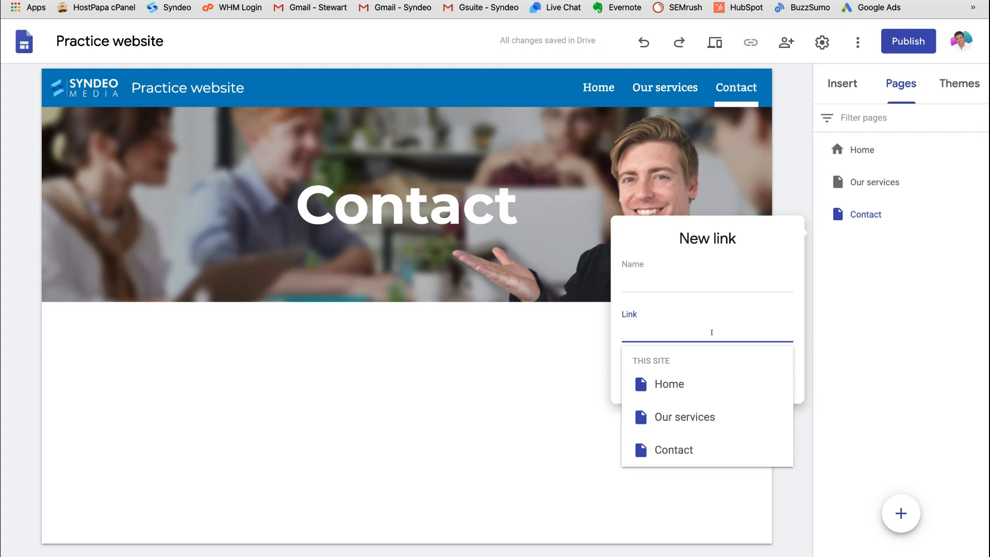
Create the new link with the copied YouTube channel address and the name "YouTube Tutorials", opening in a new tab
type("https://www.youtube.com/channel/UCyiIk-oIs2j5T5d97GQO_5Cg")
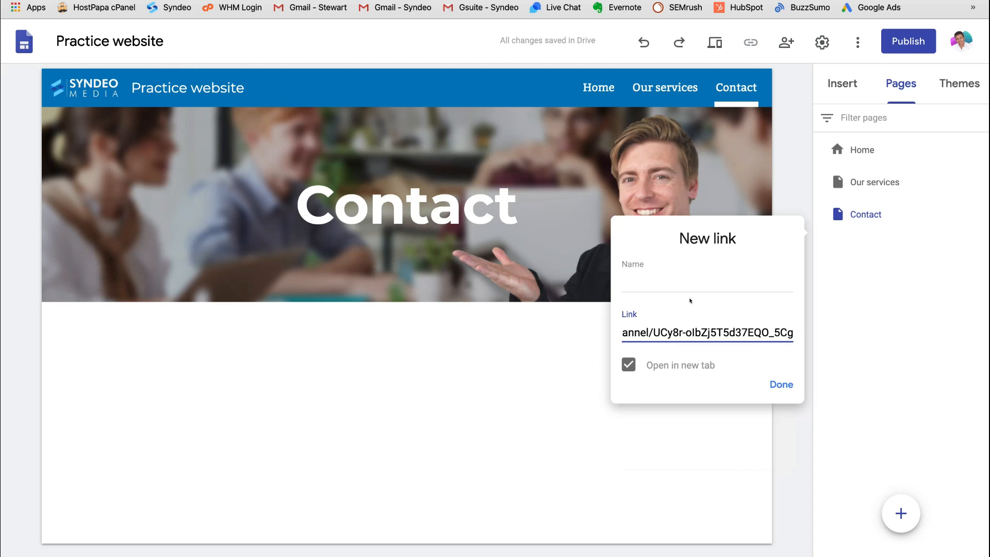
left_click(664, 279)
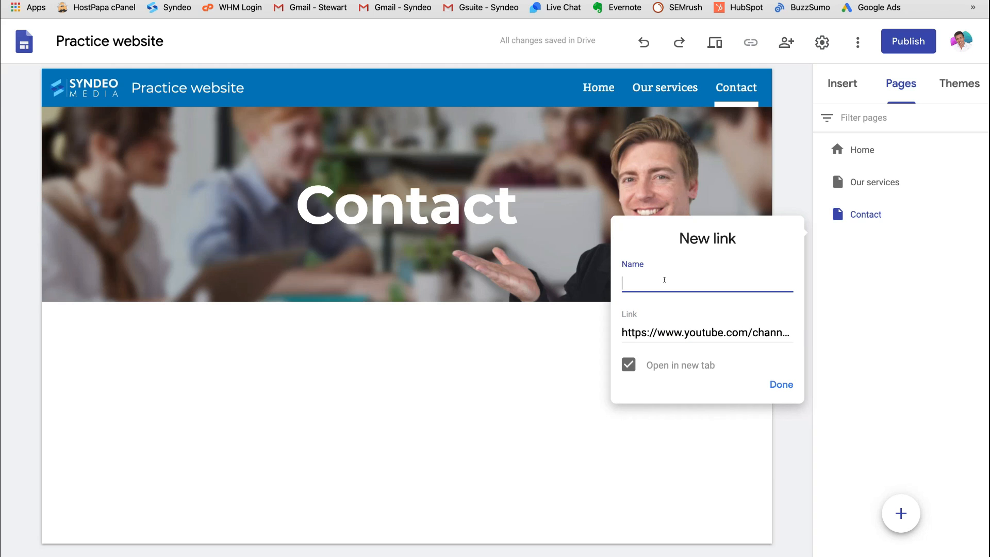
type("YouTube Tutorials")
left_click(779, 382)
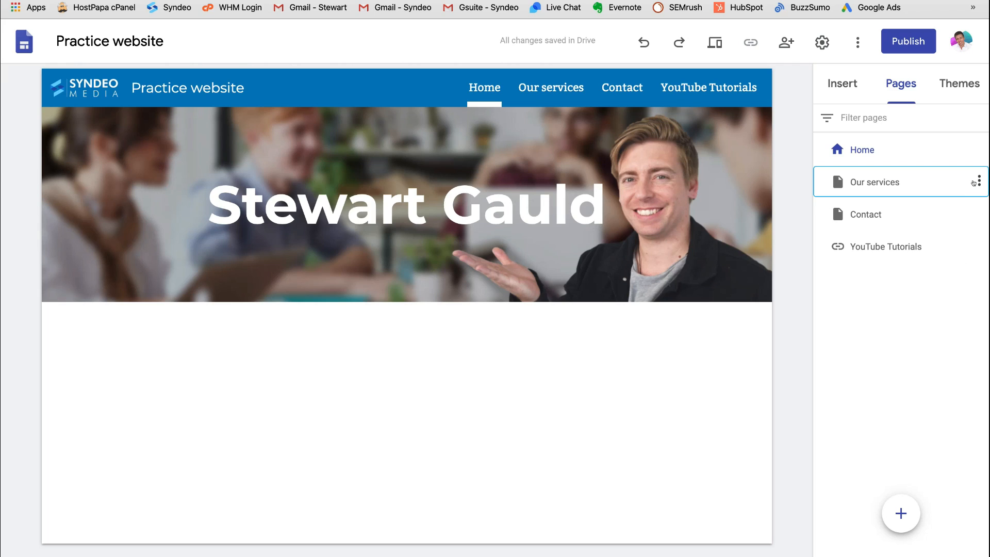
Add a subpage named "Digital Marketing" under the "Our services" page
left_click(973, 182)
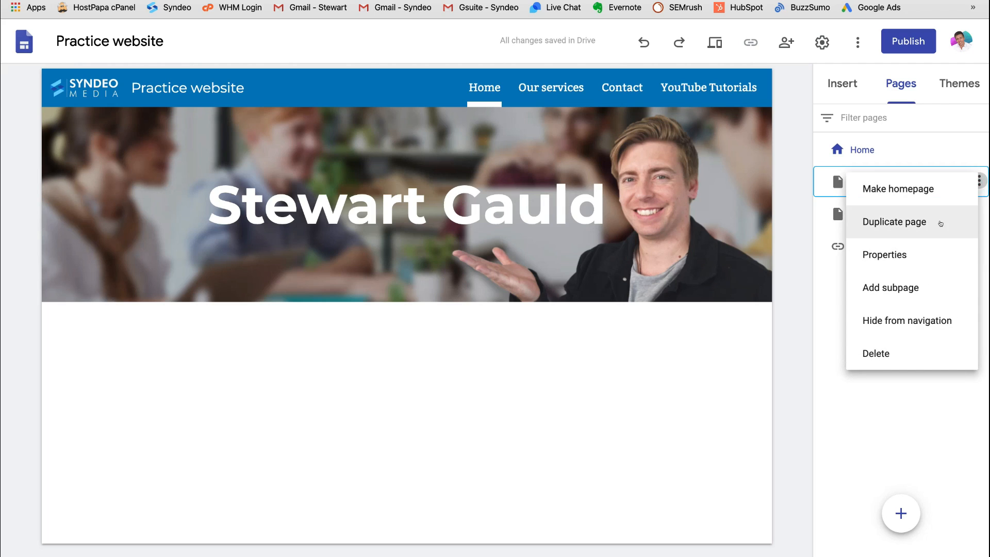
left_click(925, 286)
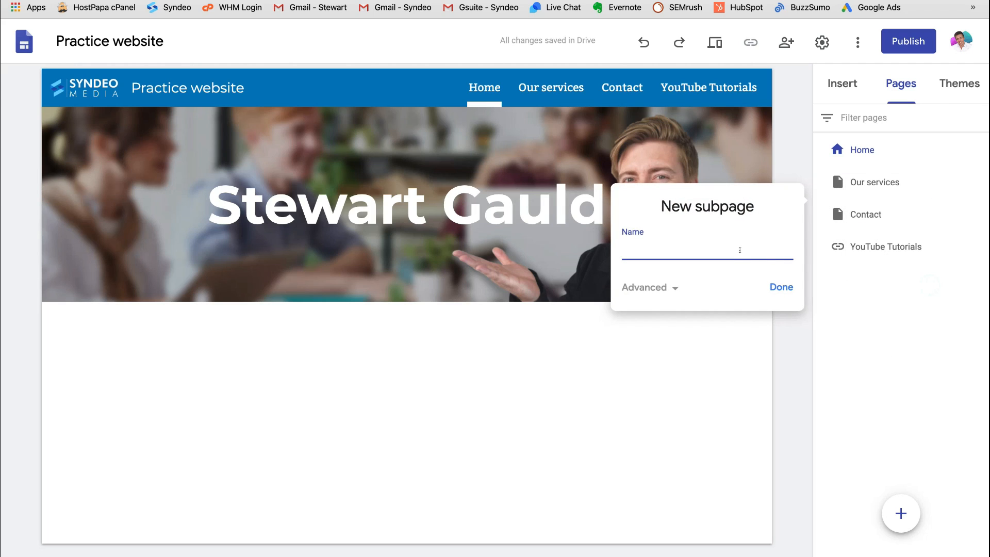
type("Digital Marketing")
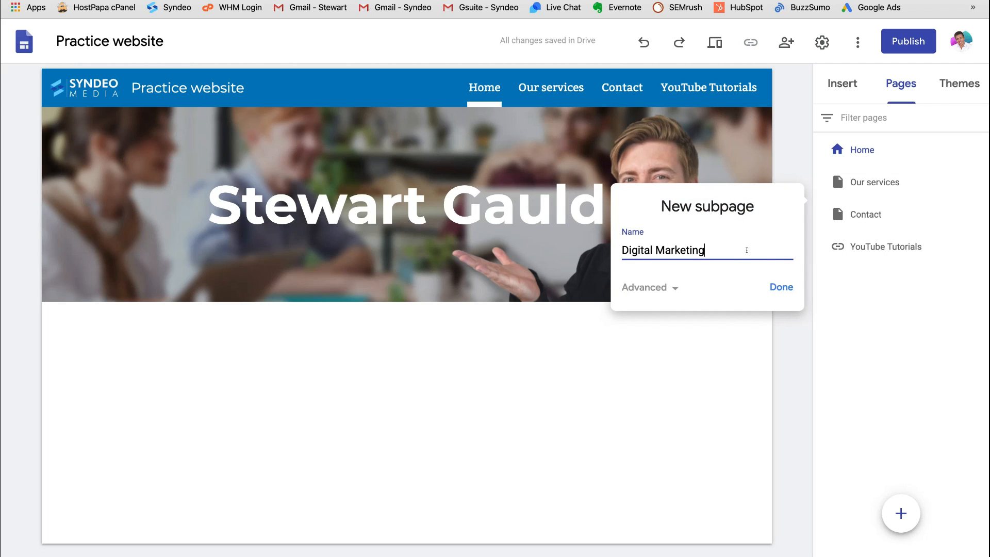
left_click(781, 285)
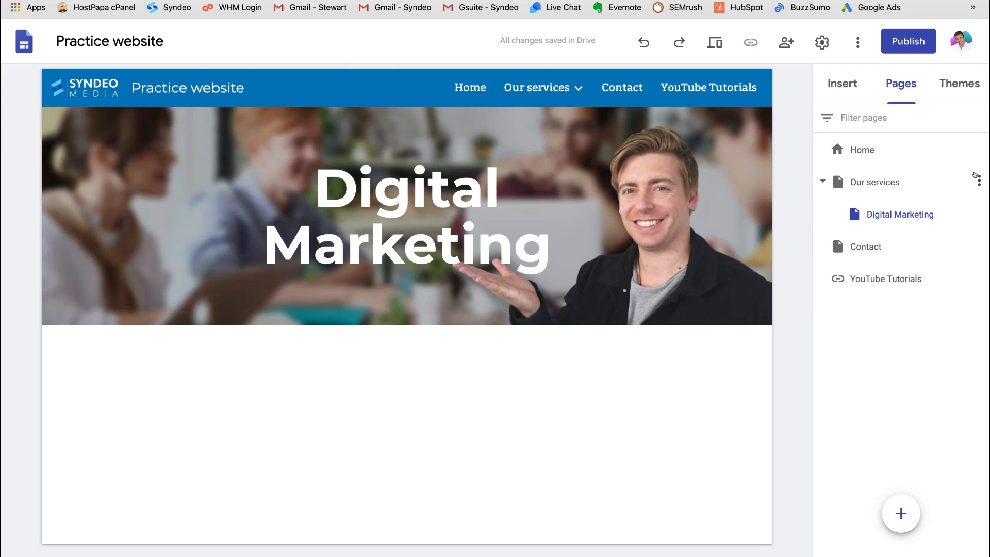
Add a subpage named "Web Design" under the "Our services" page
left_click(976, 178)
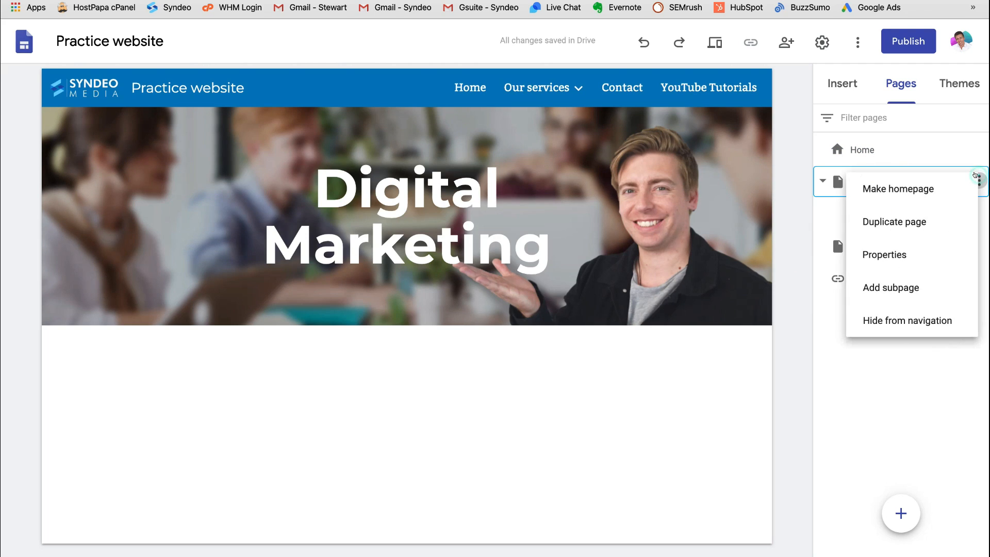
left_click(910, 285)
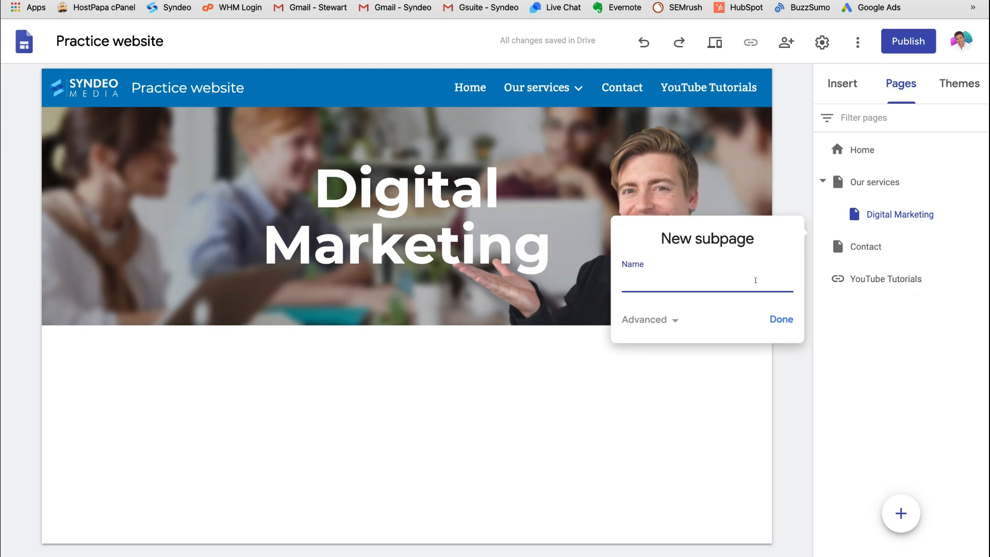
left_click(742, 280)
type("Web Design")
left_click(782, 320)
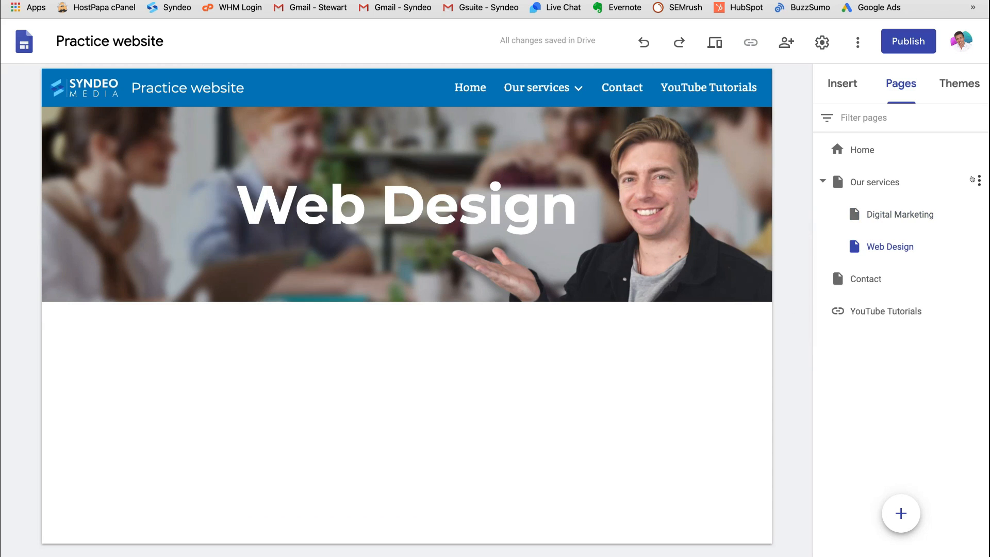
Add a subpage named "Online Workshop" under the "Our services" page
left_click(975, 180)
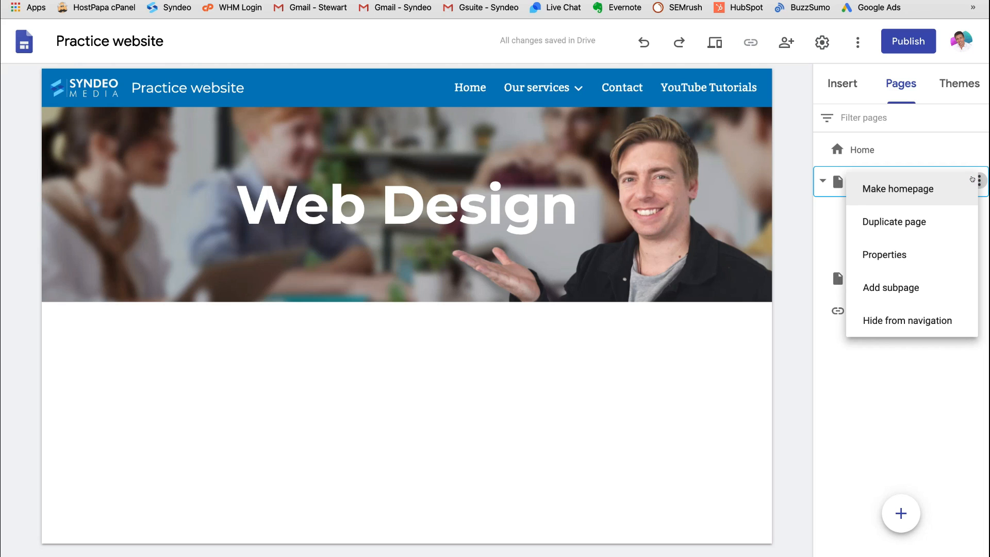
left_click(953, 288)
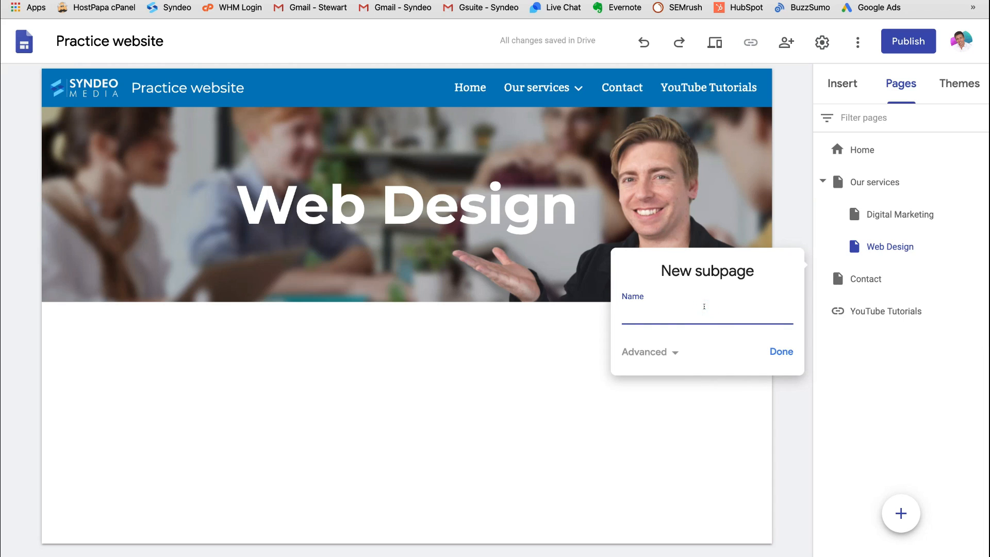
type("Online Workshop")
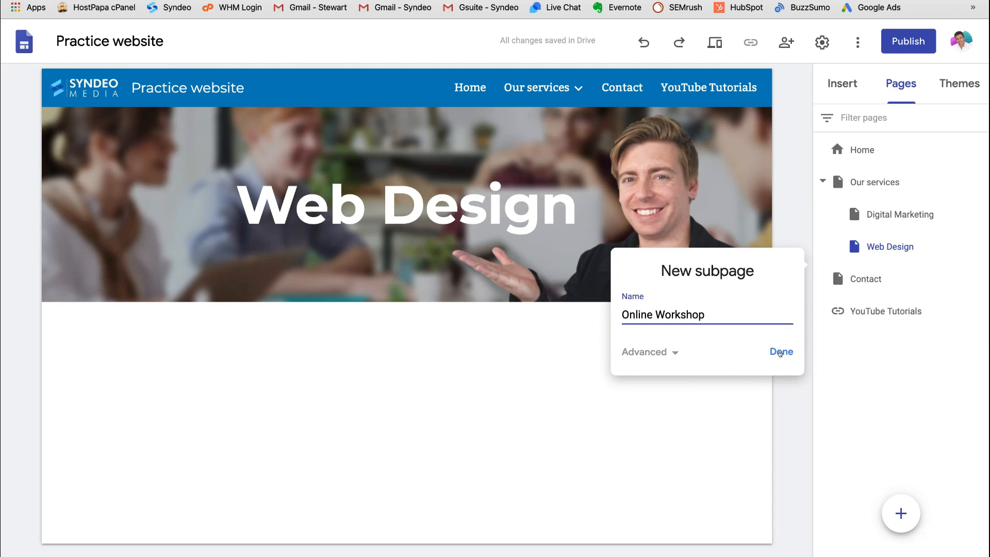
left_click(779, 350)
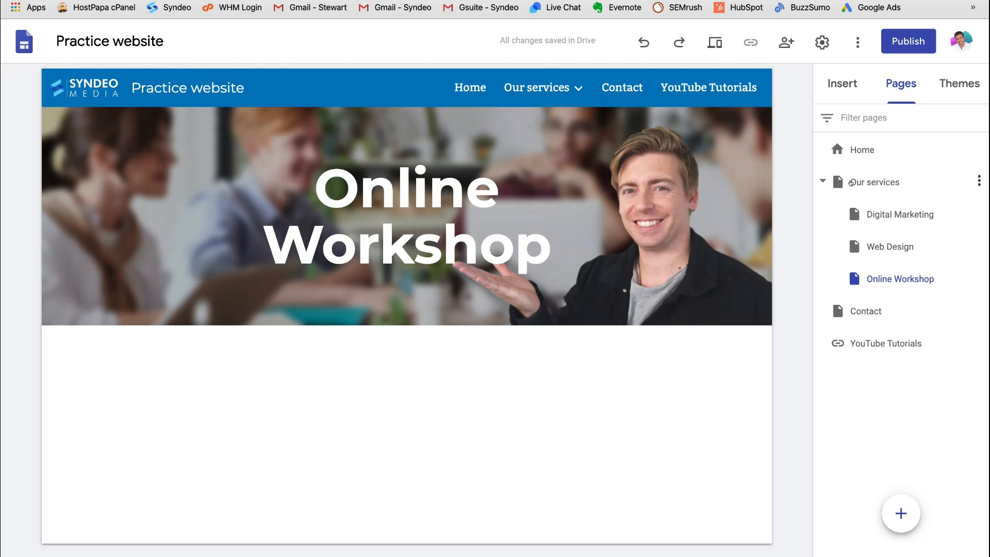
Change the site's navigation mode to Side and close the settings
mouse_move(577, 98)
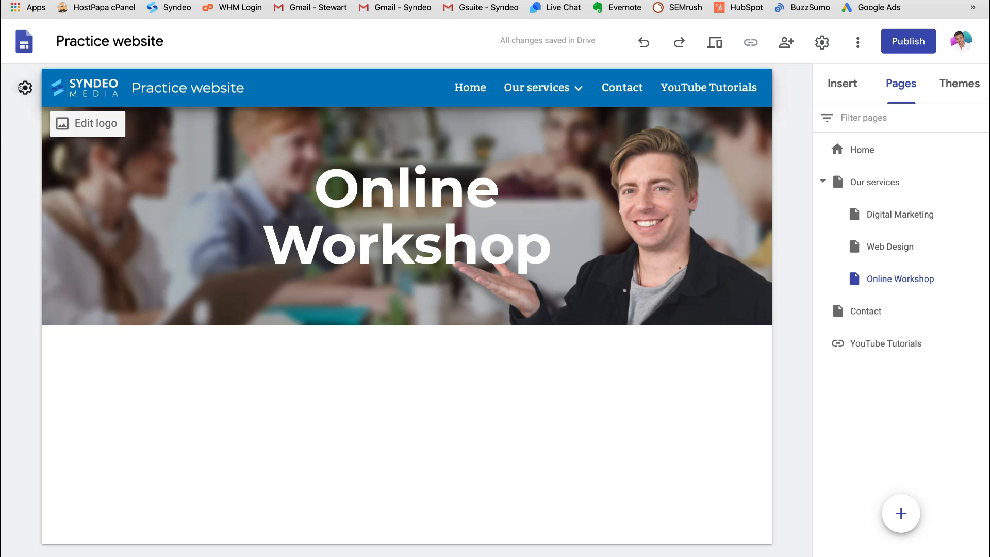
left_click(25, 87)
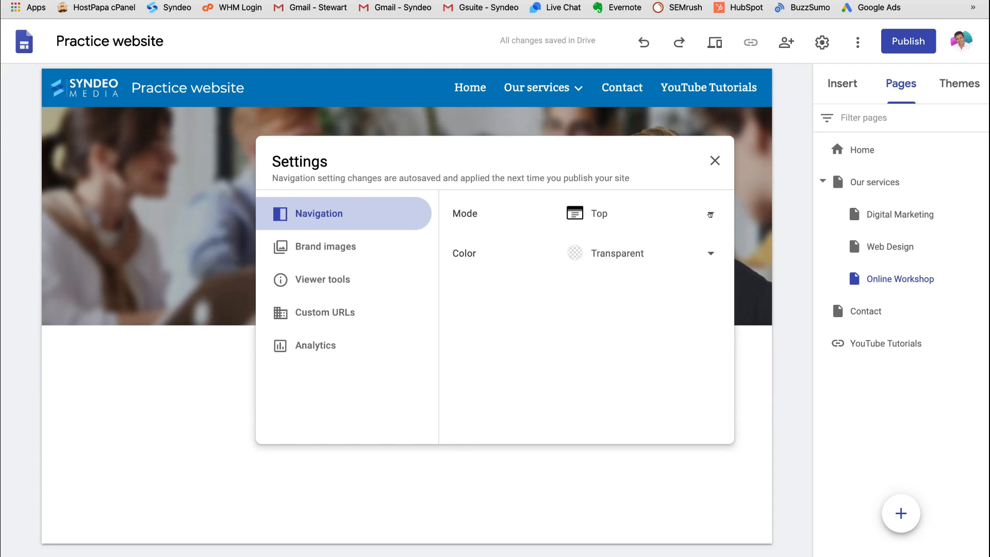
left_click(709, 215)
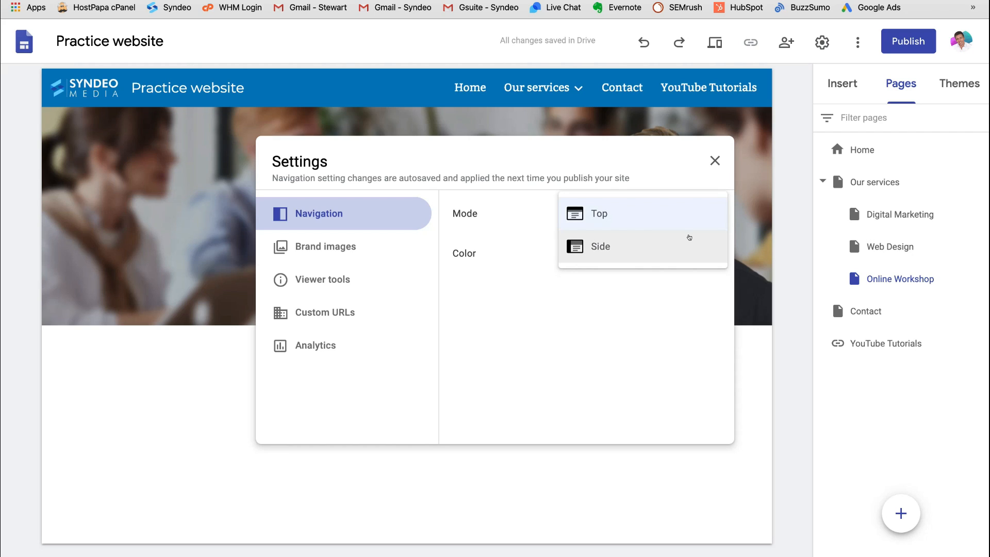
left_click(687, 239)
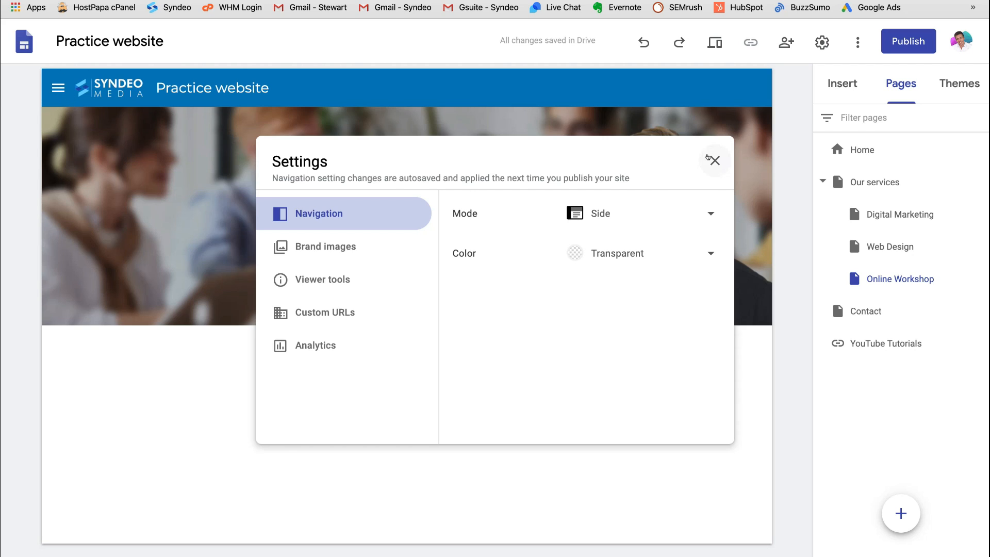
left_click(713, 160)
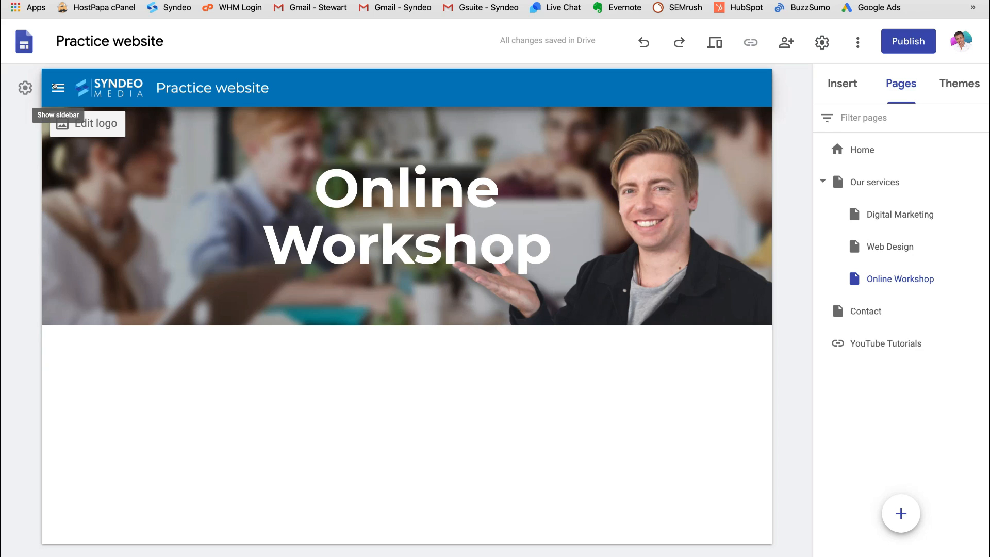
Check how the site's side navigation menu expands and collapses, and go to the Home page through it
left_click(54, 87)
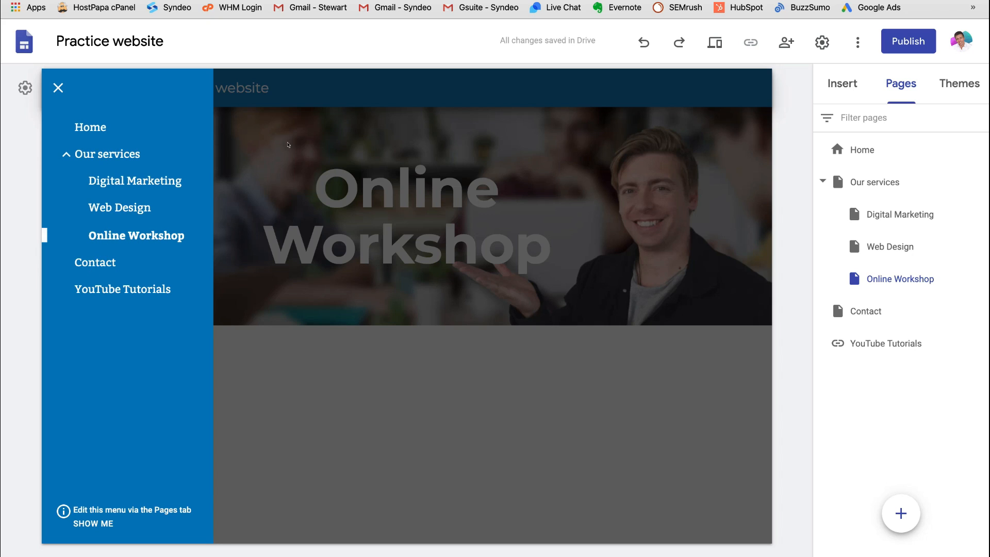
left_click(58, 89)
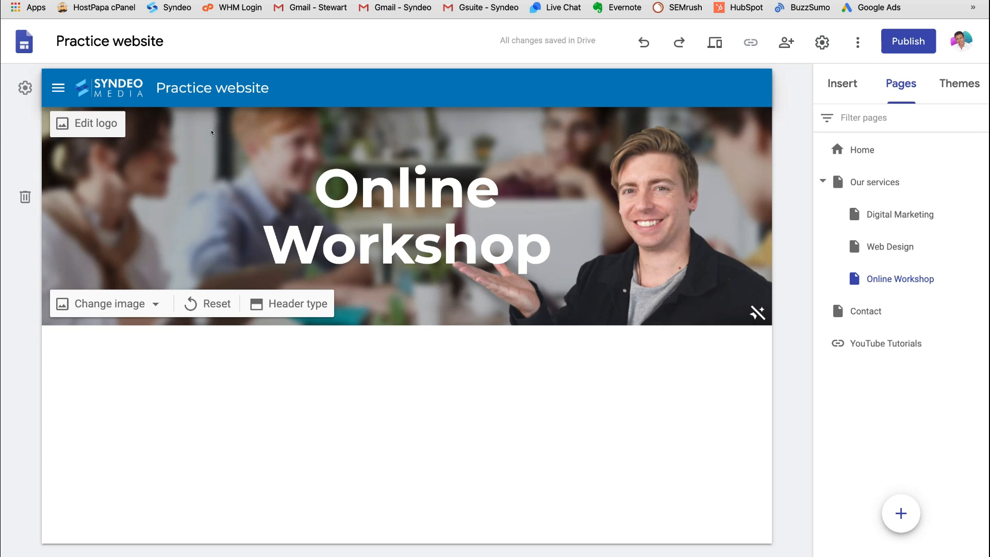
left_click(57, 88)
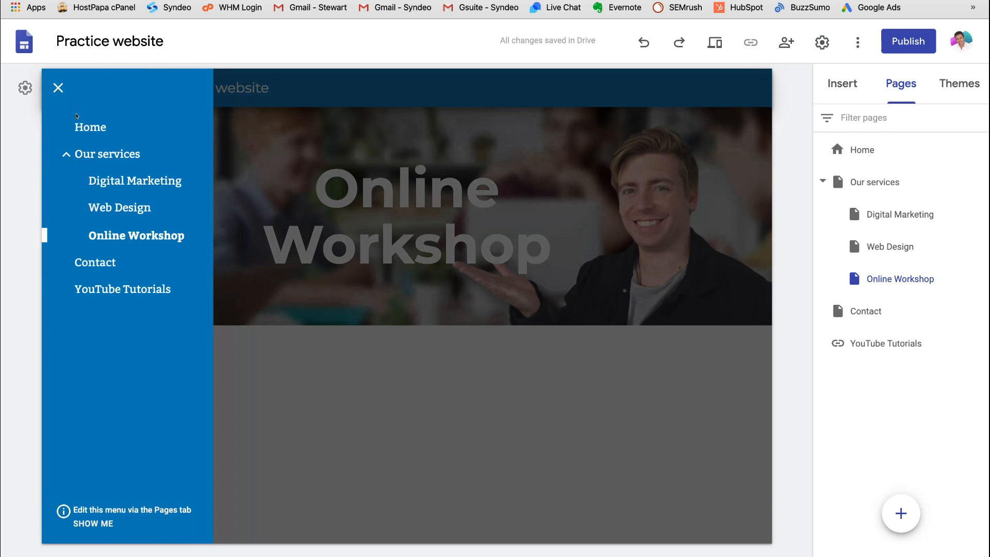
left_click(90, 130)
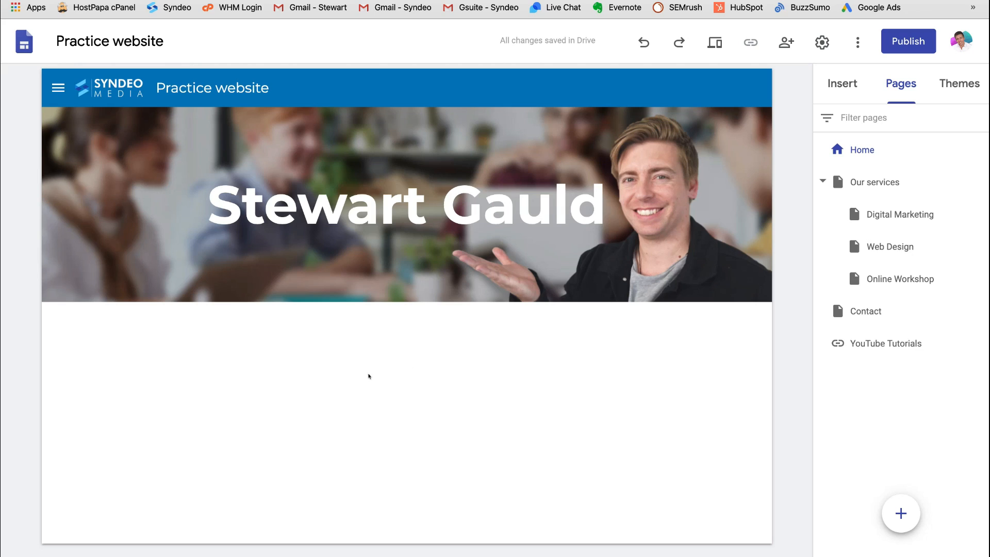
Insert a text box in the blank area below the Home page header, keeping the Normal text style
double_click(332, 389)
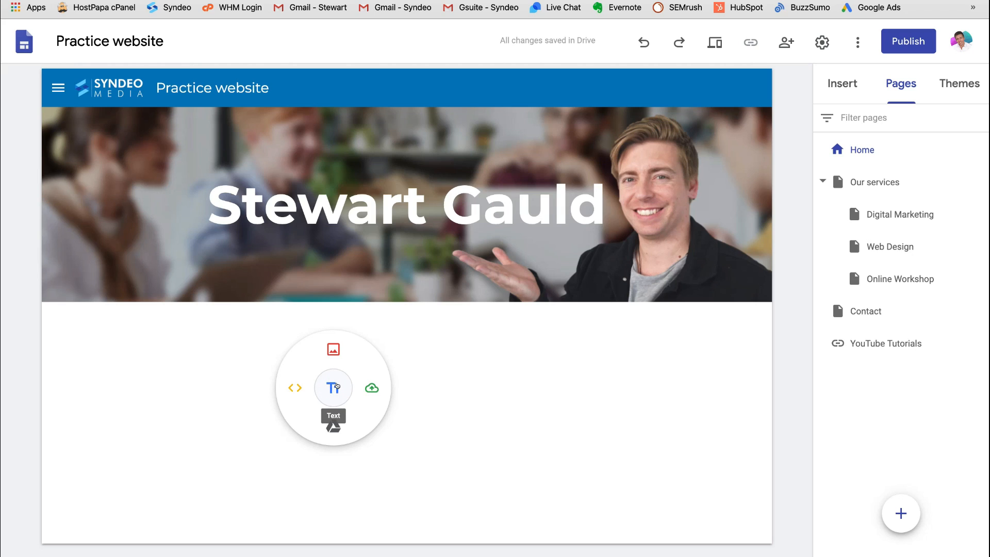
left_click(333, 386)
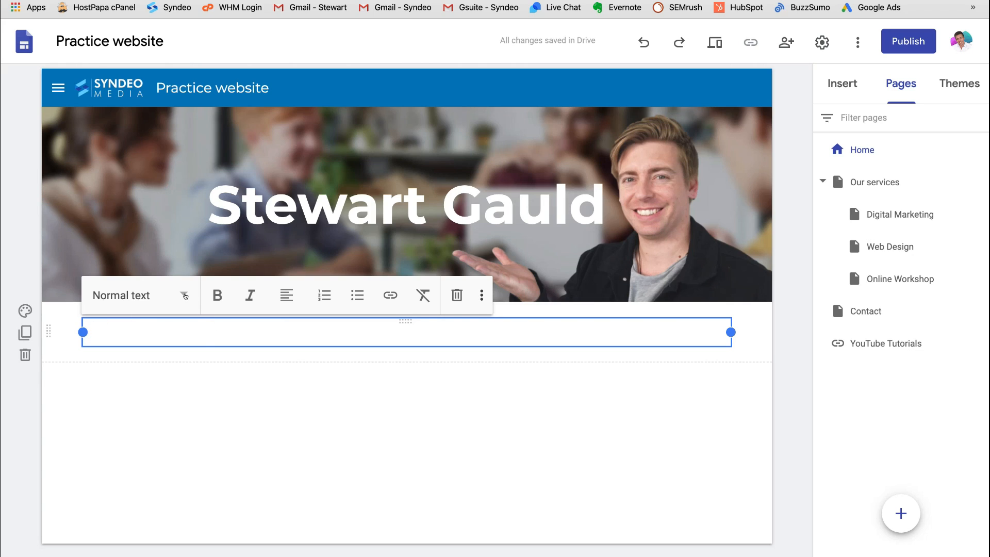
left_click(184, 294)
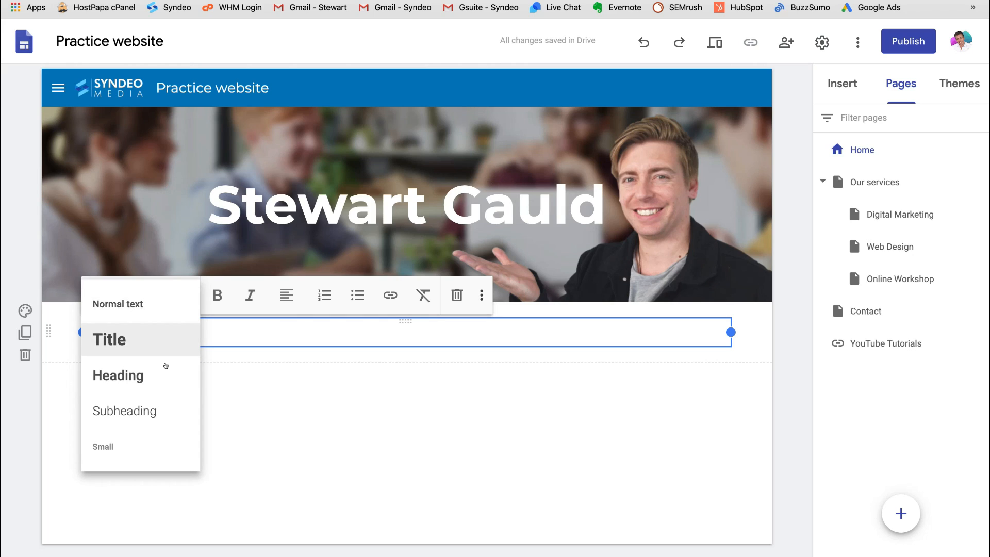
left_click(226, 324)
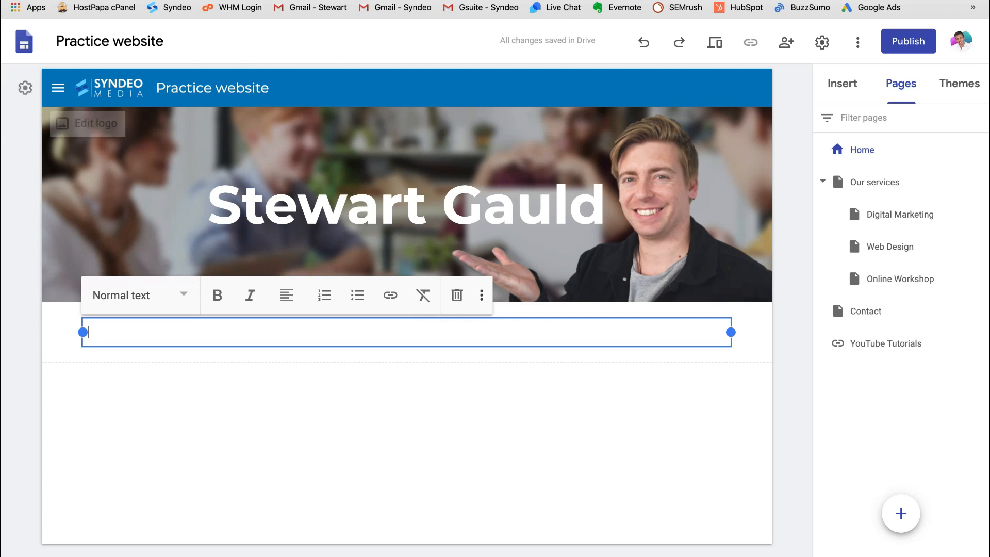
Copy "Our PURPOSE is to help your small business THRIVE online." from the Google Docs content document and paste it into the Home page text box
key("ctrl+Tab")
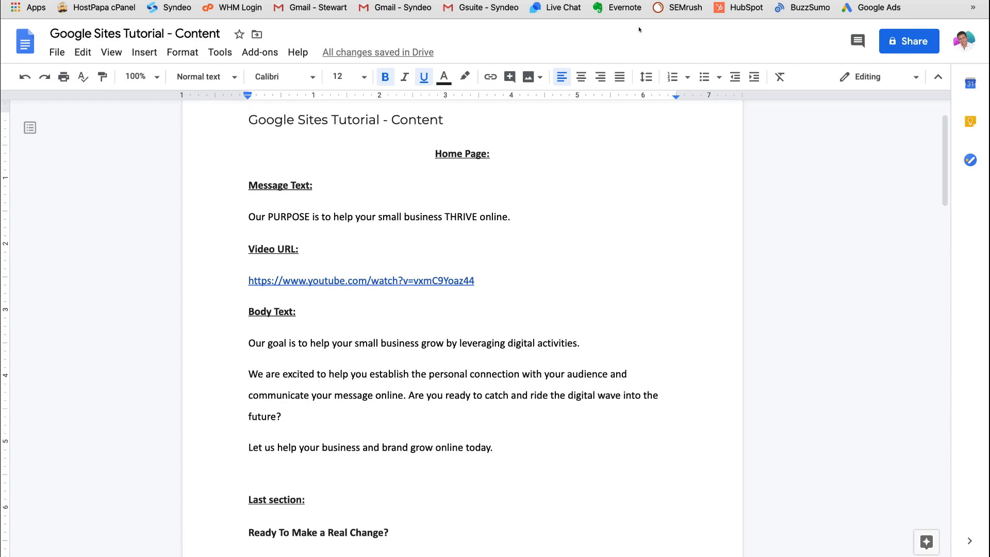
left_click_drag(512, 217, 249, 216)
key("ctrl+c")
key("ctrl+shift+Tab")
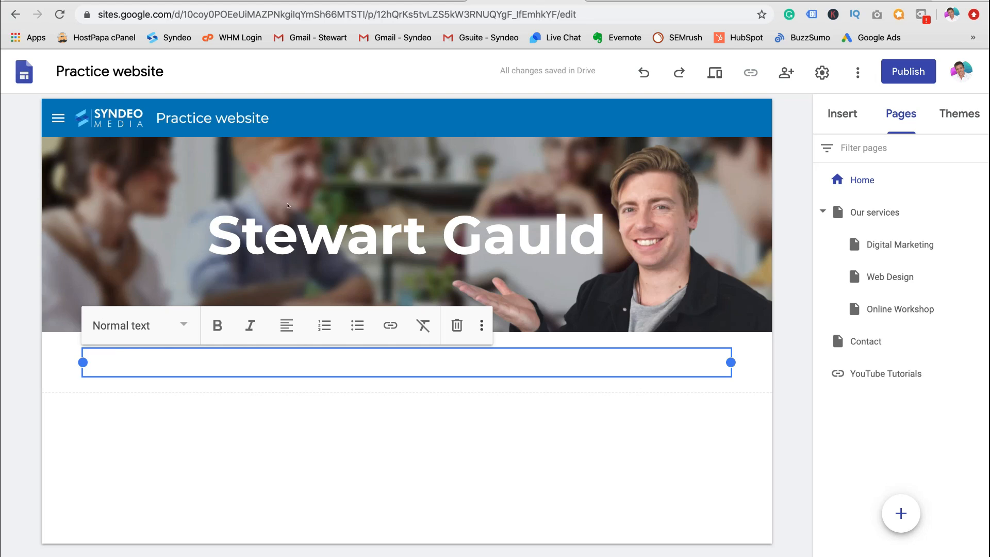
left_click(154, 328)
key("ctrl+v")
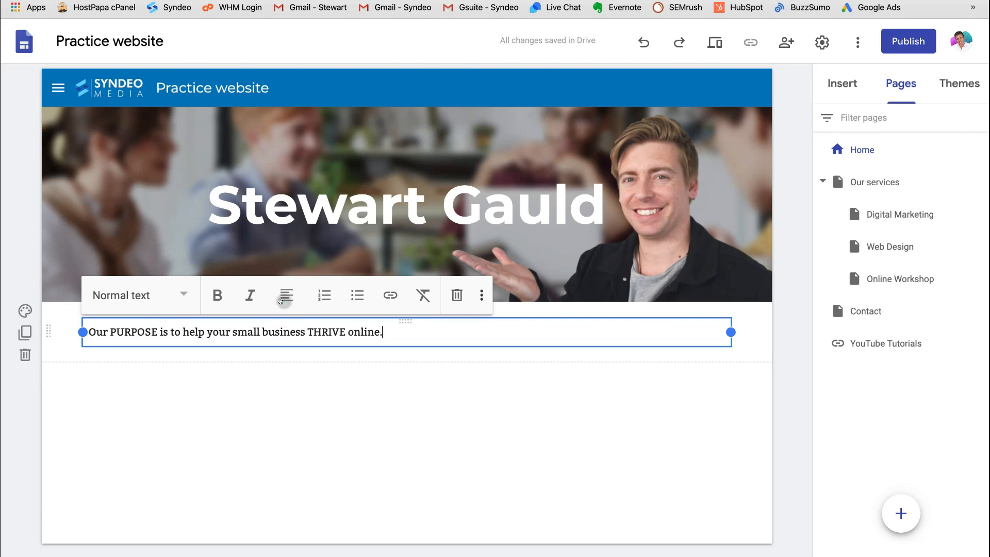
Center the pasted message text and format it with the Subheading style
left_click(285, 295)
left_click(285, 333)
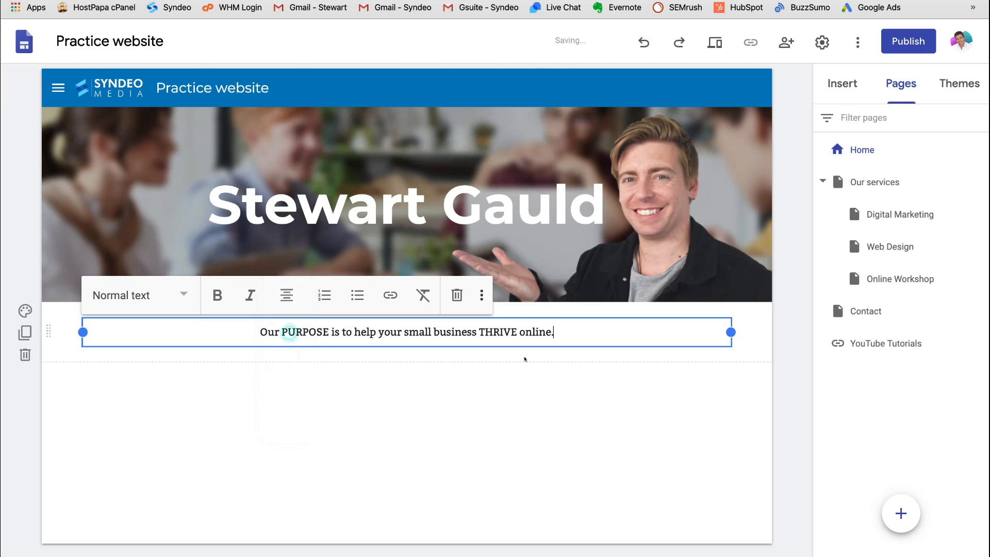
left_click(184, 294)
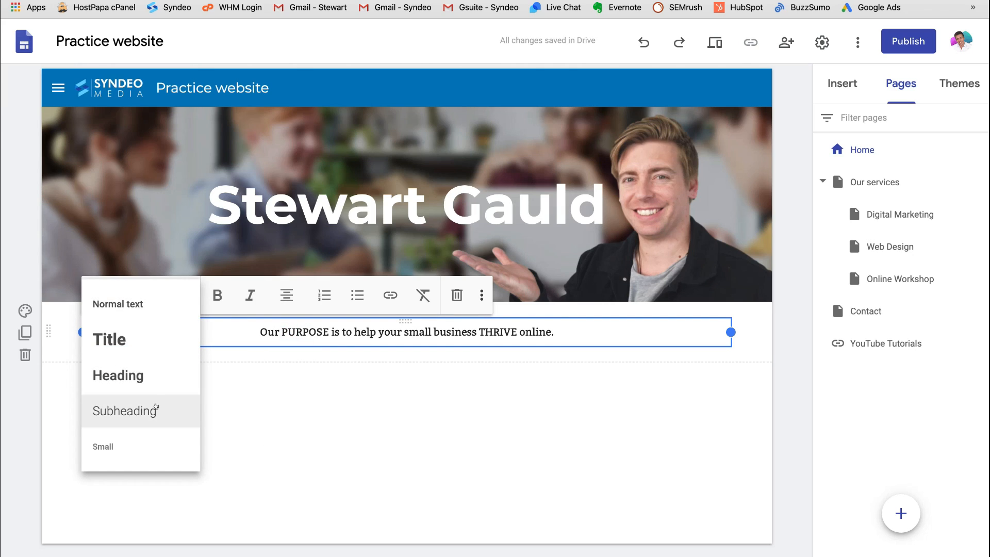
left_click(160, 410)
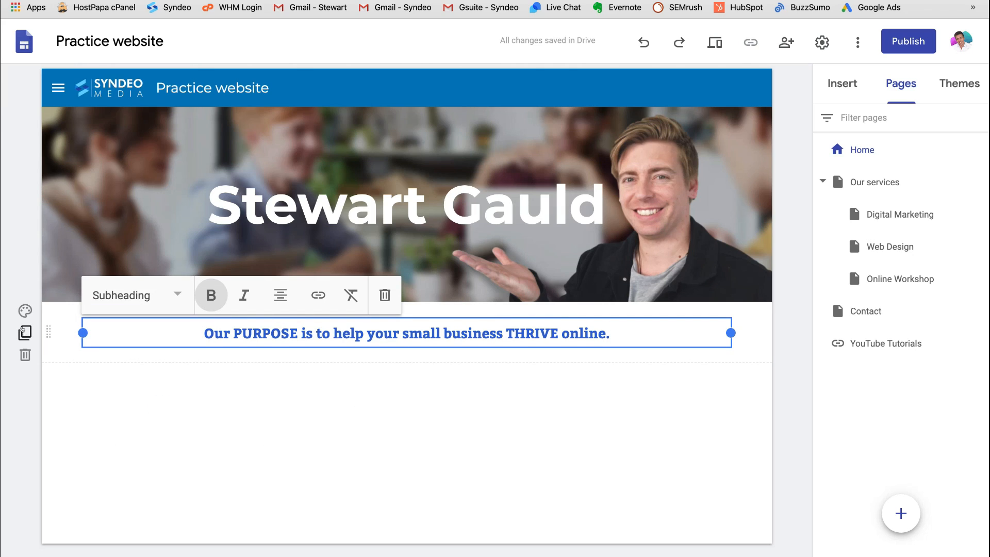
Try the Regular and Emphasis 1 backgrounds on the message section, and set it to Emphasis 2
left_click(24, 312)
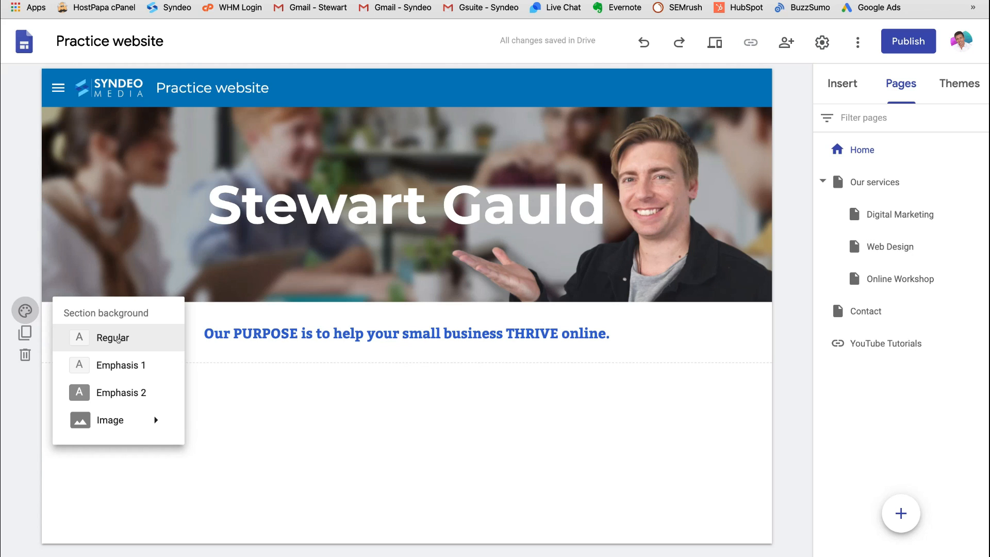
left_click(118, 338)
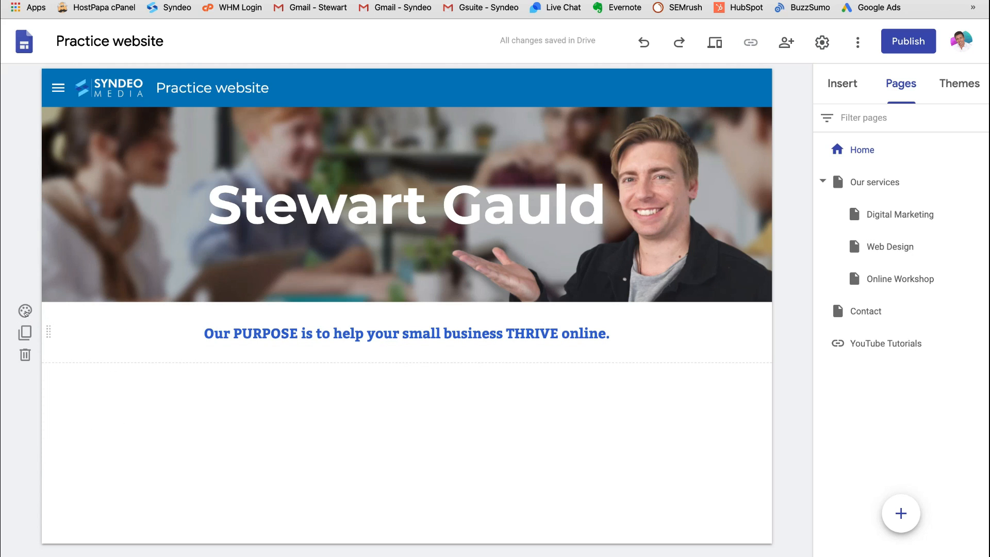
left_click(25, 310)
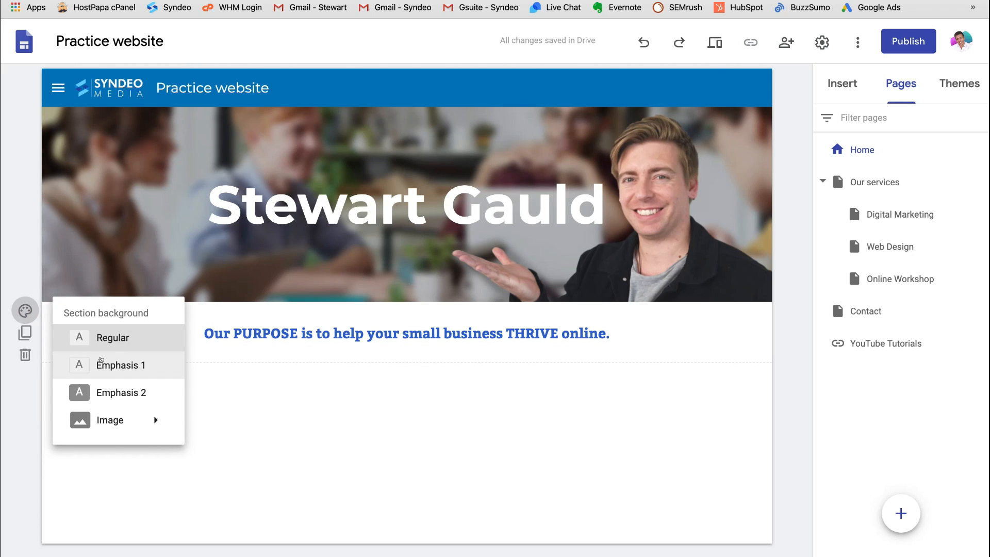
left_click(101, 361)
left_click(24, 312)
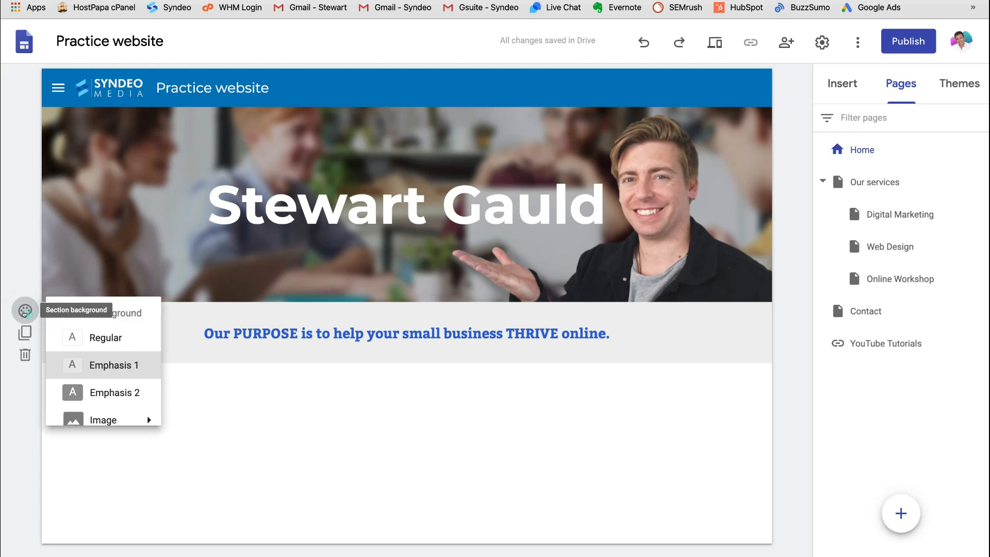
left_click(137, 393)
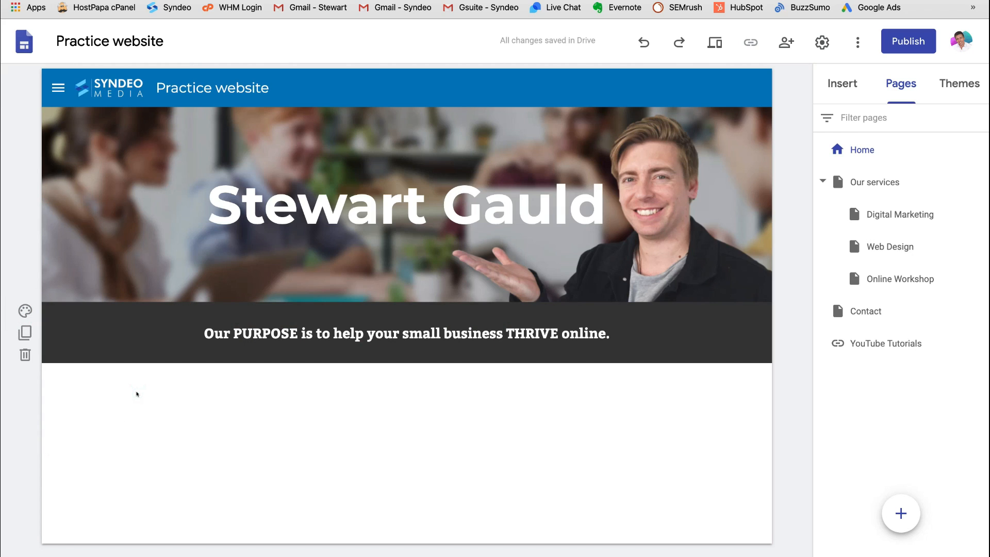
left_click(24, 310)
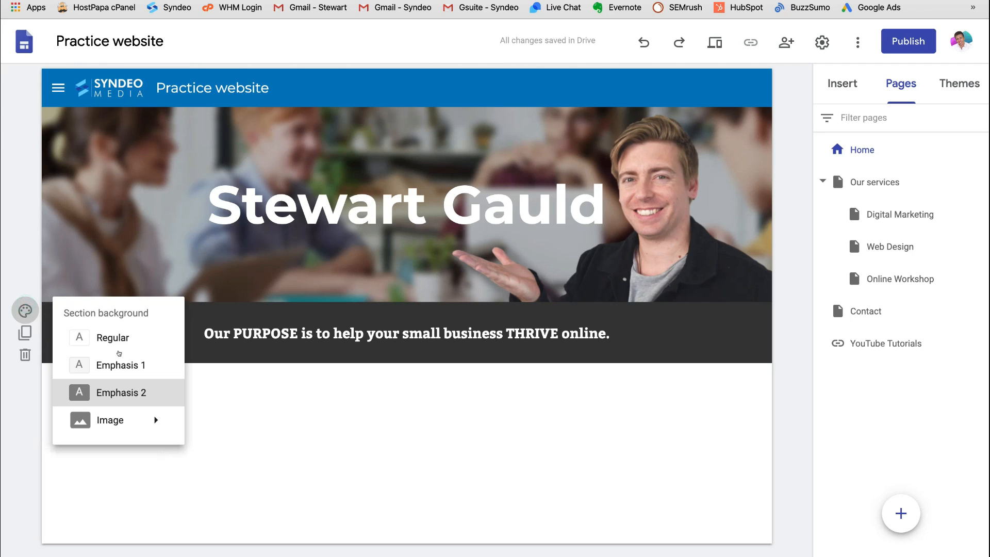
mouse_move(132, 418)
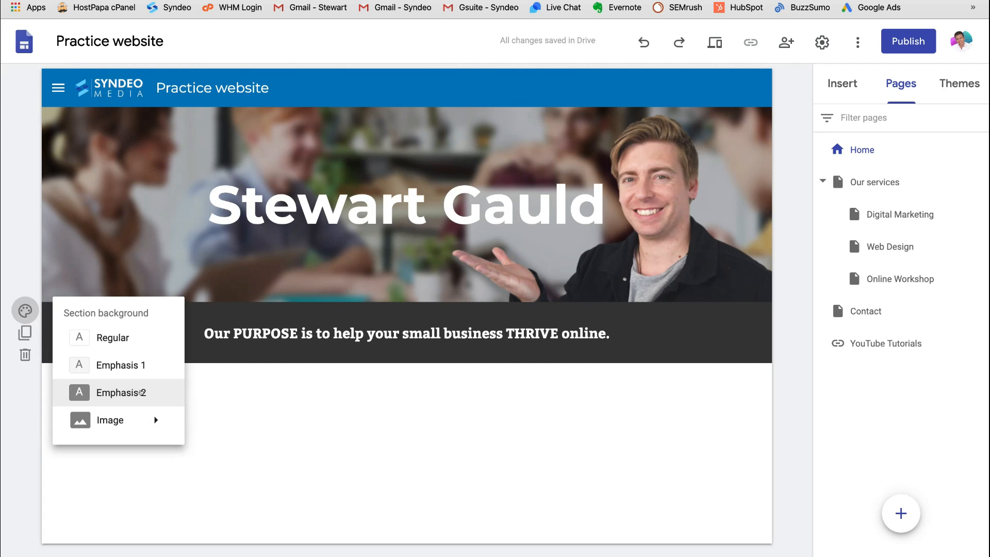
left_click(252, 380)
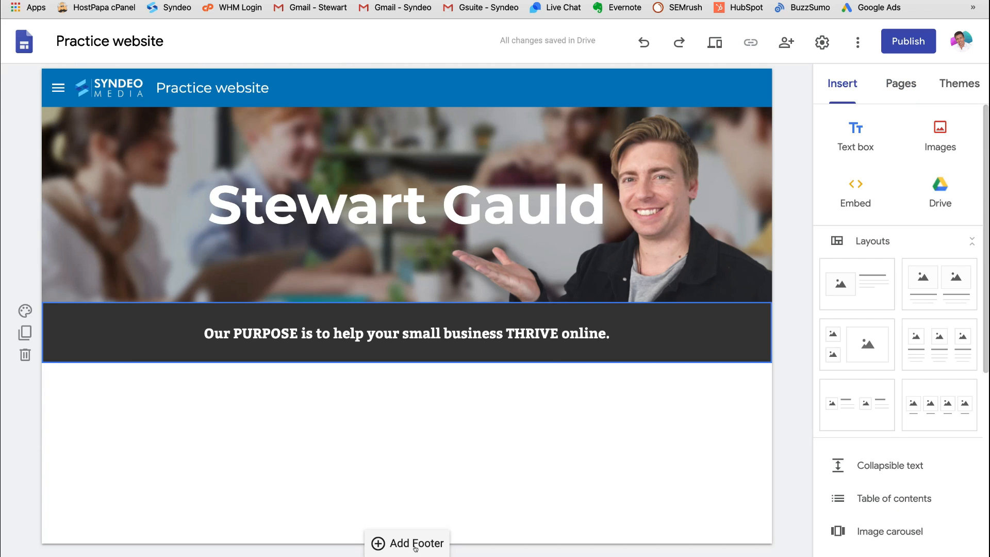
Add a page footer and paste in the copyright, Terms and Conditions and Privacy Policy line copied from the Google Docs content document
left_click(414, 545)
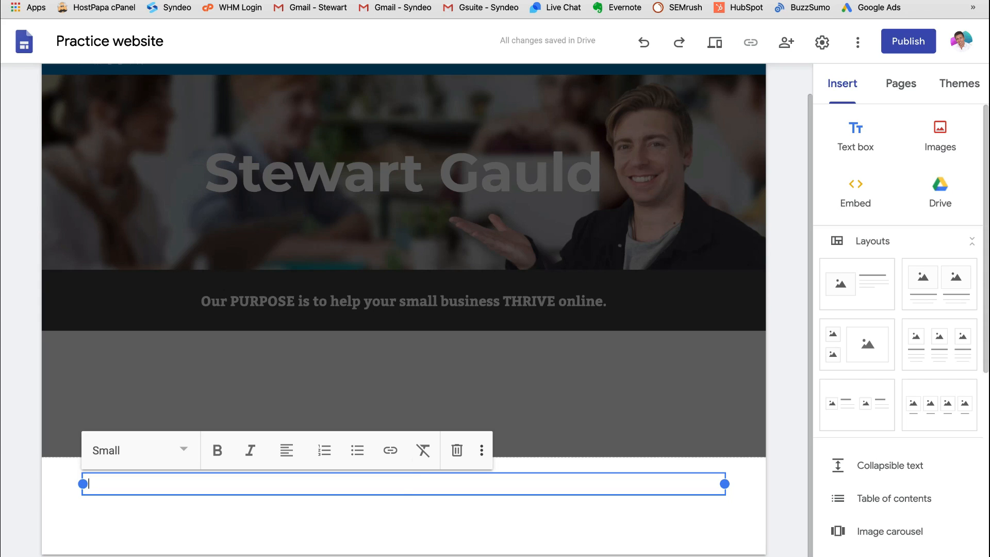
key("ctrl+Tab")
scroll(464, 309, "down", 5)
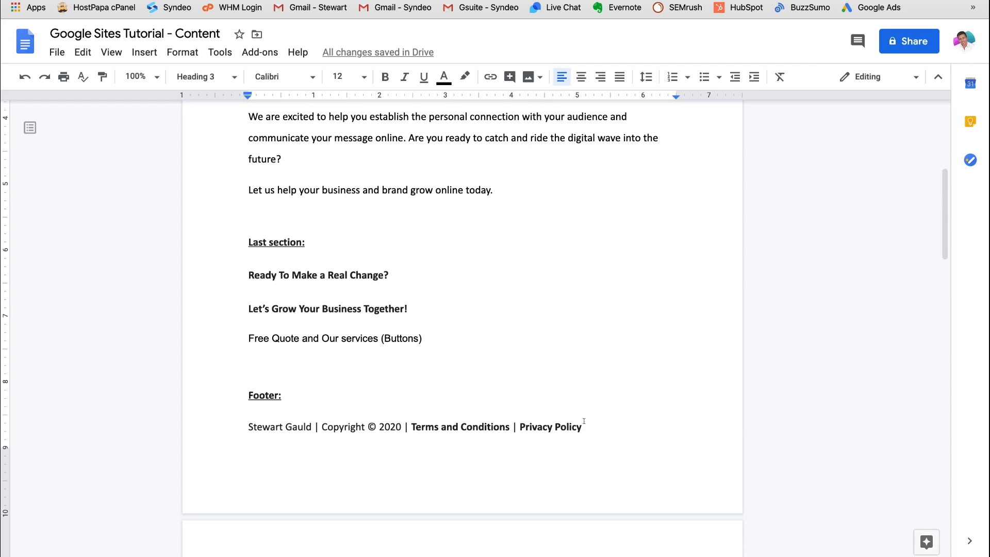
left_click_drag(582, 426, 247, 420)
key("ctrl+c")
left_click(440, 381)
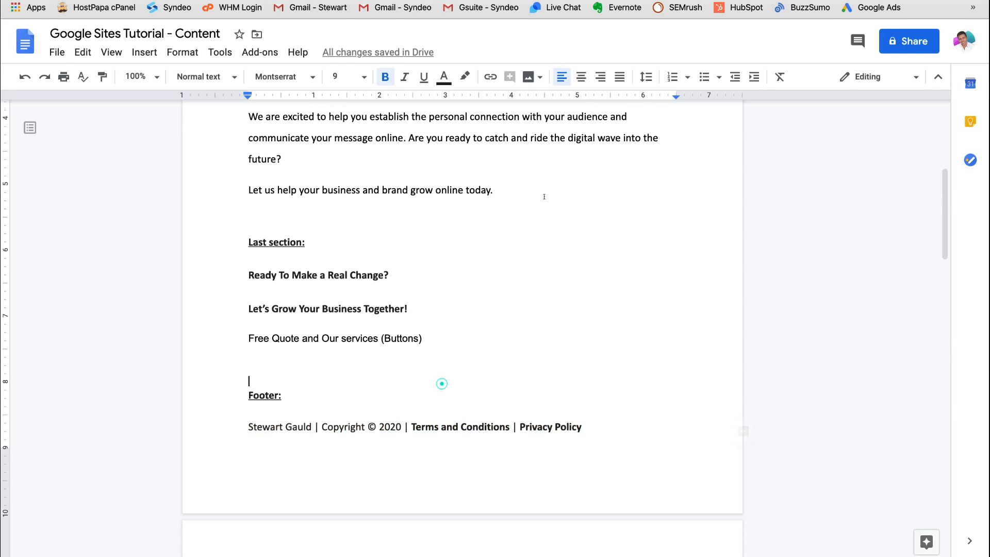
key("ctrl+shift+Tab")
key("ctrl+v")
left_click(244, 530)
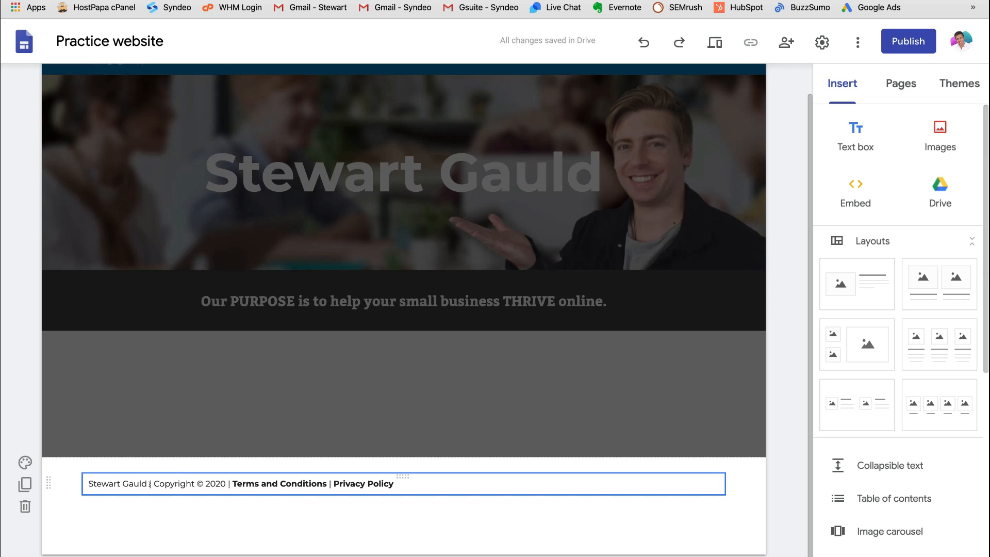
left_click(242, 480)
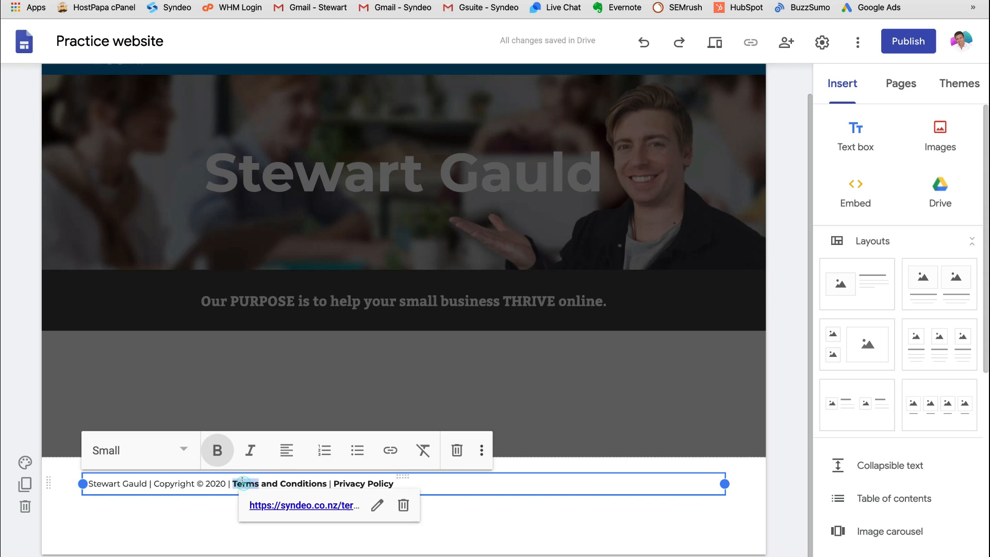
double_click(216, 483)
triple_click(186, 481)
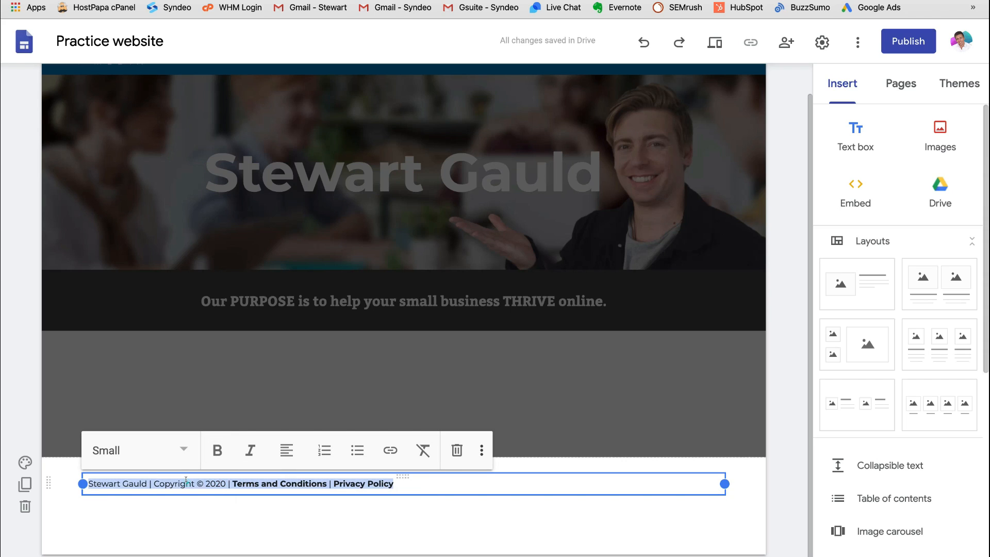
left_click(183, 452)
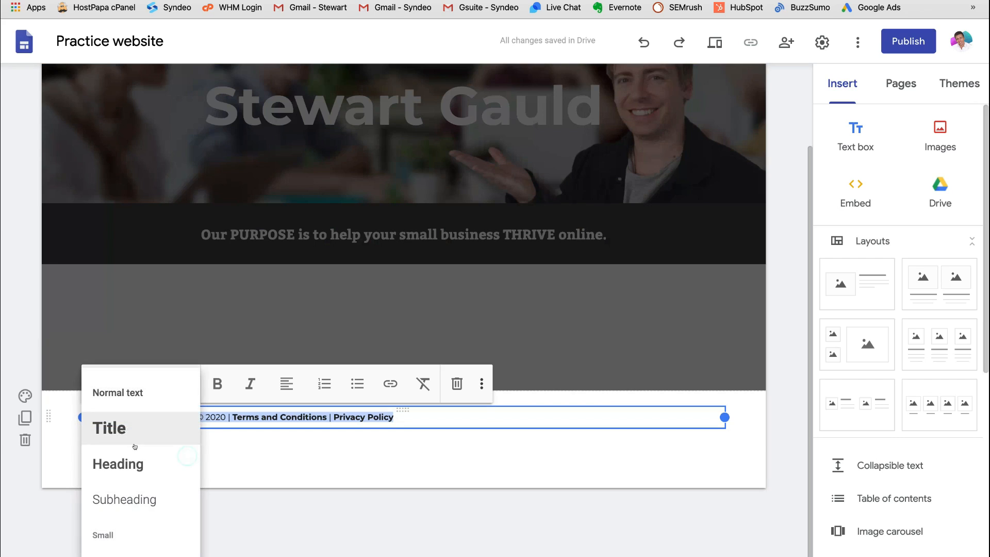
left_click(220, 464)
double_click(213, 483)
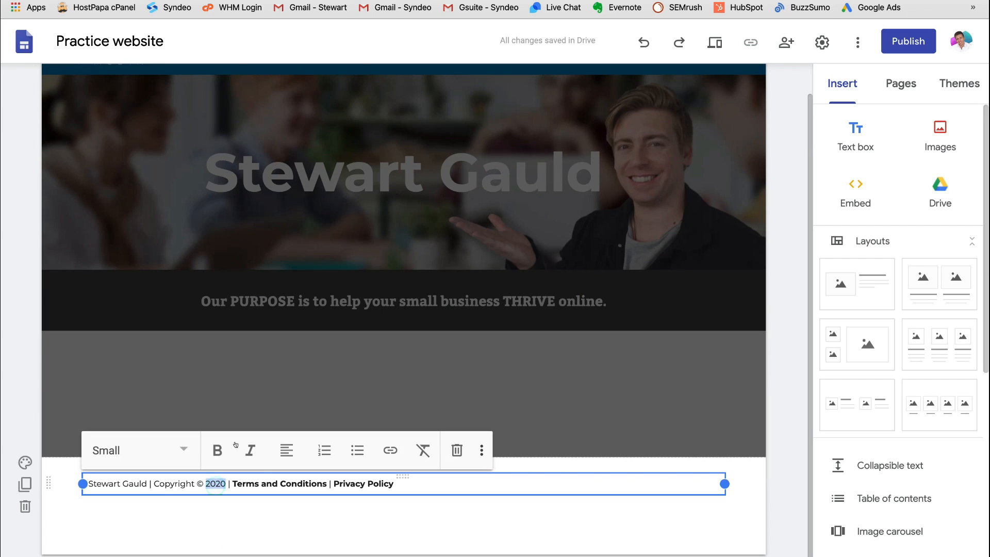
Open the link settings for "Terms and Conditions" in the footer and apply its syndeo.co.nz terms page link
left_click(312, 483)
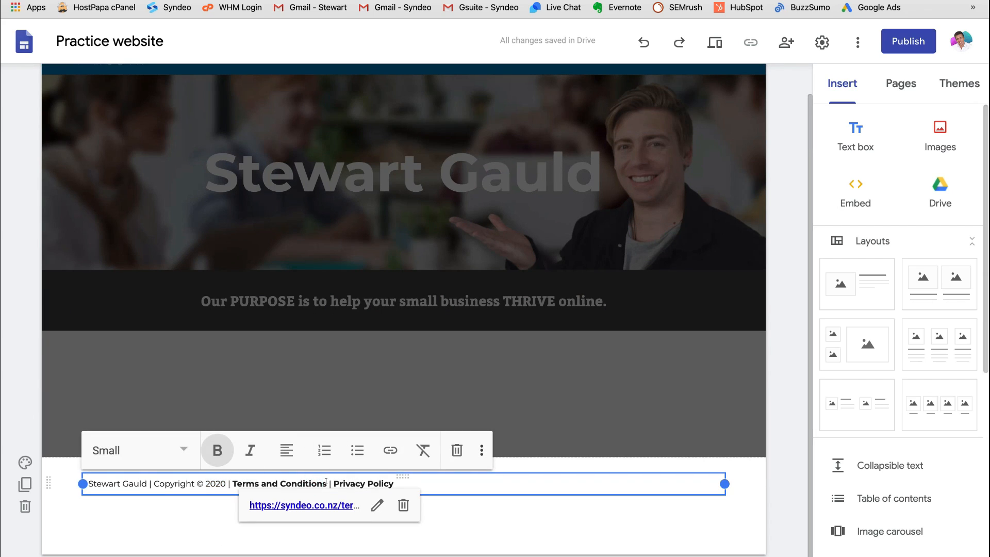
left_click(326, 483)
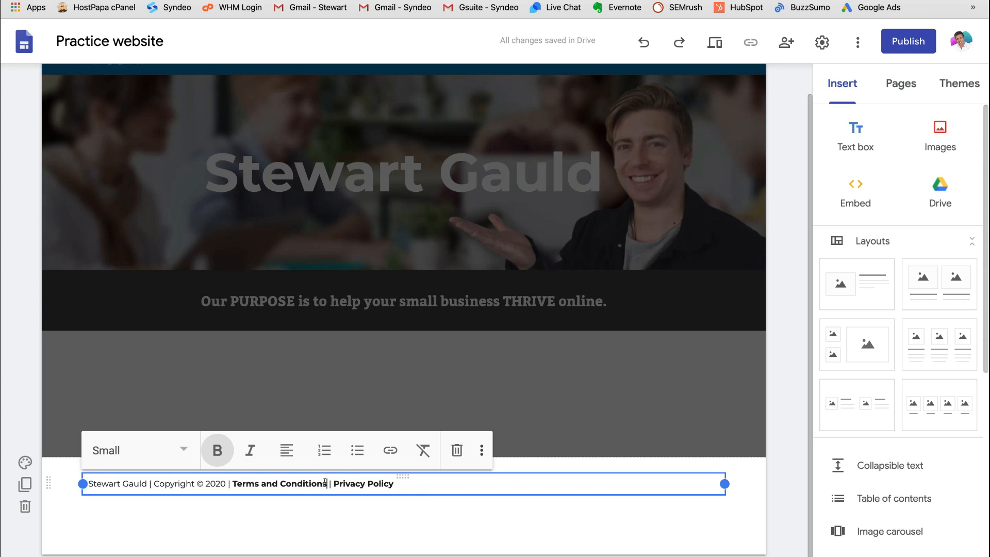
left_click_drag(326, 483, 232, 483)
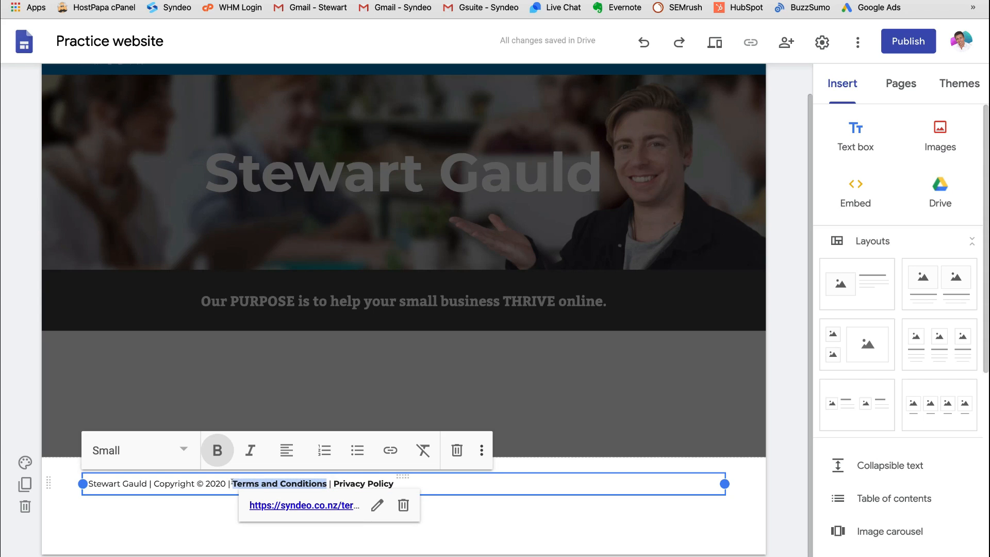
left_click(390, 449)
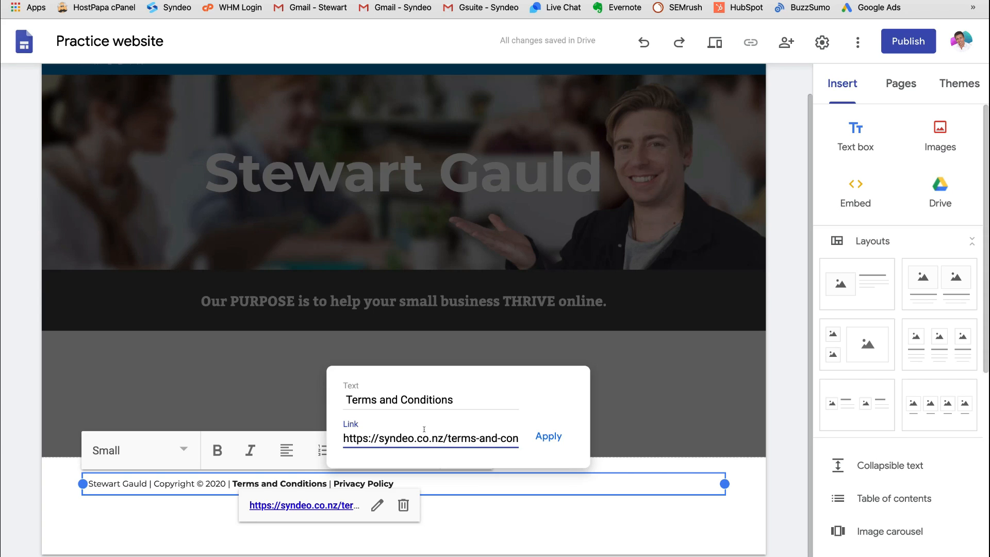
left_click(548, 436)
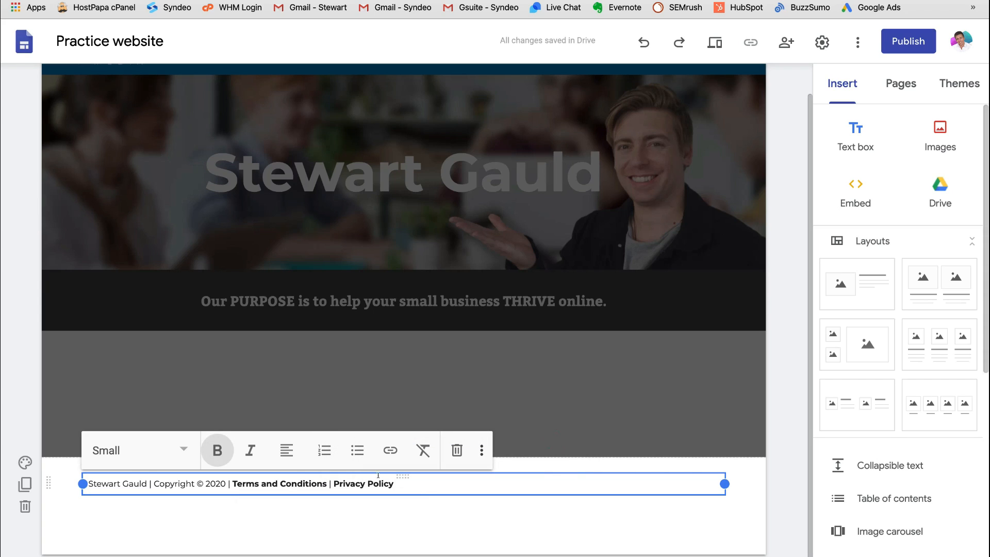
Check the web link attached to "Privacy Policy" in the footer line
triple_click(370, 482)
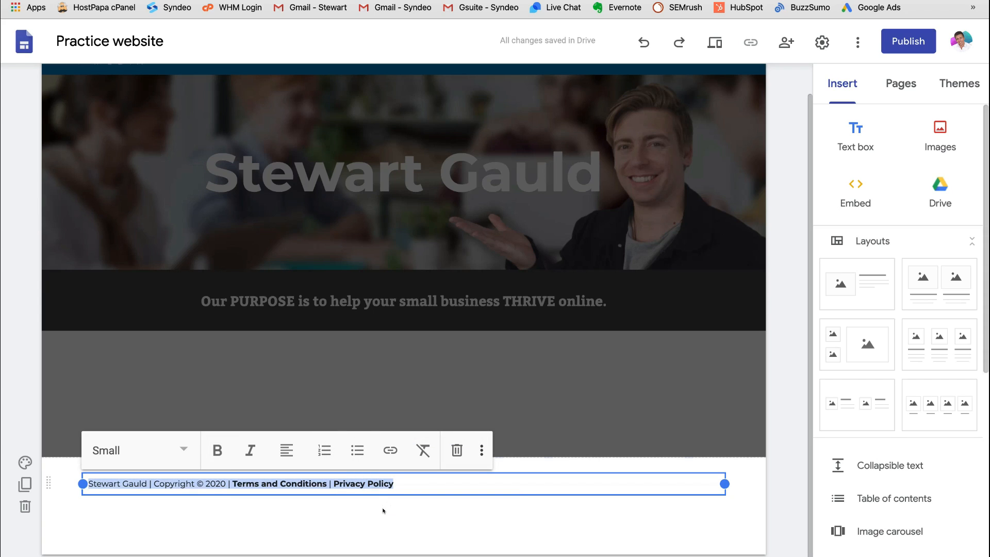
left_click(383, 511)
triple_click(355, 483)
left_click(355, 483)
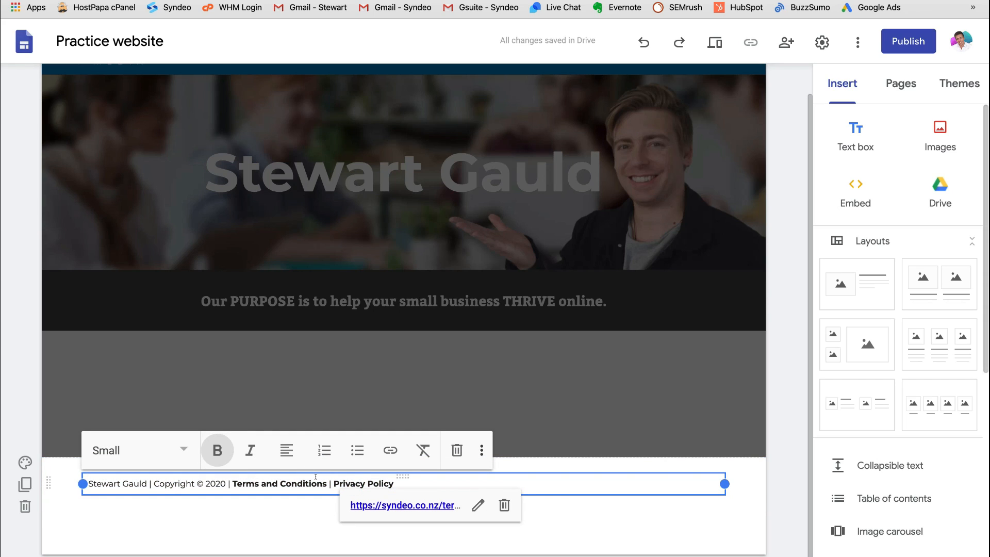
left_click(274, 515)
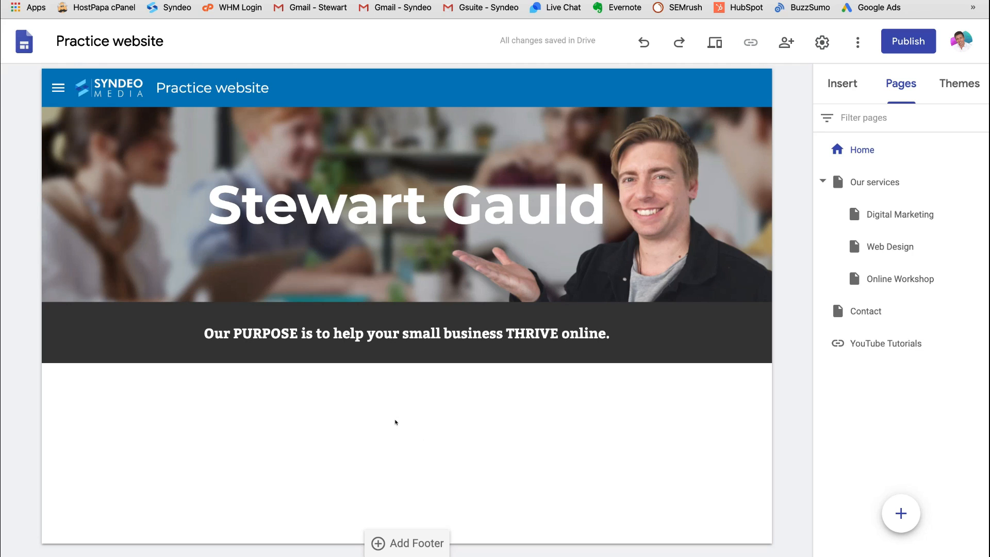
Try the two-column image layout and the single image-with-text layout below the message section, removing each one
double_click(396, 421)
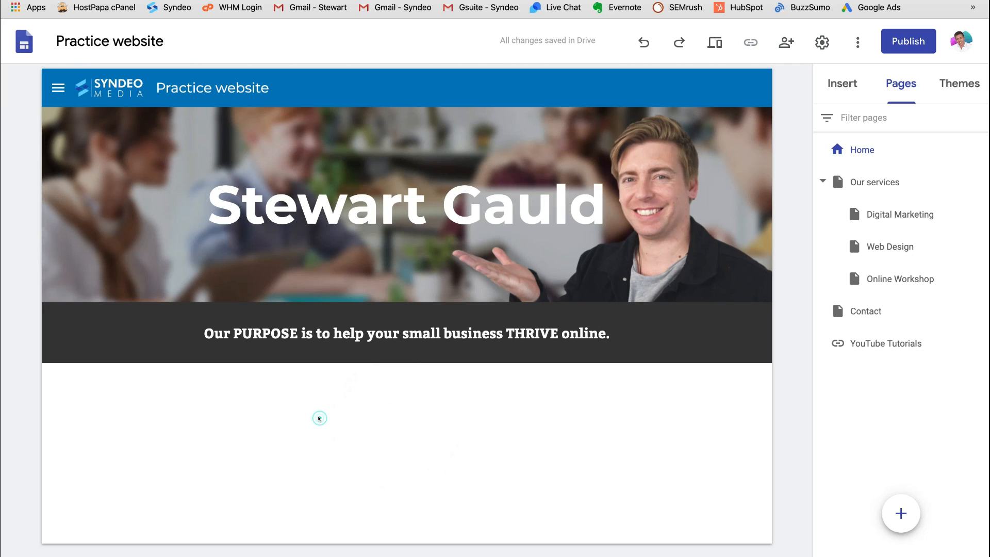
left_click(833, 88)
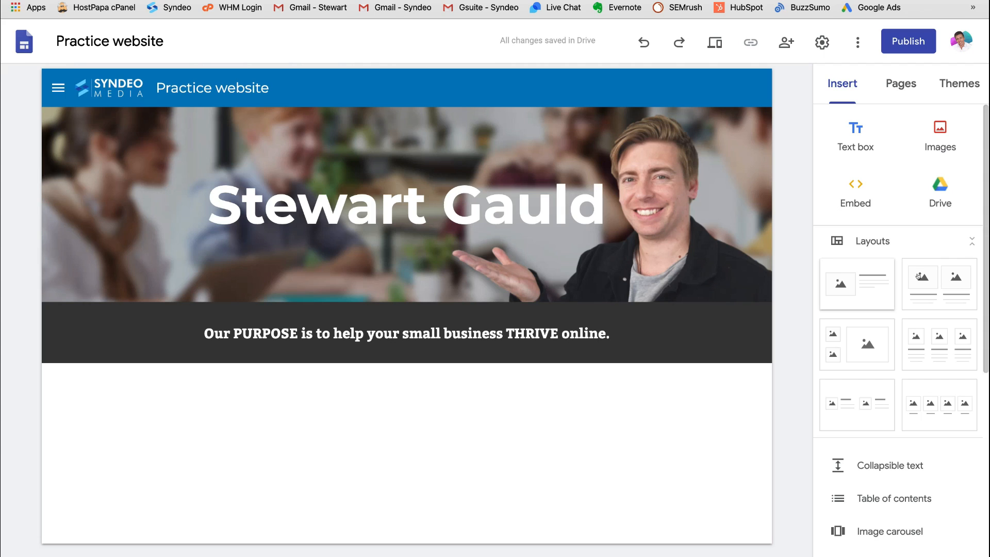
left_click(940, 279)
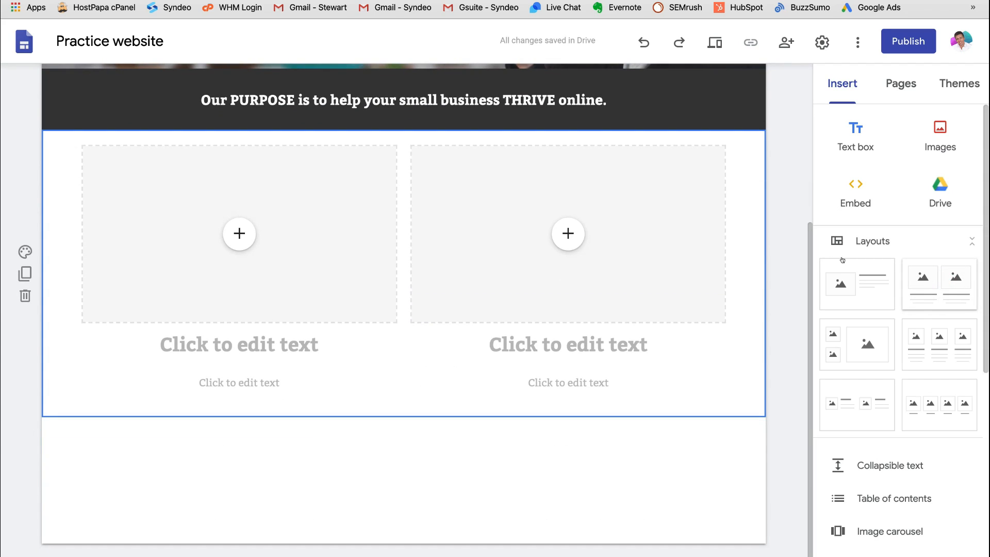
left_click(24, 295)
left_click(842, 283)
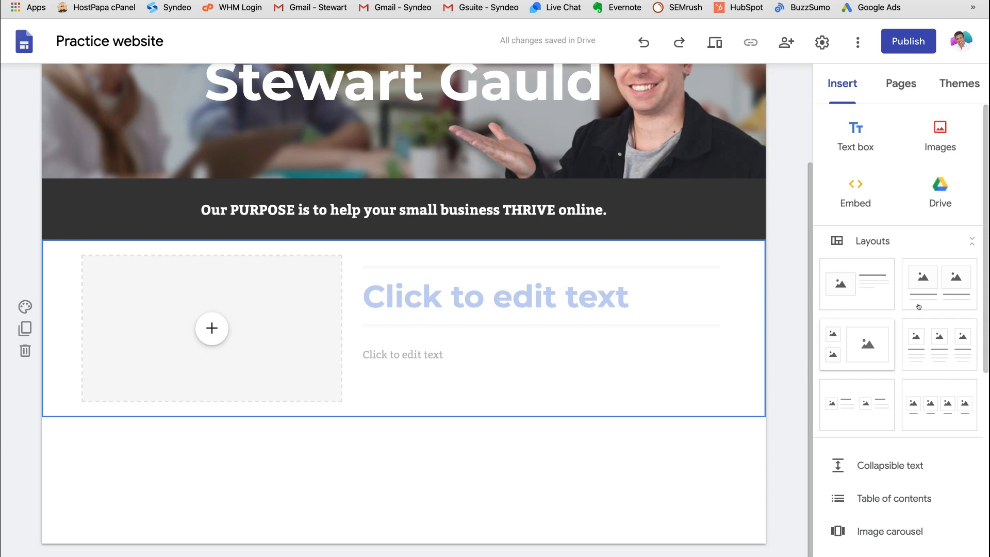
left_click(25, 350)
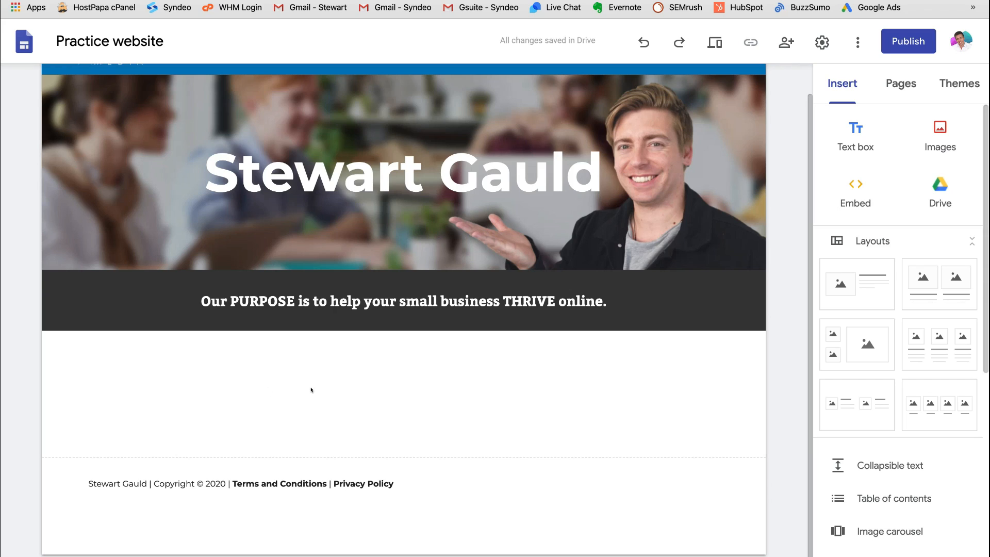
Start a web embed in the blank area below the message section and copy the YouTube video URL from the Google Docs content document
double_click(398, 386)
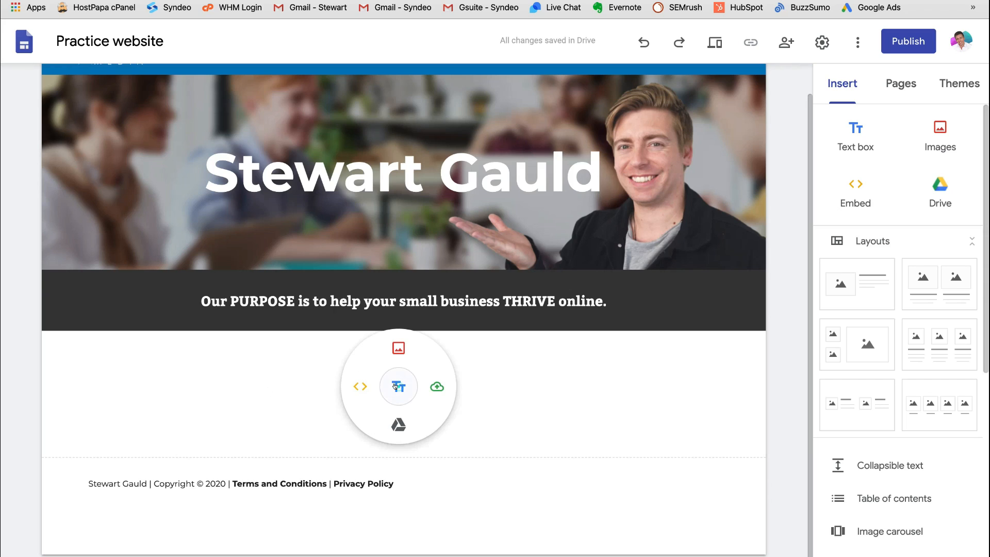
left_click(354, 386)
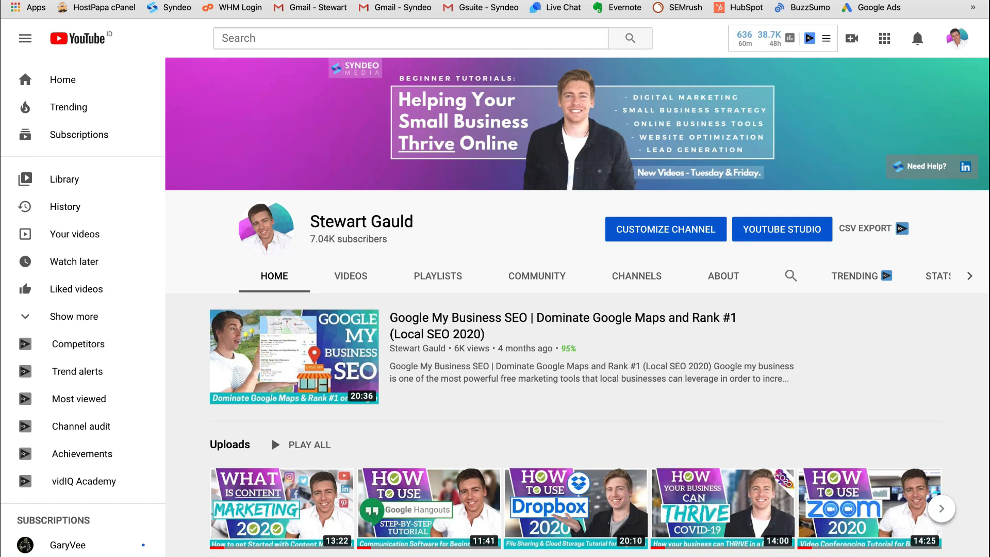
scroll(567, 257, "down", 3)
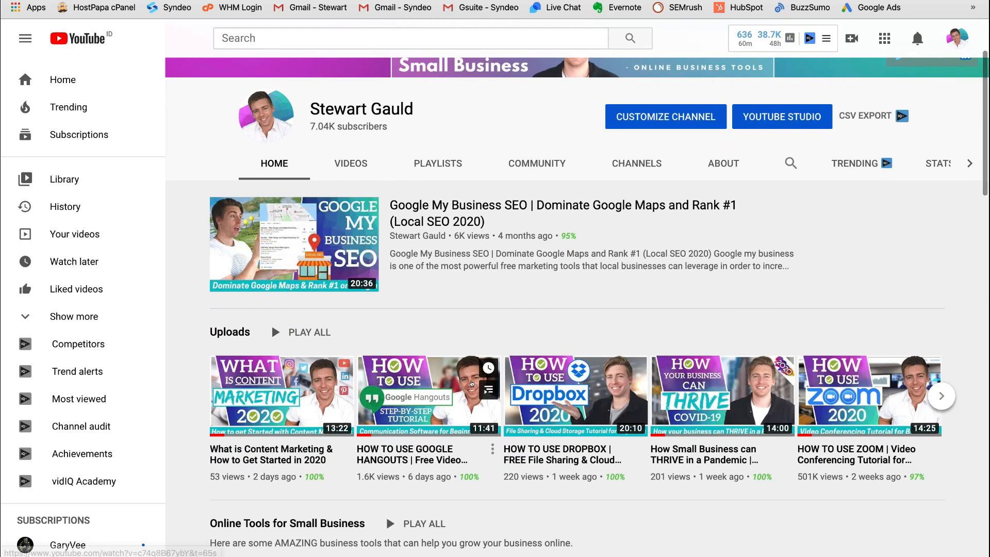
scroll(471, 383, "down", 1)
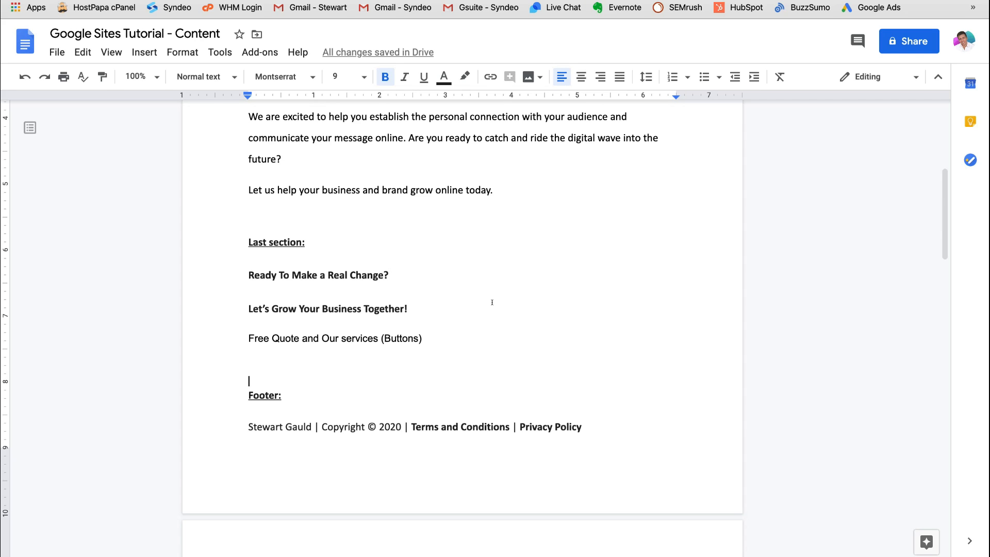
scroll(492, 302, "up", 5)
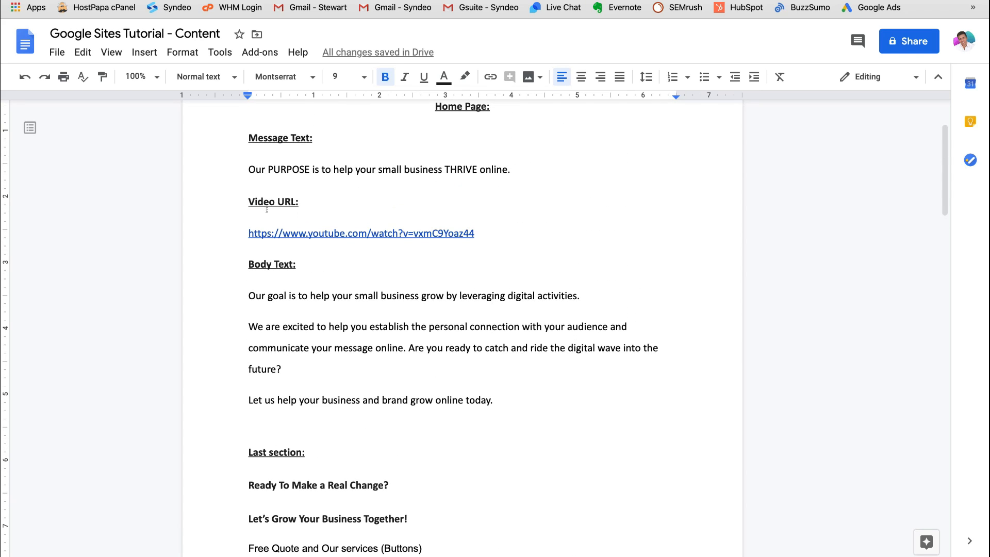
left_click_drag(480, 227, 248, 227)
key("super+c")
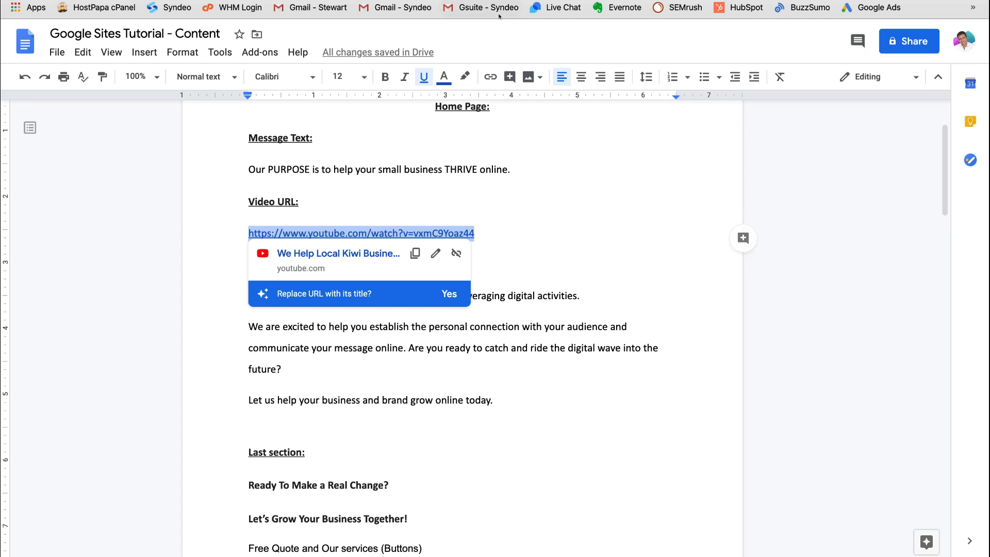
left_click(494, 1)
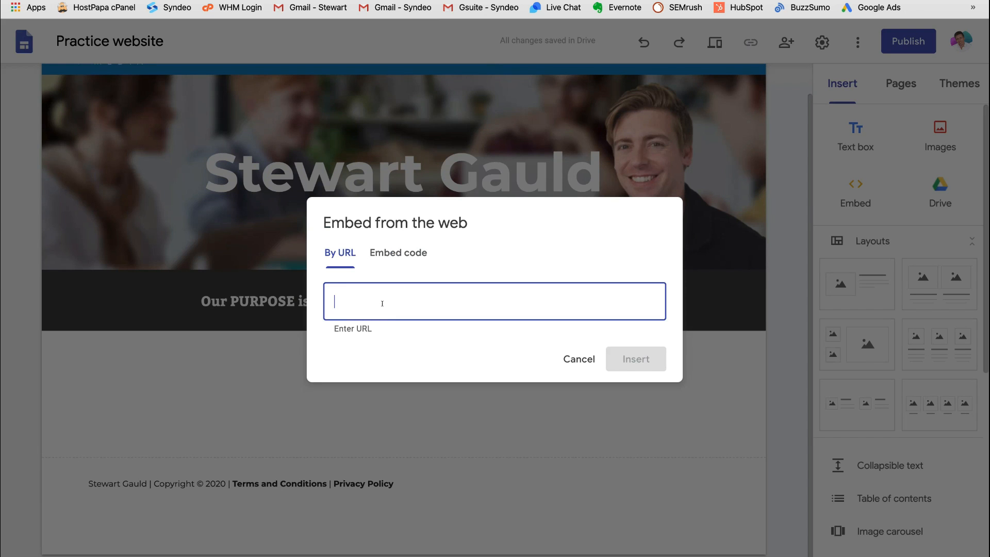
key("super+v")
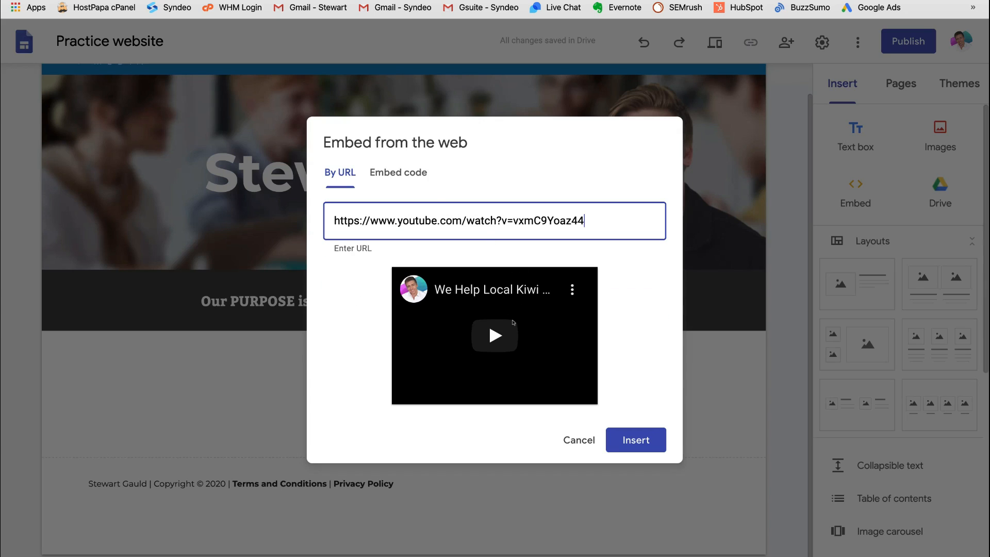
left_click(641, 435)
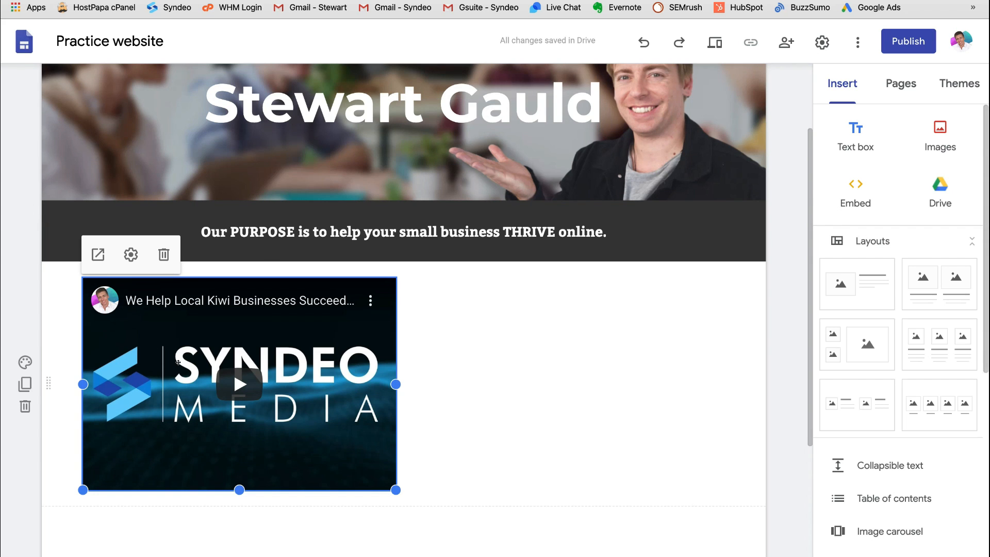
scroll(268, 402, "down", 1)
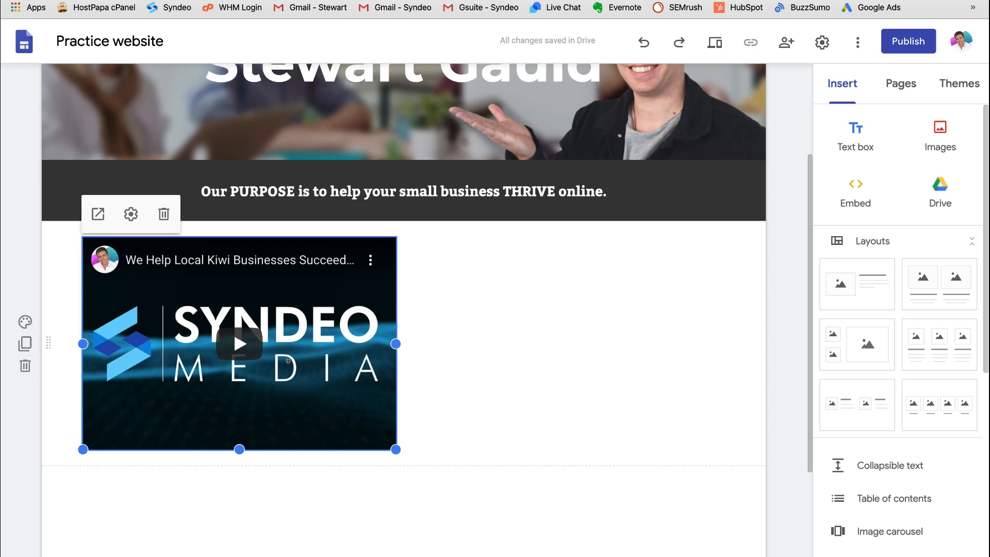
left_click_drag(288, 362, 423, 331)
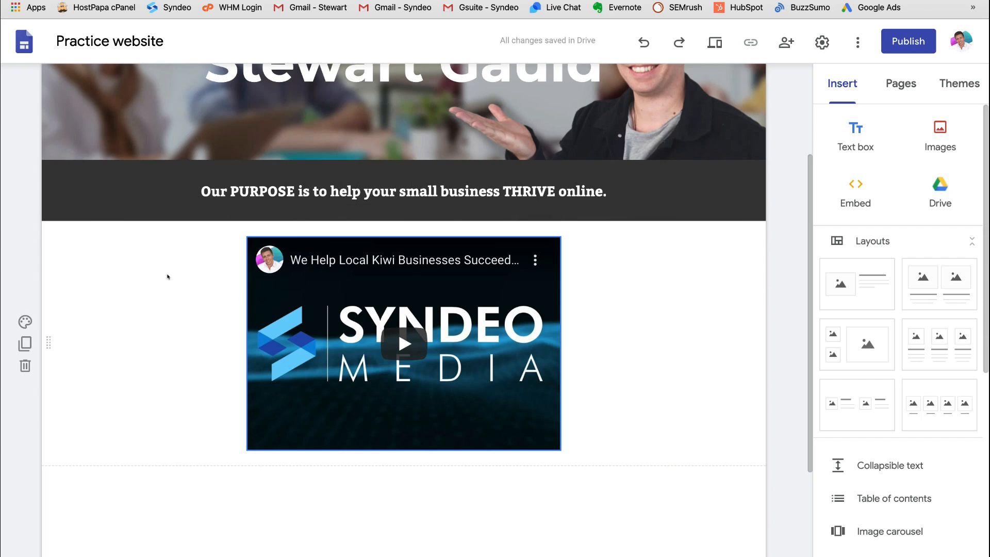
Try the Emphasis 1 and Emphasis 2 backgrounds on the video section
left_click(25, 322)
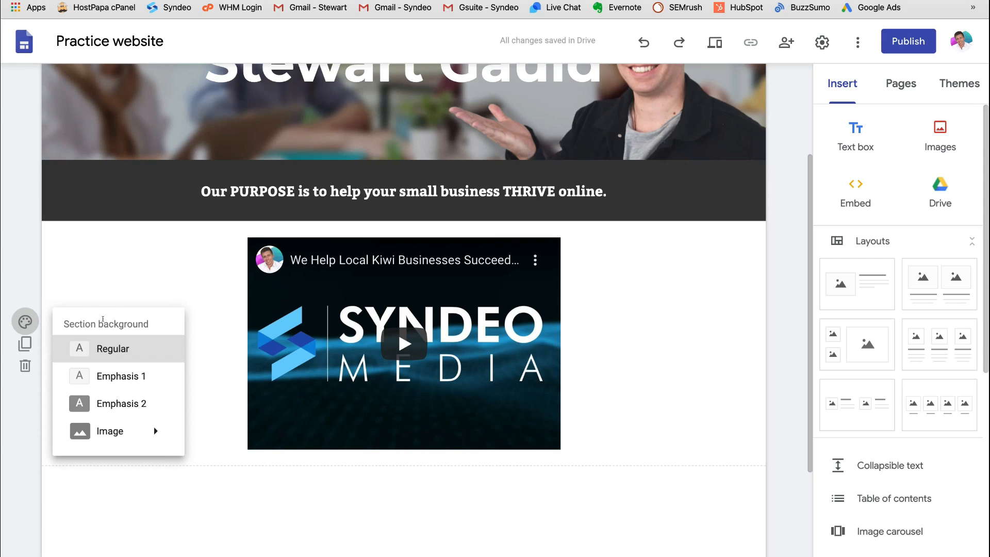
left_click(129, 374)
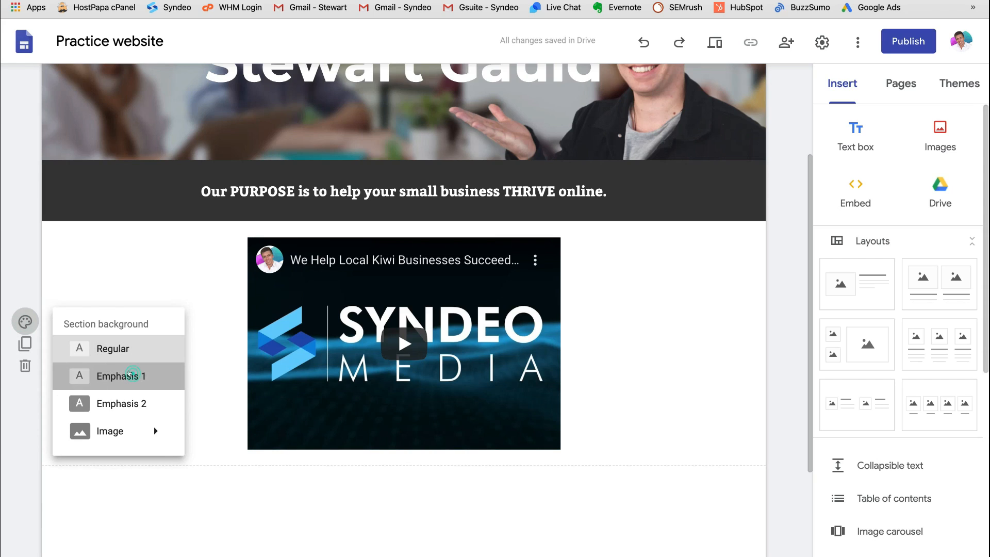
left_click(25, 321)
left_click(111, 401)
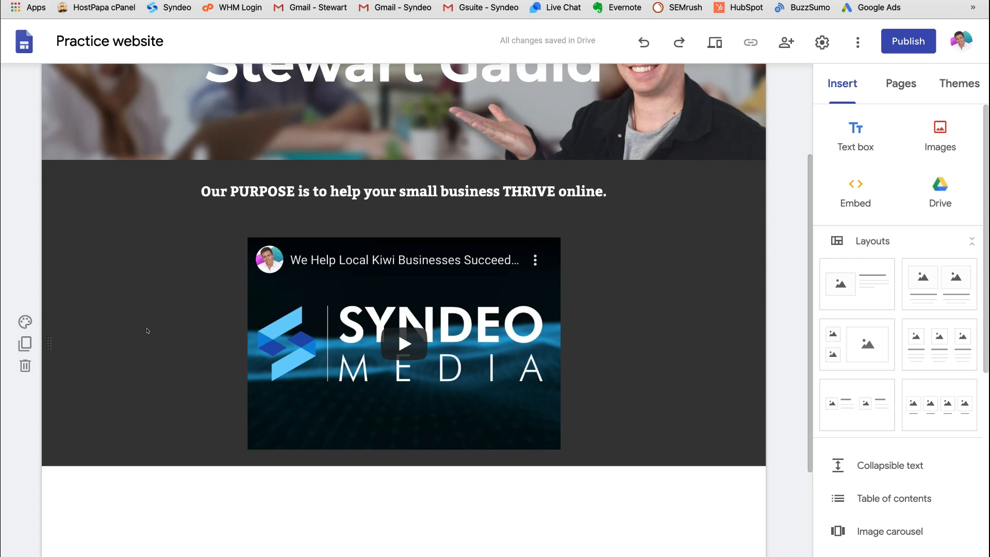
Upload "Background 1 light.png" as the video section's background image and turn off its readability adjustment
left_click(24, 321)
mouse_move(135, 432)
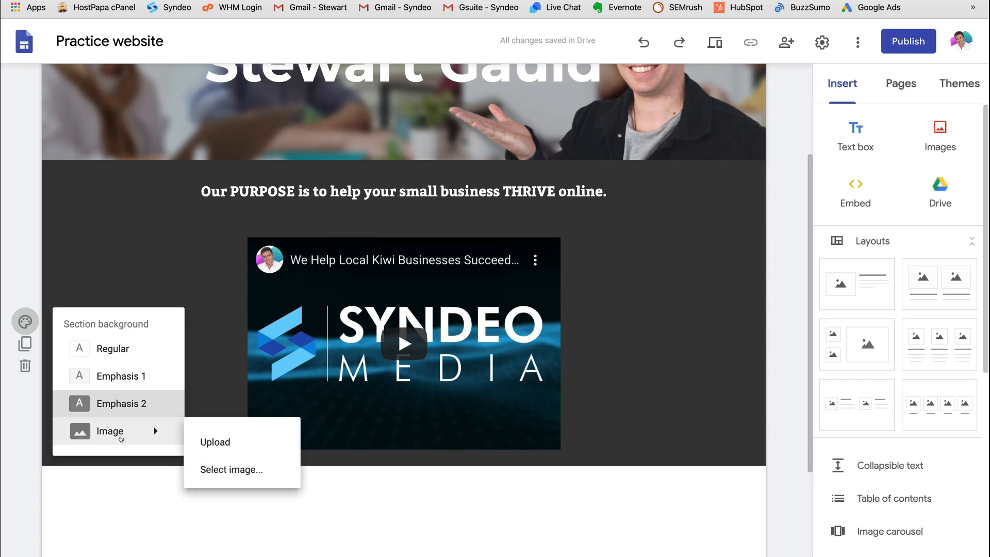
left_click(205, 439)
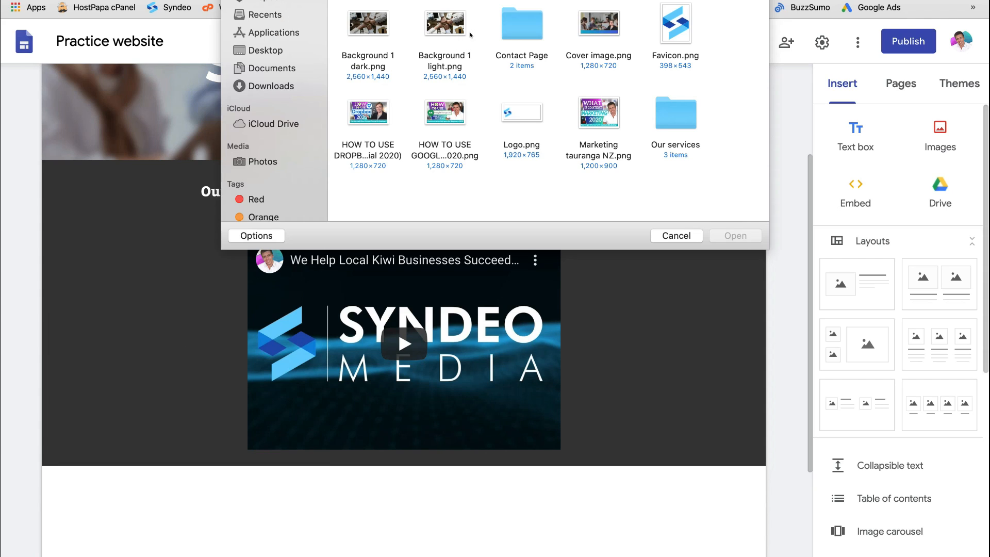
left_click(445, 23)
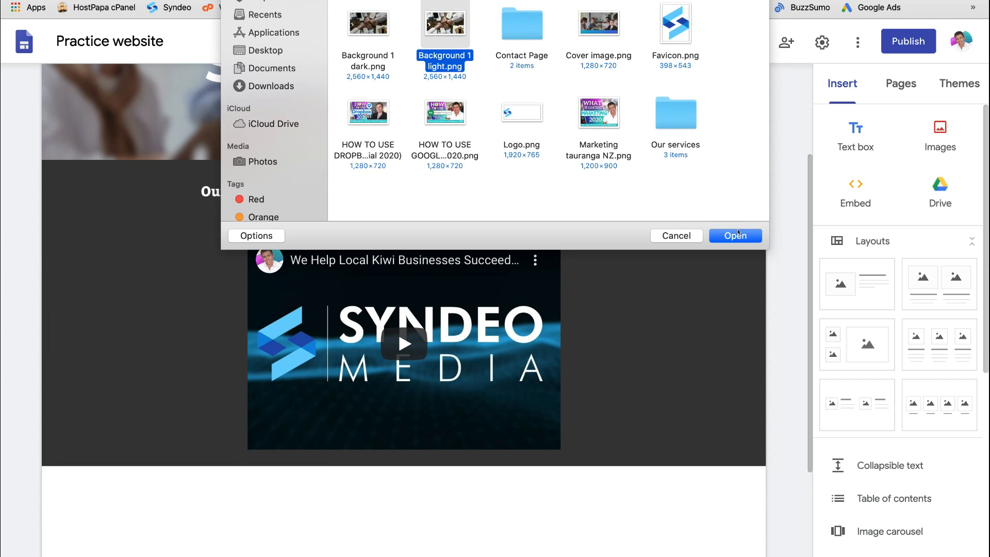
left_click(728, 235)
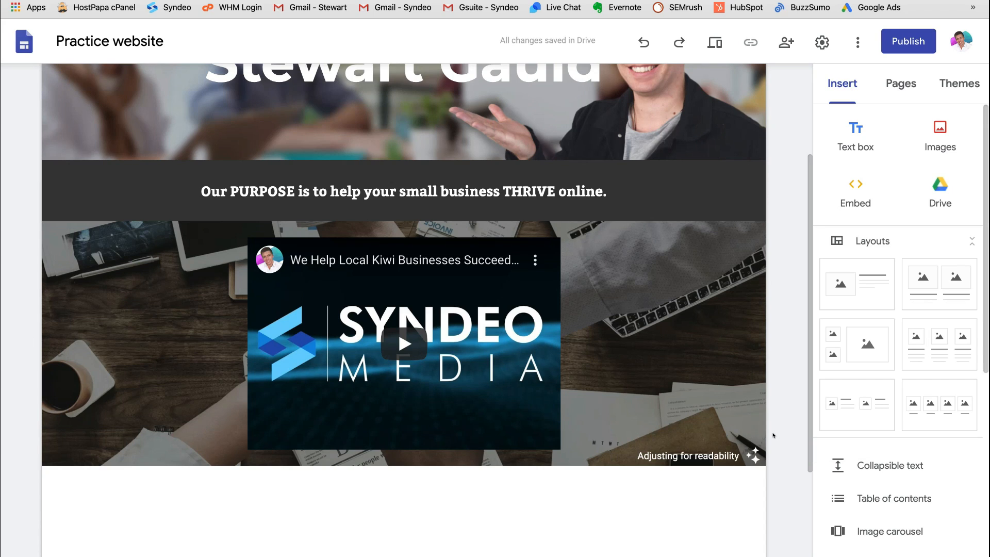
left_click(748, 452)
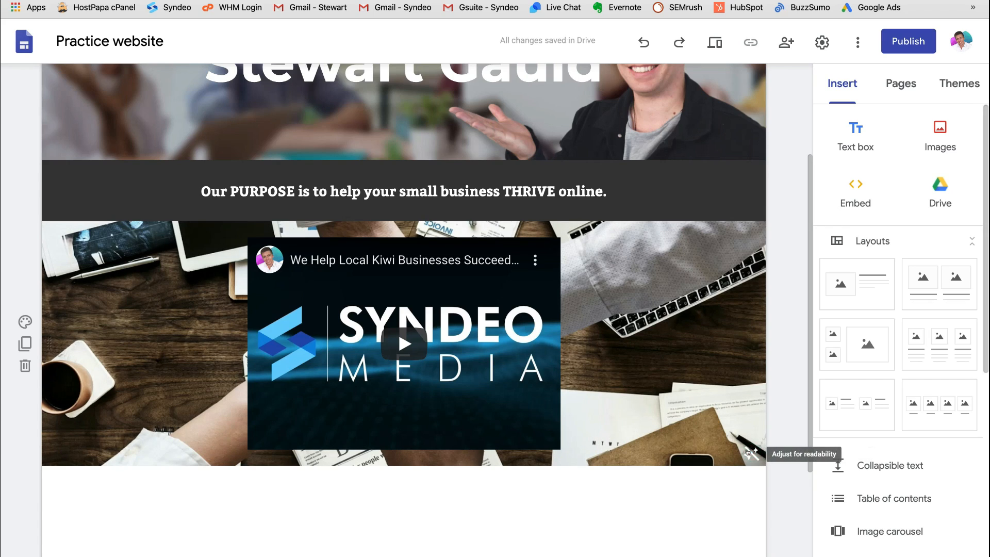
left_click(748, 452)
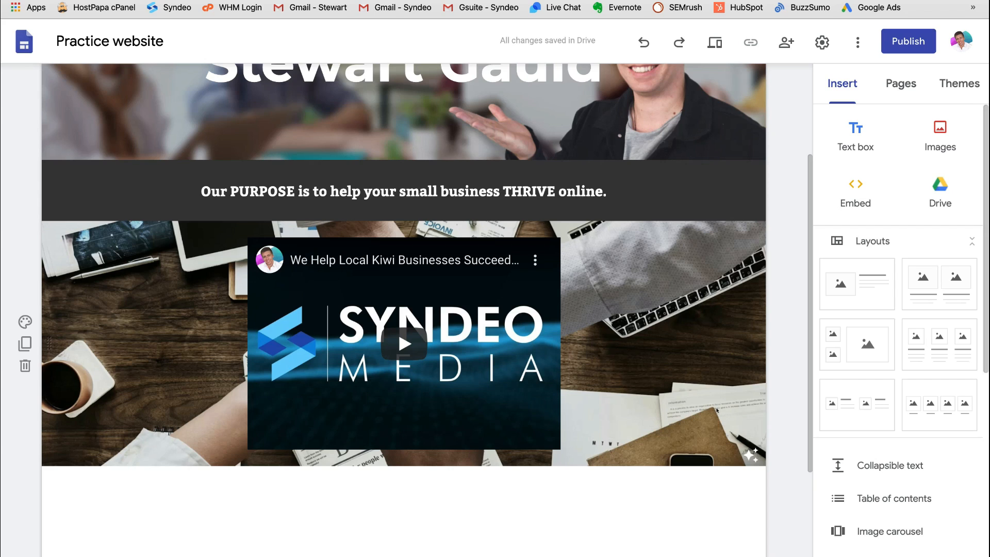
Insert a text box in the blank area below the video section
scroll(716, 410, "down", 1)
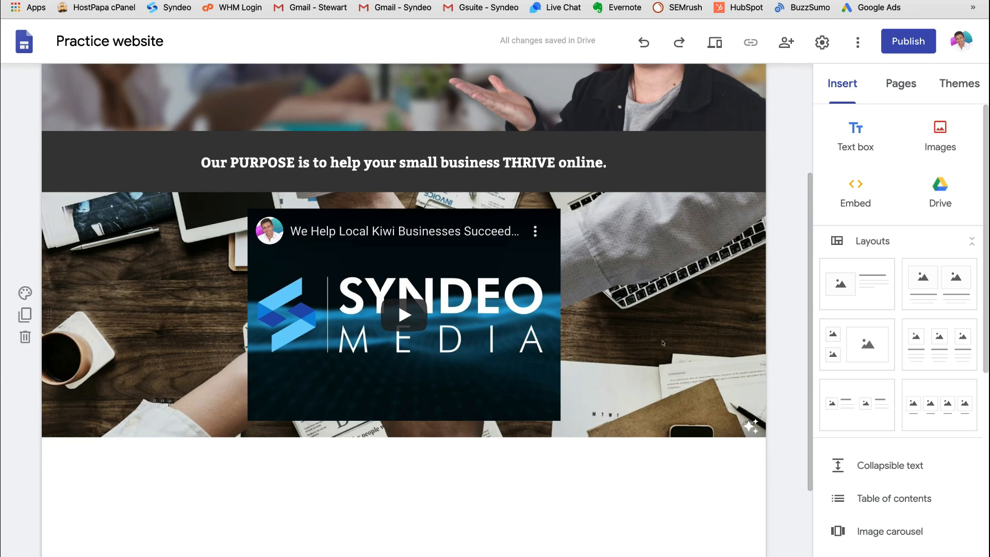
scroll(662, 343, "down", 3)
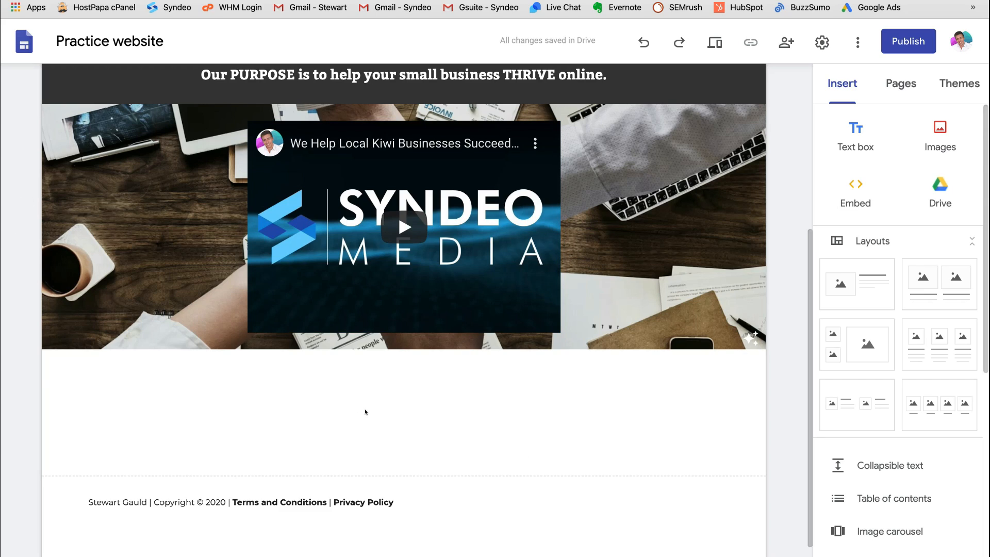
double_click(391, 407)
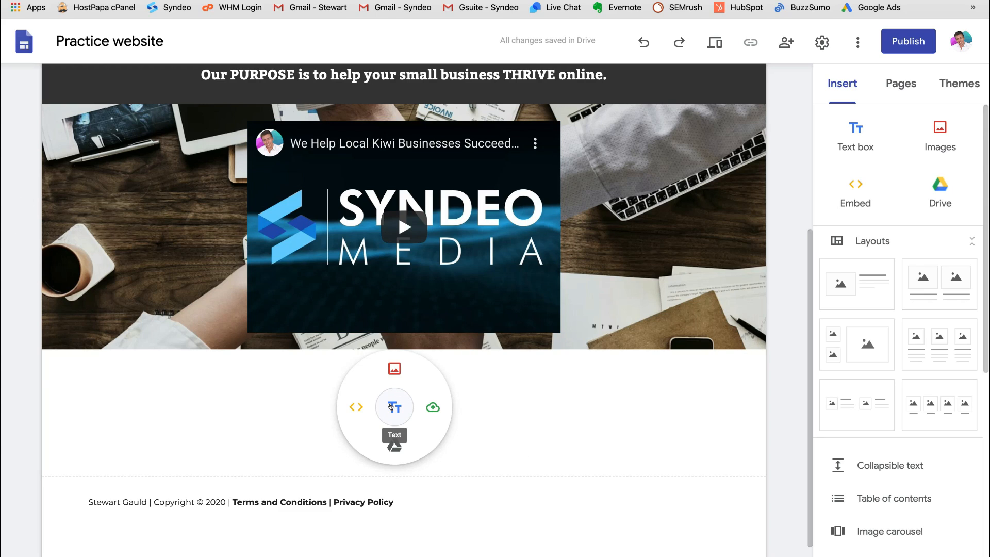
left_click(390, 406)
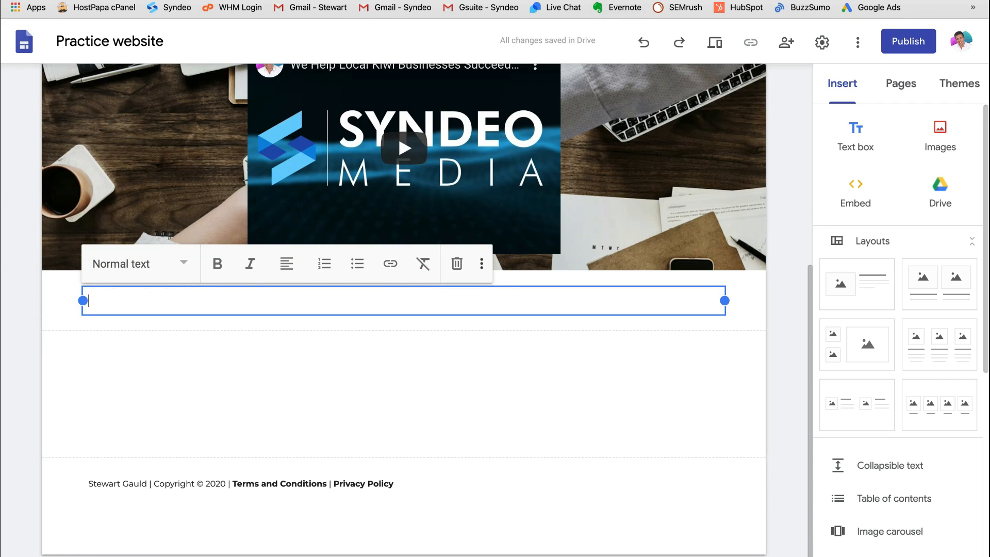
Copy the Body Text paragraphs from the Google Docs content document into the new text box in Google Sites and remove the trailing blank lines
key("ctrl+shift+Tab")
left_click_drag(500, 400, 248, 297)
key("ctrl+c")
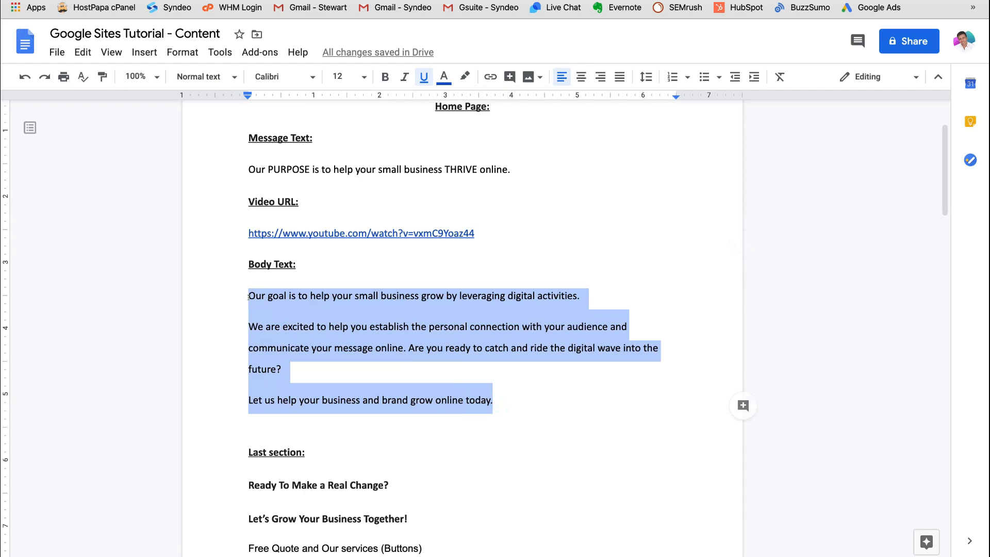
key("ctrl+Tab")
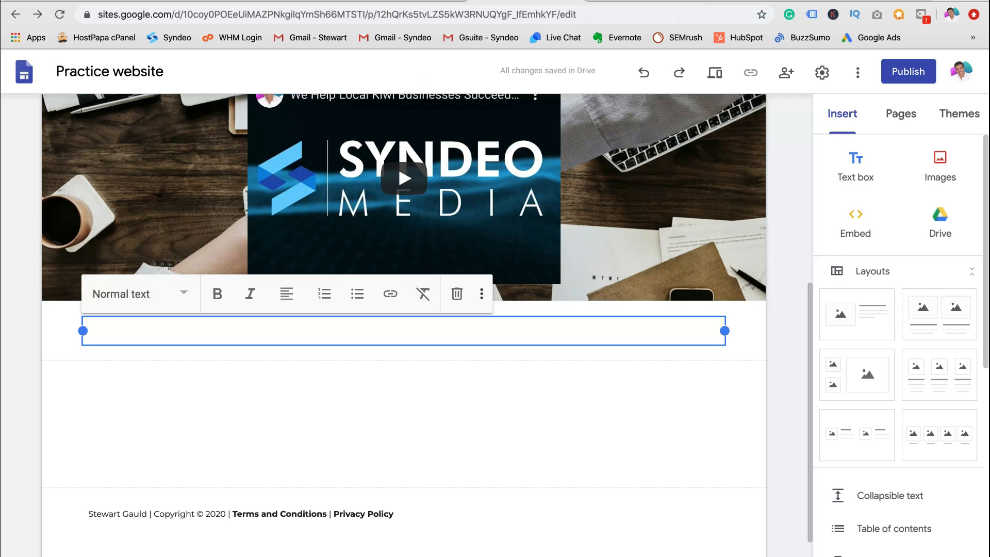
key("ctrl+v")
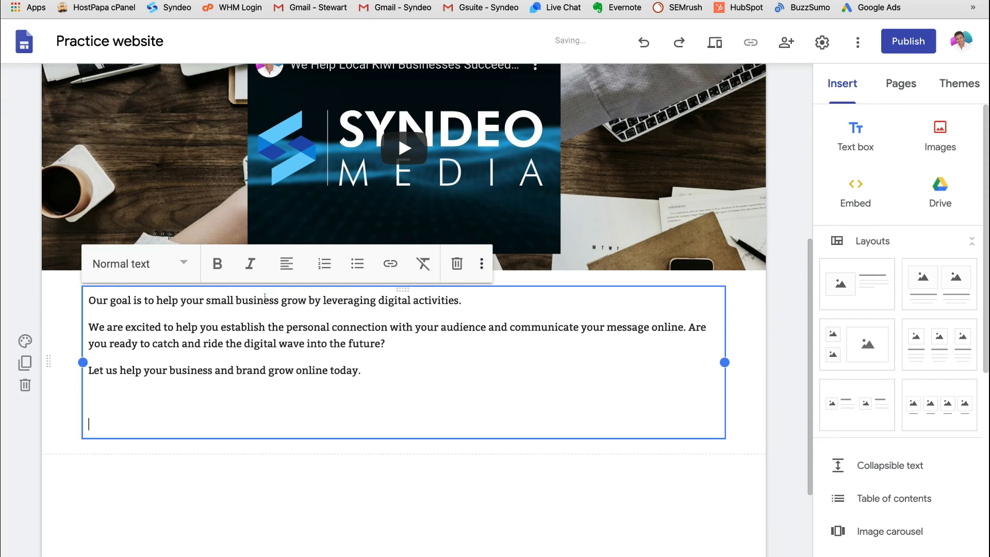
key("BackSpace")
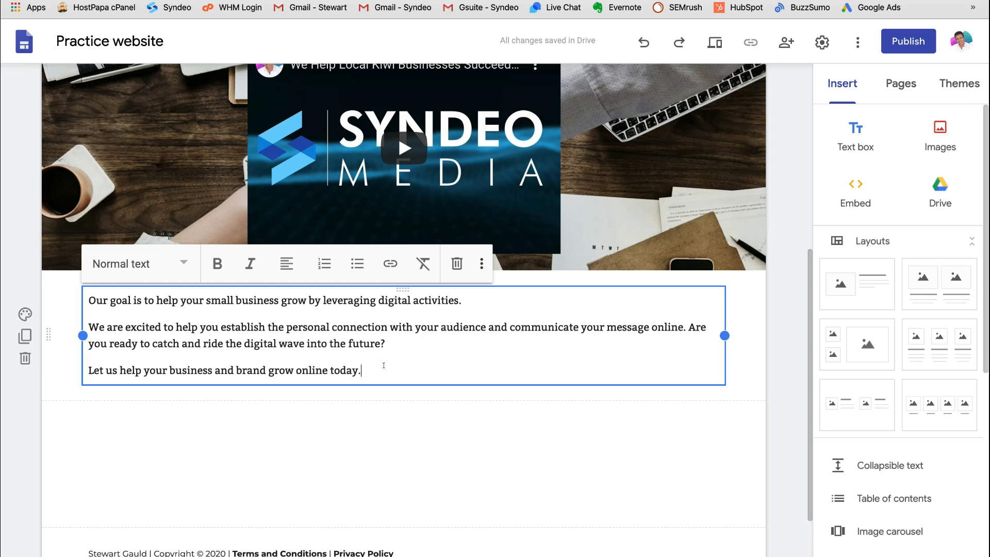
Center all the body text paragraphs in the text box below the video
left_click(423, 375)
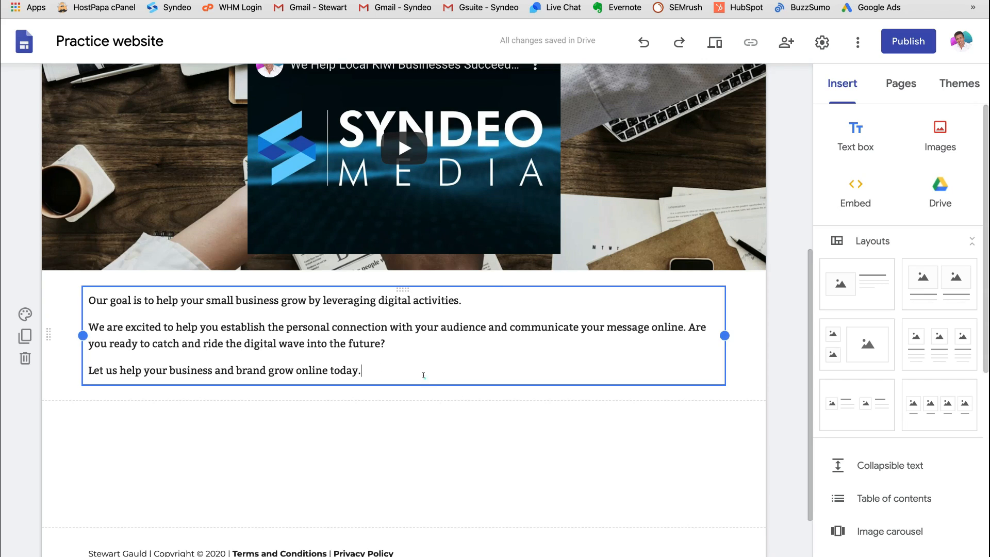
left_click_drag(401, 371, 89, 297)
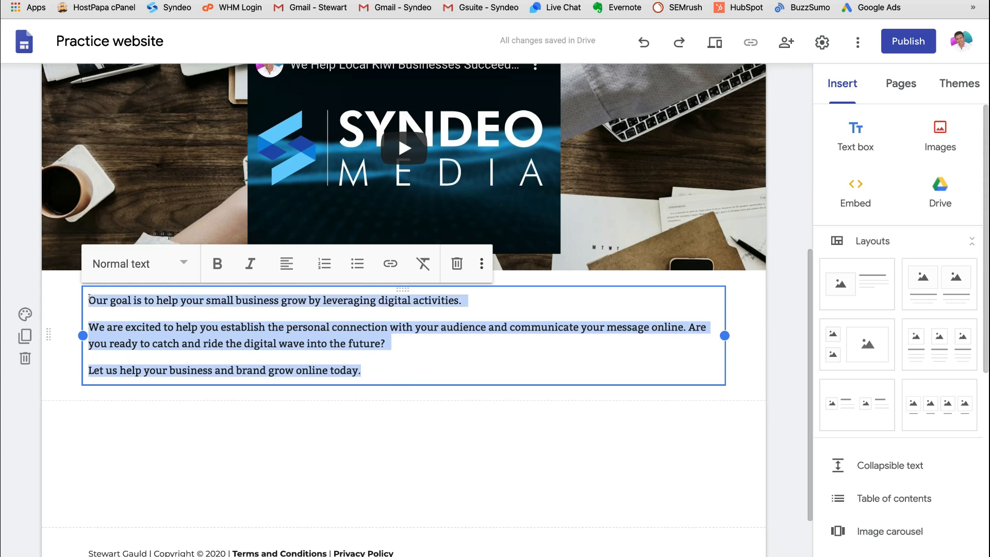
left_click(283, 265)
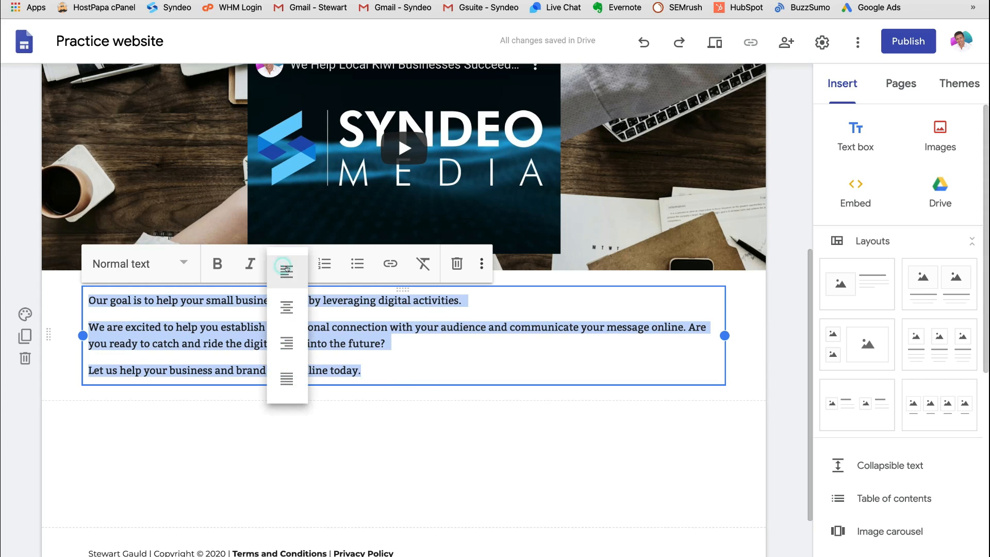
left_click(291, 304)
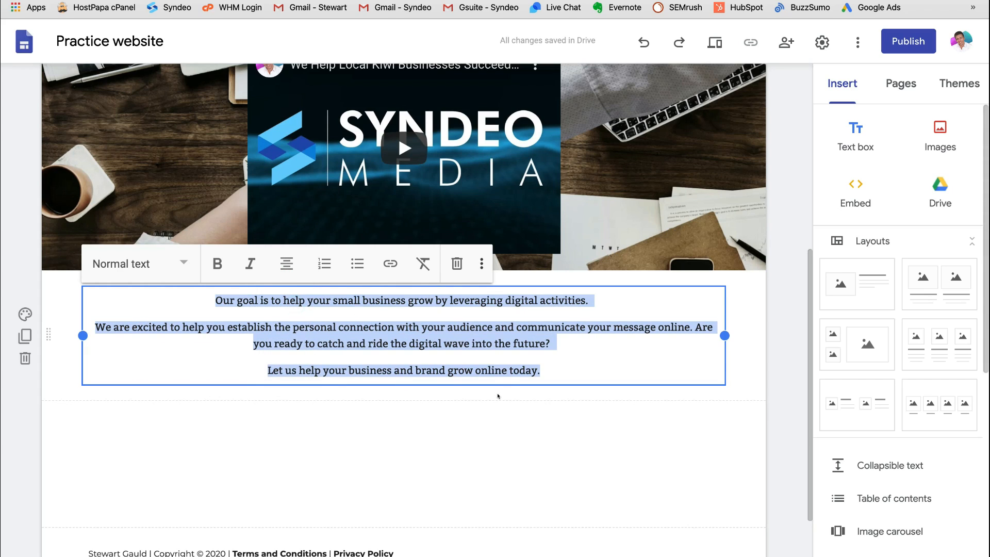
left_click(497, 395)
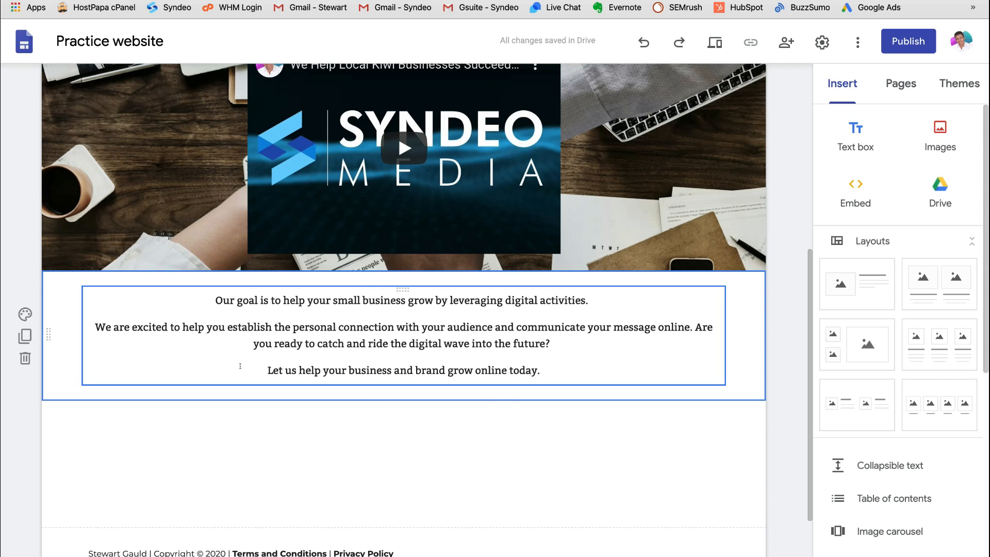
Set the background of the body text section to Emphasis 2
scroll(222, 366, "up", 3)
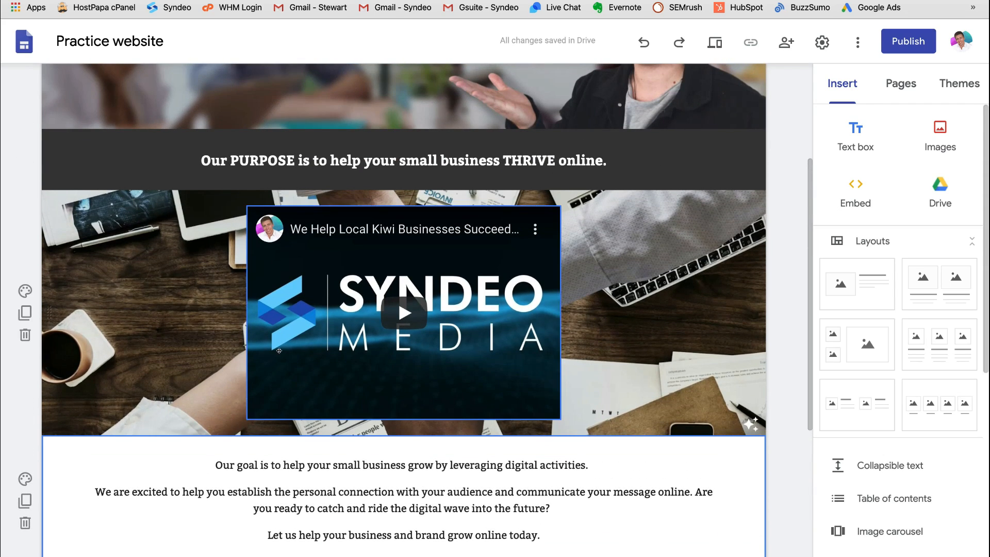
scroll(279, 351, "down", 1)
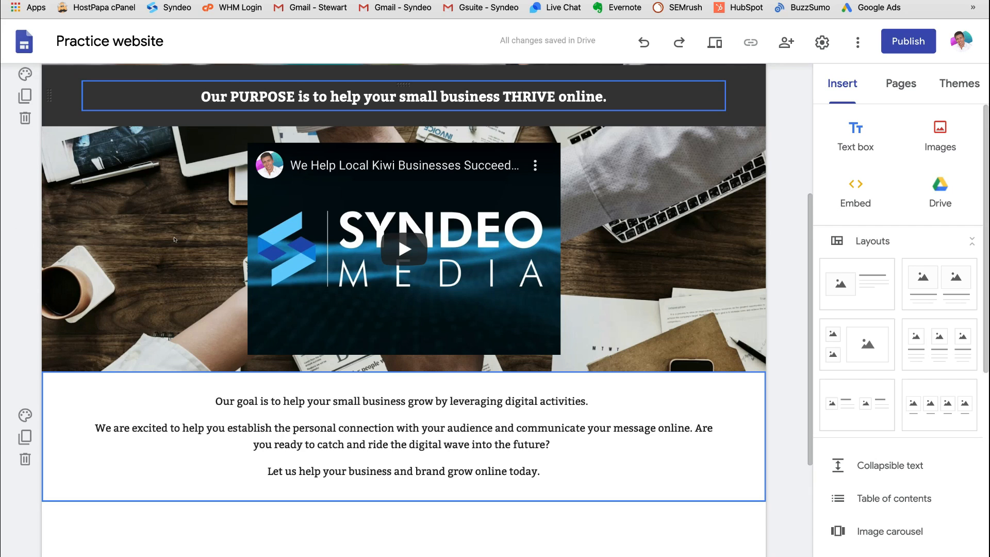
scroll(161, 118, "down", 1)
left_click(23, 356)
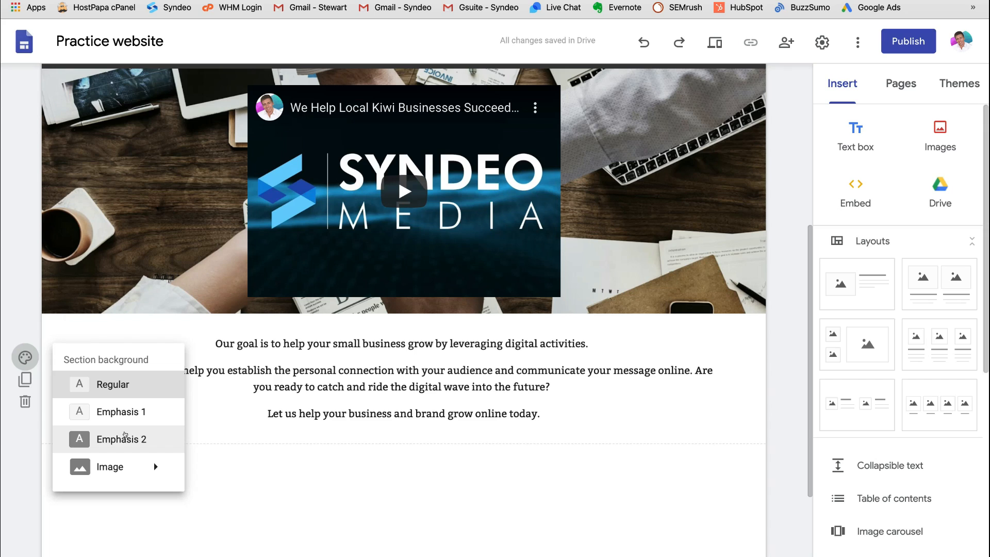
left_click(125, 435)
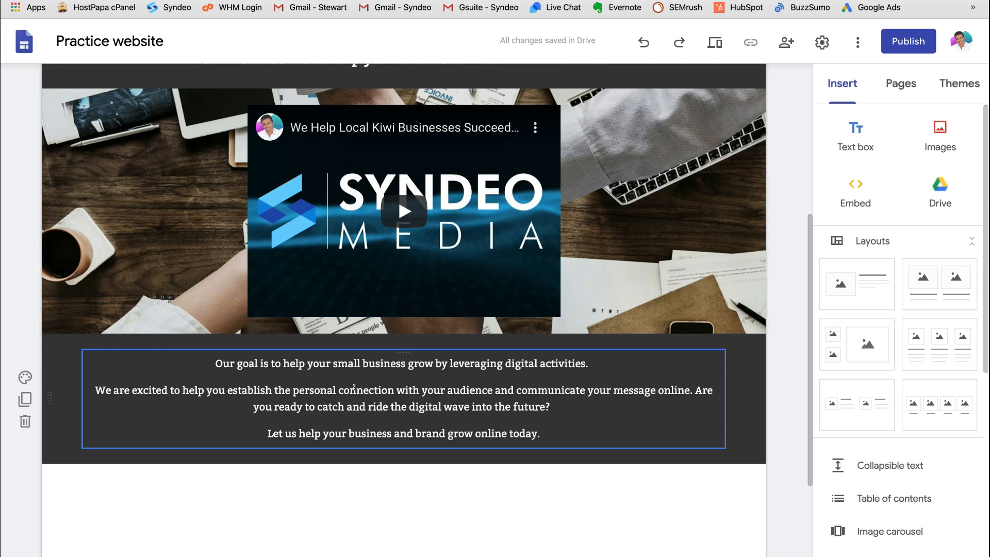
Insert a text box in the blank area between the body text section and the footer
scroll(432, 385, "down", 5)
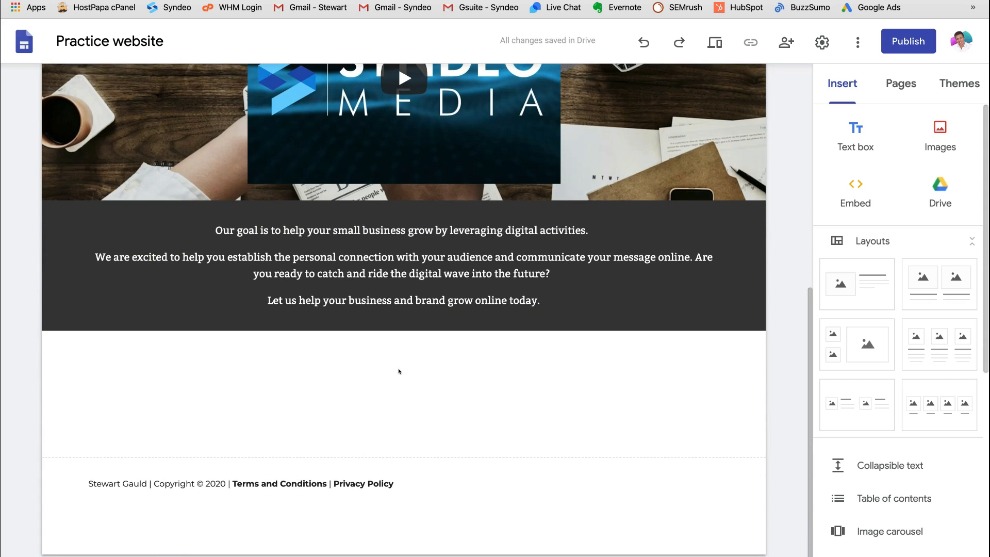
double_click(400, 370)
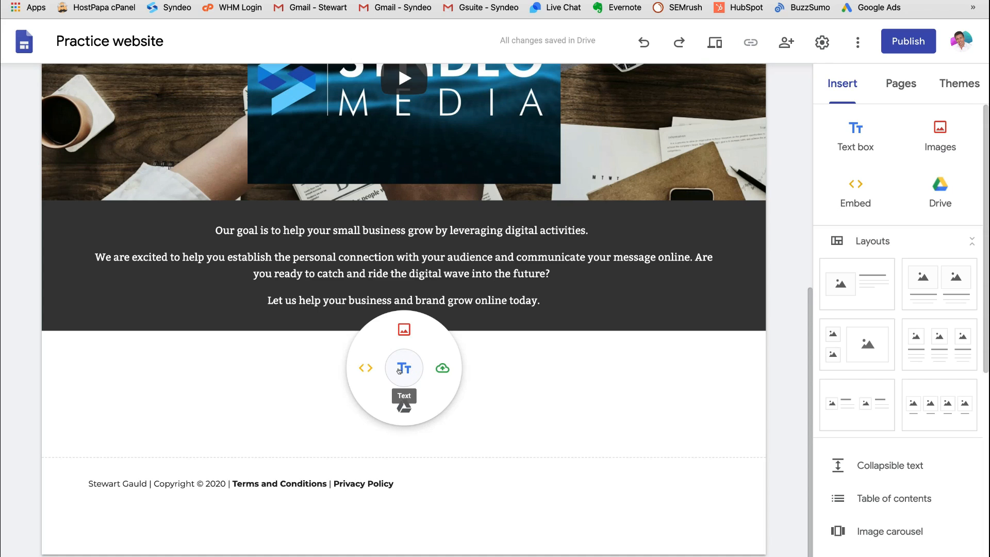
left_click(402, 372)
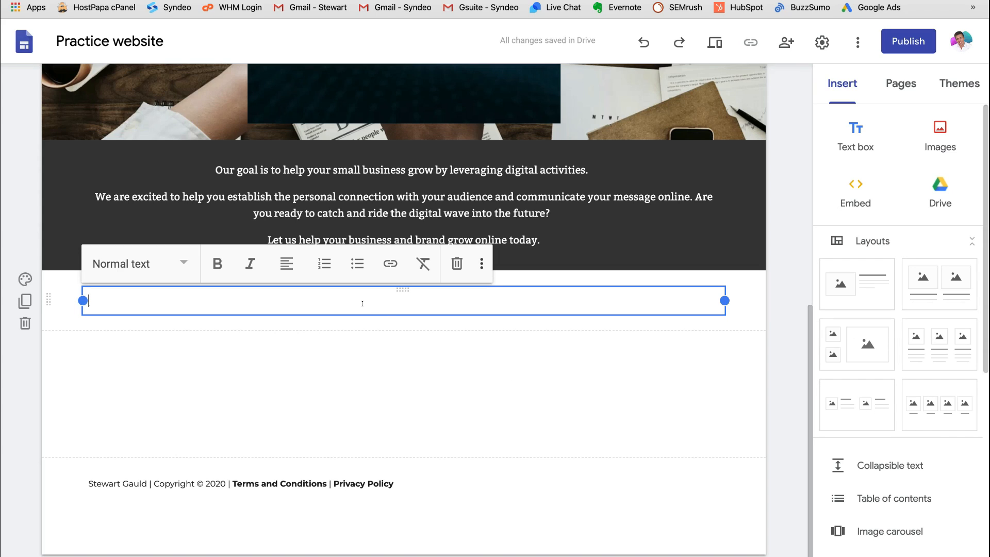
left_click(380, 302)
Copy "Ready To Make a Real Change?" and "Let's Grow Your Business Together!" from the Google Docs content document into the new Google Sites text box
left_click(547, 1)
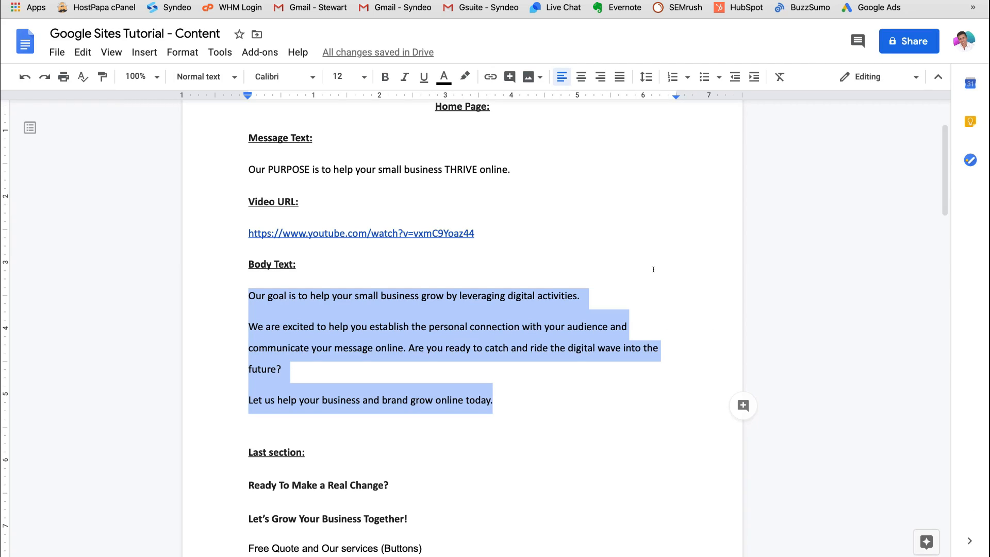
scroll(653, 270, "down", 3)
left_click_drag(422, 394, 248, 359)
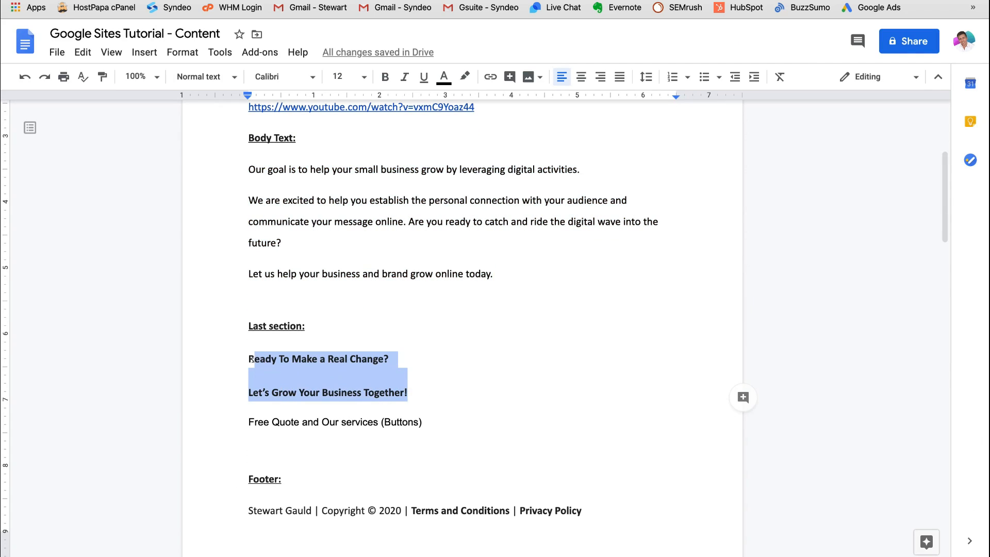
key("super+c")
left_click(559, 1)
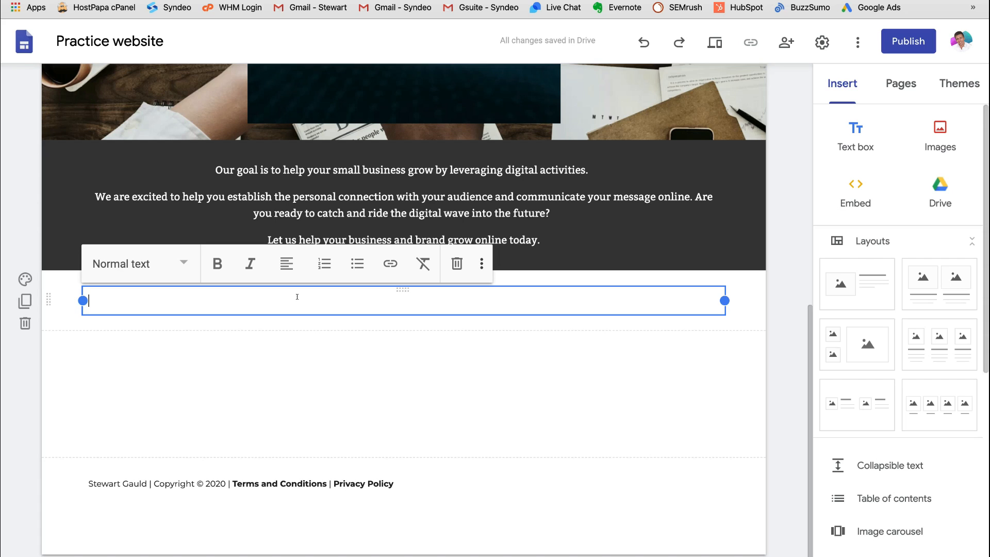
key("super+v")
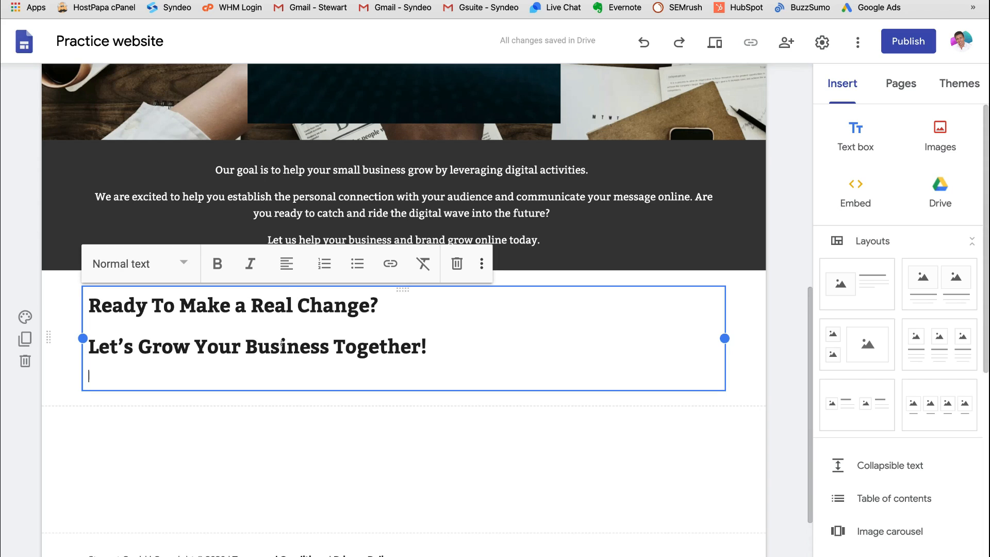
Center both closing lines, "Ready To Make a Real Change?" and "Let's Grow Your Business Together!", in their text box
left_click(287, 265)
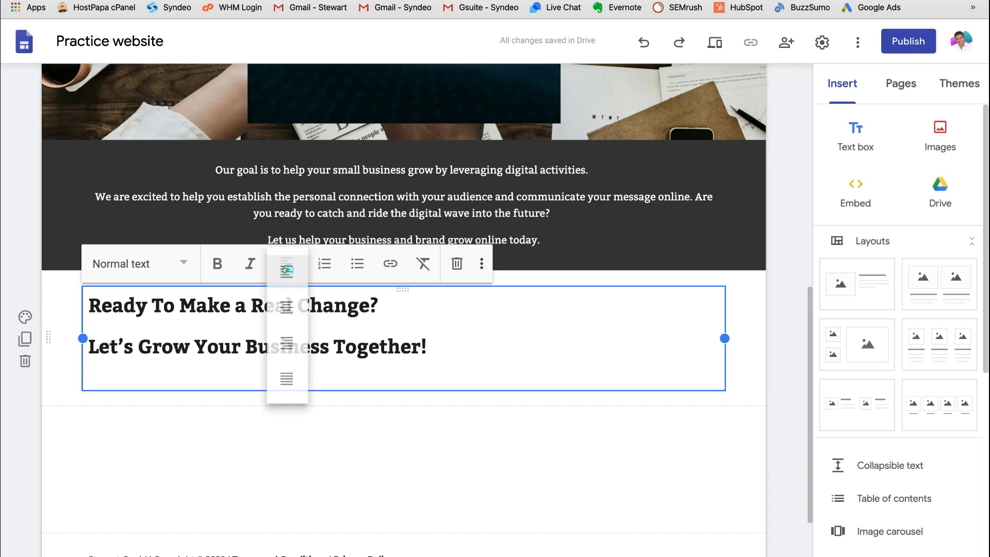
left_click(282, 308)
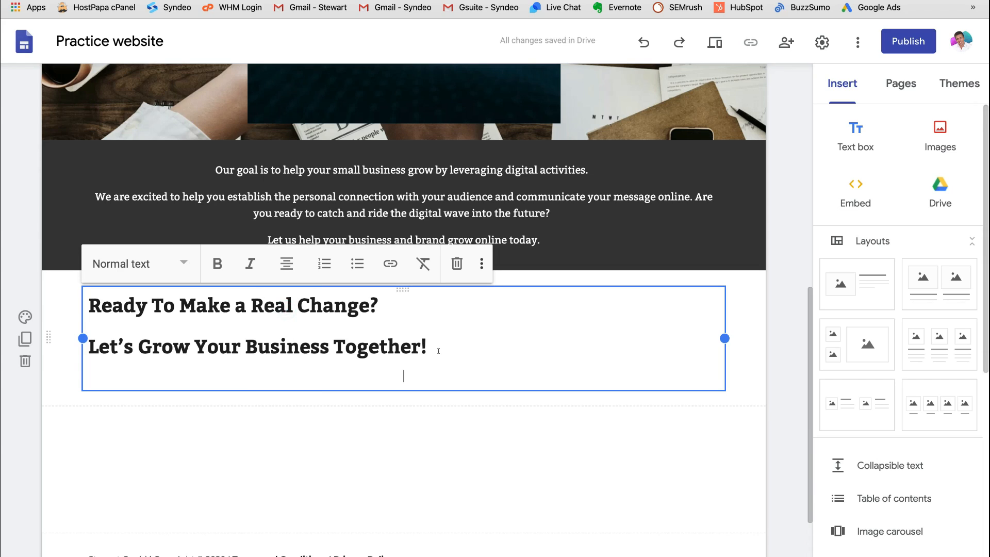
left_click_drag(439, 354, 89, 306)
left_click(286, 264)
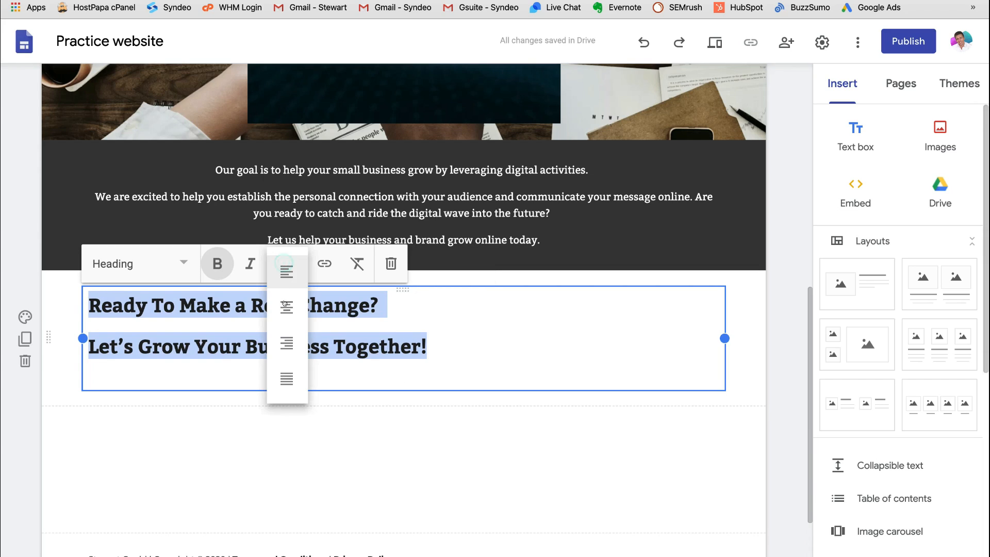
left_click(283, 306)
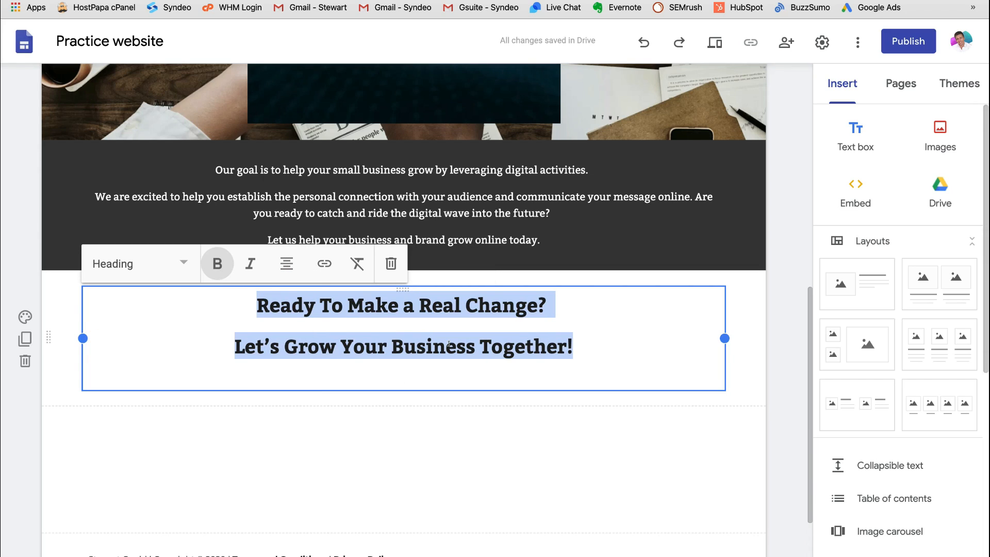
Apply the Title style to both closing lines and switch them to the Heading style instead
left_click(181, 263)
left_click(162, 300)
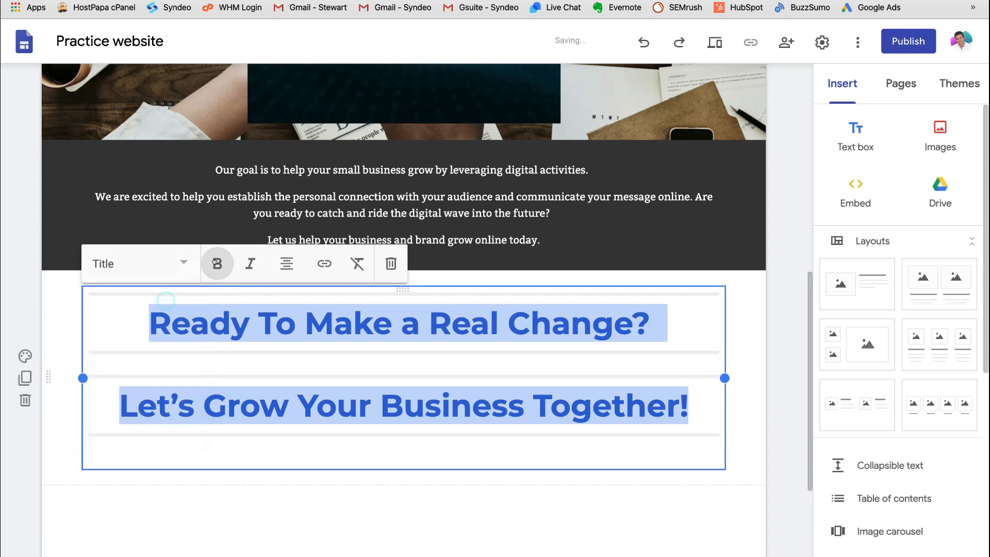
left_click(175, 263)
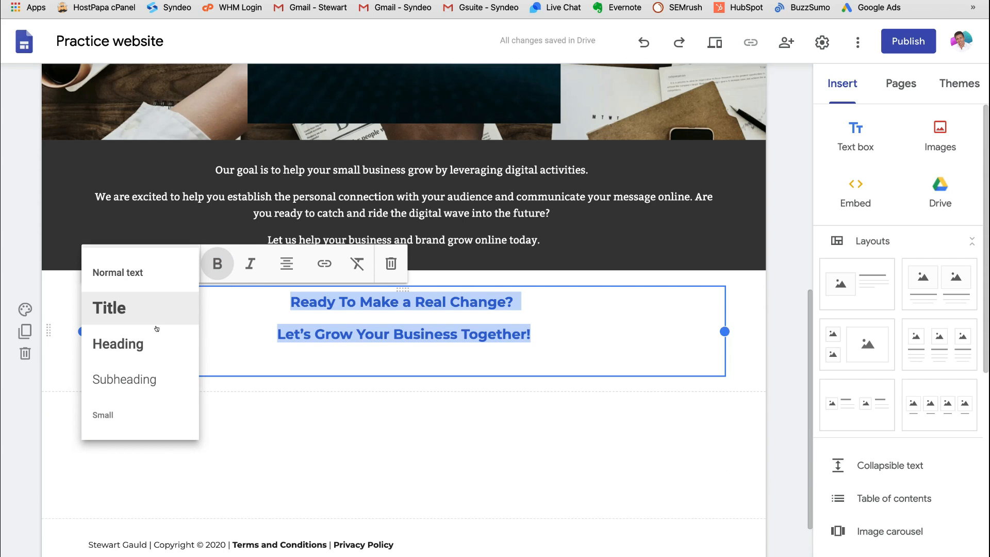
left_click(155, 343)
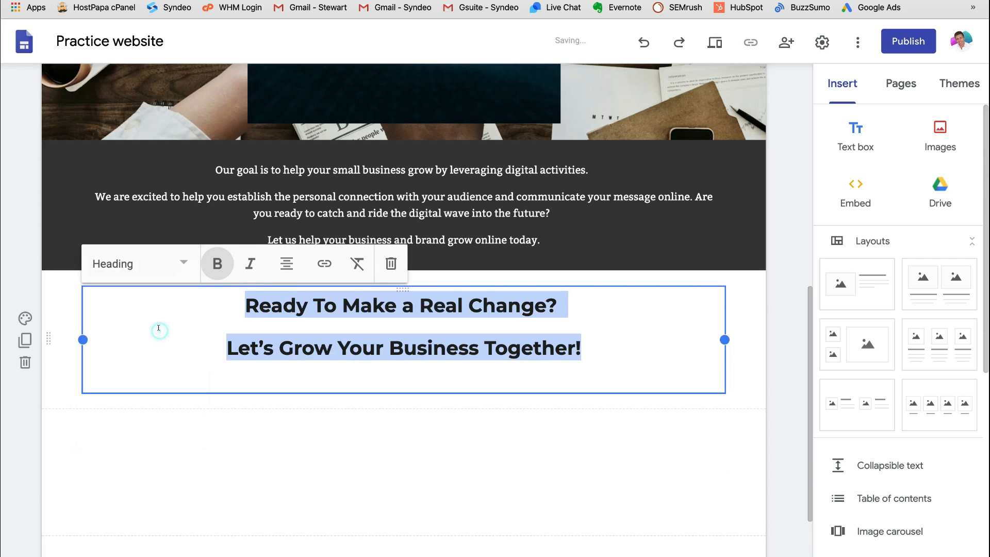
left_click(400, 421)
scroll(399, 402, "up", 5)
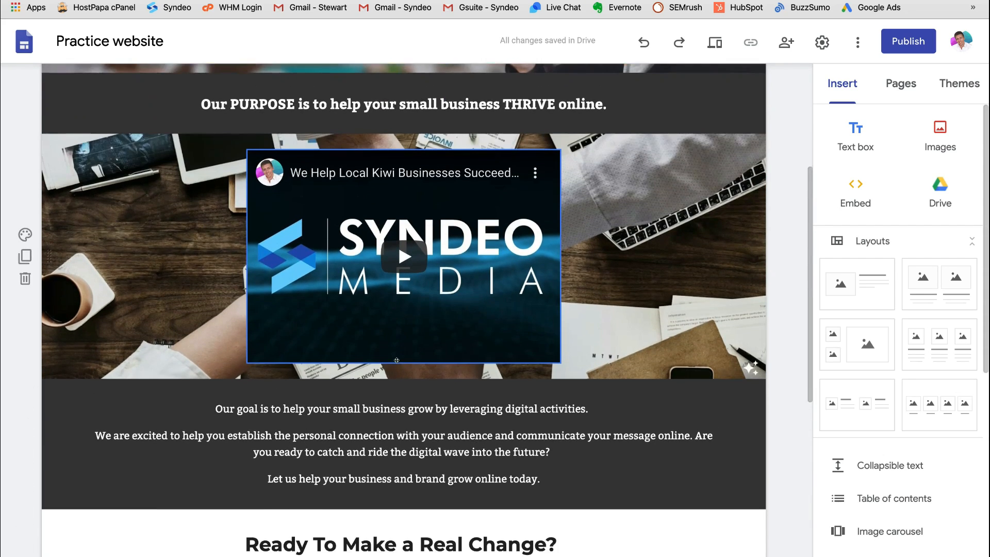
scroll(396, 360, "down", 2)
scroll(397, 360, "down", 2)
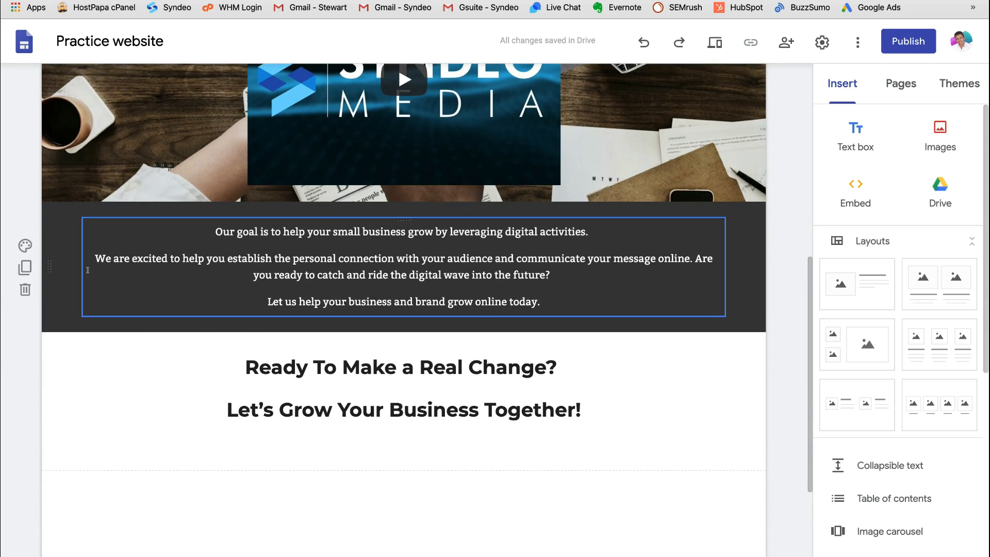
scroll(128, 309, "up", 4)
scroll(171, 254, "down", 5)
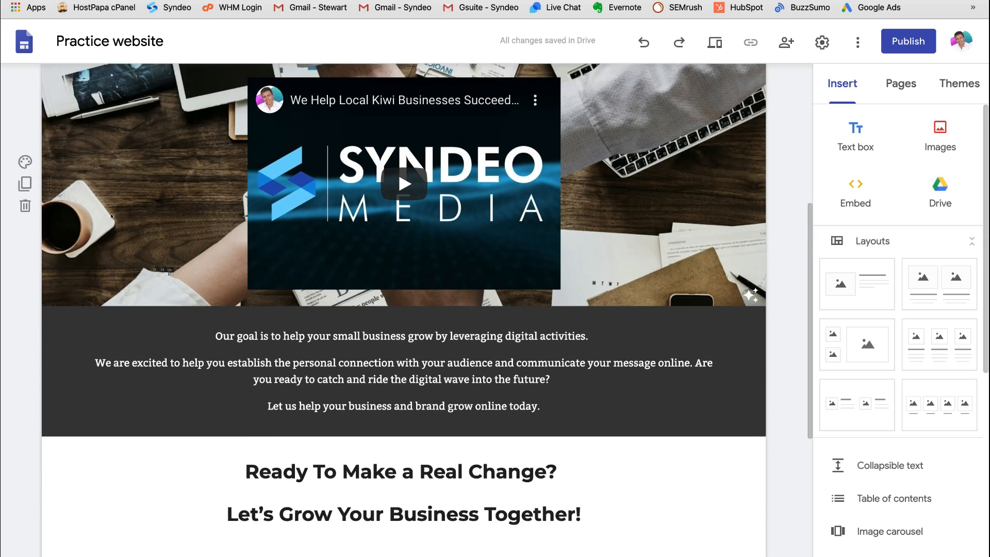
Insert a button named "Free Quote" below the closing lines, linked to the site's Contact page
scroll(170, 254, "down", 2)
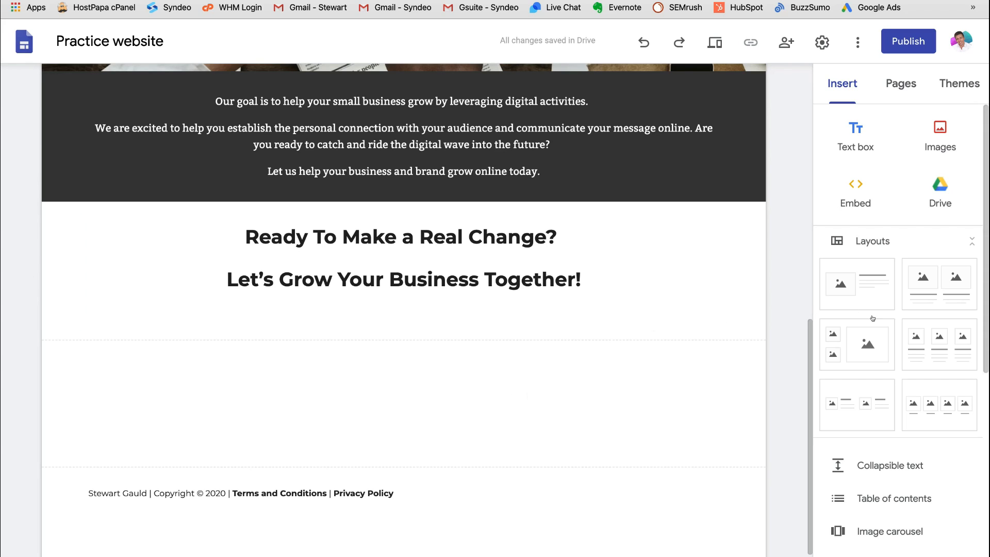
scroll(872, 318, "down", 4)
left_click(869, 350)
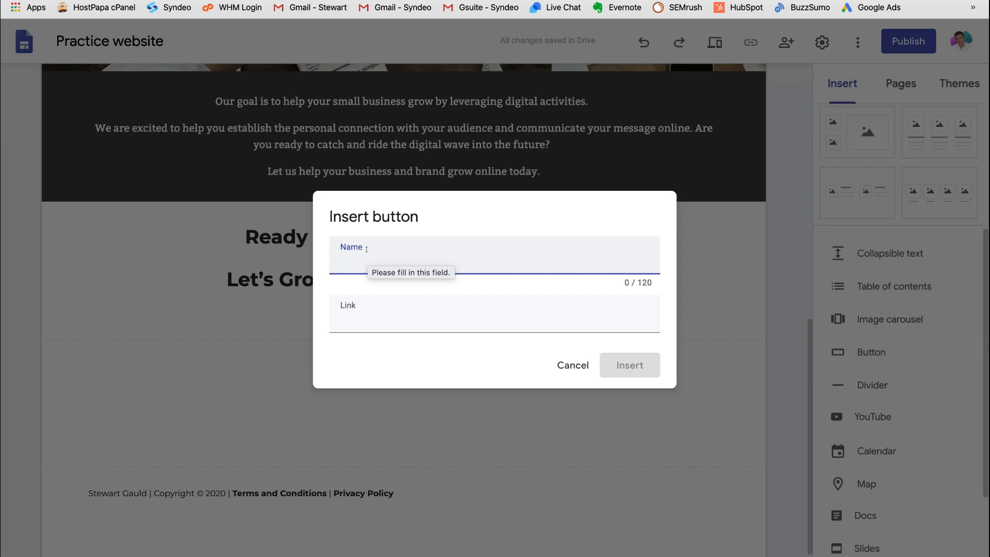
type("Free Quote")
left_click(502, 314)
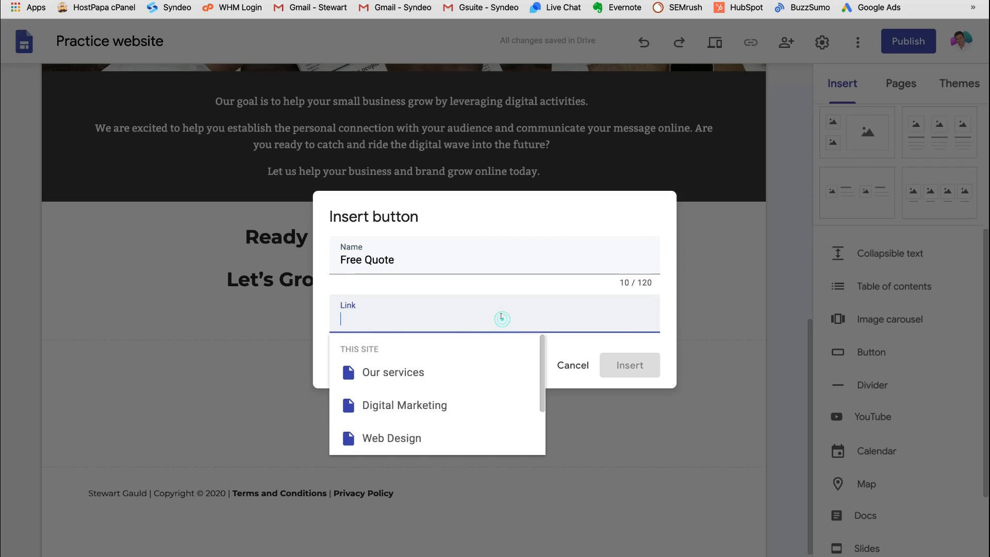
scroll(404, 418, "down", 2)
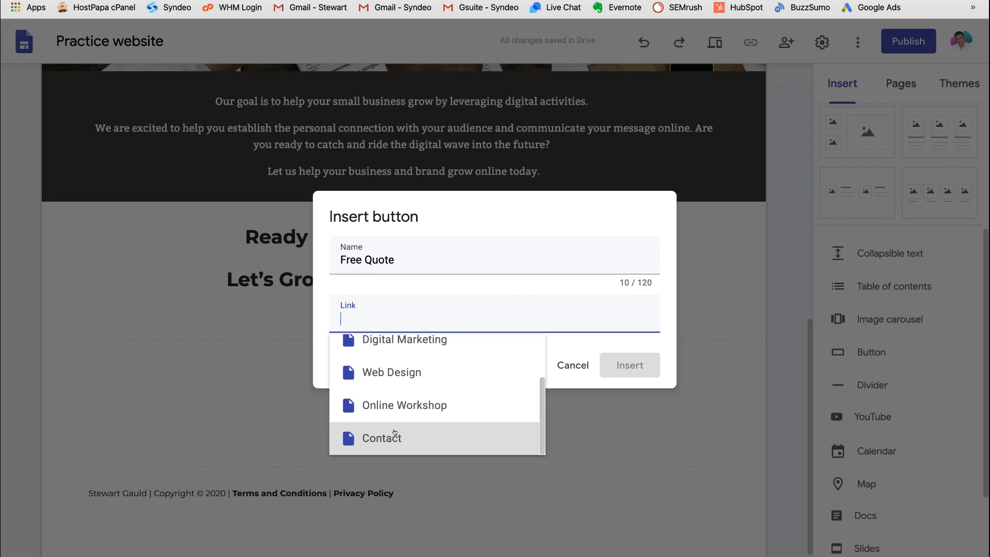
left_click(394, 433)
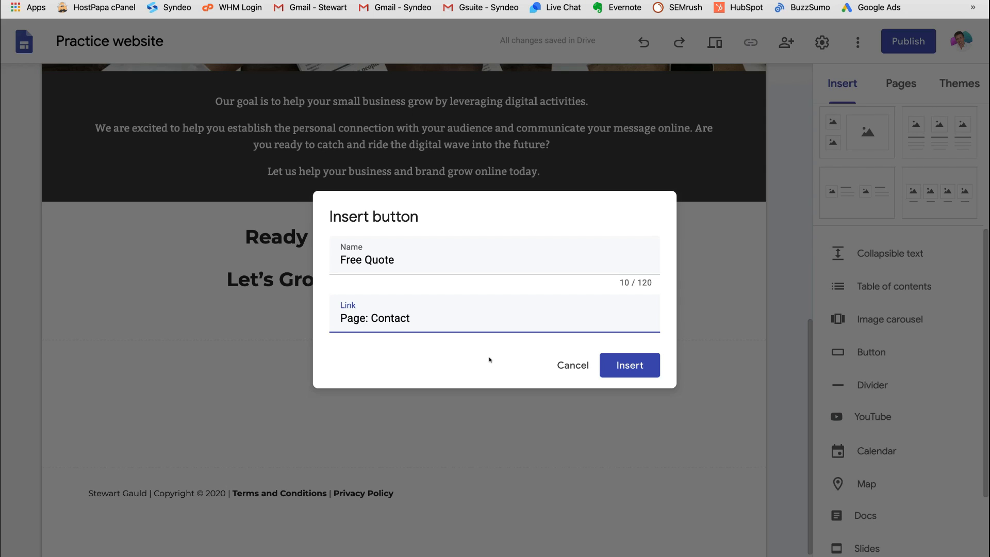
left_click(615, 360)
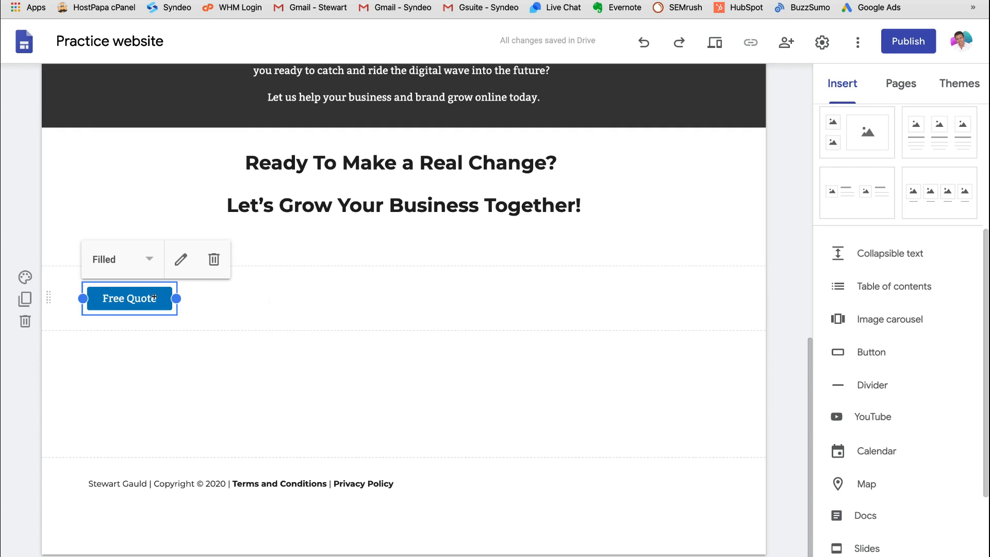
Insert a second button named "Our Services", linked to the site's Our services page
left_click(871, 350)
left_click(432, 261)
type("O")
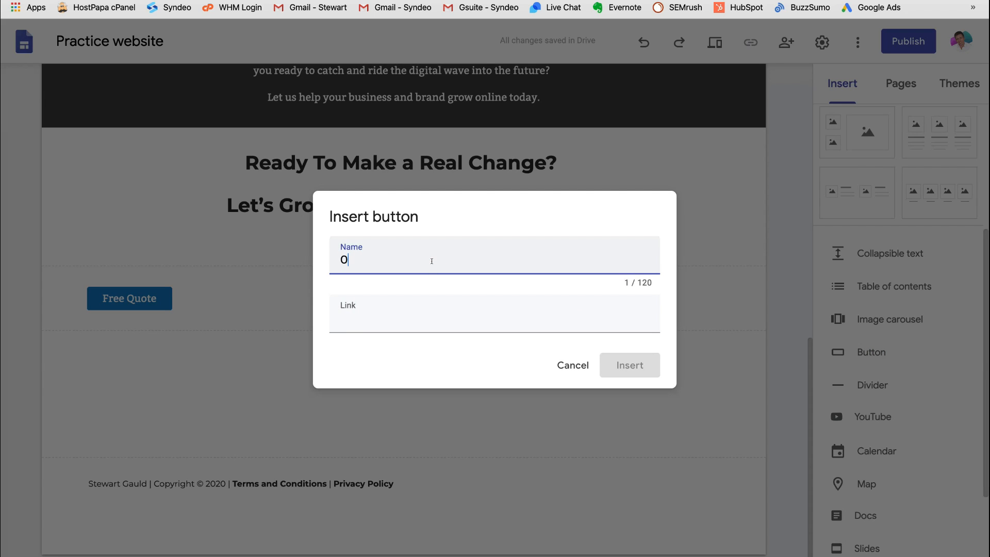
type("ur Services")
left_click(419, 312)
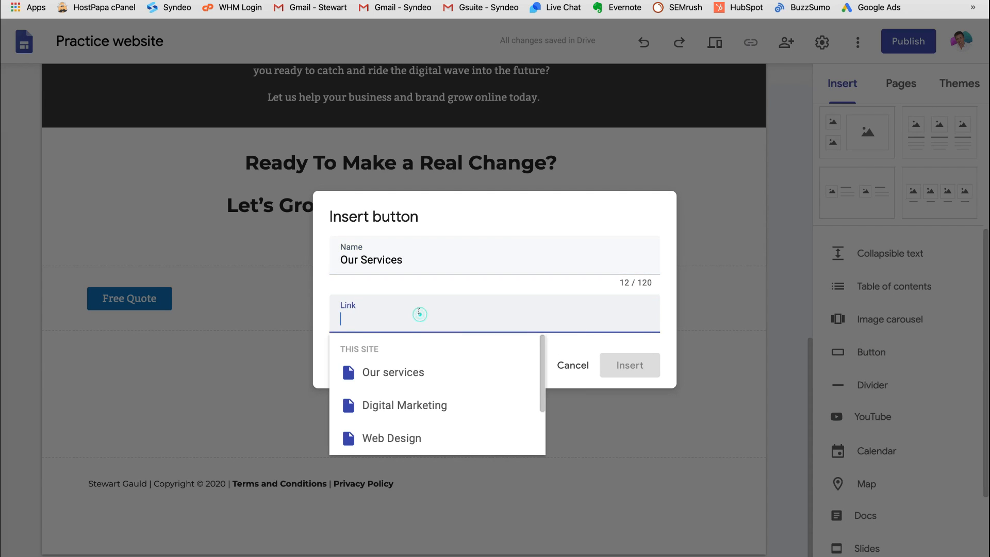
left_click(401, 370)
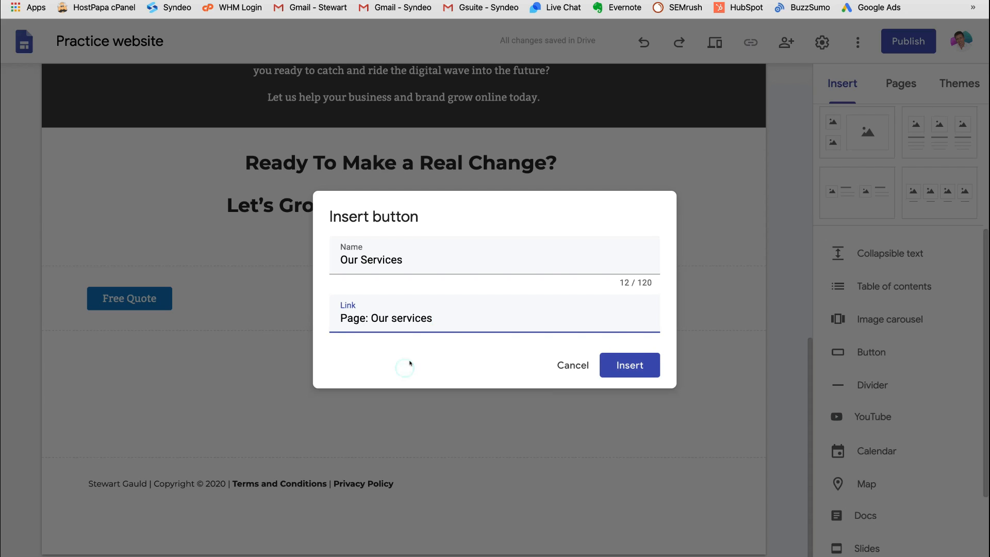
left_click(629, 364)
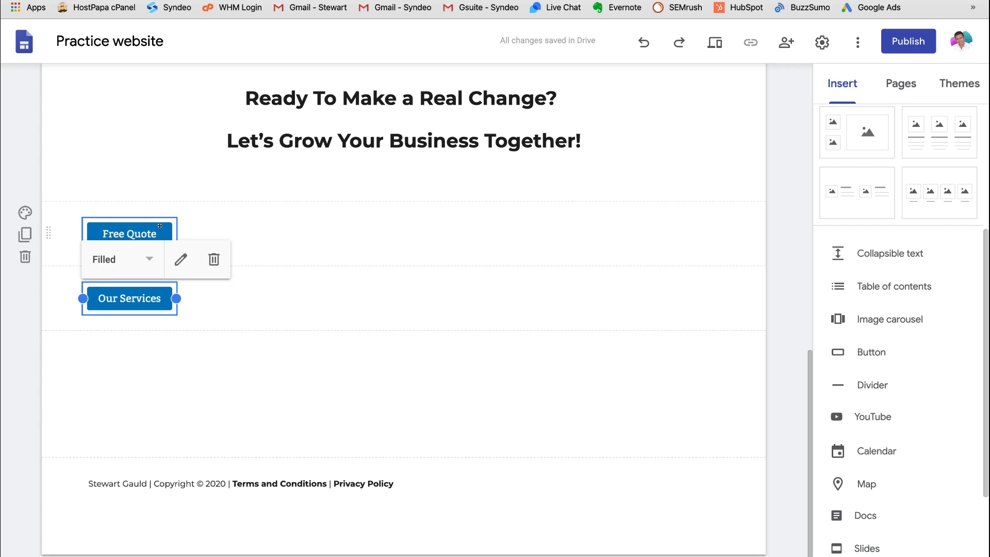
Place the Free Quote and Our Services buttons side by side in one section and widen both to the same width
left_click_drag(159, 225, 299, 229)
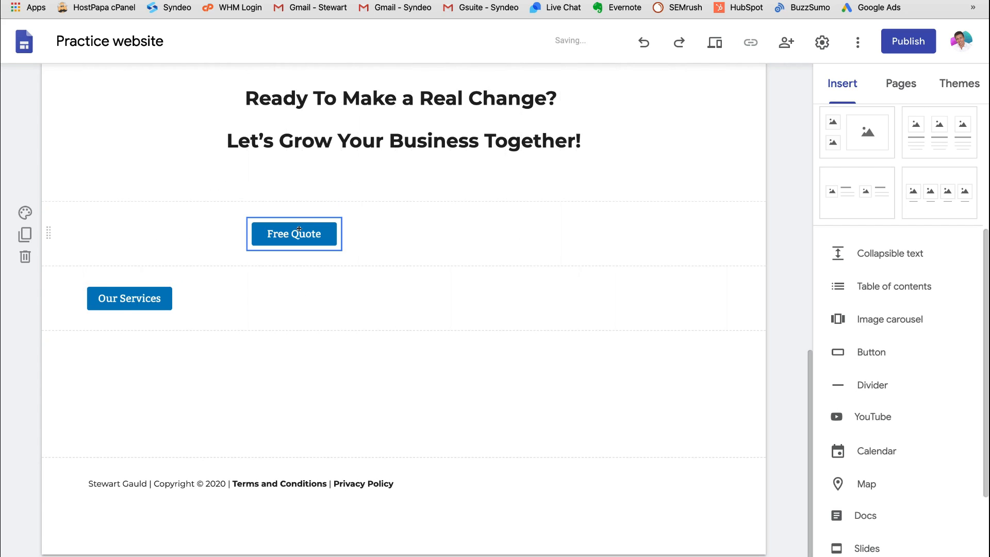
left_click_drag(128, 294, 532, 231)
left_click(316, 288)
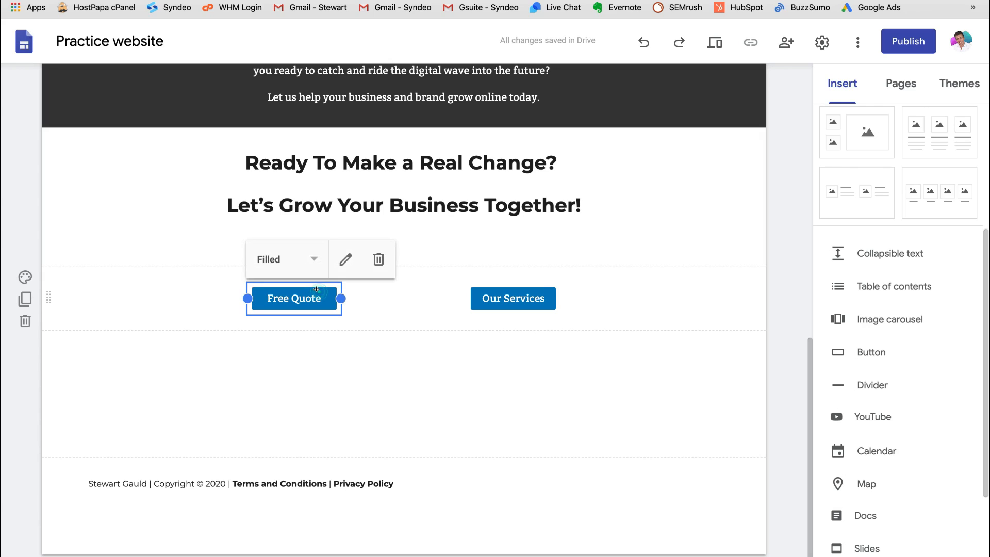
left_click_drag(340, 298, 277, 300)
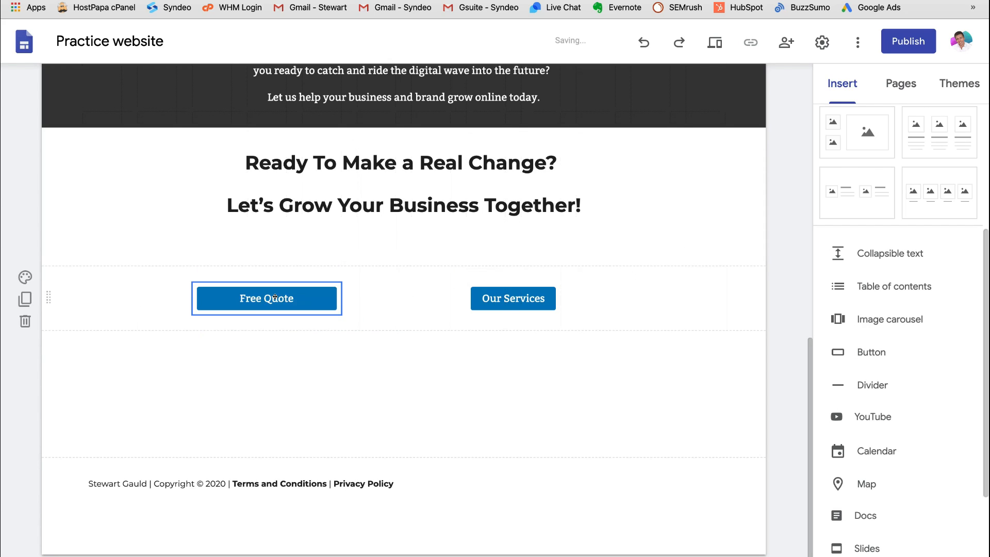
left_click(506, 296)
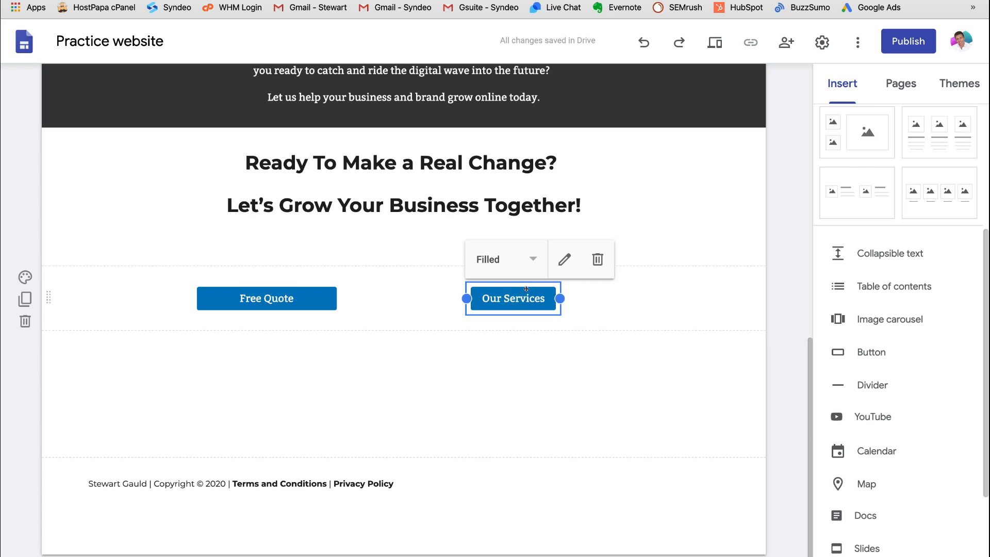
left_click_drag(557, 296, 617, 298)
left_click_drag(535, 296, 575, 304)
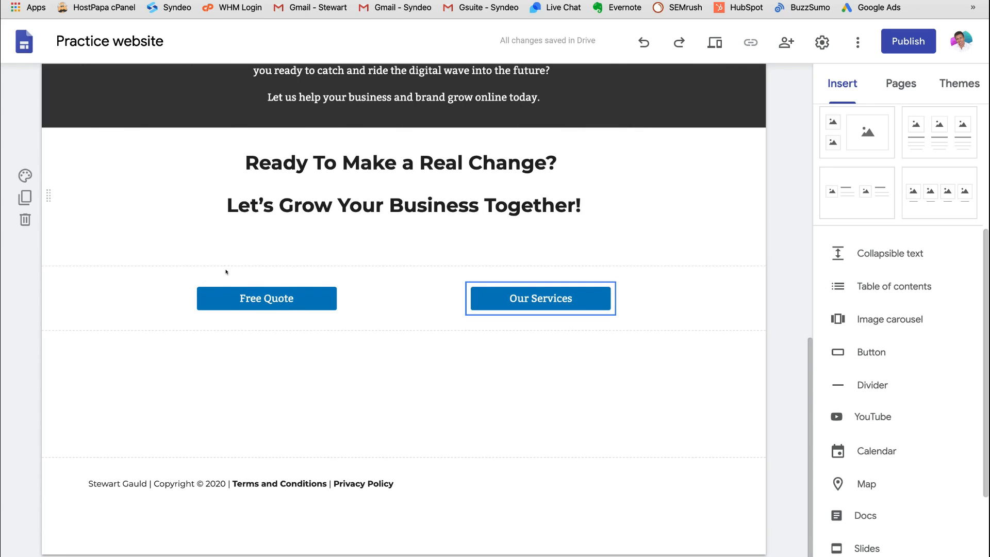
left_click(385, 350)
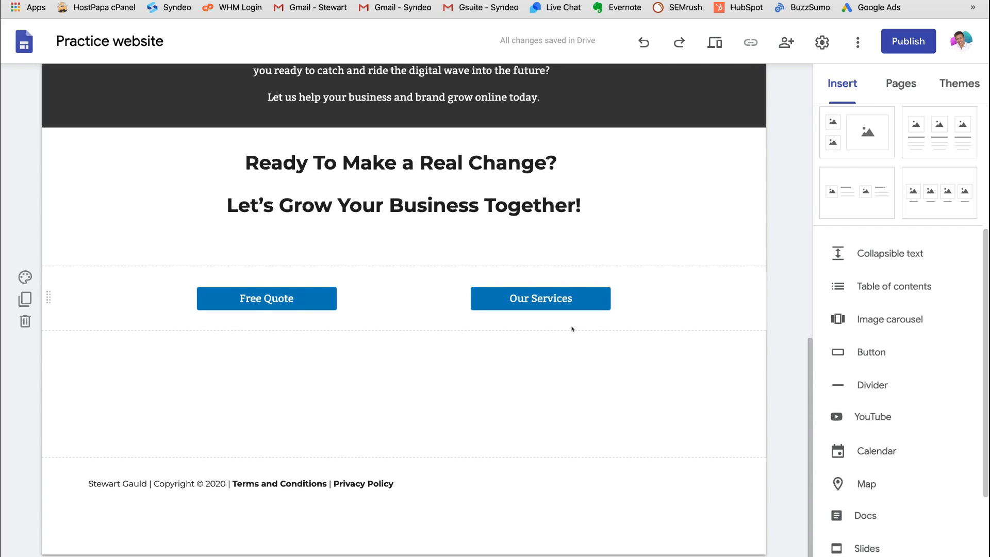
scroll(571, 328, "up", 2)
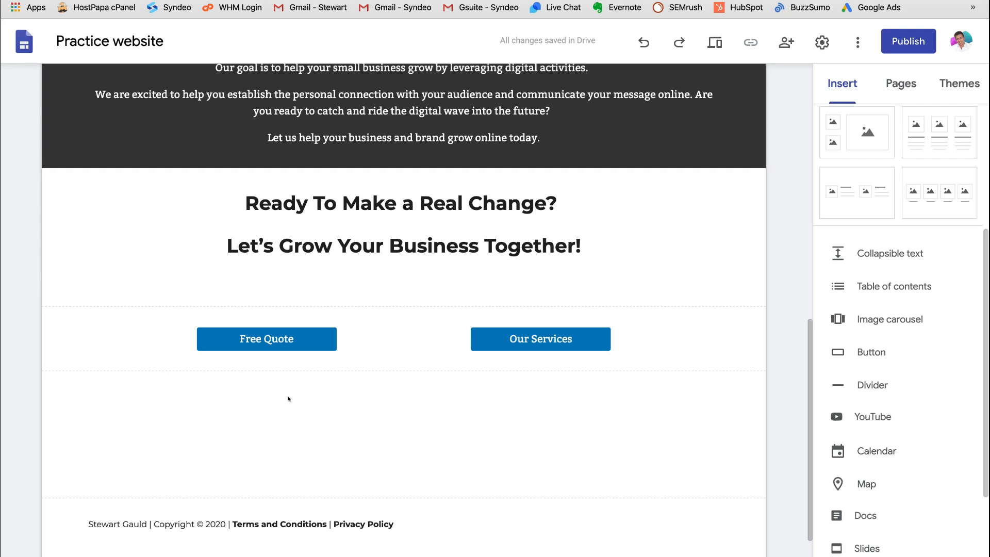
scroll(289, 399, "up", 8)
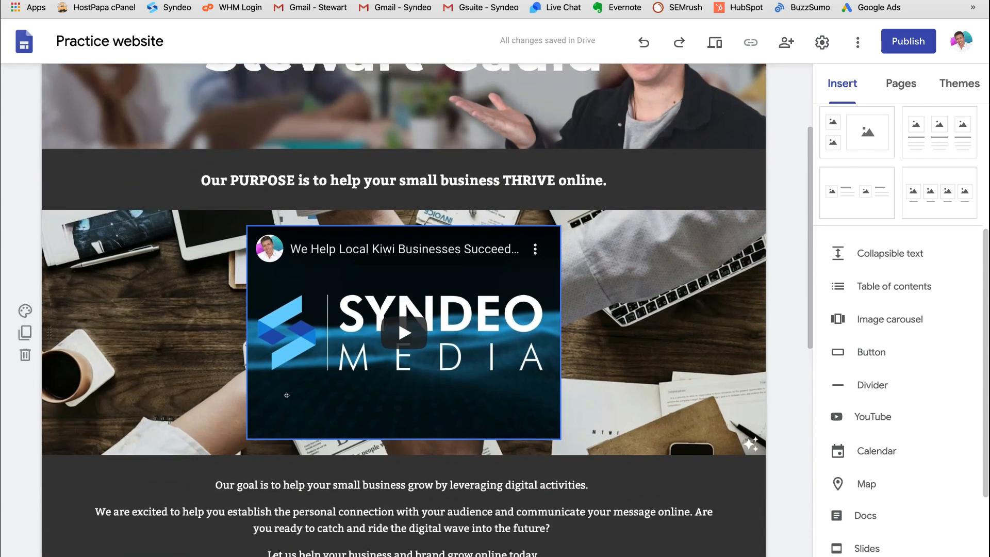
scroll(287, 395, "down", 9)
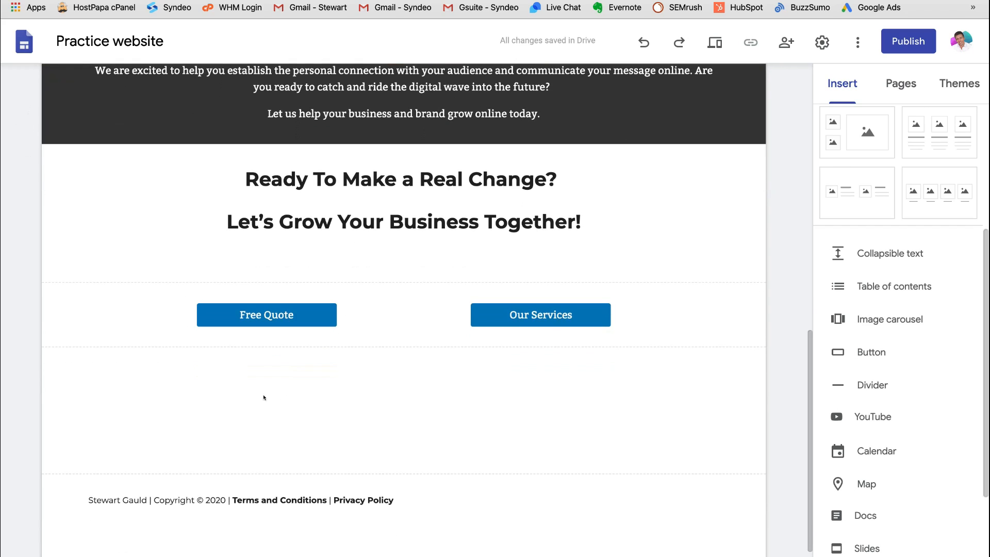
Insert an empty text box below the buttons and set its section background to Emphasis 2
double_click(255, 395)
left_click(256, 390)
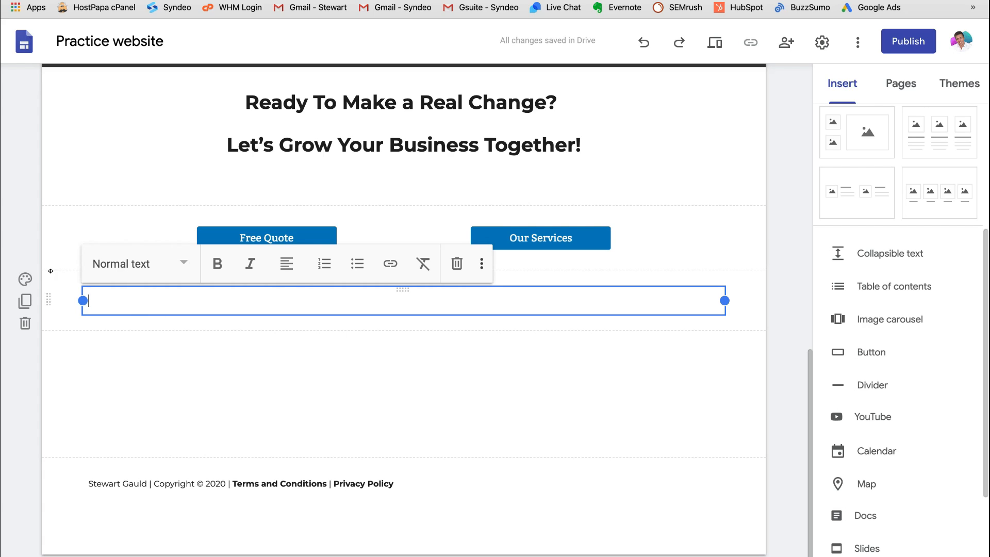
left_click(24, 279)
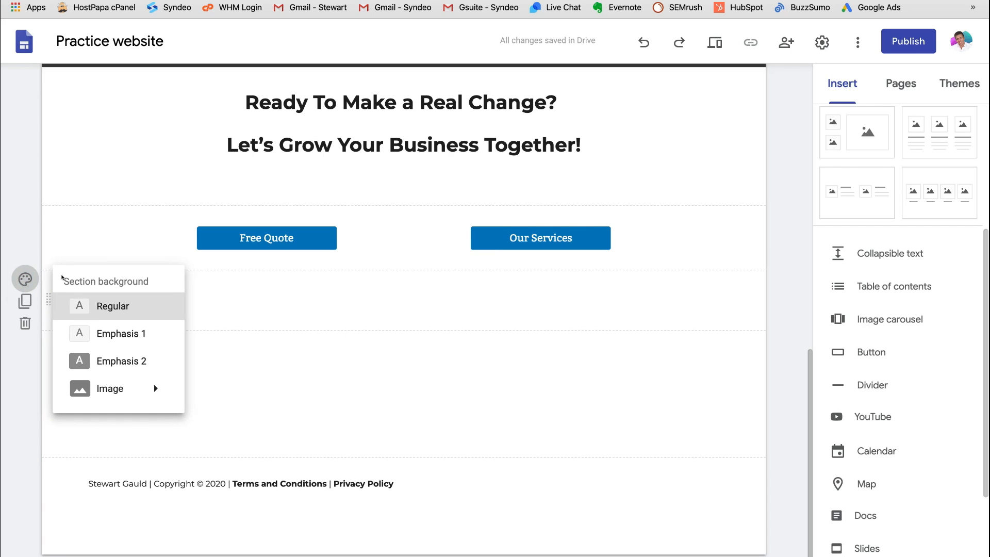
left_click(136, 359)
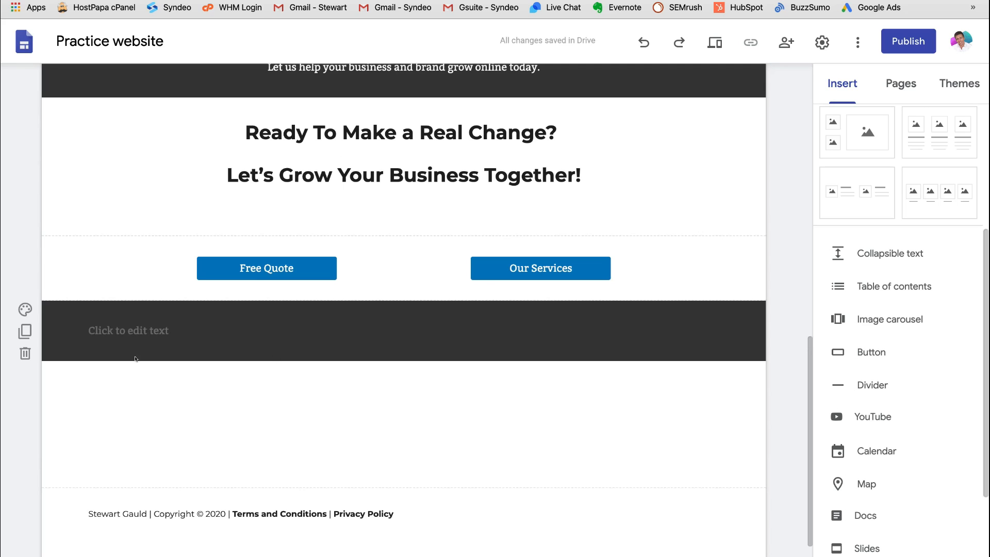
scroll(403, 188, "up", 2)
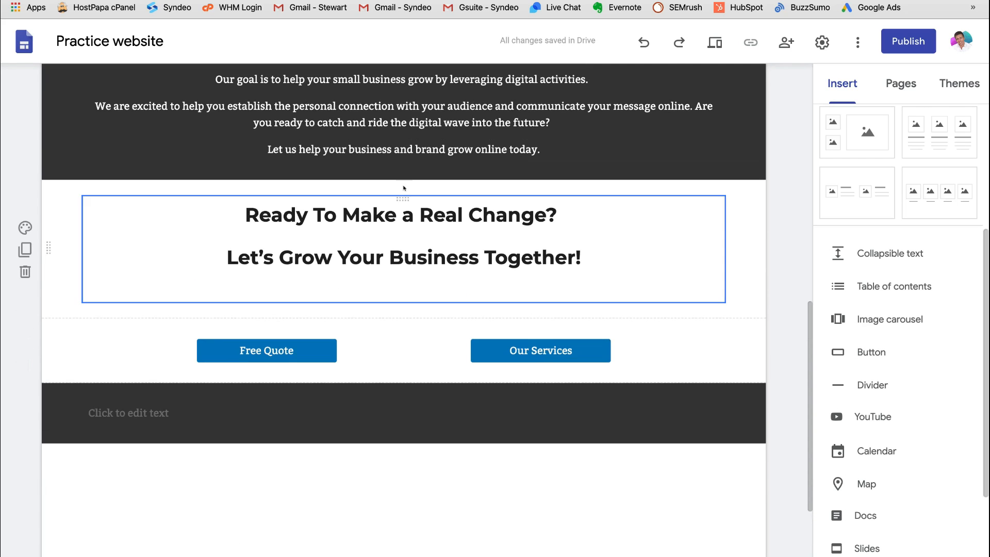
scroll(473, 336, "up", 10)
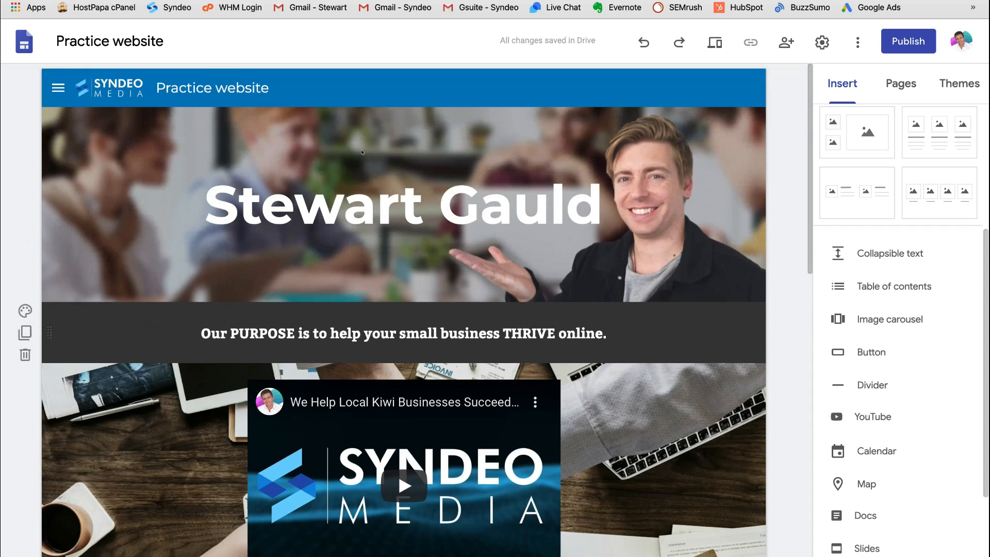
scroll(362, 152, "down", 10)
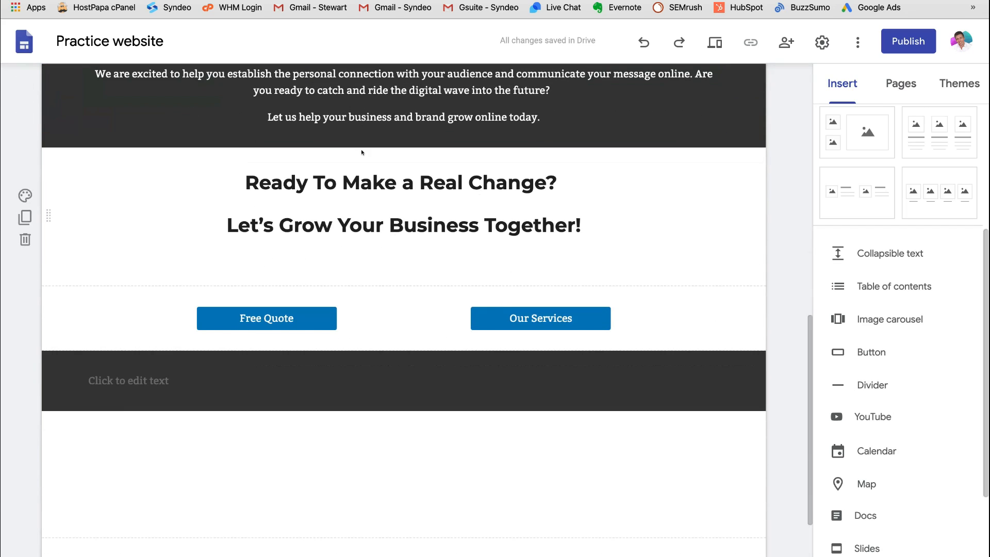
left_click(515, 309)
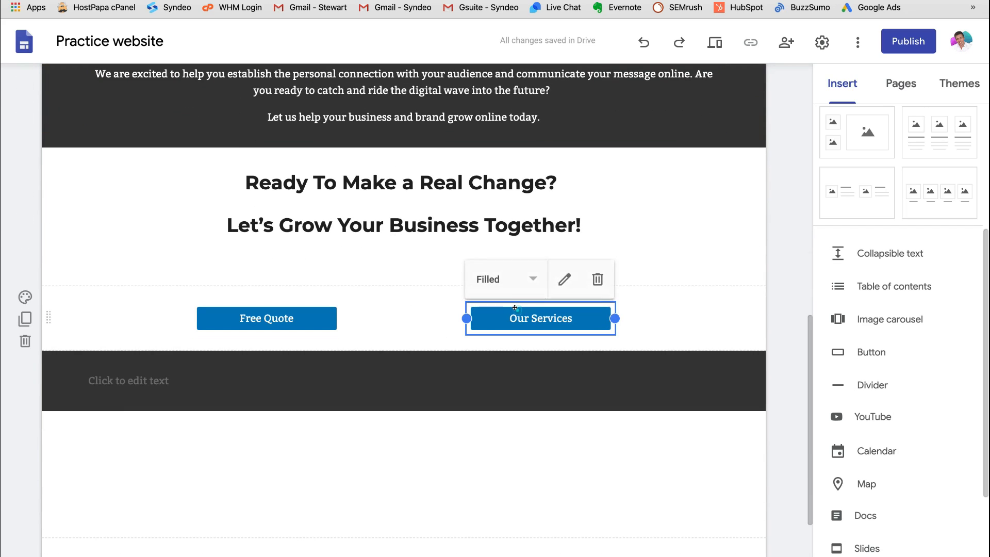
left_click(447, 227)
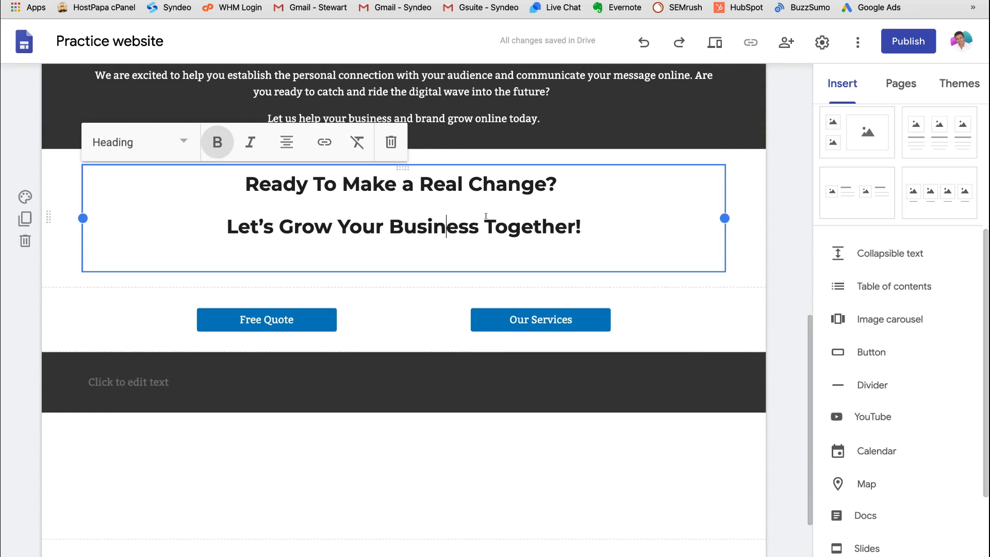
scroll(464, 309, "up", 1)
left_click(418, 472)
scroll(417, 474, "up", 2)
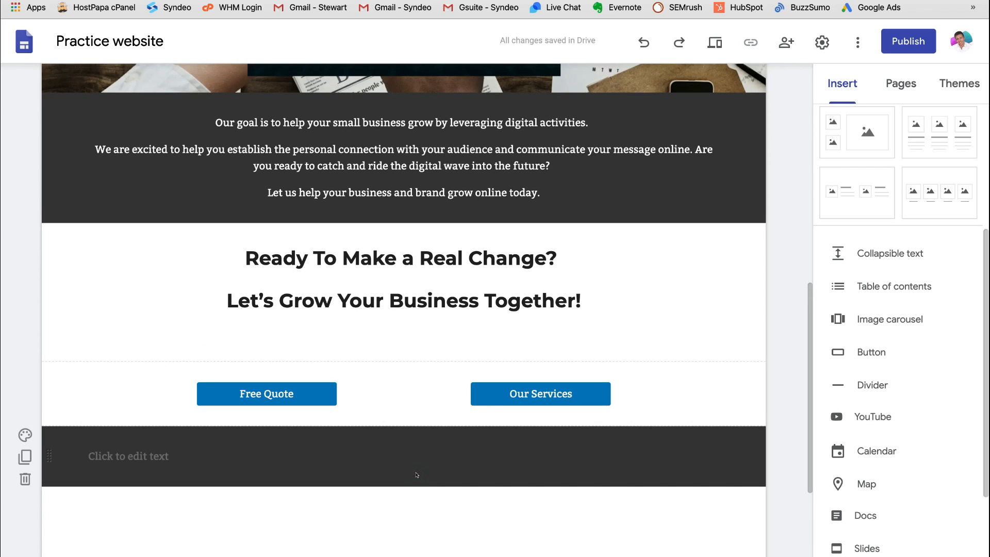
scroll(416, 475, "down", 1)
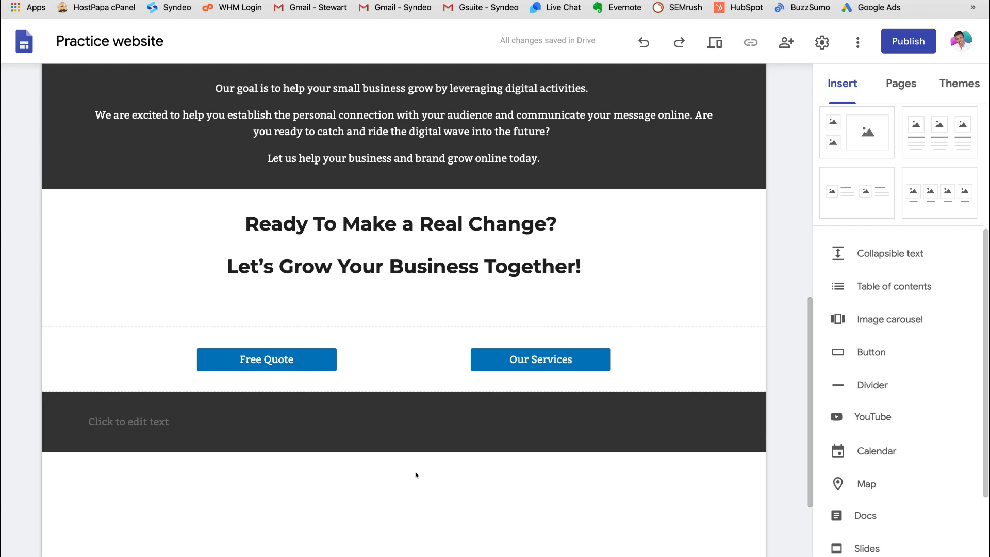
Open the site's sharing settings, review who has access to the draft and published versions, and close them
left_click(771, 44)
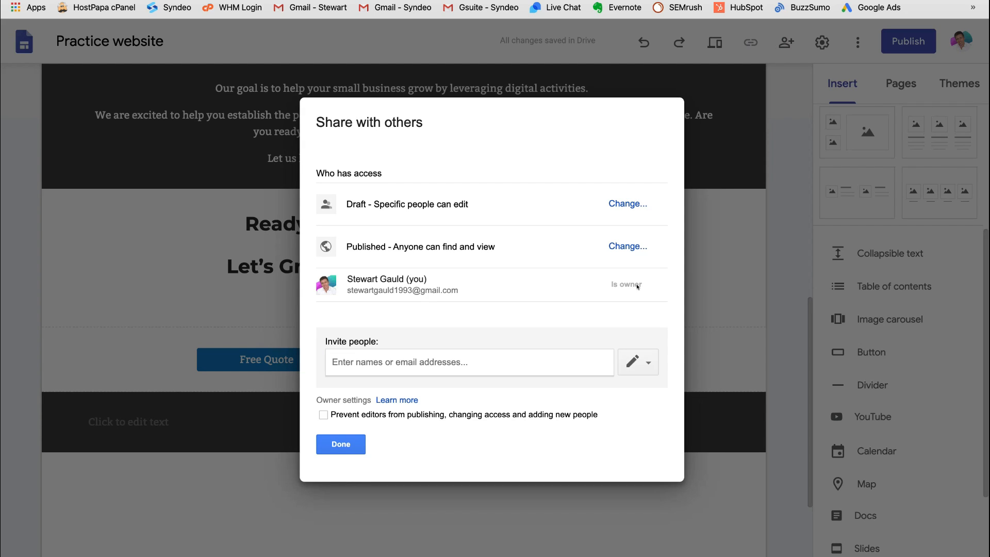
left_click(349, 440)
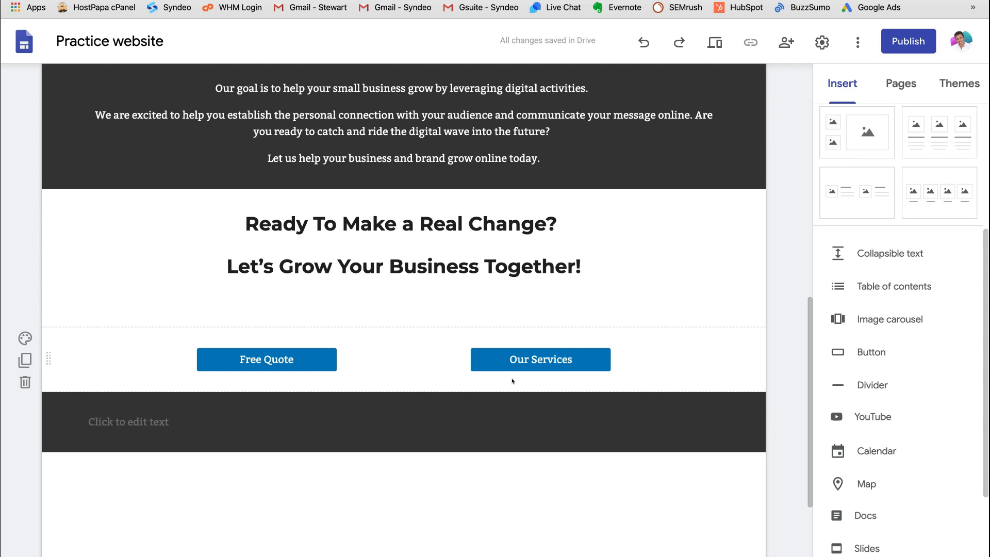
Review the Home page layout from the footer up to the header banner and back to the closing lines
scroll(681, 313, "down", 2)
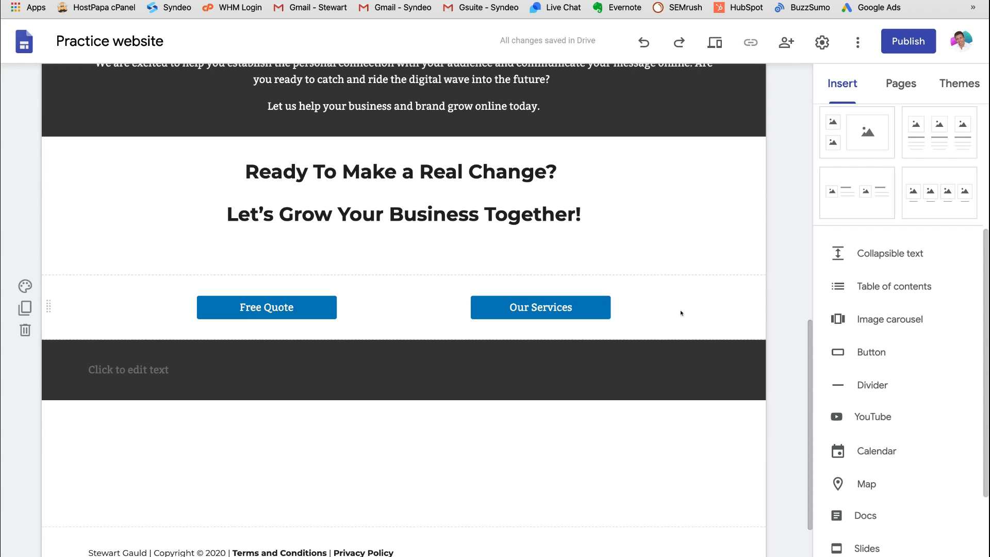
scroll(680, 313, "up", 7)
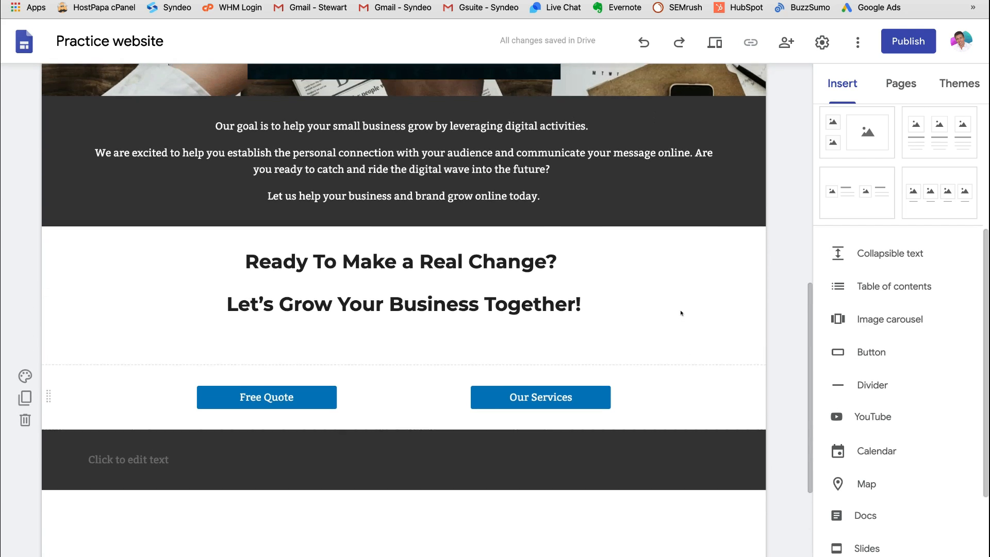
scroll(680, 313, "up", 5)
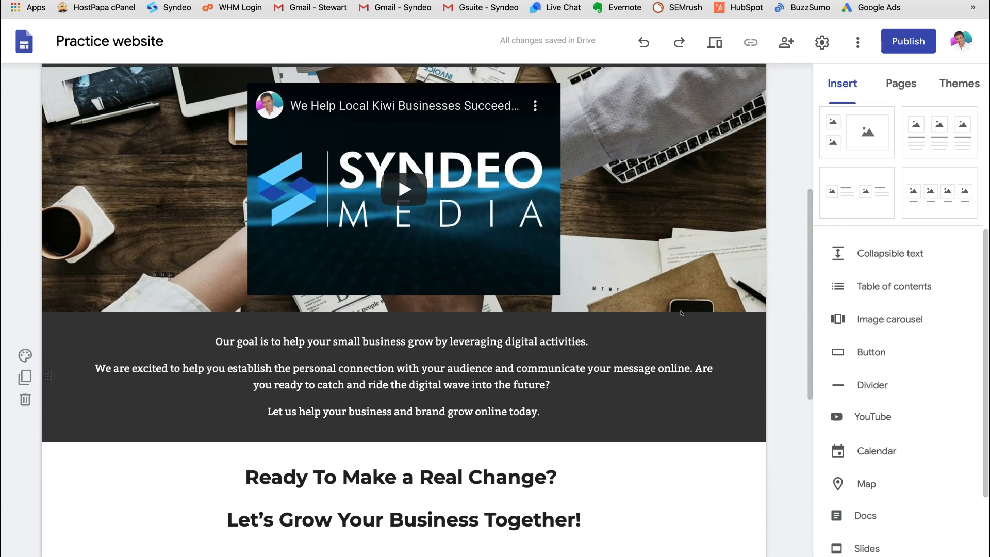
scroll(680, 313, "up", 2)
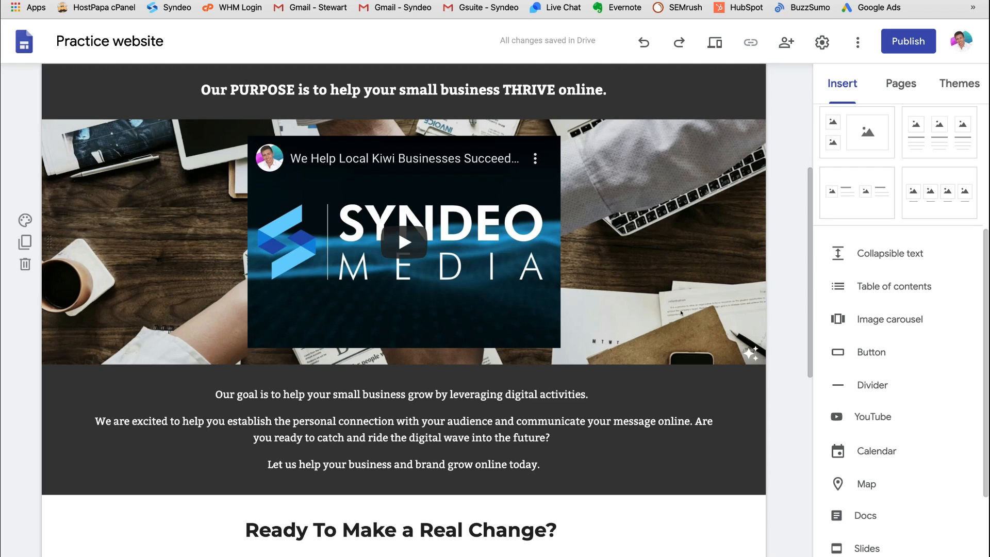
scroll(681, 313, "up", 2)
scroll(680, 313, "up", 4)
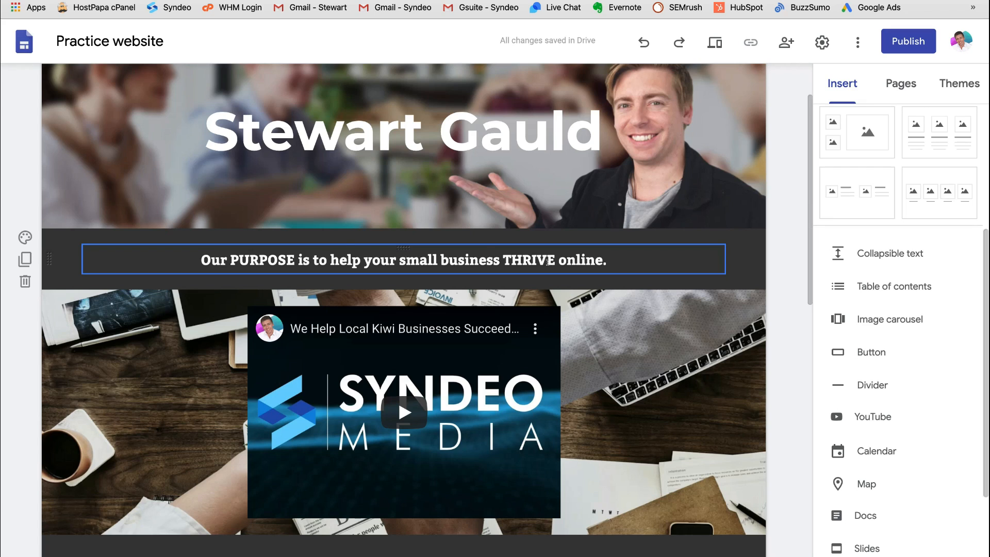
scroll(624, 287, "down", 6)
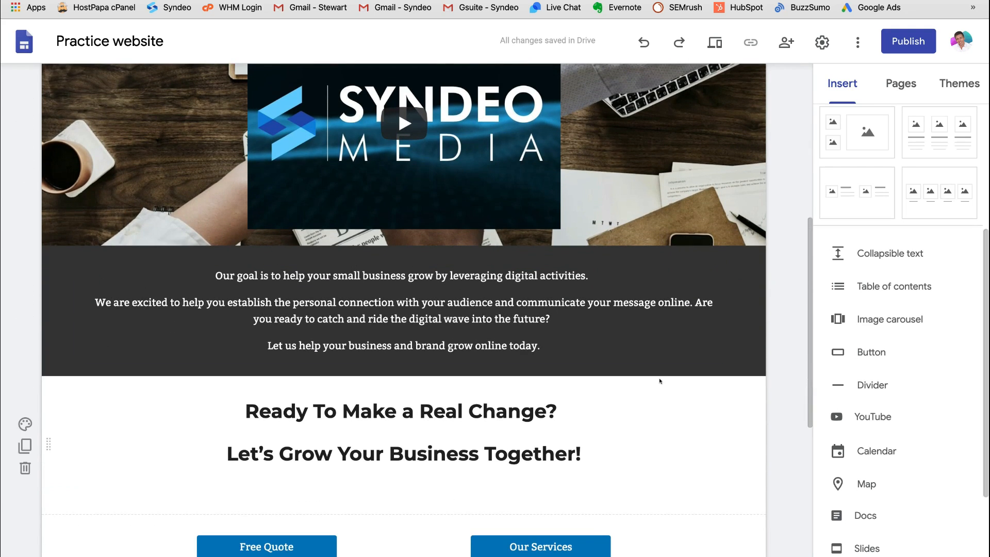
Open the site's Contact page for editing
scroll(310, 324, "down", 2)
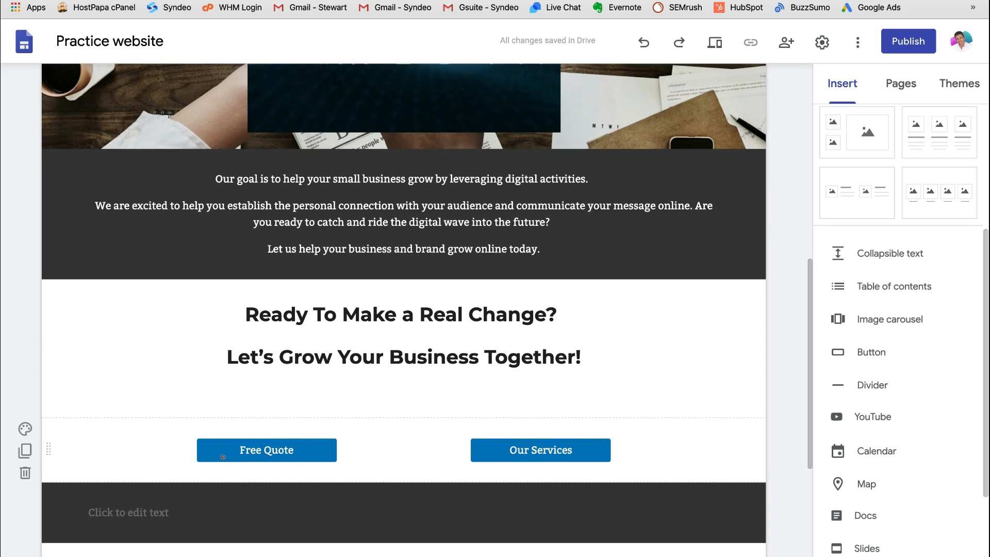
scroll(679, 412, "down", 2)
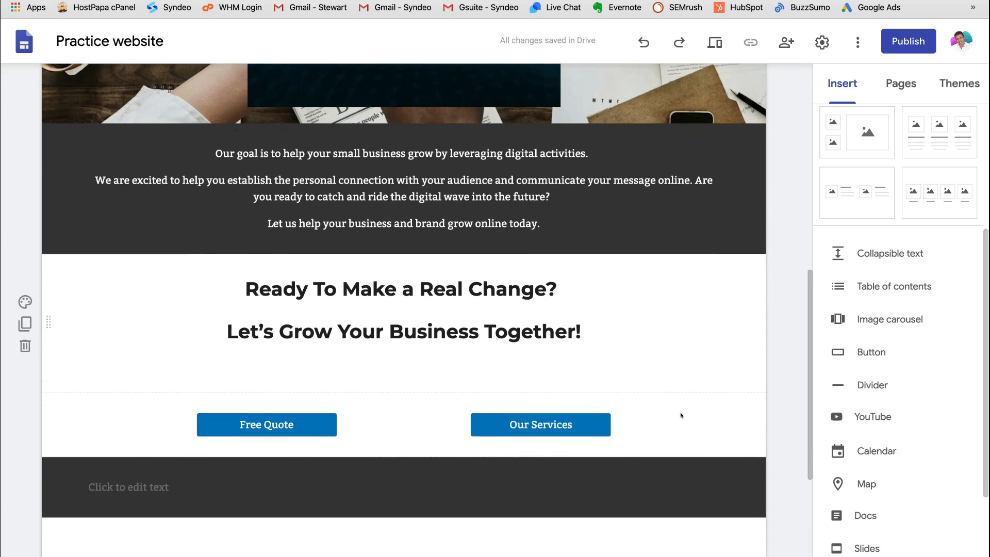
scroll(393, 416, "down", 3)
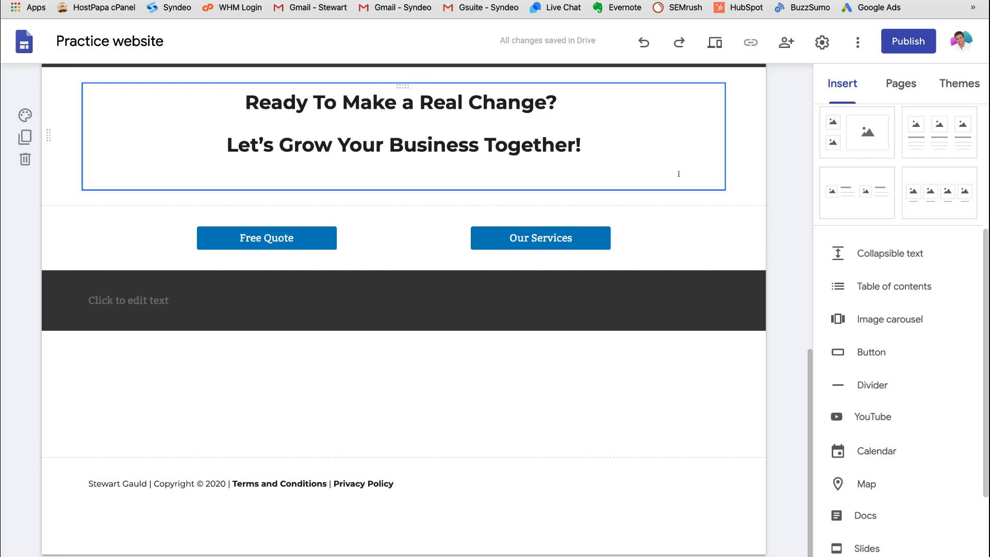
scroll(678, 173, "up", 15)
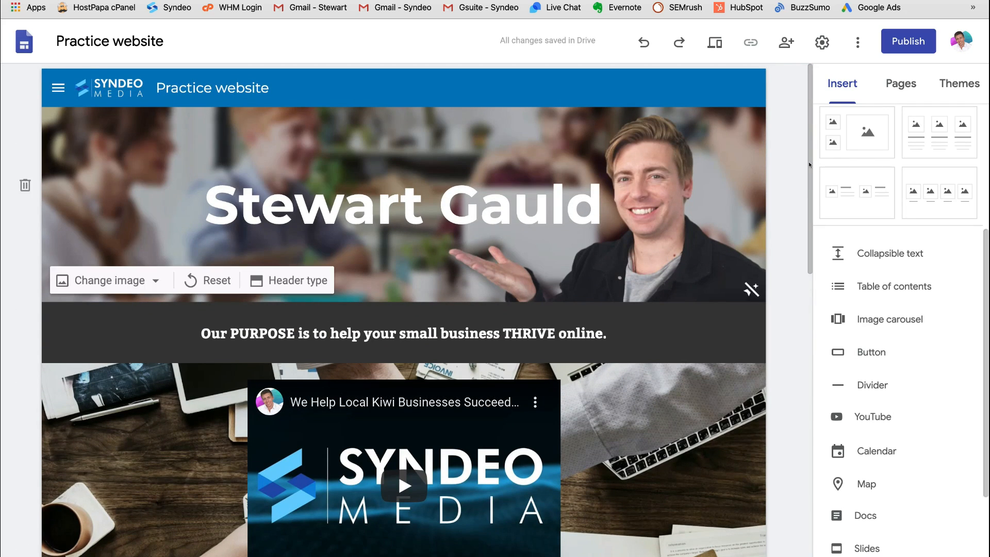
left_click(893, 81)
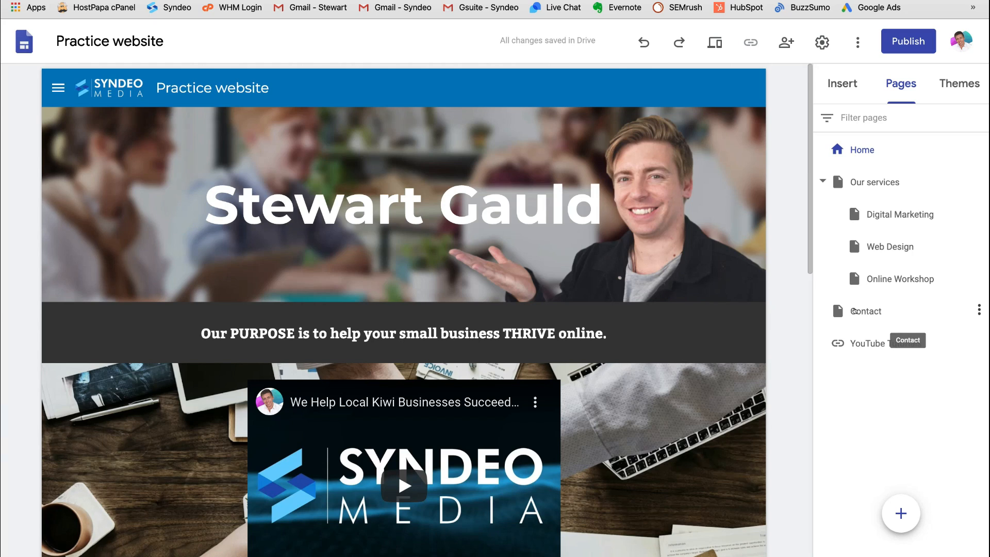
left_click(853, 311)
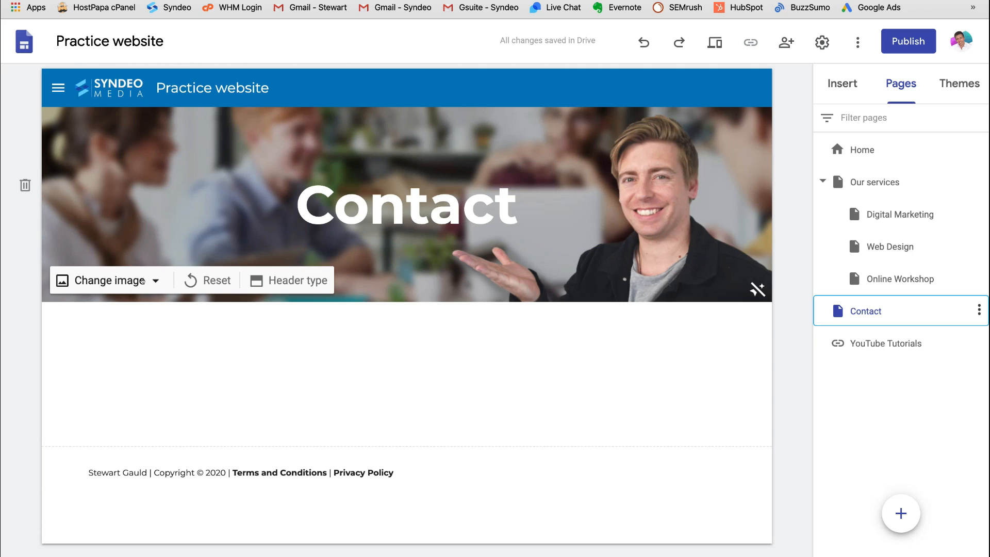
Replace the Contact page's header image with the gallery photo of a blue notebook and pen beside a tablet
left_click(142, 280)
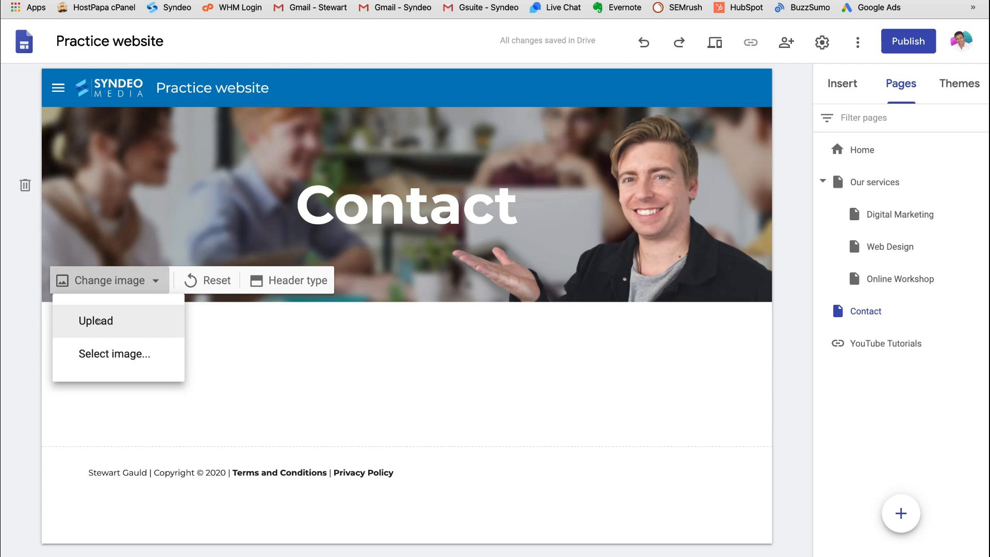
left_click(101, 353)
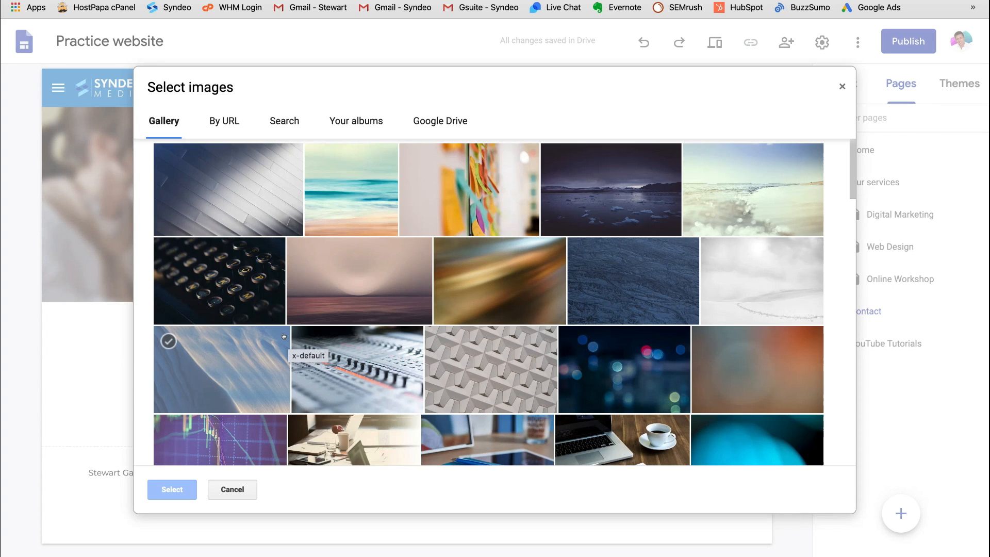
scroll(283, 336, "down", 3)
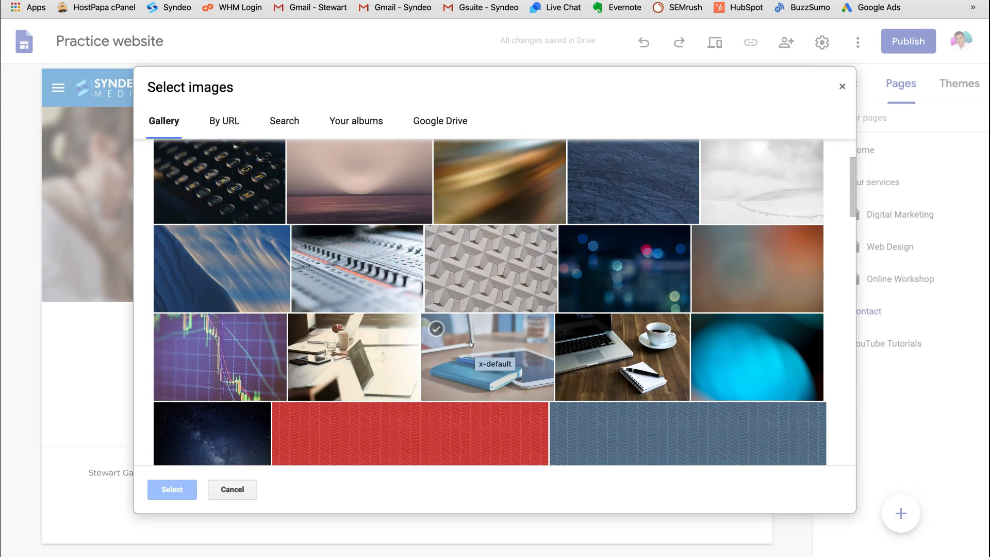
scroll(470, 344, "down", 1)
scroll(477, 341, "down", 2)
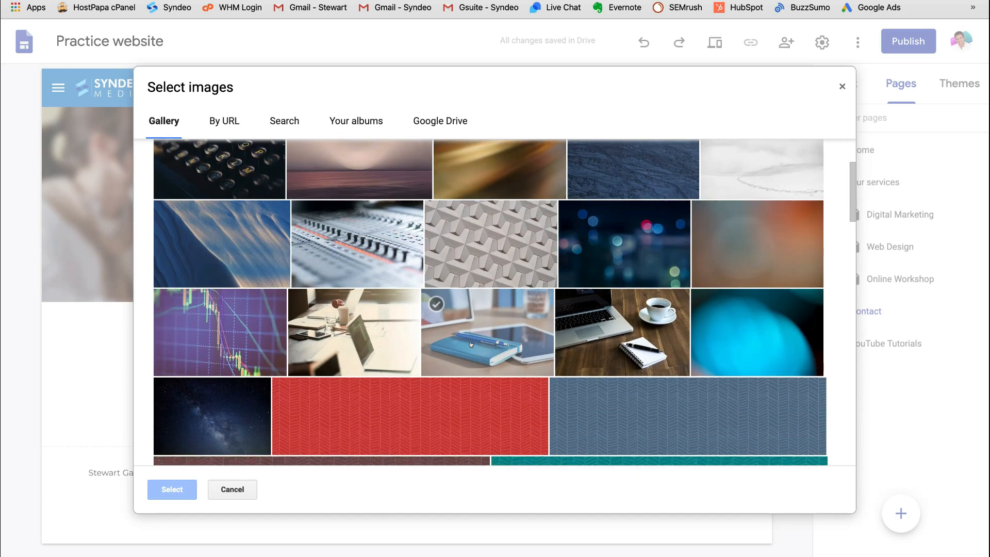
scroll(480, 339, "down", 4)
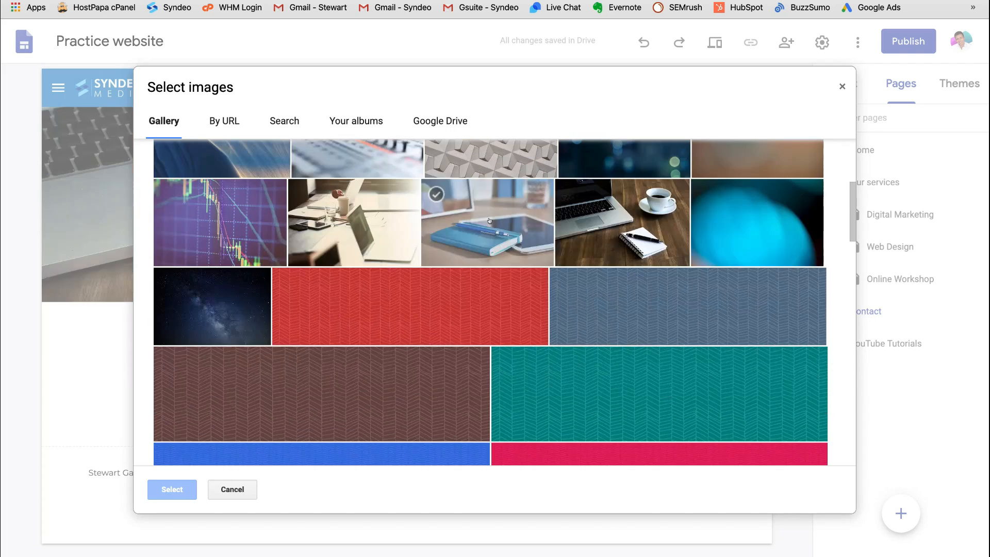
left_click(488, 221)
left_click(172, 489)
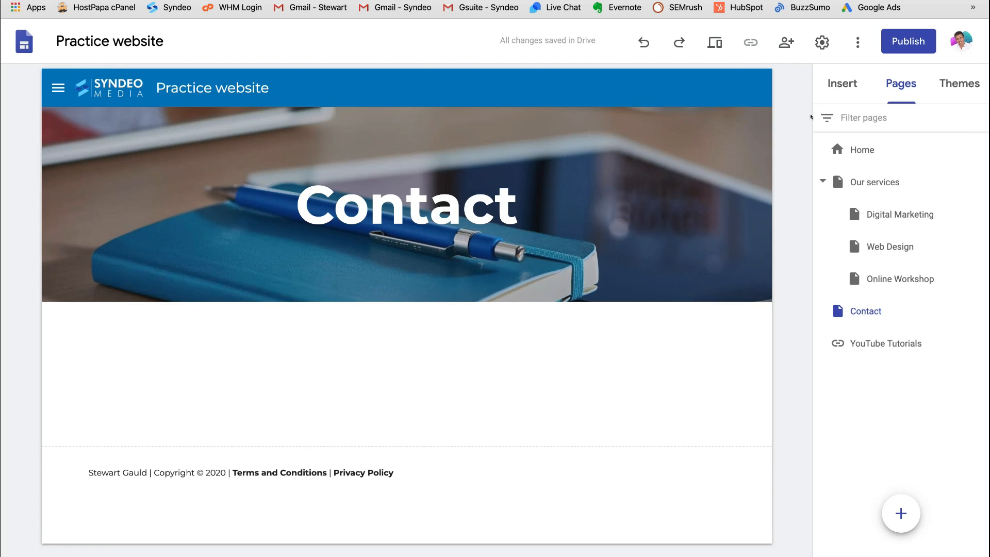
Insert the layout with one image beside text below the header, and upload Profile pic.png from the Contact Page folder into its image placeholder
left_click(838, 82)
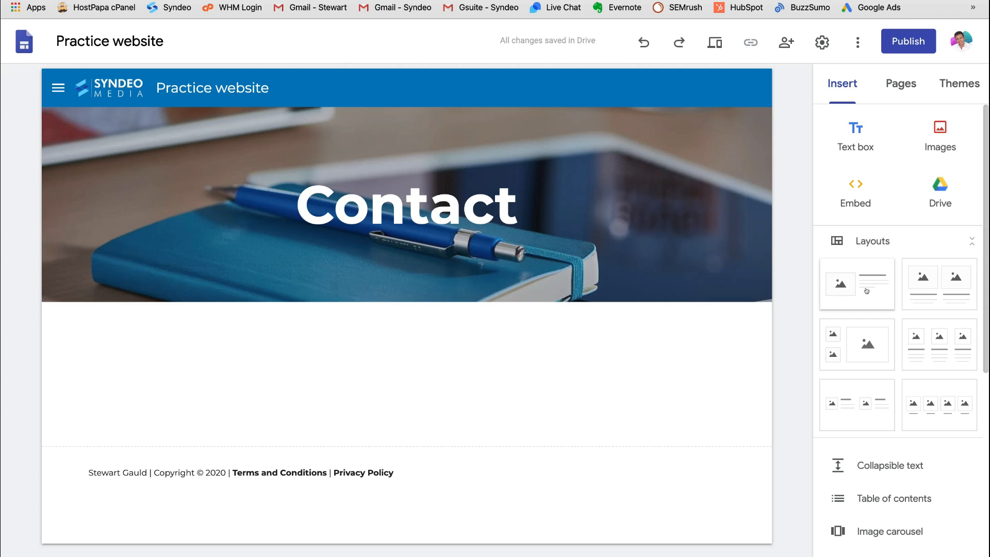
left_click(866, 291)
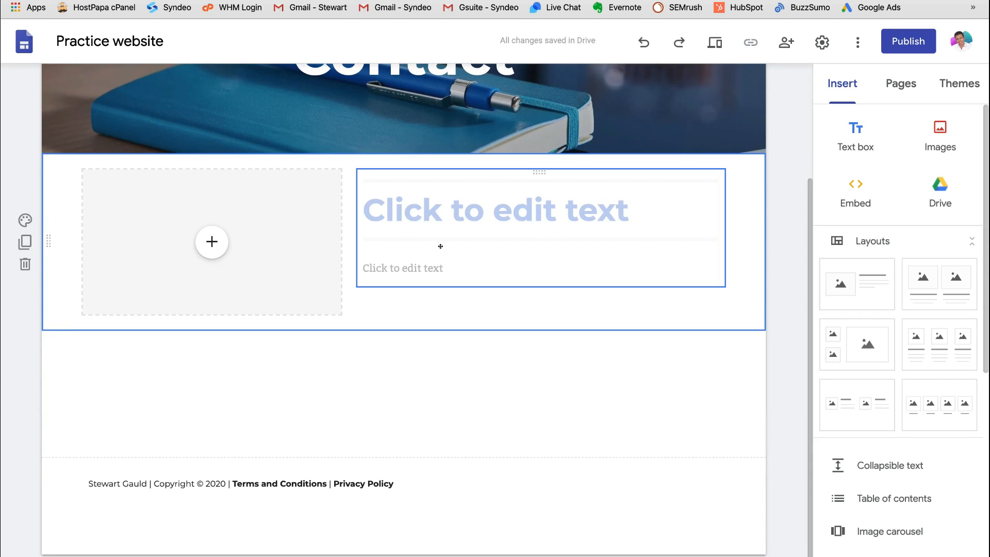
left_click(210, 242)
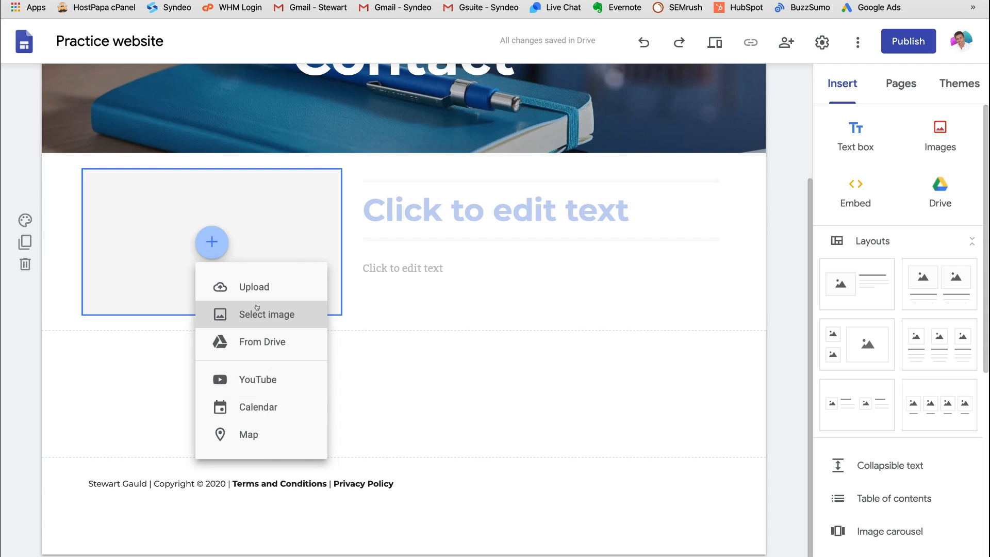
left_click(254, 287)
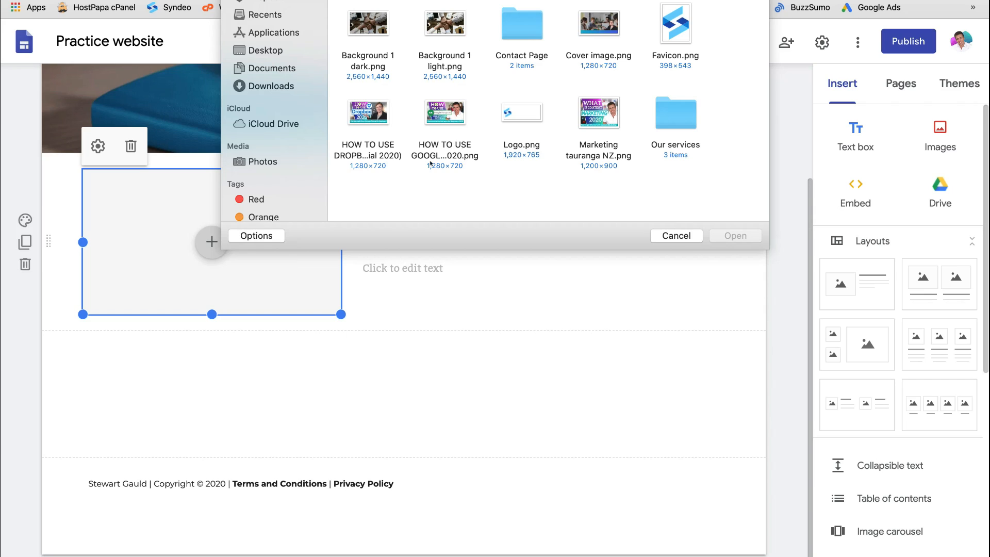
double_click(519, 25)
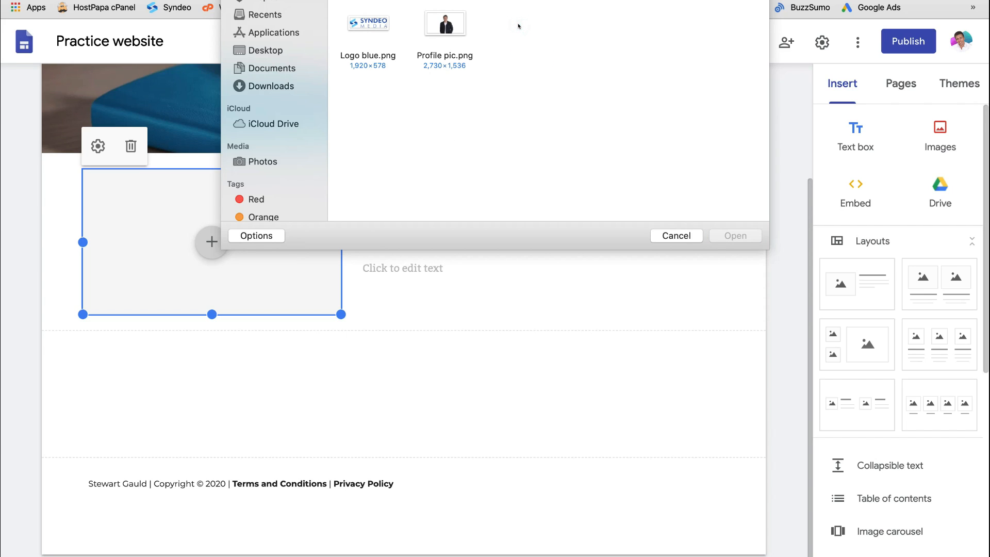
left_click(454, 25)
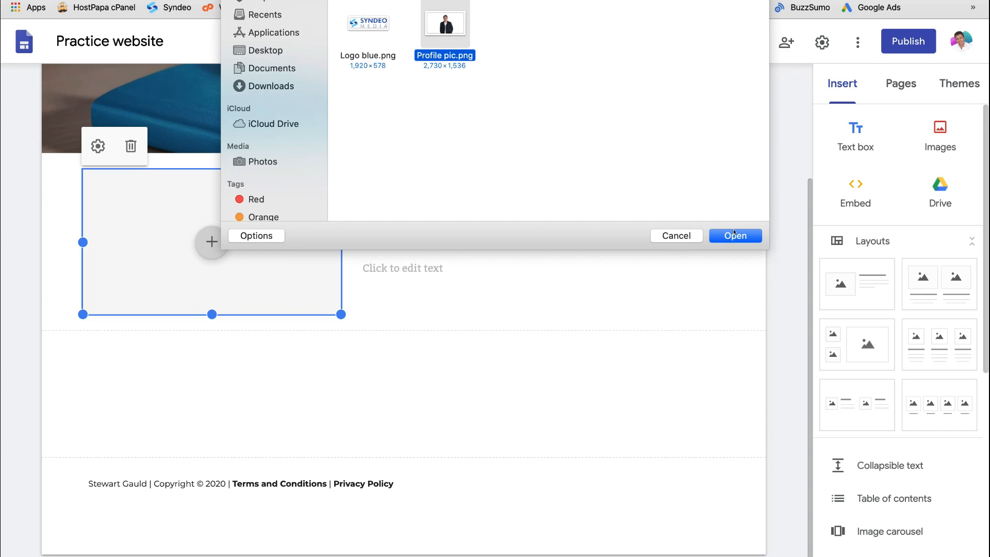
left_click(734, 235)
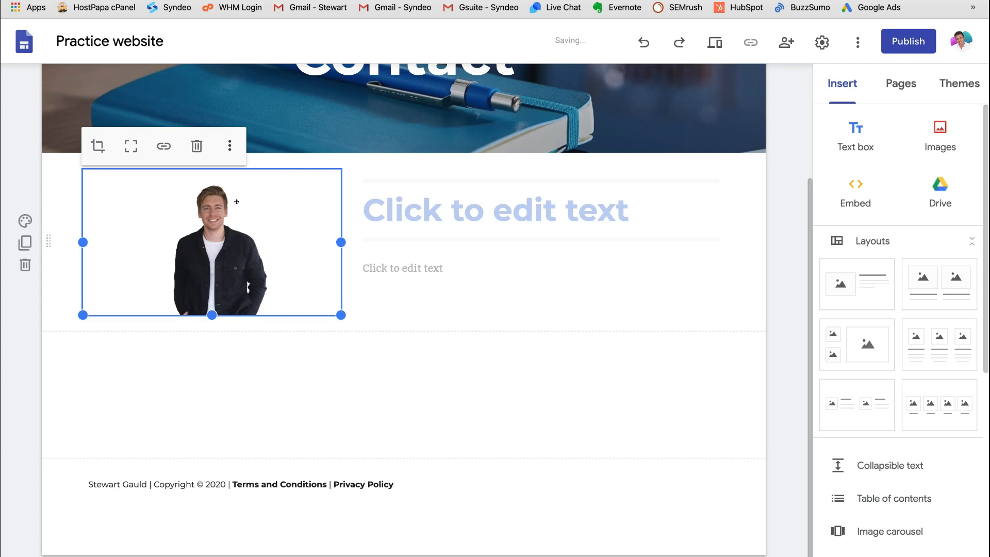
Crop the profile photo by zooming in and repositioning it so the head and shoulders fill the frame
left_click(96, 144)
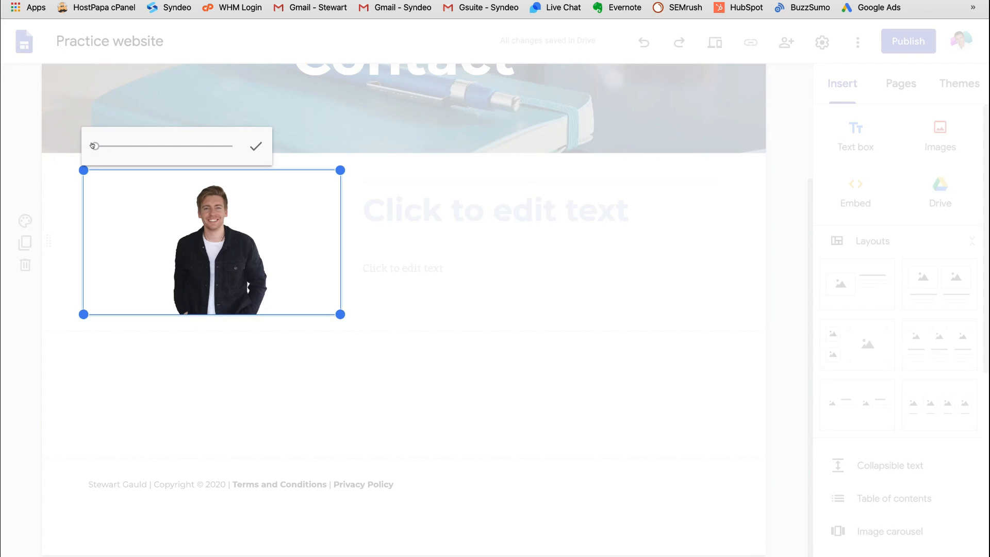
left_click_drag(95, 146, 119, 145)
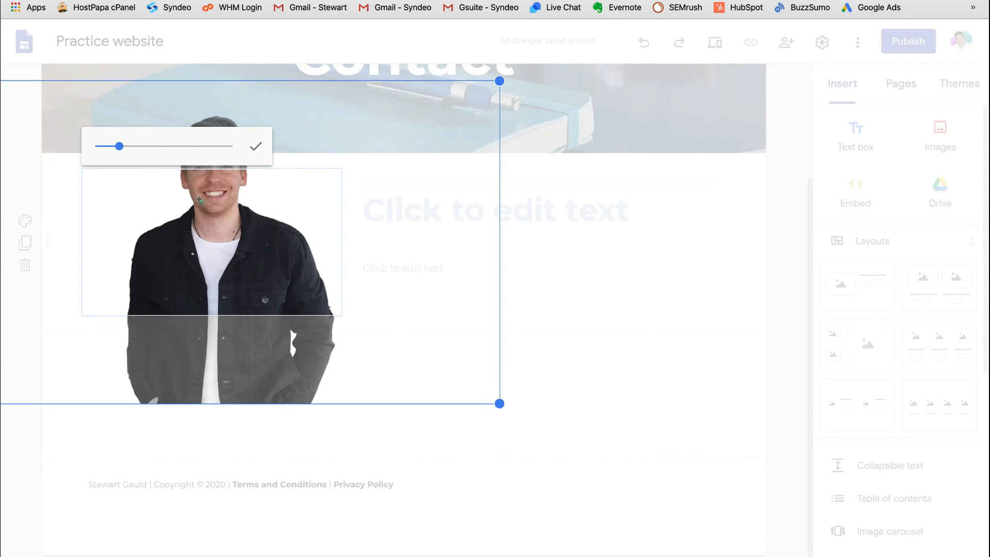
left_click_drag(199, 199, 198, 256)
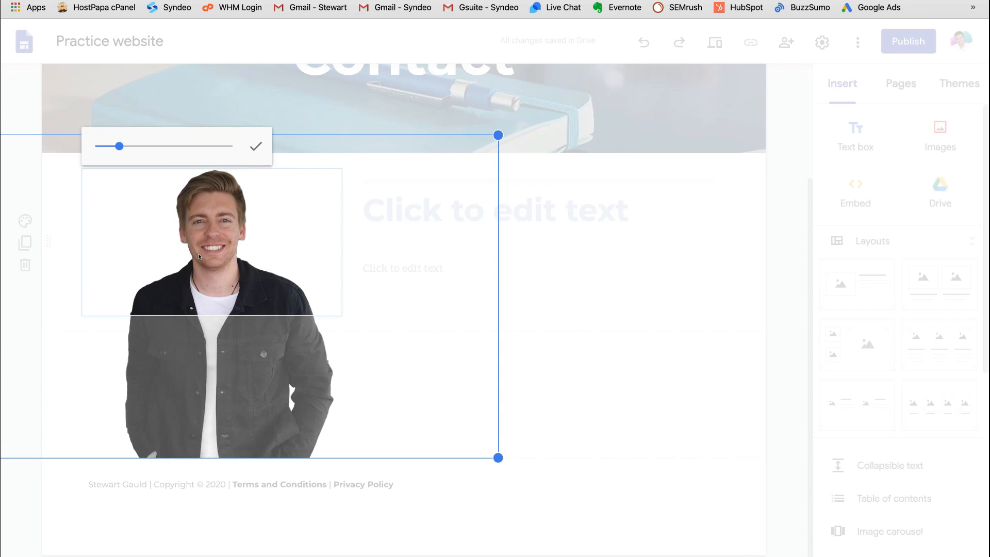
left_click(252, 145)
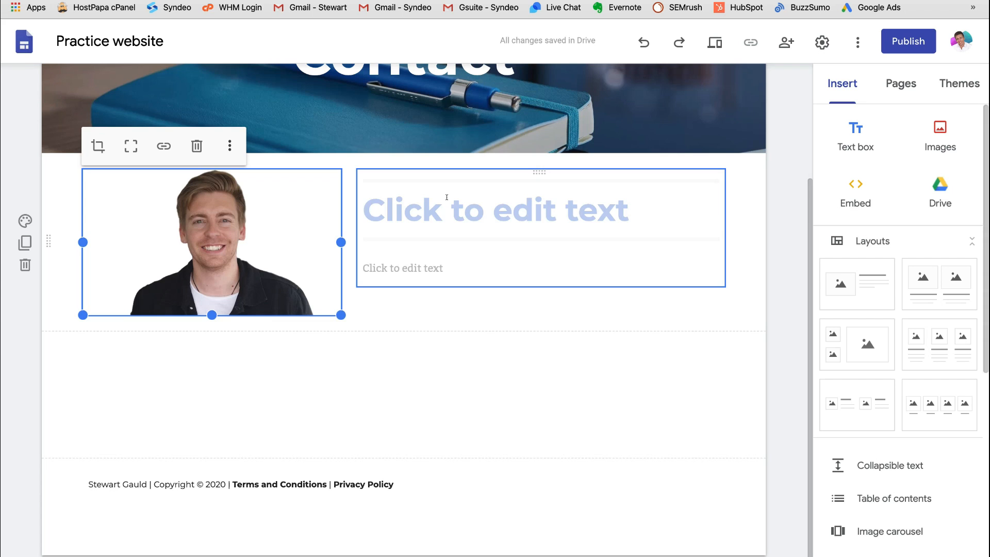
Enter "Get in touch with us today" as the title beside the photo, style it as Subheading and centre it
left_click(447, 196)
type("Get in touch with us today")
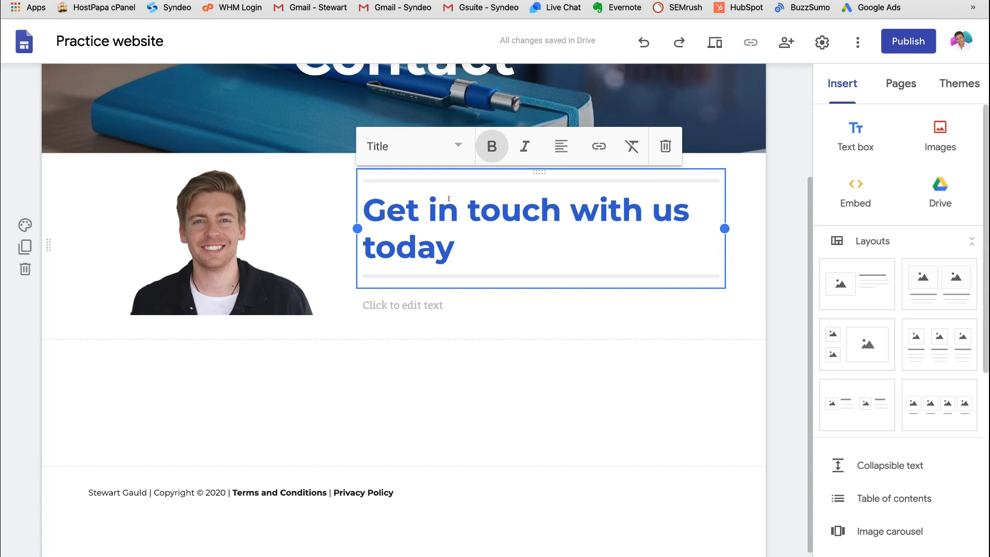
left_click(459, 146)
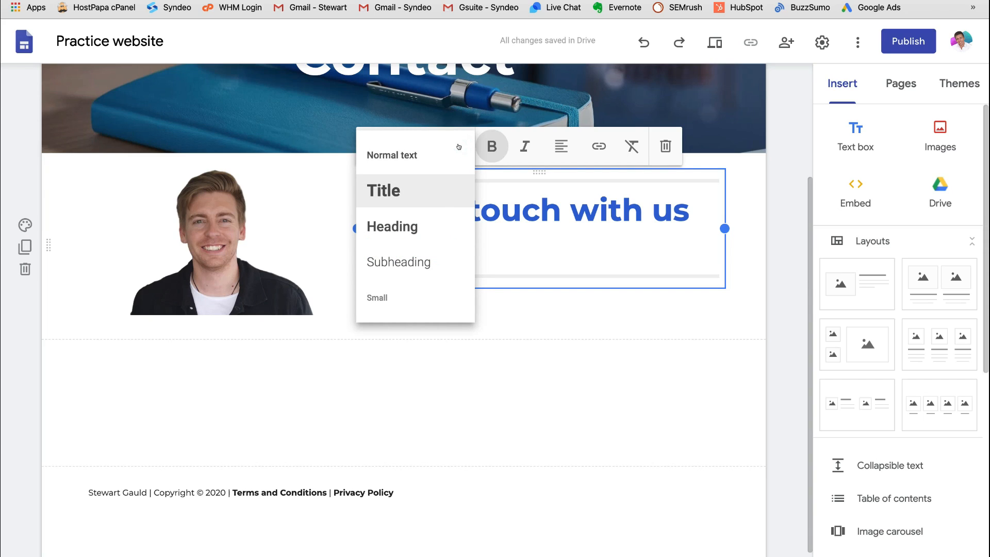
left_click(435, 260)
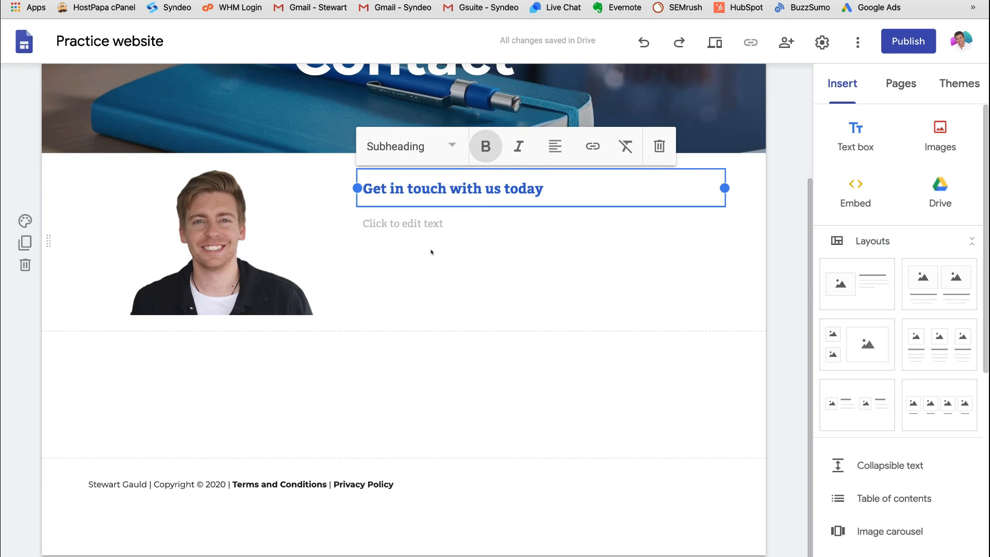
left_click(554, 146)
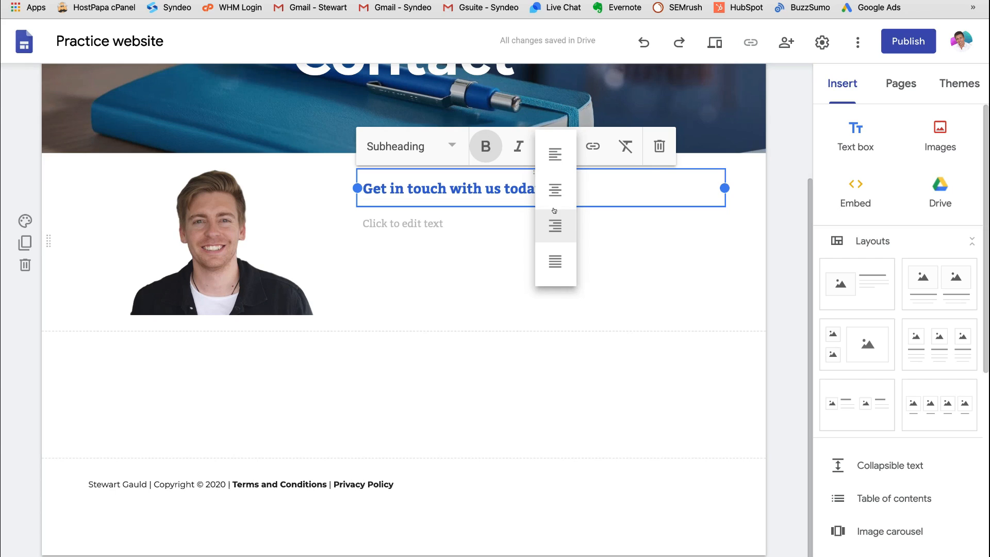
left_click(554, 189)
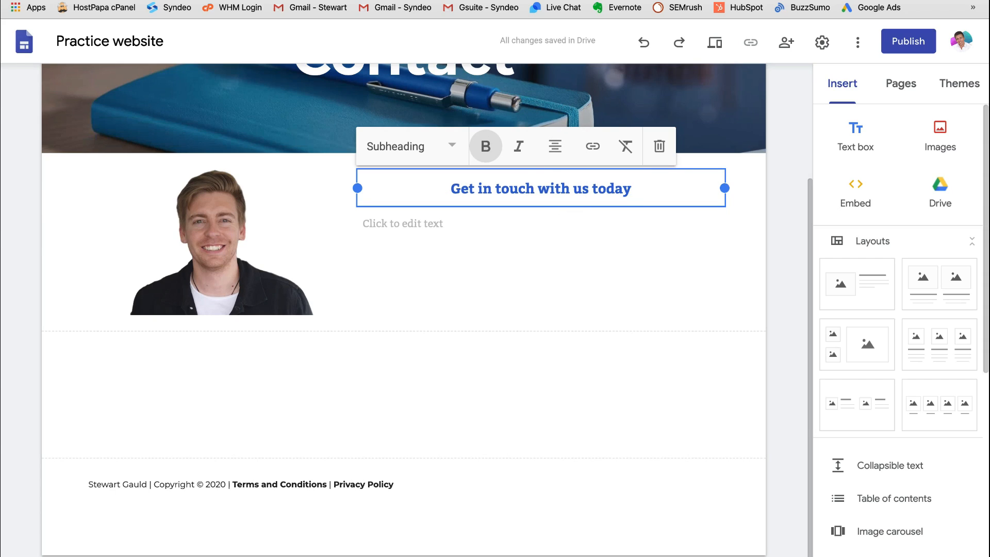
Copy the three lines under the contact heading in the Google Docs content document into the site's text box below the "Get in touch" subheading
key("ctrl+Tab")
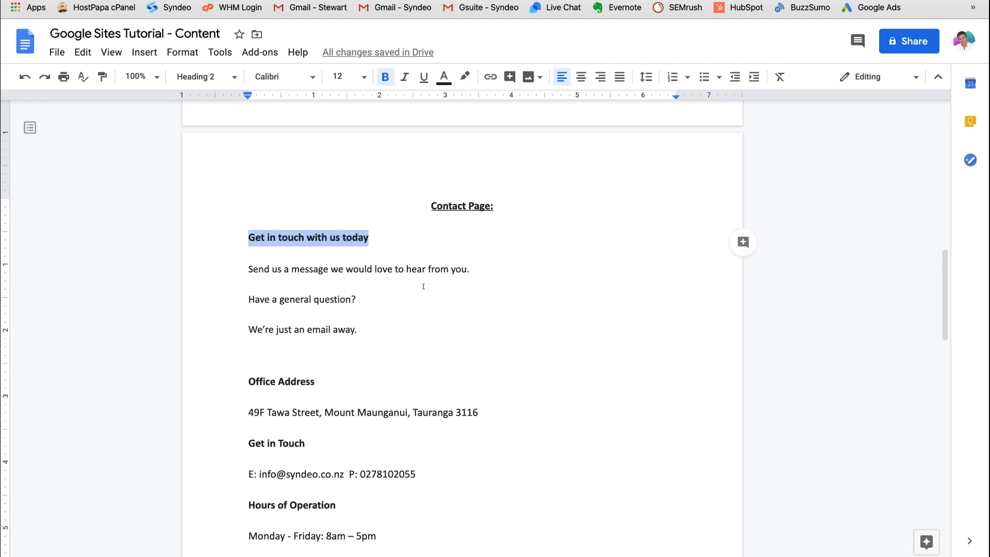
left_click_drag(360, 329, 248, 269)
key("ctrl+c")
key("ctrl+Tab")
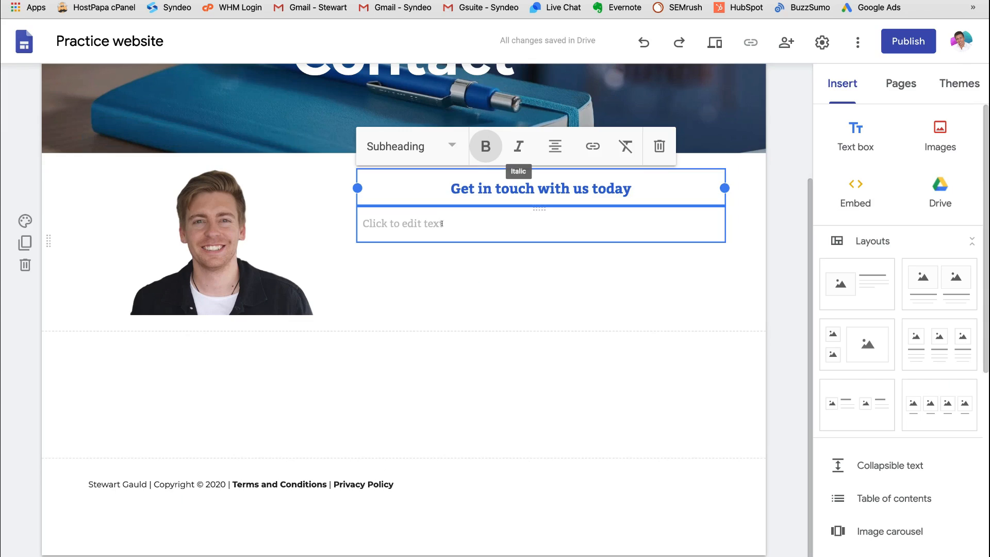
left_click(438, 227)
key("ctrl+v")
key("BackSpace")
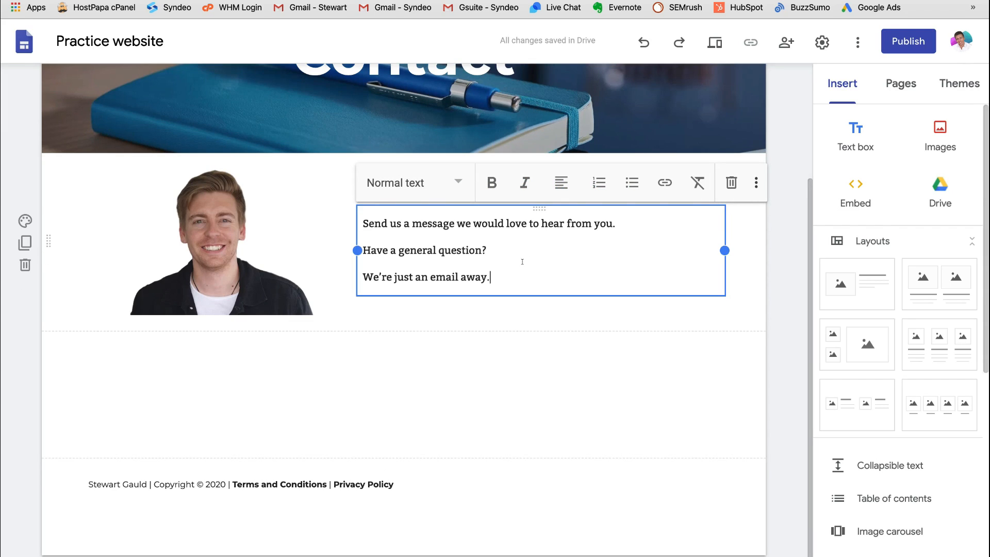
Centre-align the three message lines below the "Get in touch with us today" subheading
left_click_drag(506, 272, 365, 223)
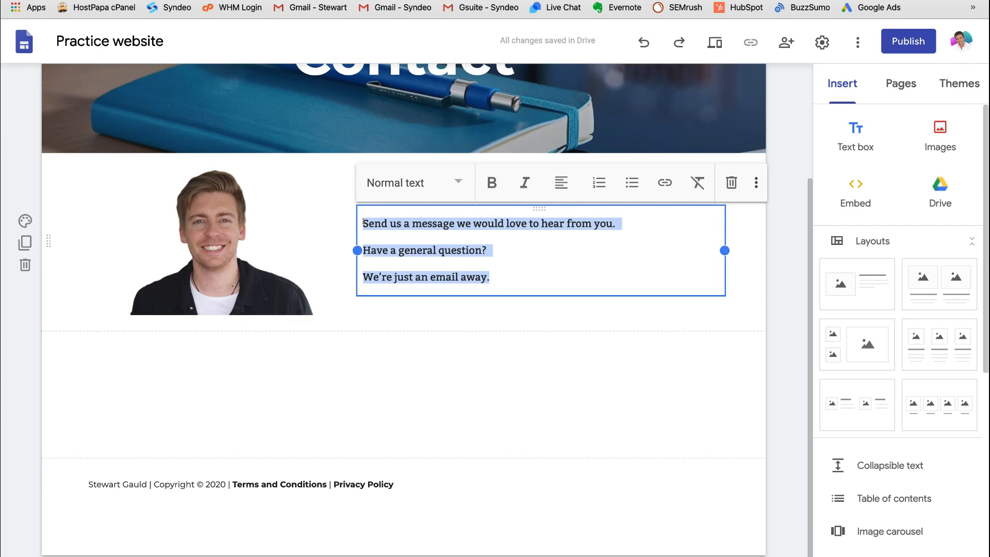
left_click(561, 183)
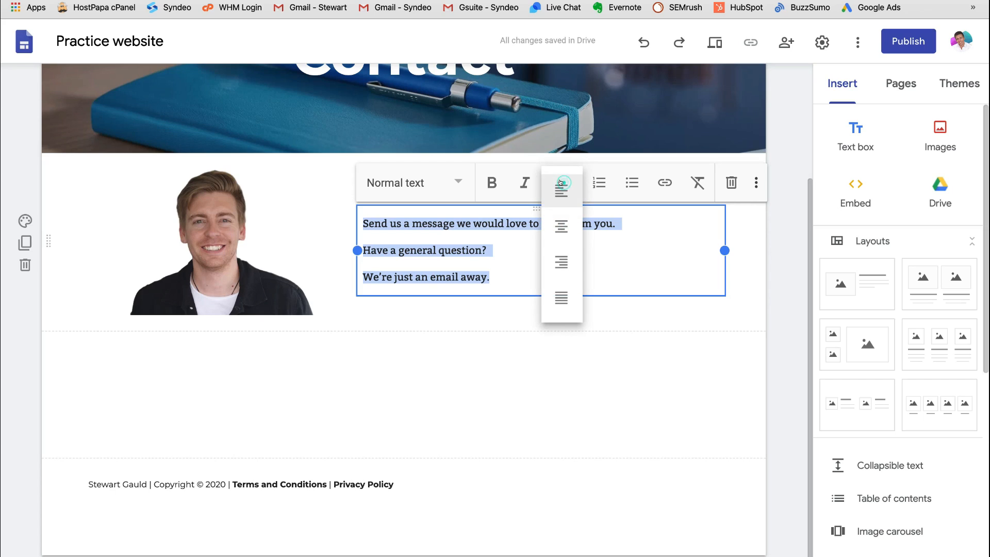
left_click(561, 223)
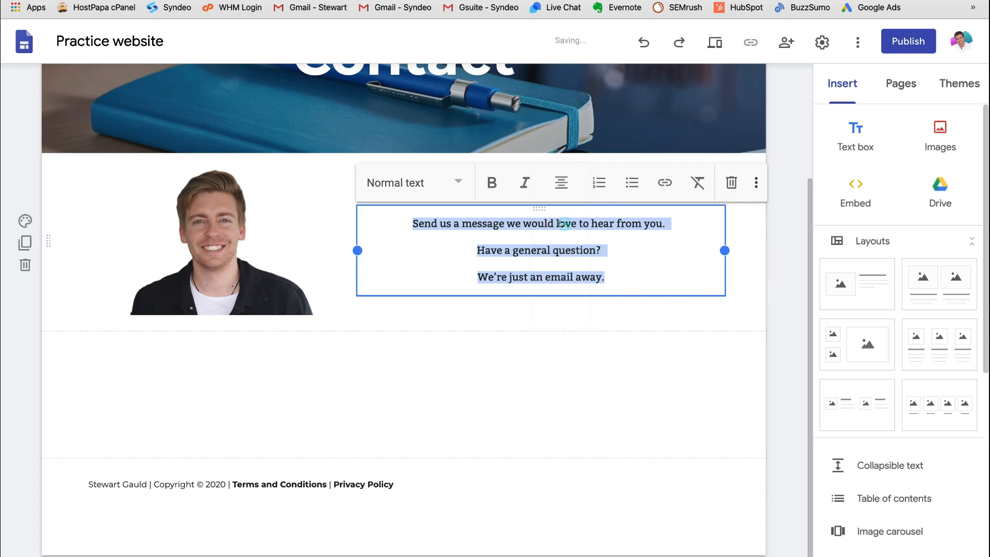
left_click(552, 314)
scroll(537, 268, "up", 2)
left_click(538, 268)
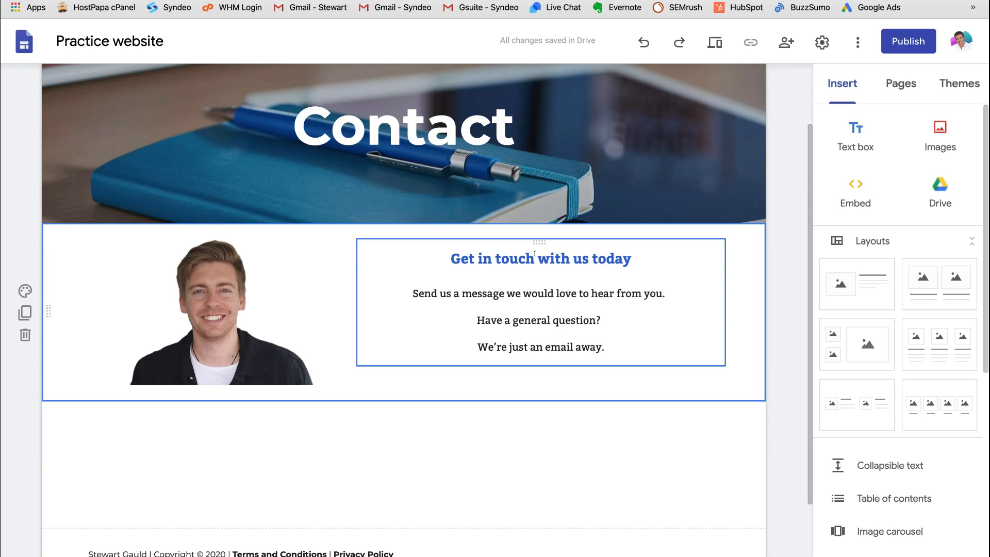
Change the style of the "Get in touch with us today" title from Subheading to Heading
triple_click(551, 258)
left_click(448, 213)
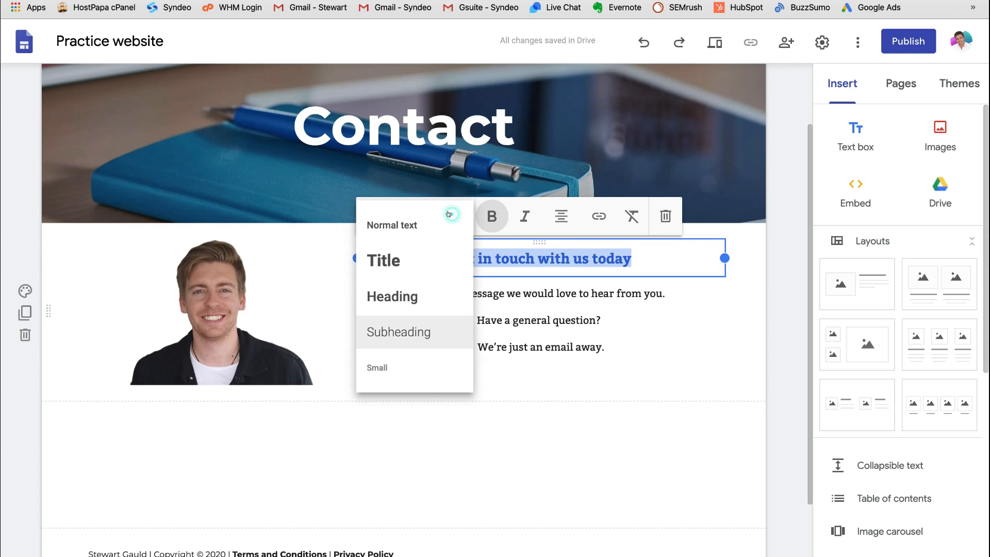
left_click(398, 296)
left_click(717, 380)
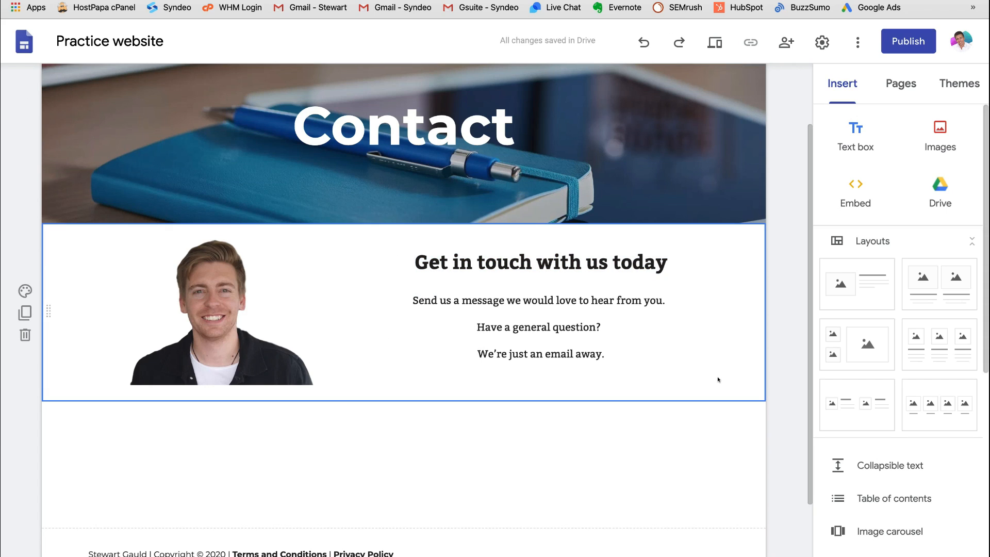
Add the single-image-and-text layout below the contact section and rearrange it so both text boxes sit left of the image placeholder
scroll(718, 379, "down", 1)
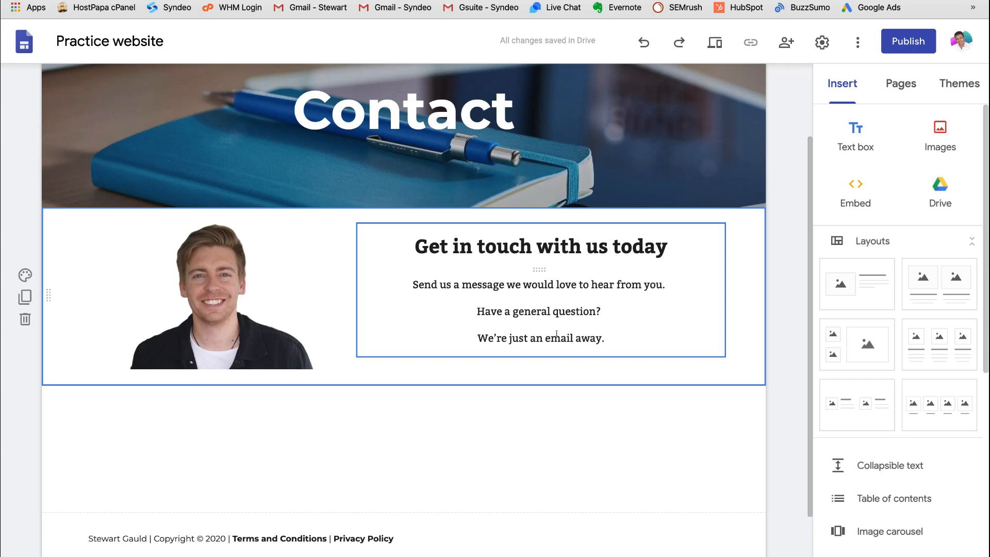
scroll(553, 335, "down", 3)
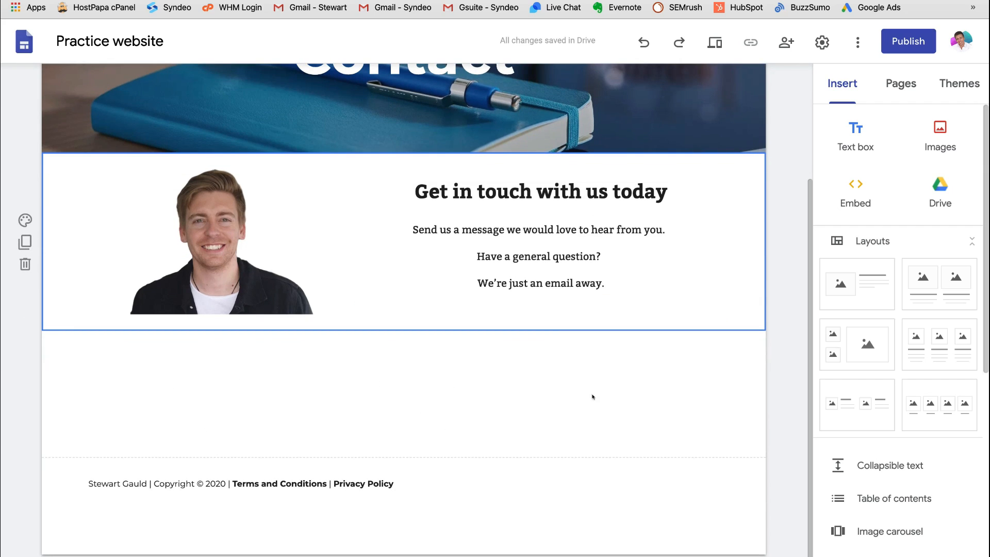
left_click(867, 289)
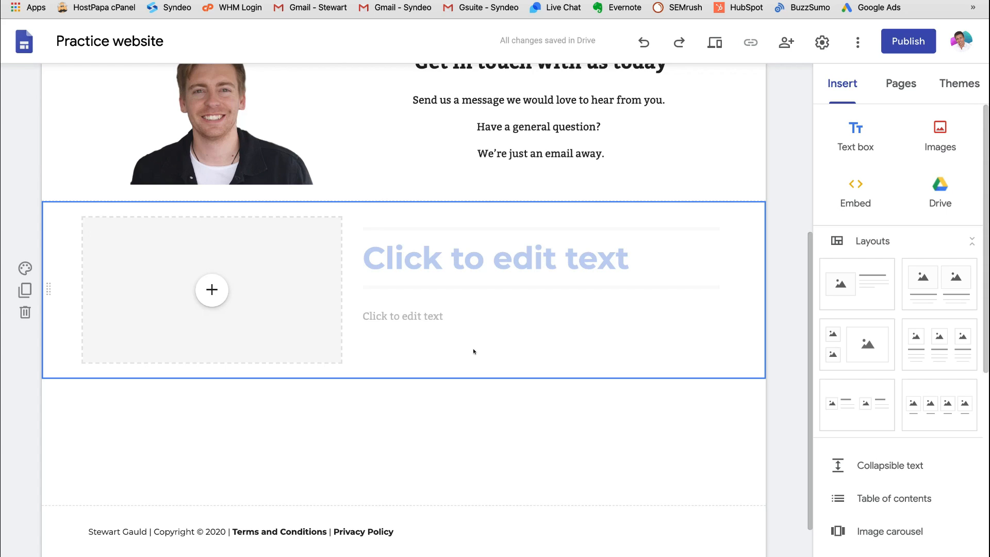
left_click_drag(267, 261, 480, 323)
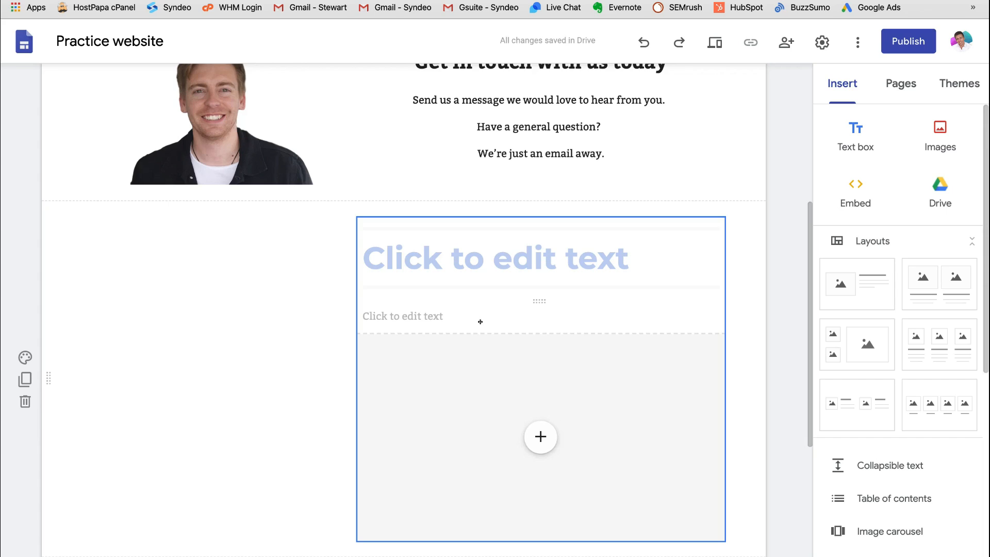
left_click(479, 269)
left_click_drag(464, 294, 138, 275)
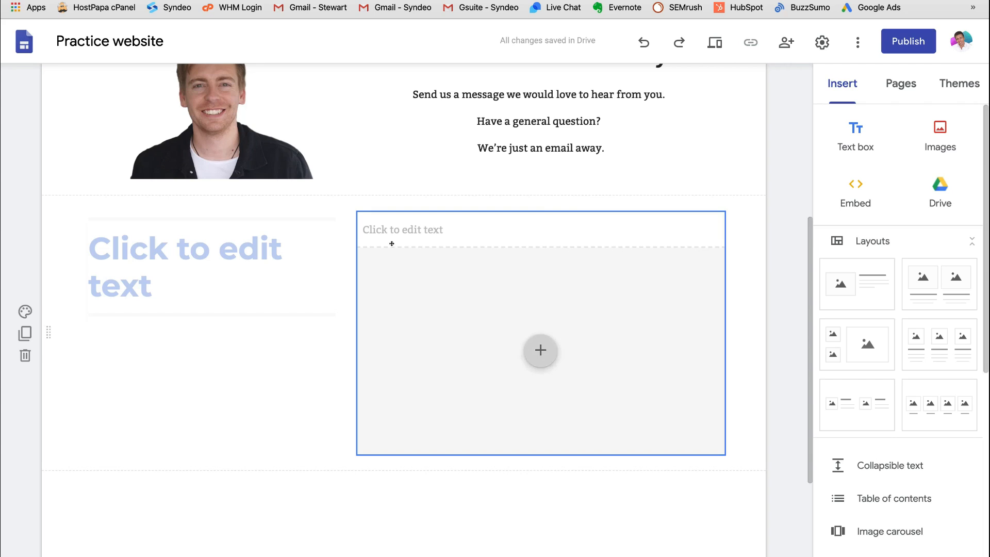
left_click(457, 227)
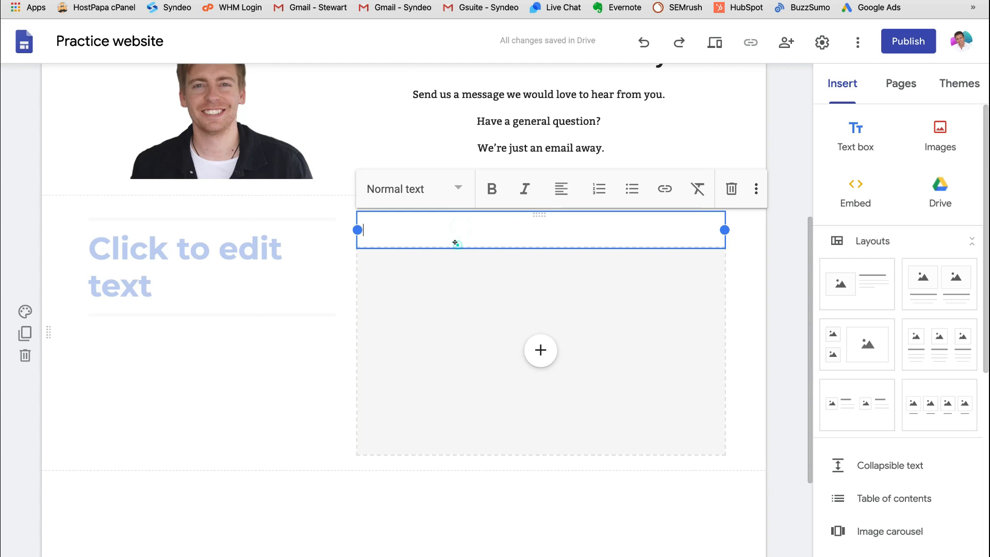
left_click_drag(454, 242, 147, 345)
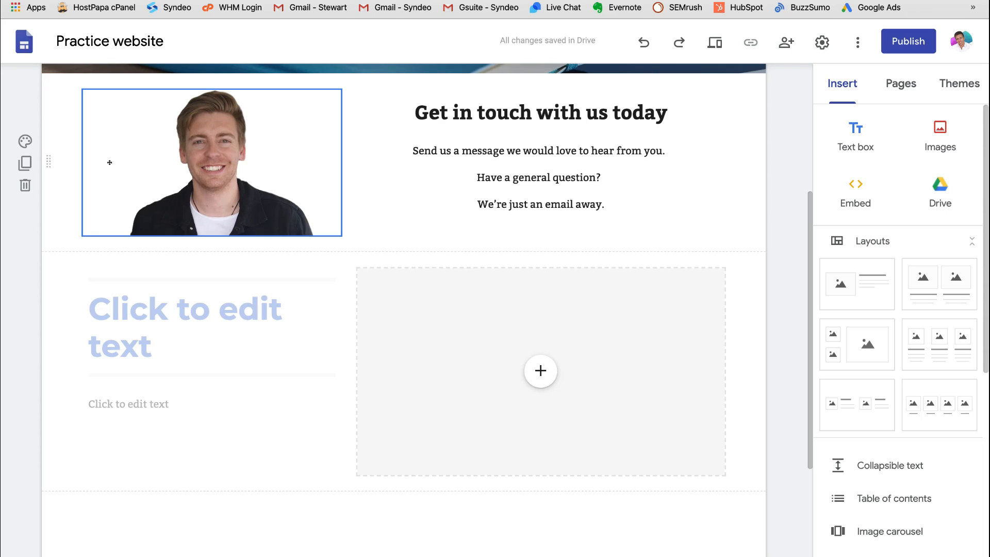
Duplicate the profile photo section and delete the copy
left_click(24, 163)
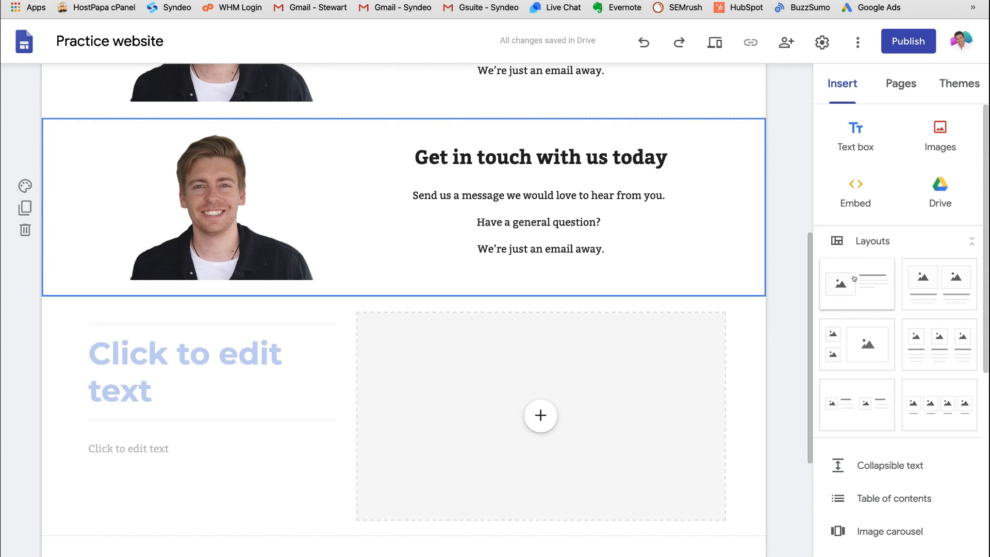
left_click(26, 228)
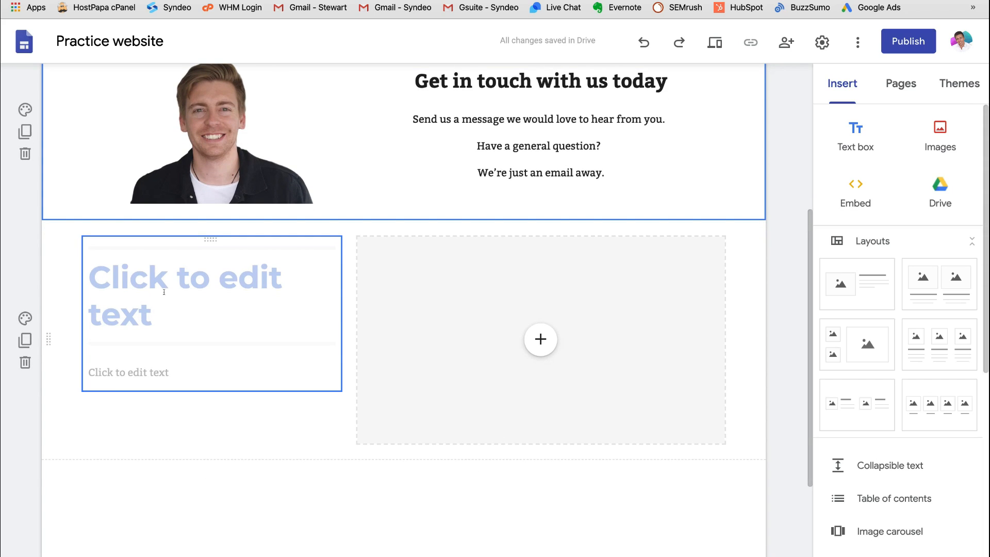
Remove the title placeholder and paste the Office Address, Get in Touch and Hours of Operation details from the Google Docs content document into the remaining text box
left_click(157, 313)
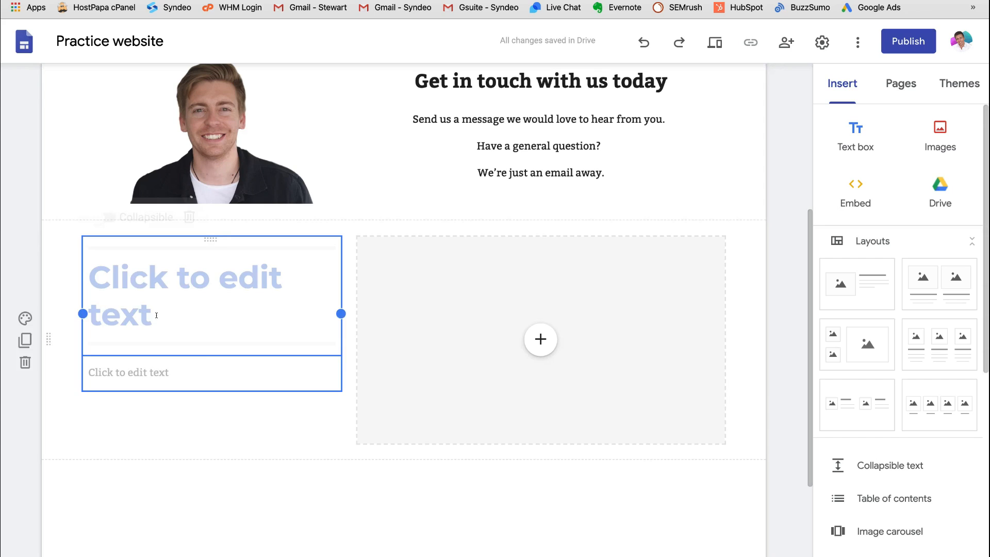
key("BackSpace")
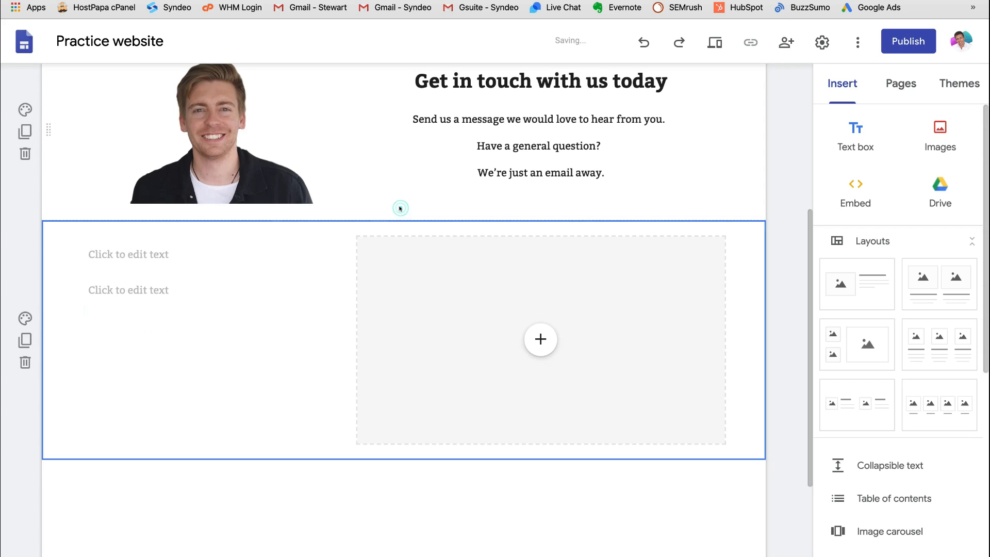
left_click(155, 248)
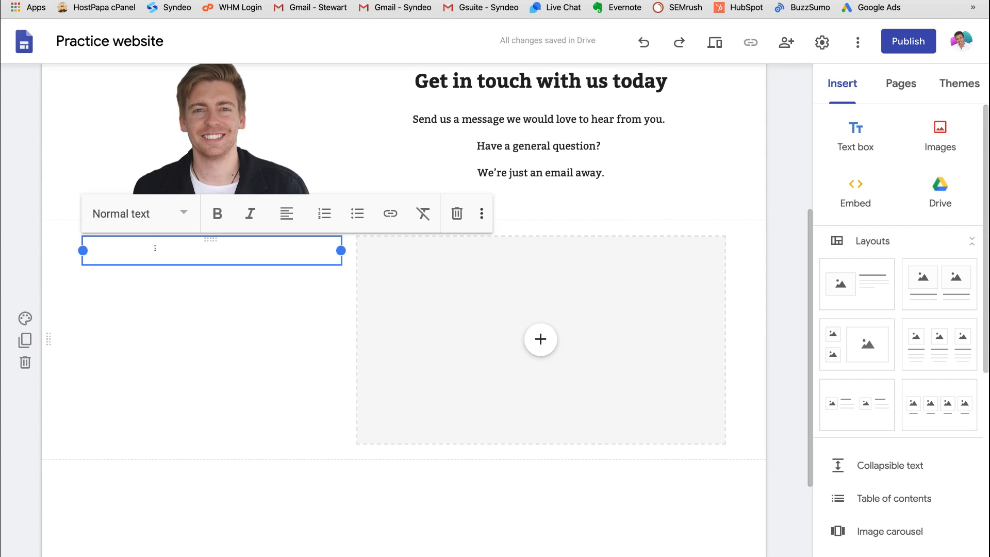
left_click(546, 1)
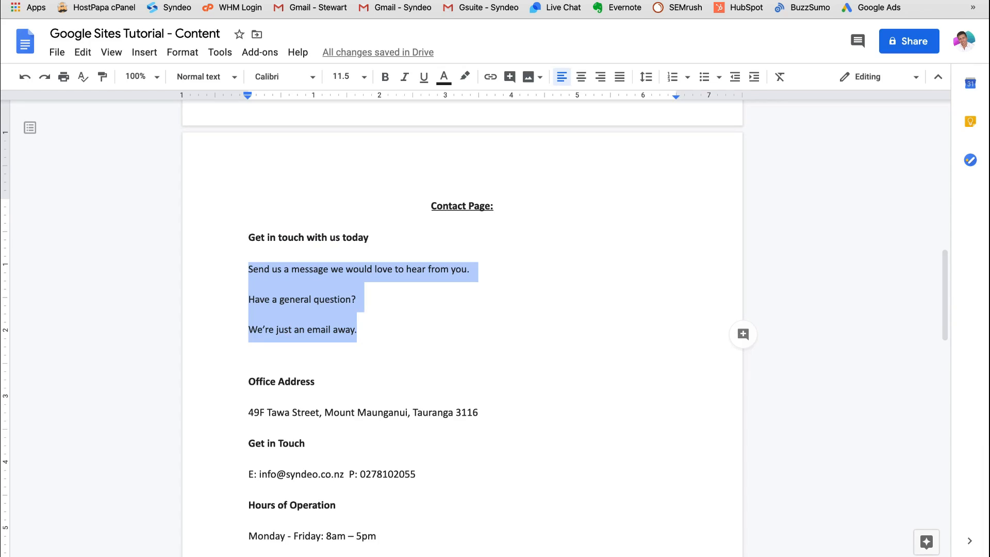
scroll(474, 390, "down", 3)
left_click_drag(363, 454, 247, 274)
key("ctrl+c")
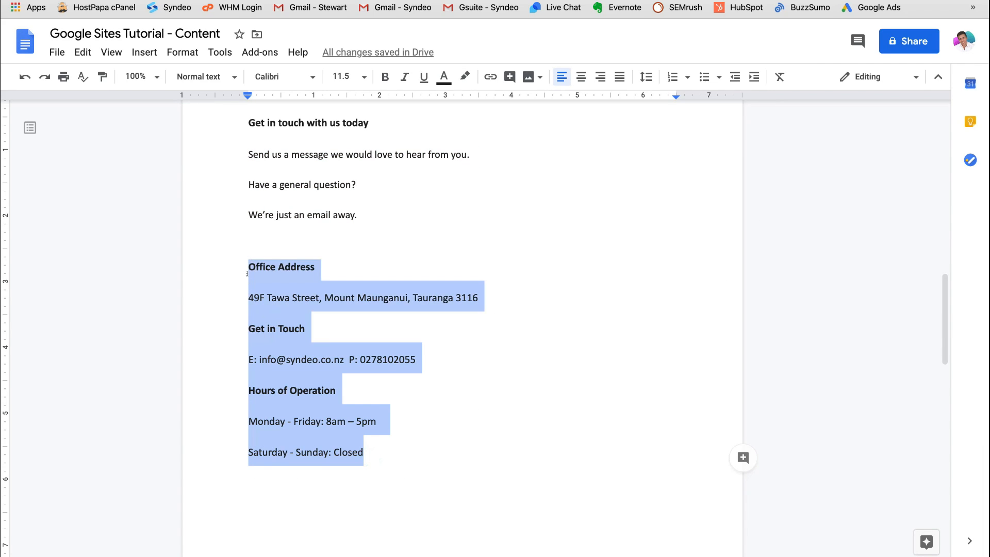
left_click(391, 0)
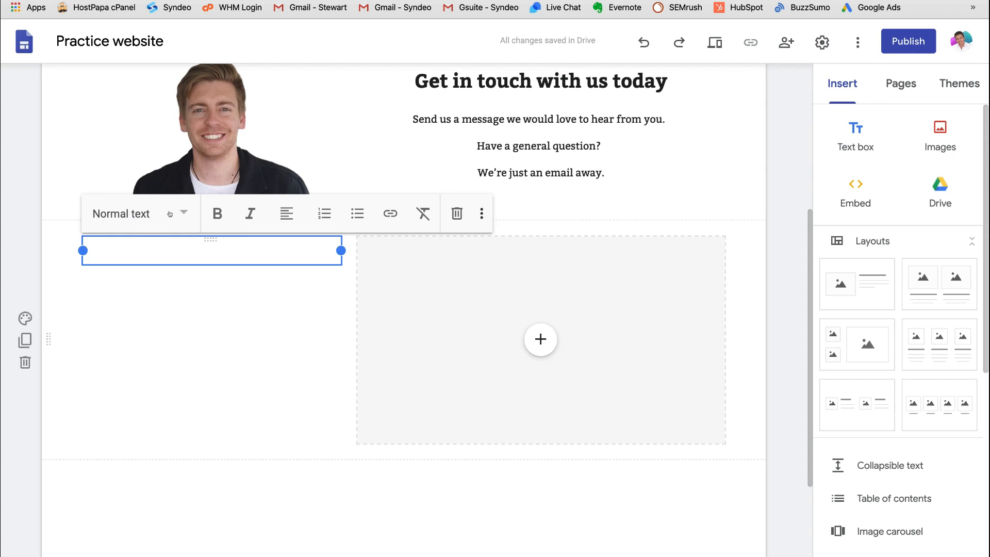
key("ctrl+v")
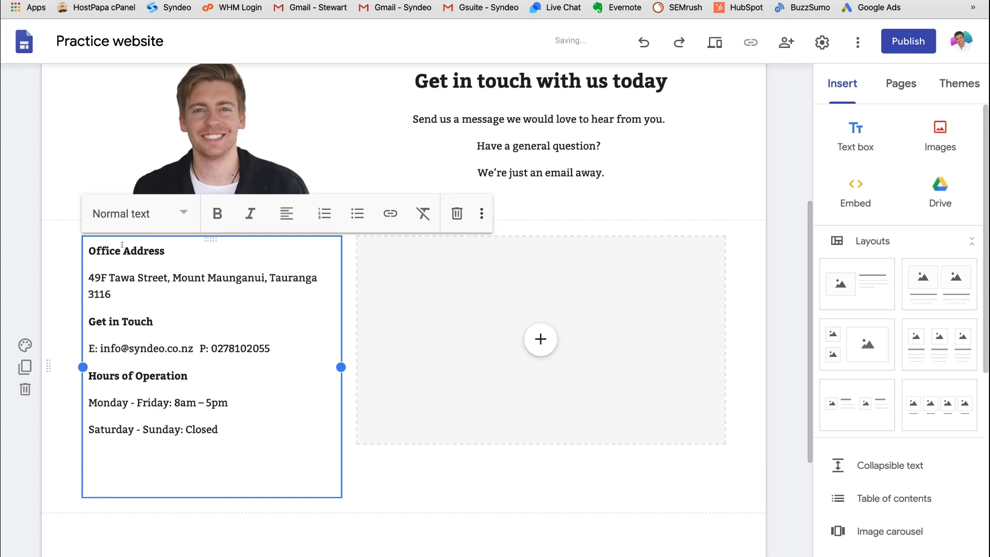
Delete the blank lines after "Saturday - Sunday: Closed" in the office details text box
triple_click(122, 247)
left_click(203, 277)
left_click(250, 482)
key("BackSpace")
key("BackSpace")
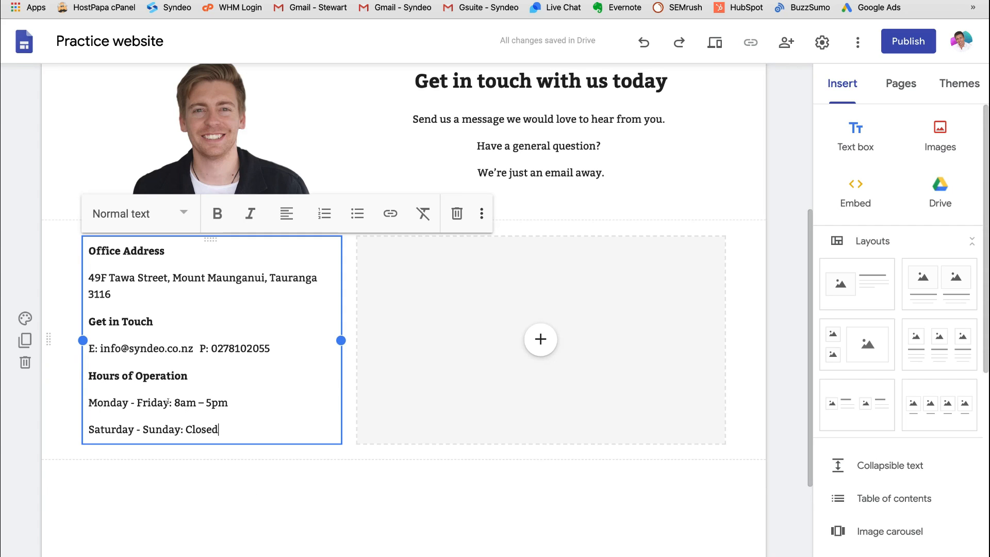
Make "Monday - Friday" and "Saturday - Sunday" bold in the opening hours
left_click_drag(169, 402, 89, 402)
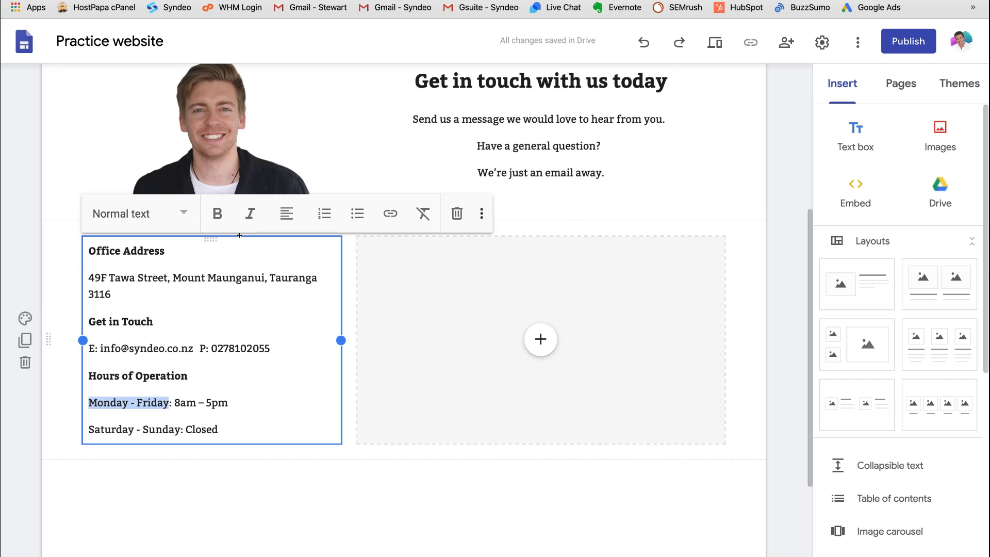
left_click(217, 213)
left_click_drag(180, 429, 89, 427)
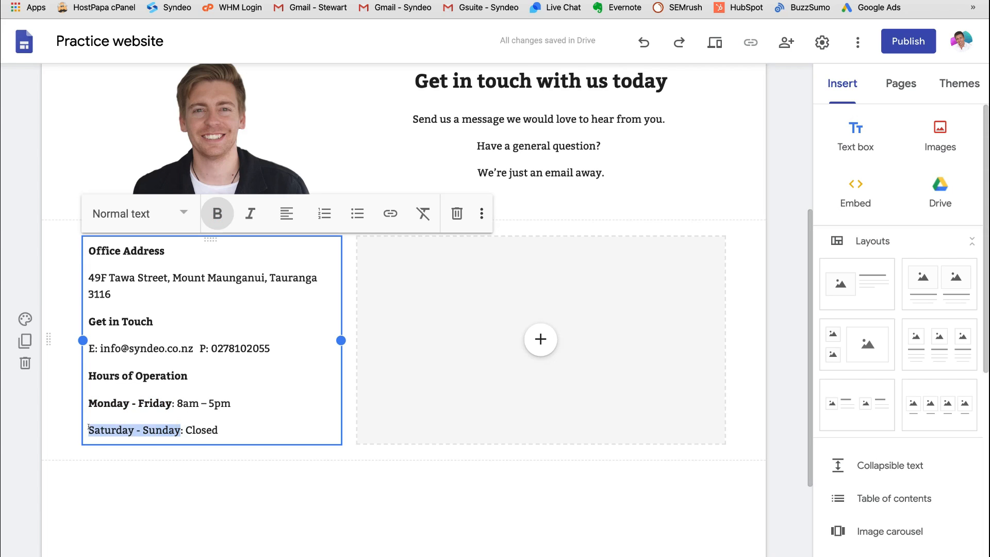
left_click(217, 214)
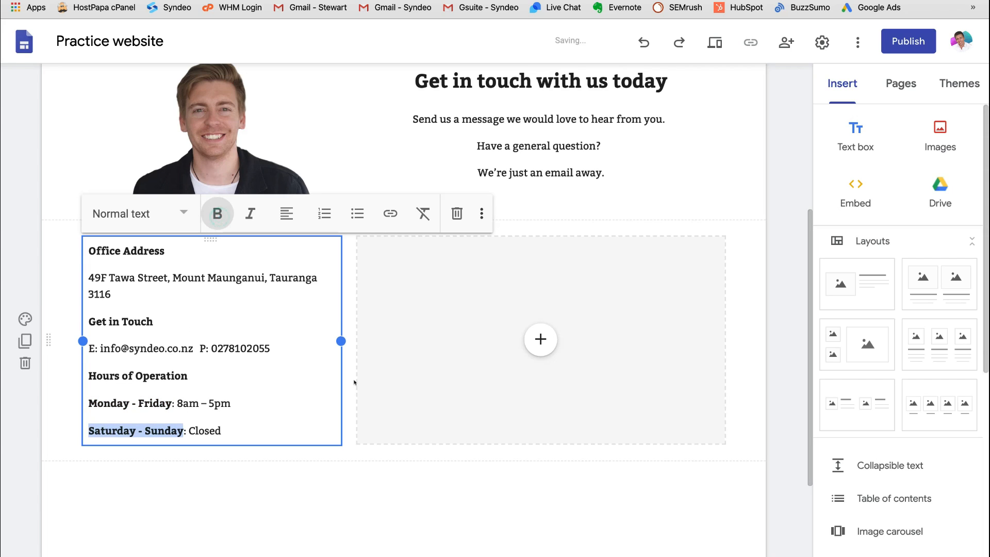
left_click(773, 389)
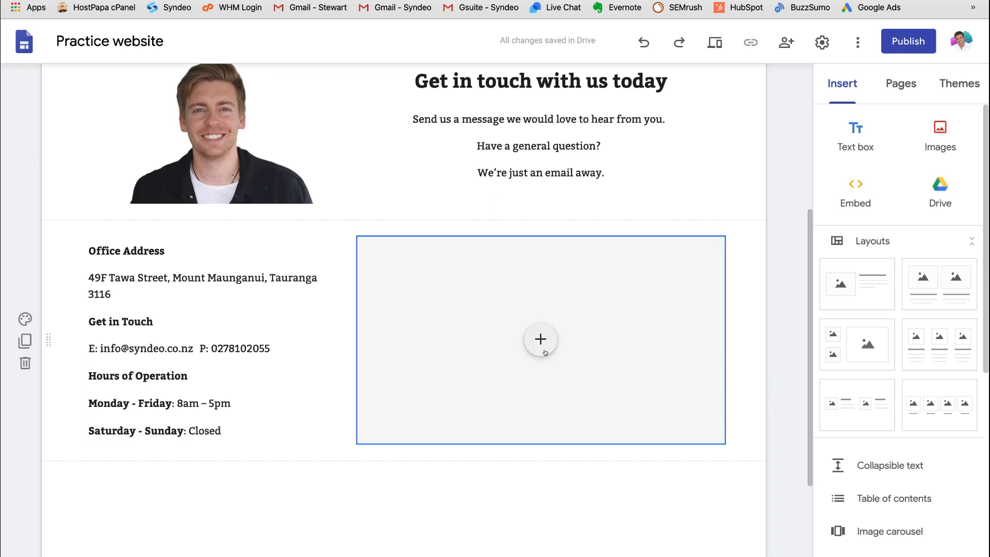
Delete the empty image placeholder beside the office details
left_click(546, 353)
scroll(594, 339, "down", 1)
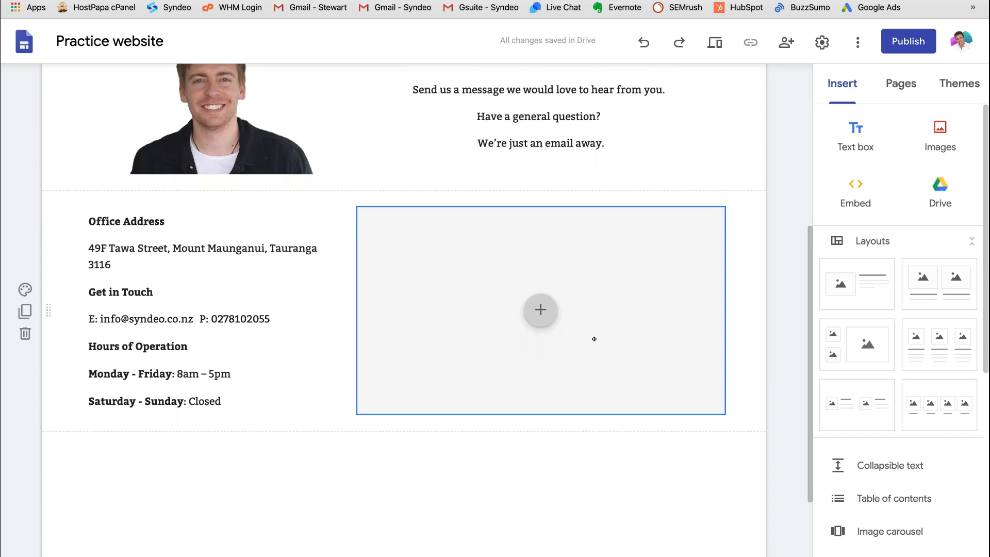
left_click(618, 294)
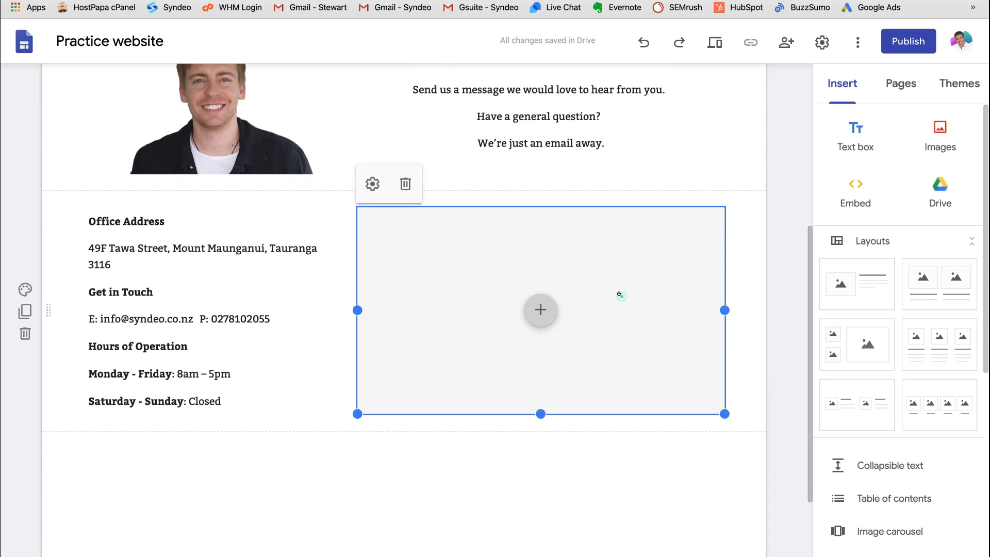
left_click(405, 182)
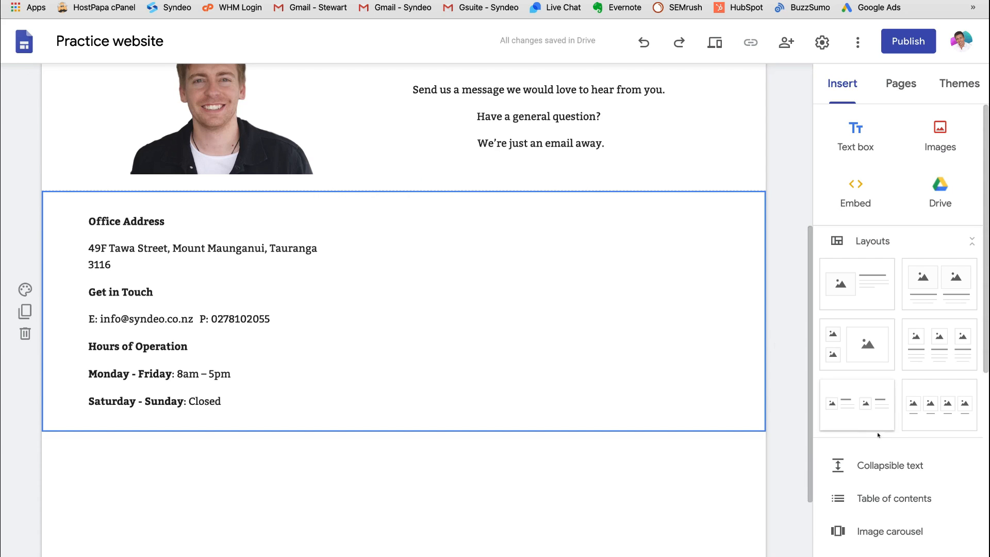
Insert a map of the location "Syndeo - Web Design and Digital Marketing" and place it in the empty space beside the office details
scroll(878, 435, "down", 5)
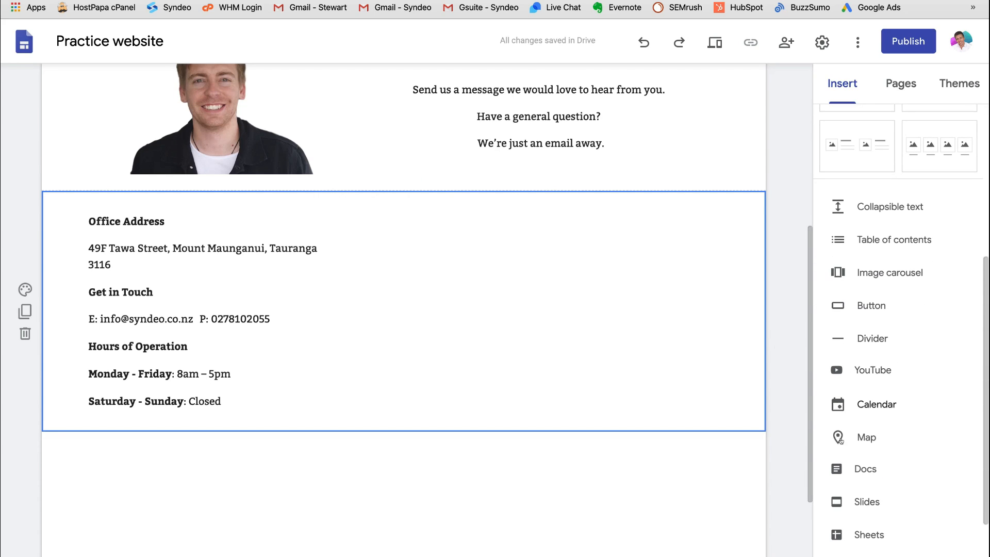
left_click(866, 438)
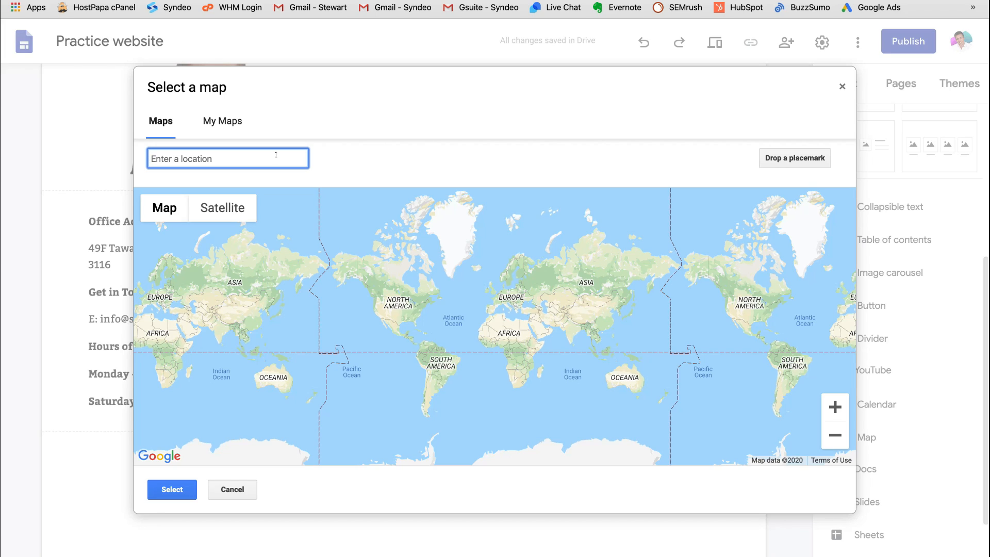
type("Syndeo - web")
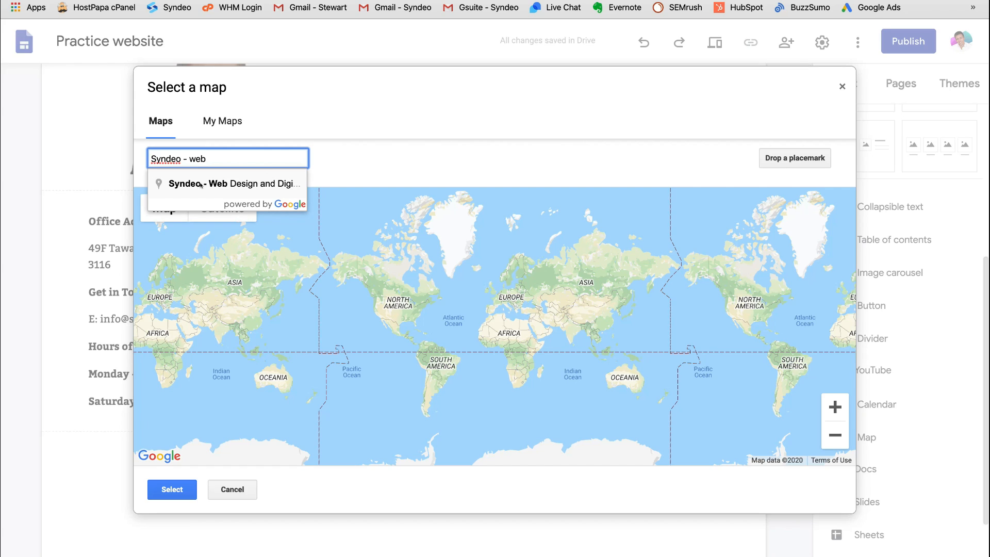
left_click(200, 184)
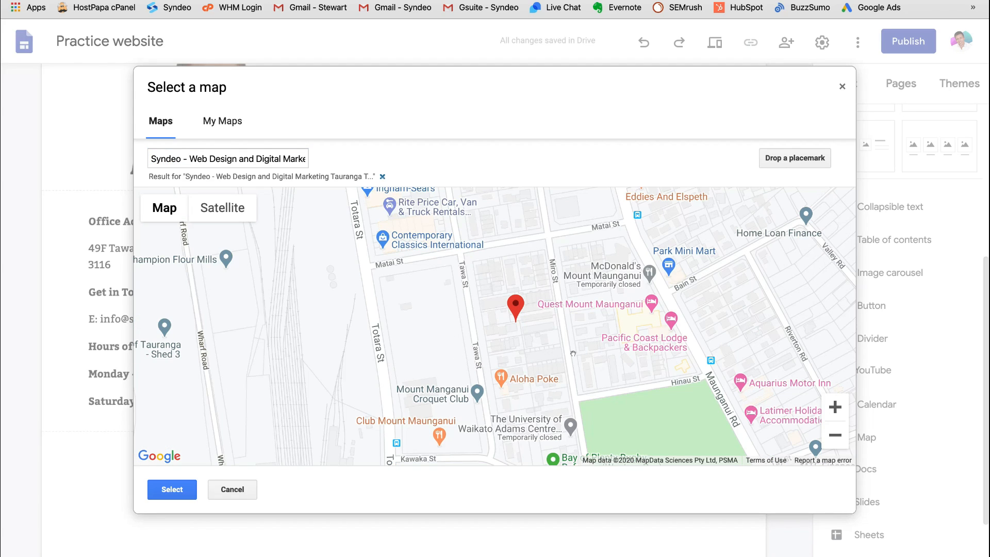
left_click(172, 487)
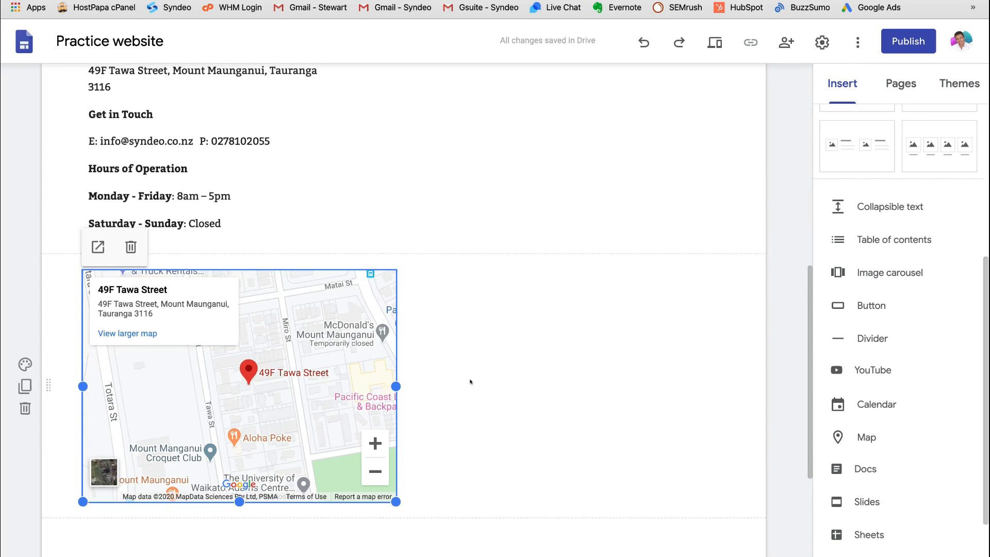
scroll(470, 382, "up", 1)
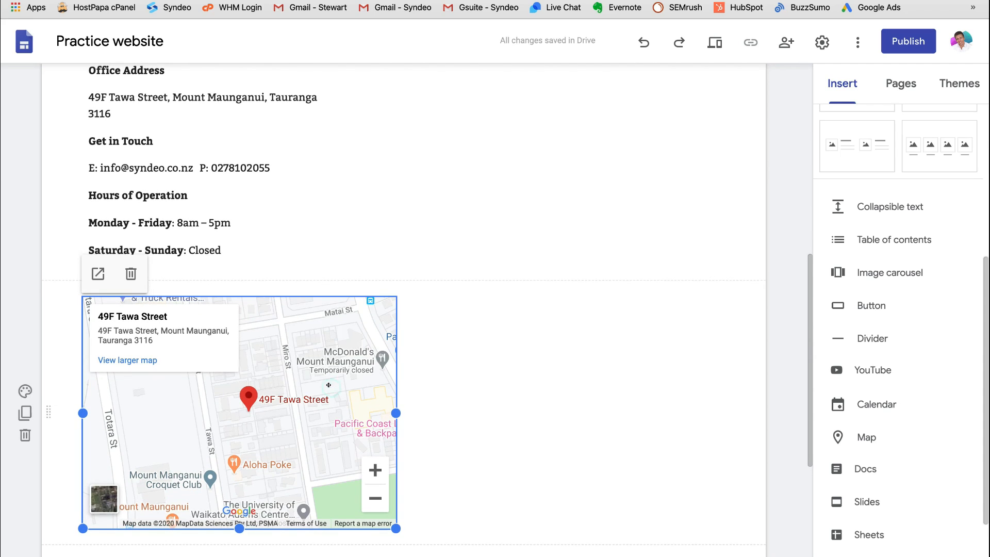
left_click_drag(375, 349, 596, 177)
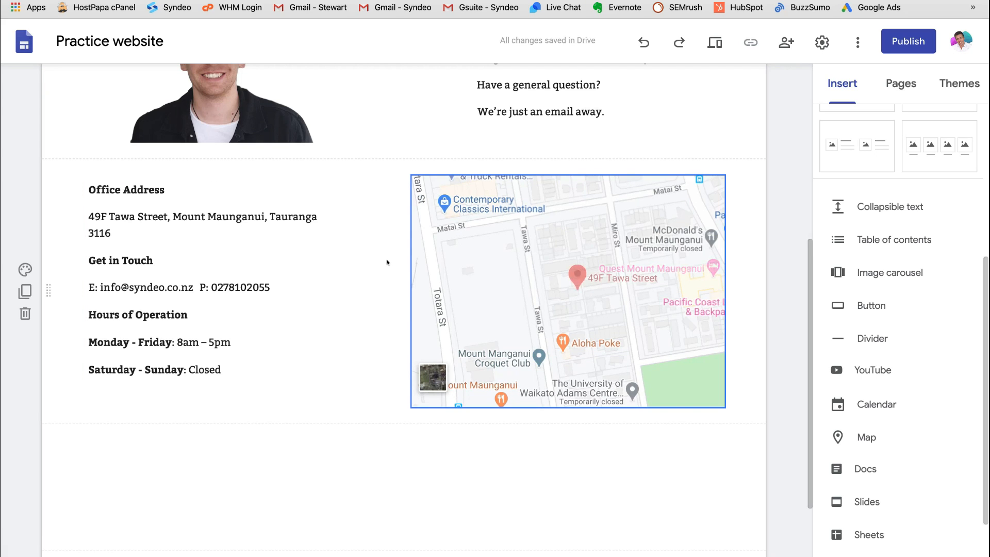
scroll(388, 262, "up", 6)
scroll(388, 262, "down", 5)
scroll(388, 261, "up", 2)
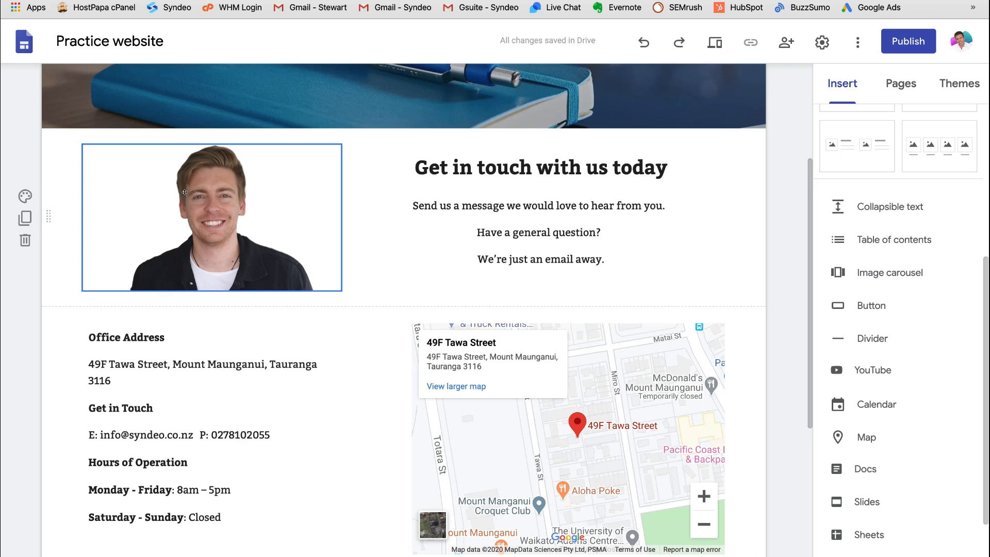
scroll(465, 192, "down", 3)
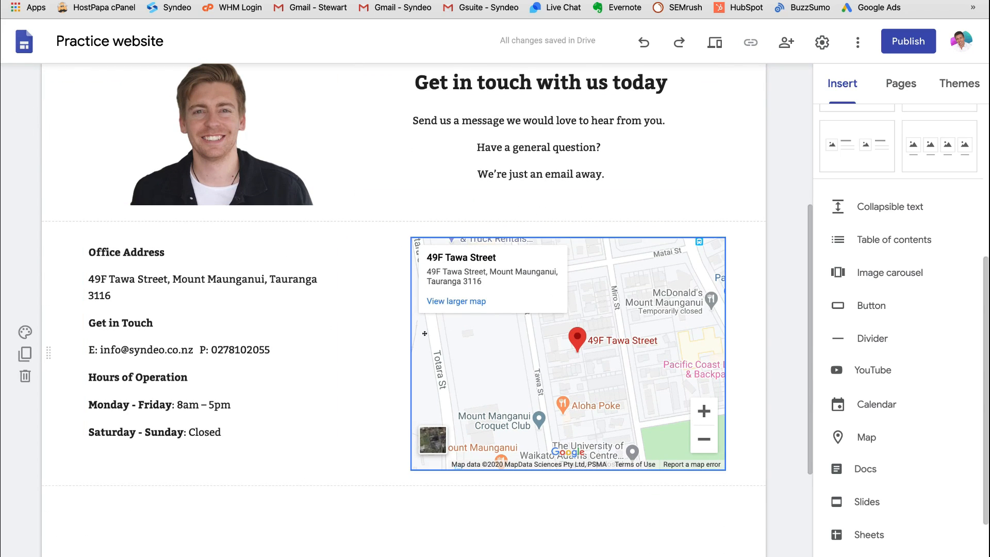
Reduce the height of the location map so it roughly matches the office details text beside it
scroll(443, 355, "down", 1)
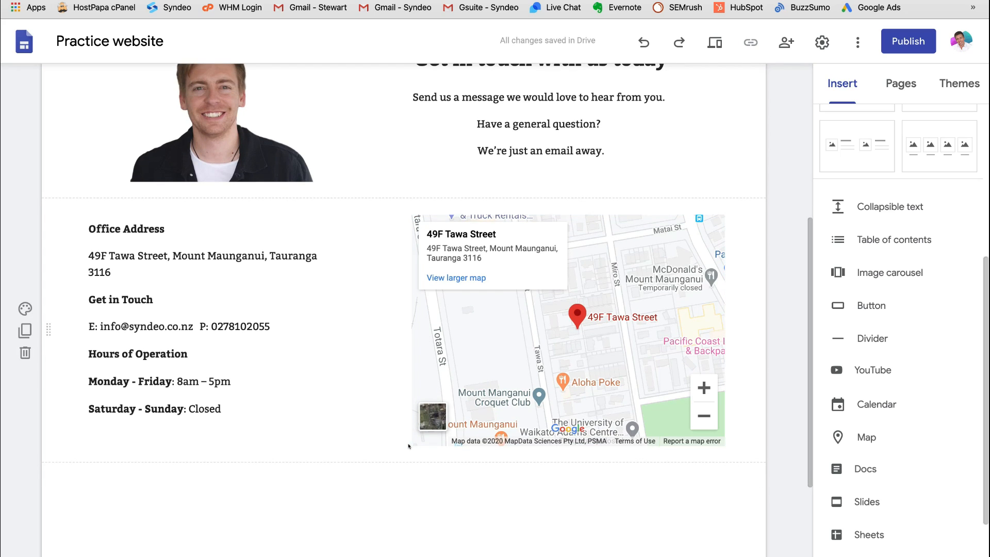
left_click(417, 438)
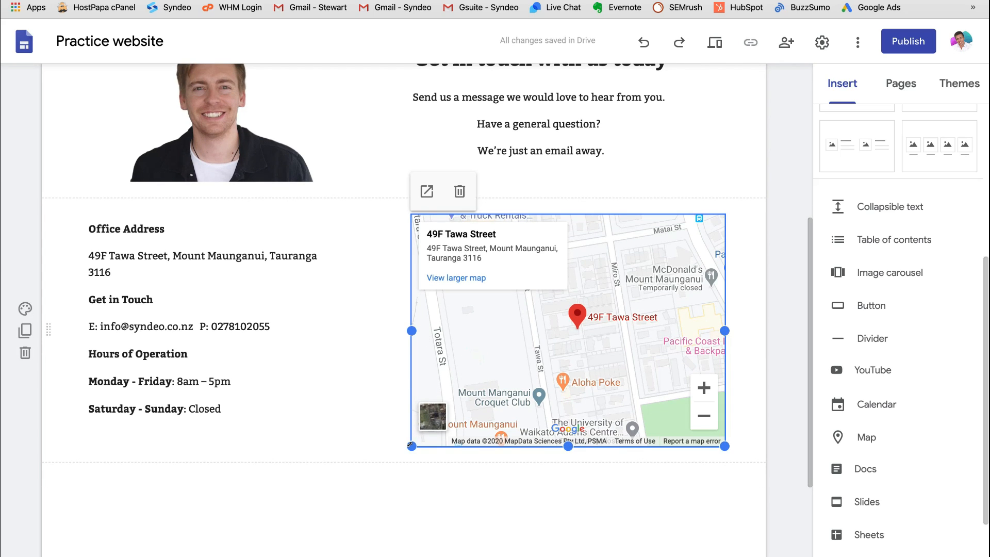
left_click_drag(411, 444, 424, 424)
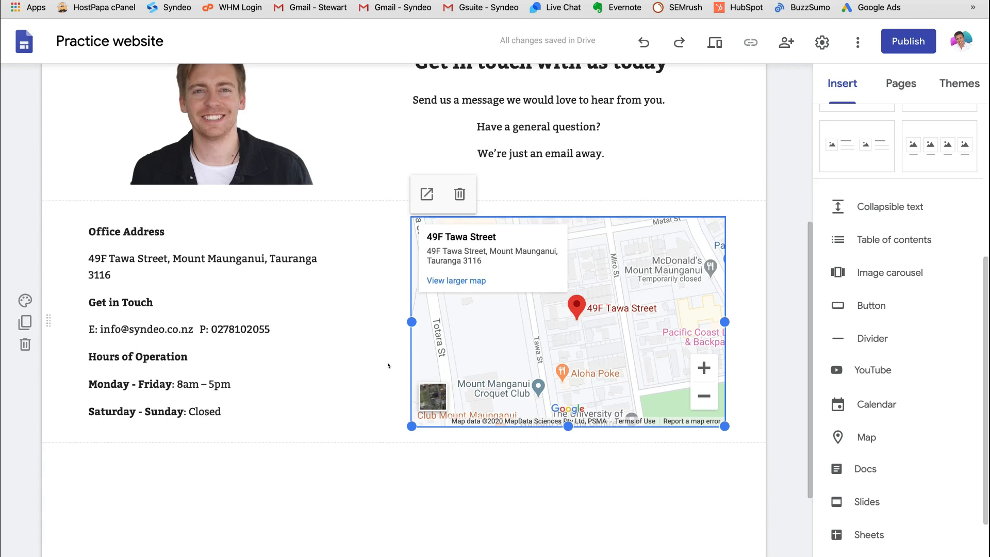
Insert a divider and move it between the "Get in touch with us today" section and the office details section
scroll(397, 382, "up", 3)
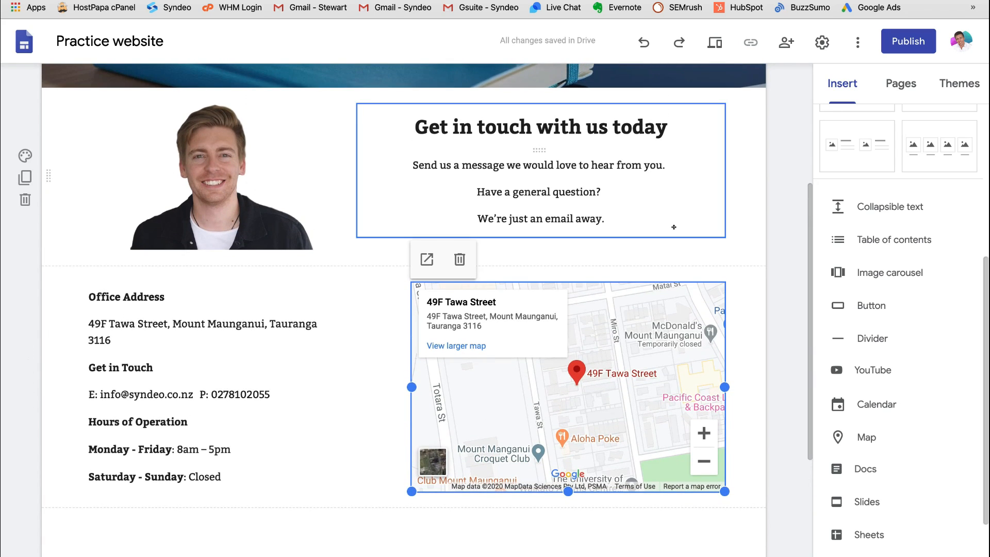
left_click(862, 335)
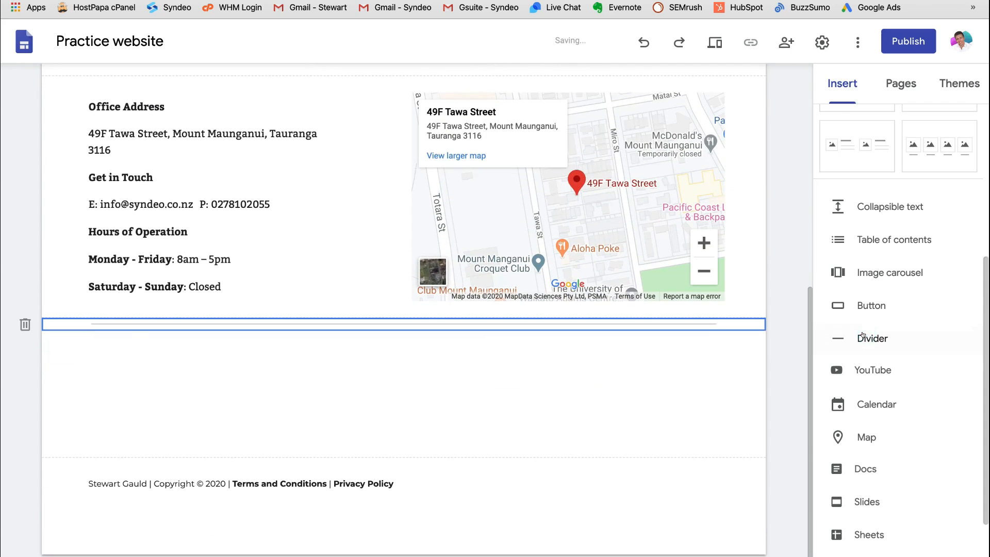
left_click_drag(67, 431, 55, 180)
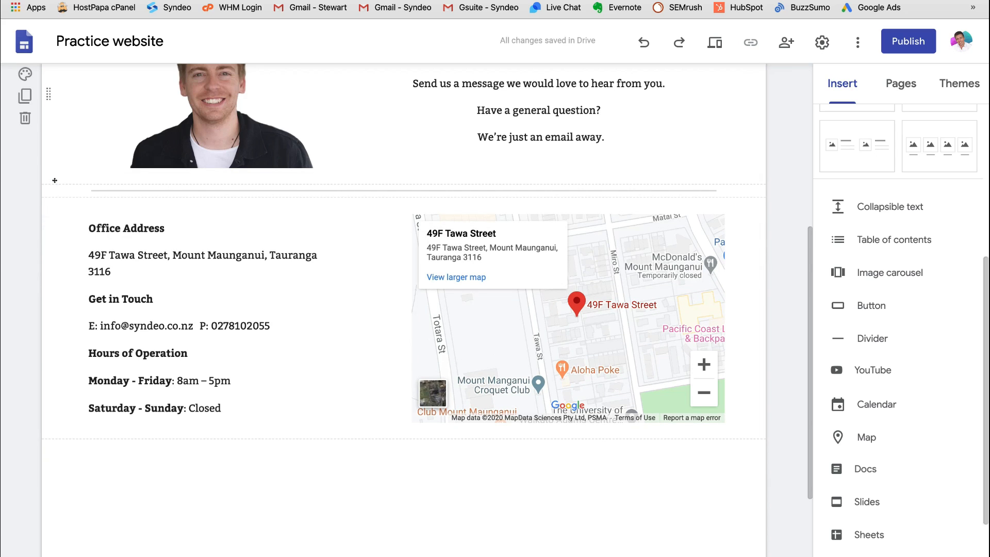
scroll(515, 258, "up", 5)
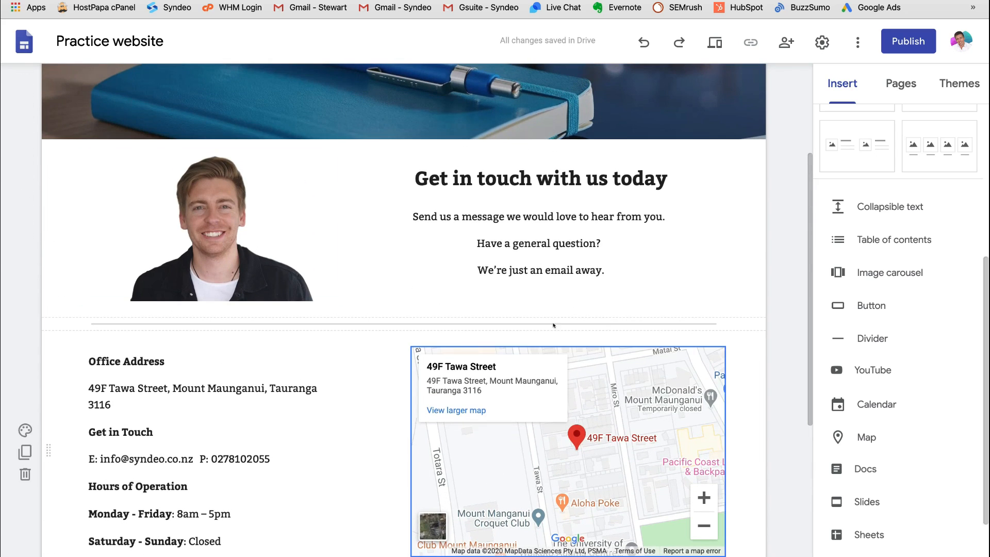
Insert a button named "Our services" that links to the site's Our services page
scroll(676, 282, "down", 5)
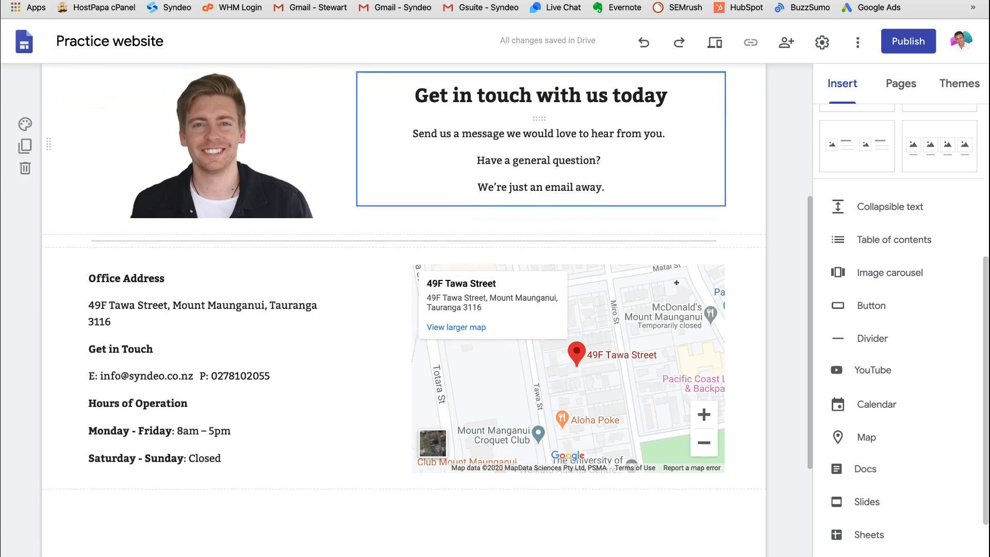
scroll(676, 282, "down", 2)
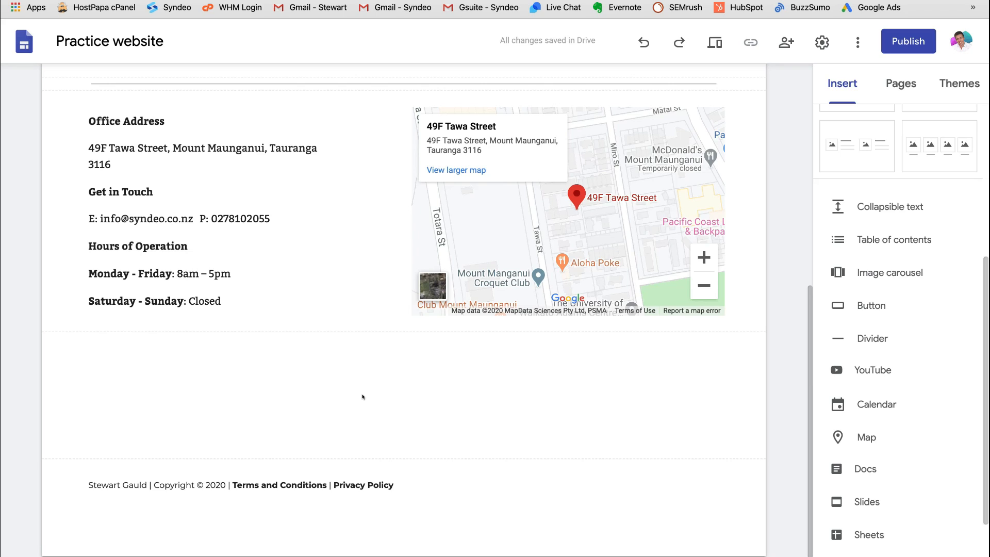
left_click(869, 306)
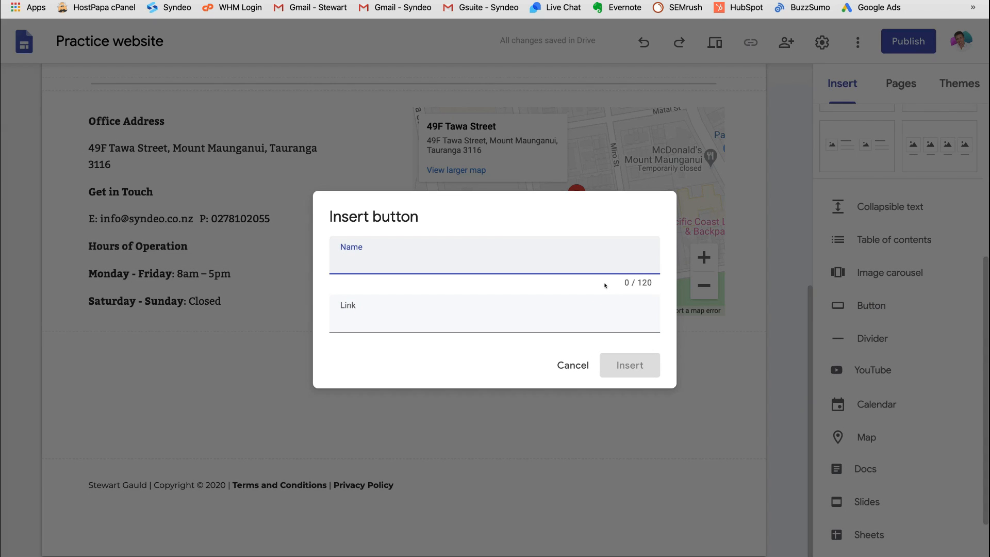
type("Our services")
left_click(510, 323)
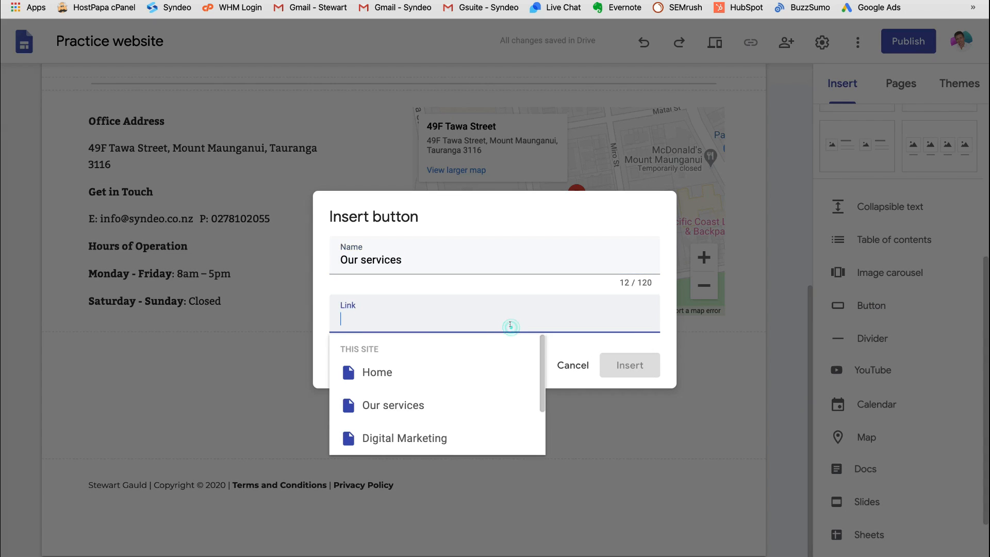
left_click(415, 403)
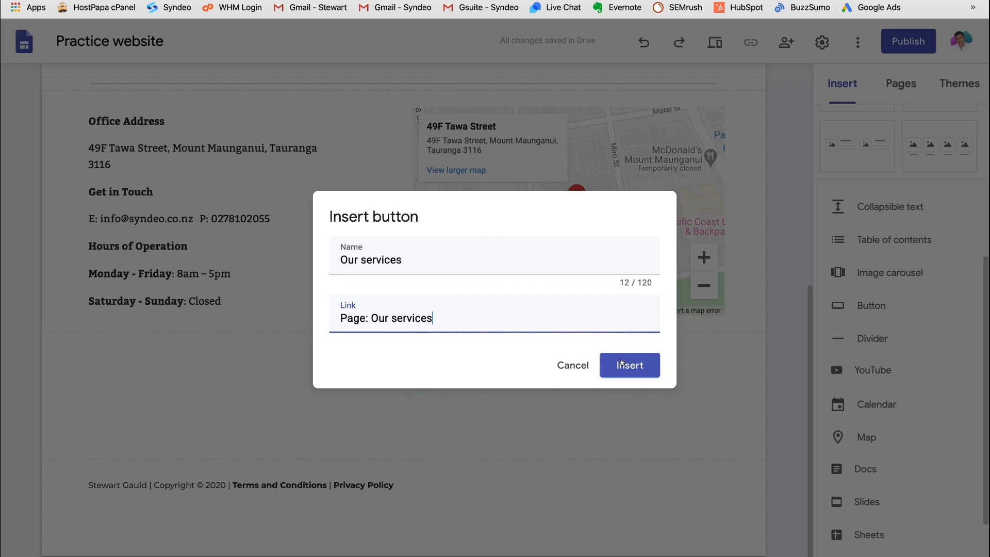
left_click(621, 364)
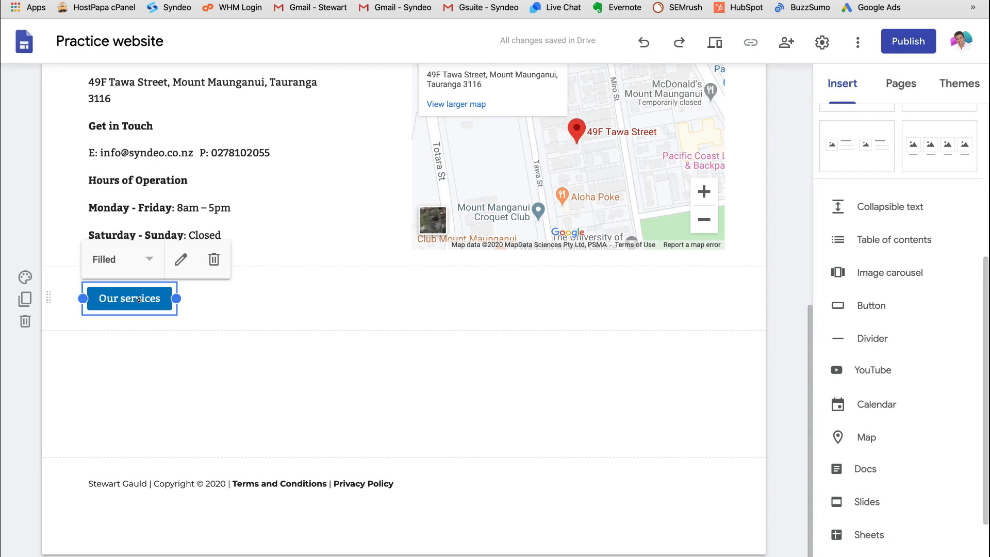
Widen the "Our services" button and center it in its section below the office details and map
left_click_drag(145, 298, 505, 295)
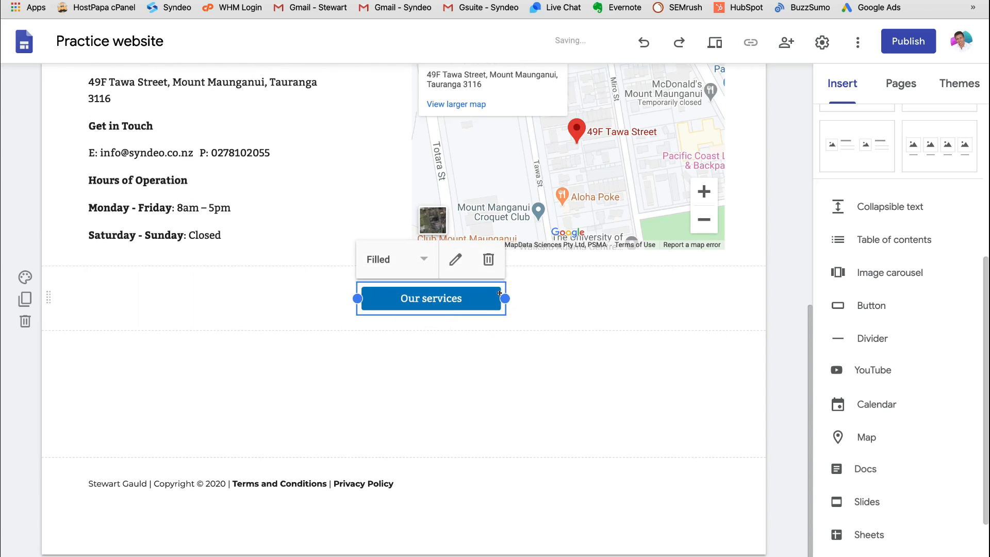
mouse_move(429, 300)
left_mouse_down()
mouse_move(415, 339)
mouse_move(411, 291)
mouse_move(345, 293)
mouse_move(510, 287)
mouse_move(419, 289)
left_mouse_up()
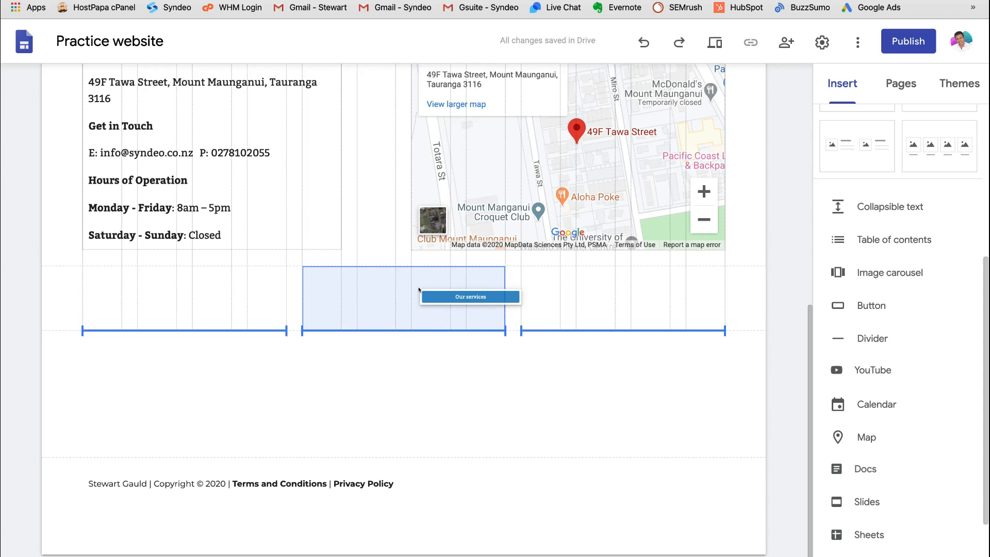
left_click_drag(418, 289, 448, 293)
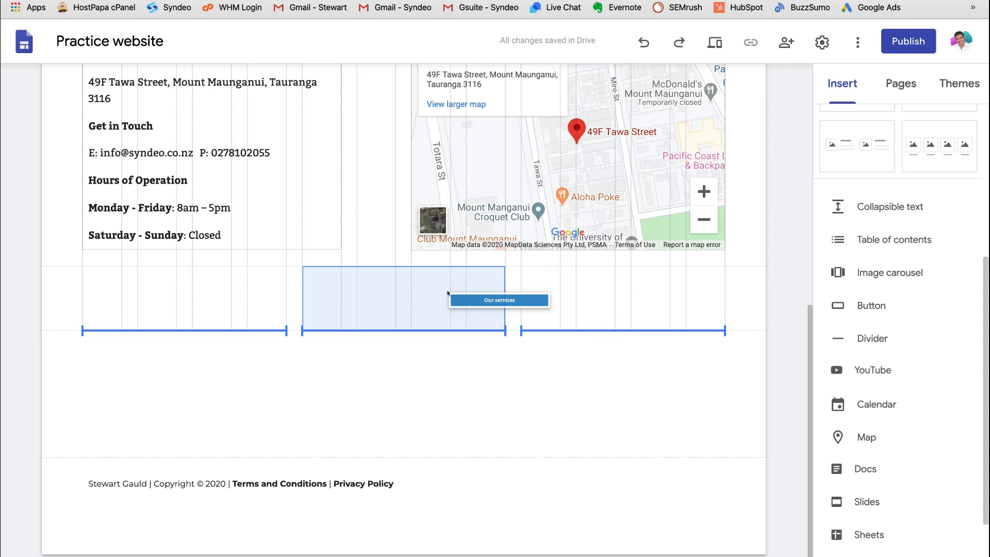
left_click_drag(446, 289, 446, 290)
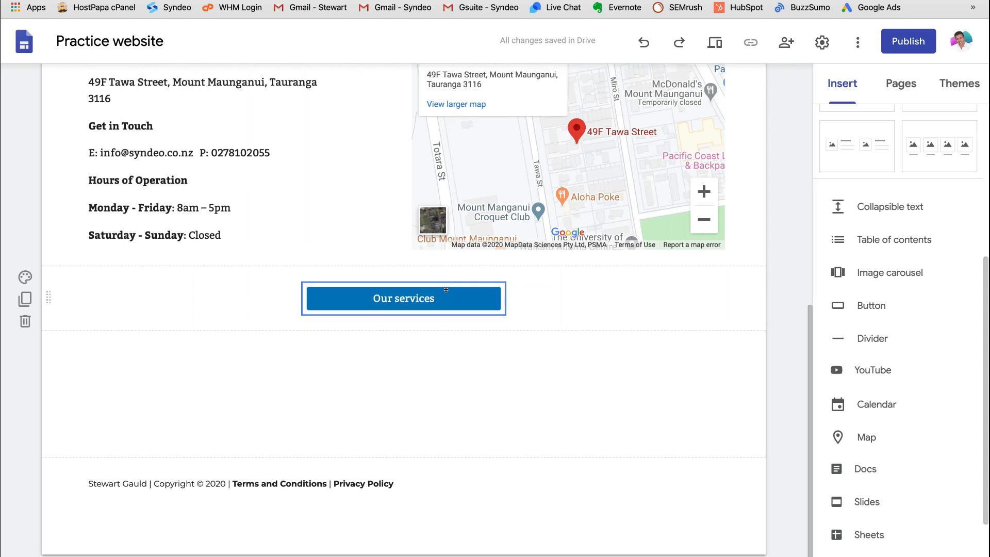
Add an empty text box below the "Our services" button and set its section background to Emphasis 2
double_click(325, 375)
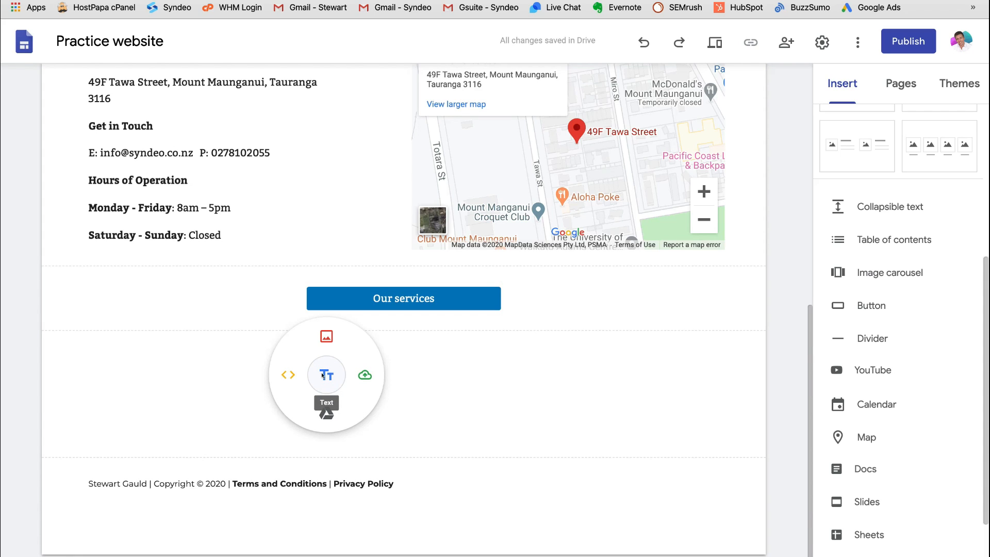
left_click(322, 374)
left_click(25, 279)
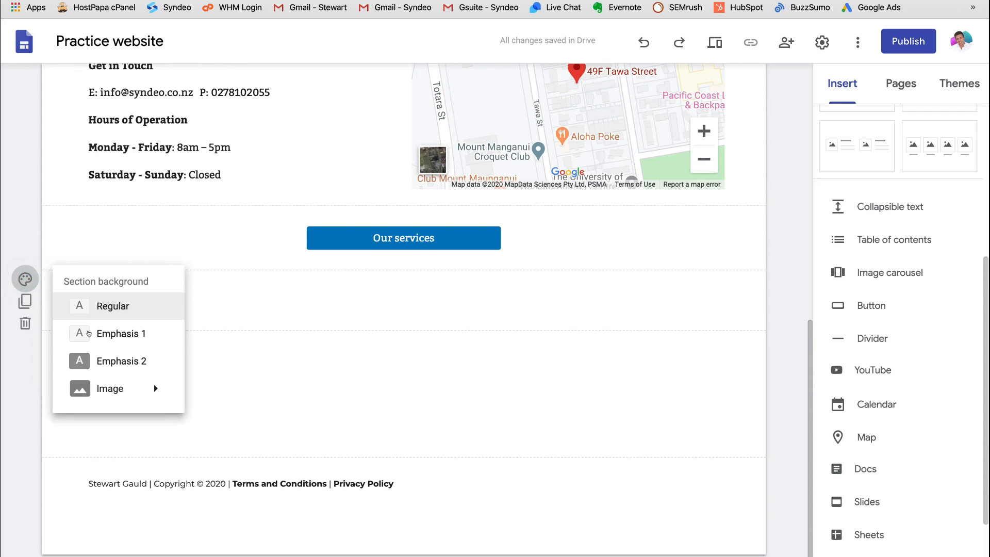
left_click(98, 359)
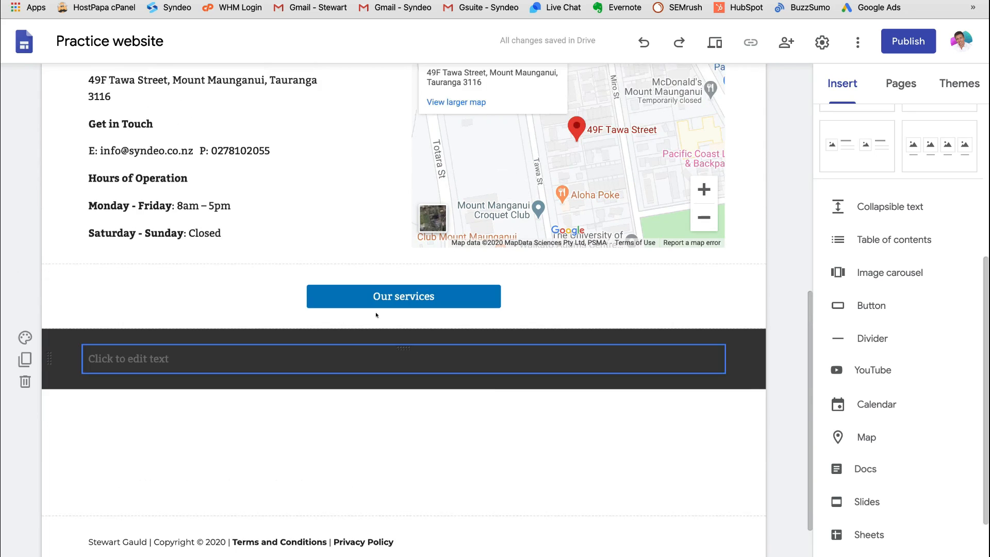
Review the Contact page layout from the header image down to the dark section below the button
scroll(342, 340, "up", 8)
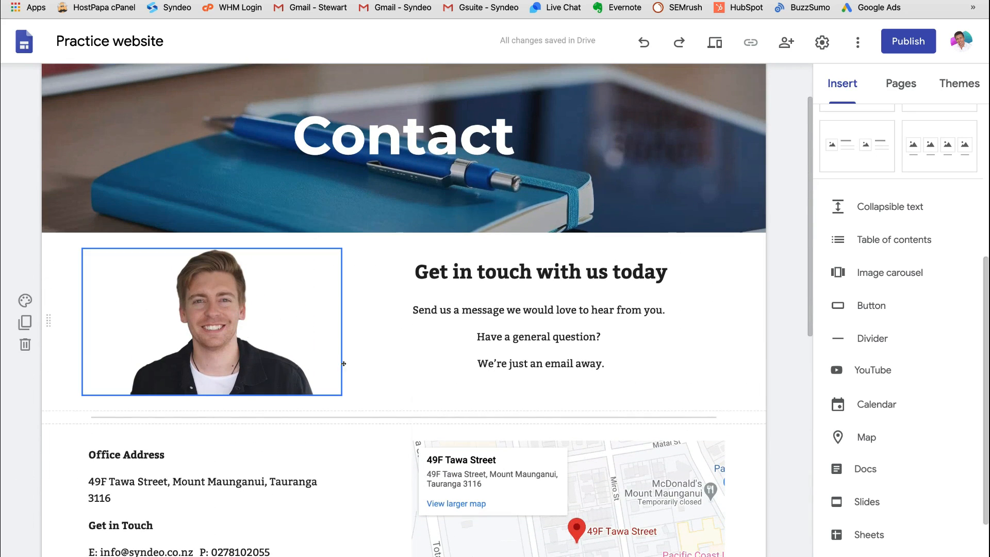
scroll(344, 365, "down", 8)
scroll(346, 367, "up", 8)
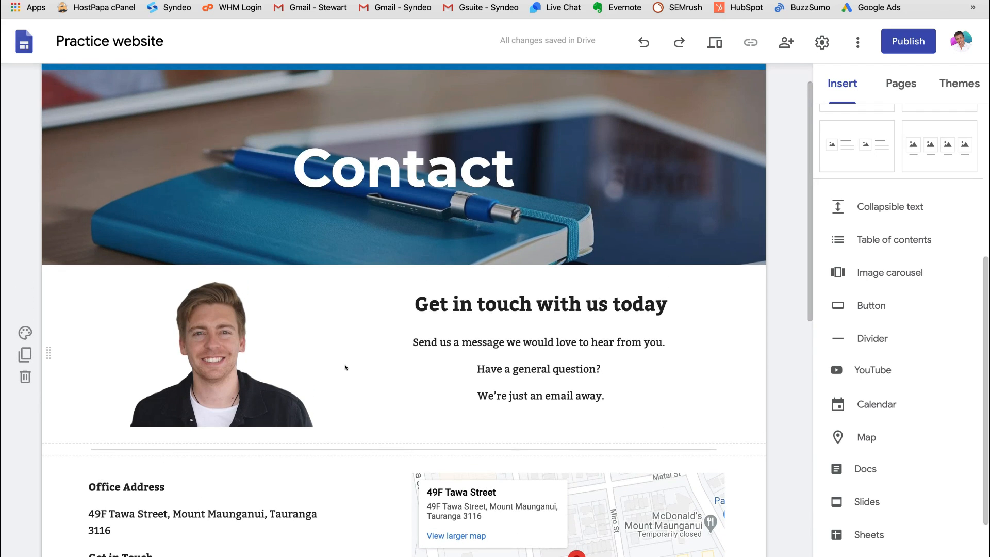
scroll(344, 367, "up", 1)
scroll(345, 366, "down", 4)
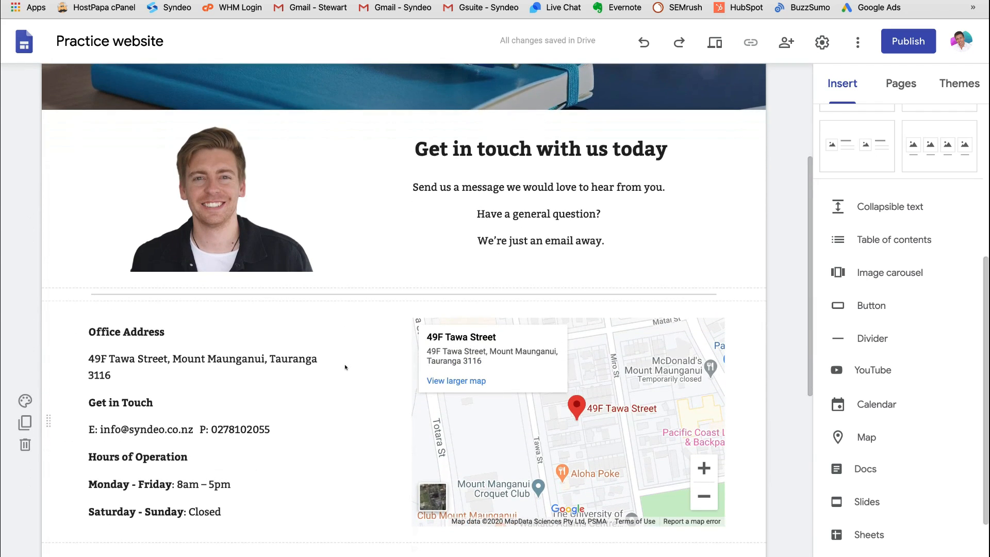
scroll(345, 367, "down", 1)
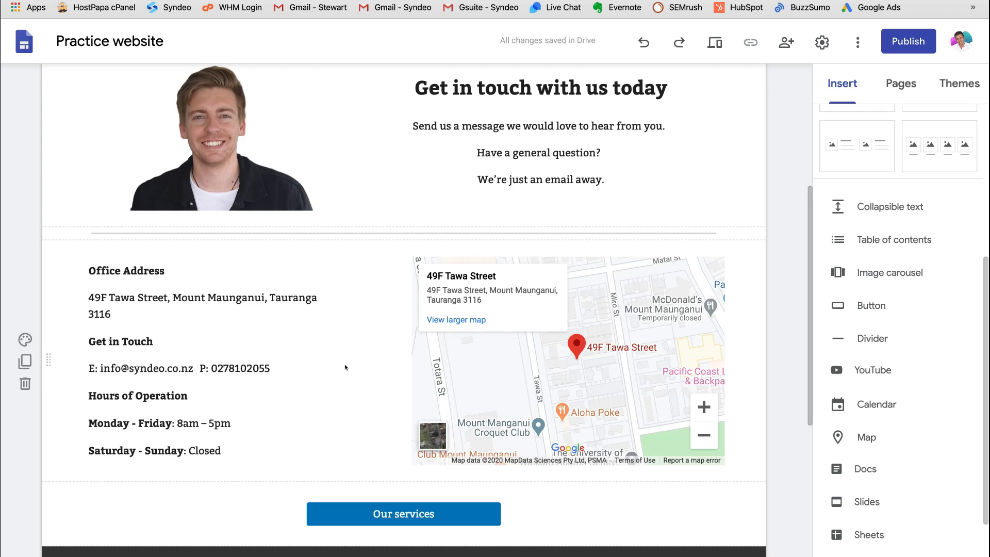
scroll(346, 367, "down", 1)
scroll(345, 367, "down", 1)
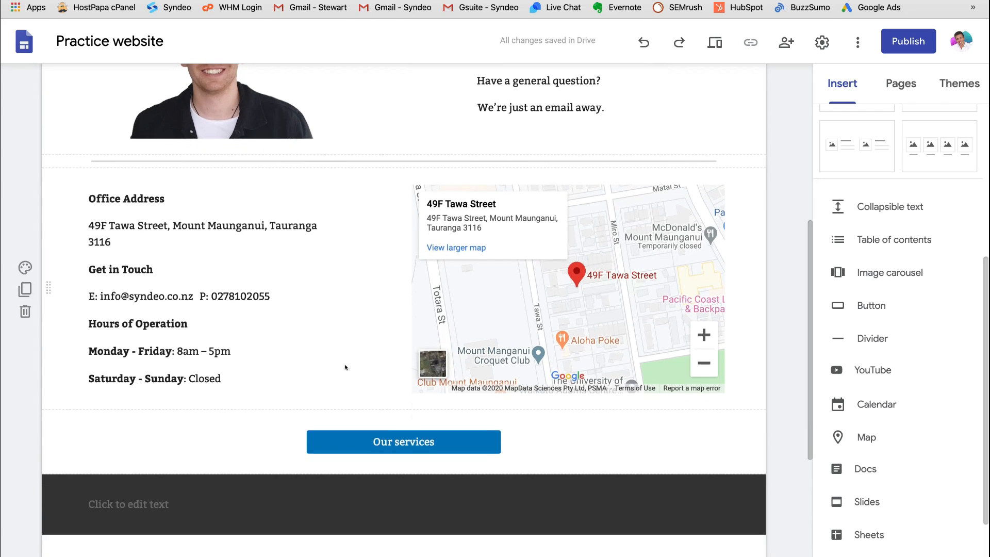
scroll(345, 367, "up", 7)
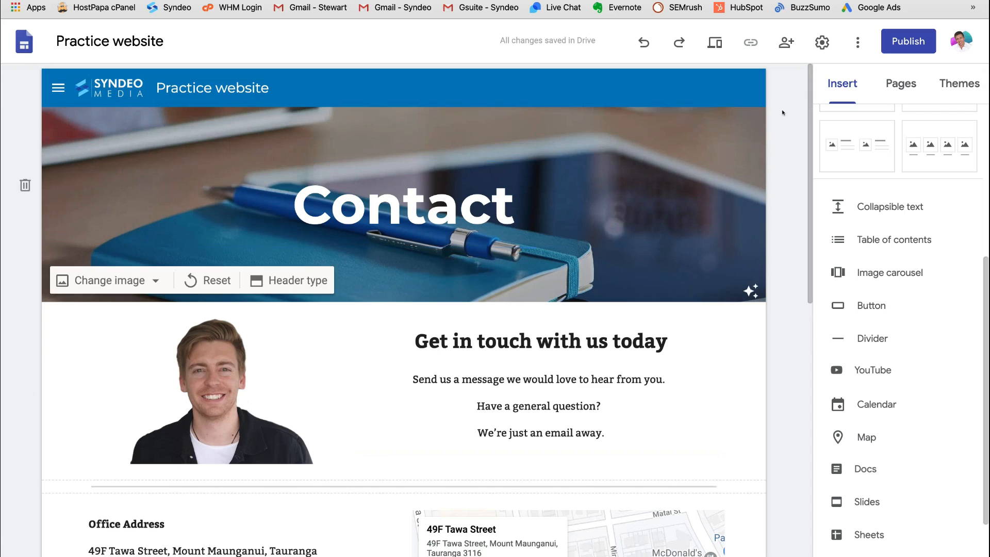
Open the Our services page for editing and capitalize its header title as "Our Services"
left_click(901, 83)
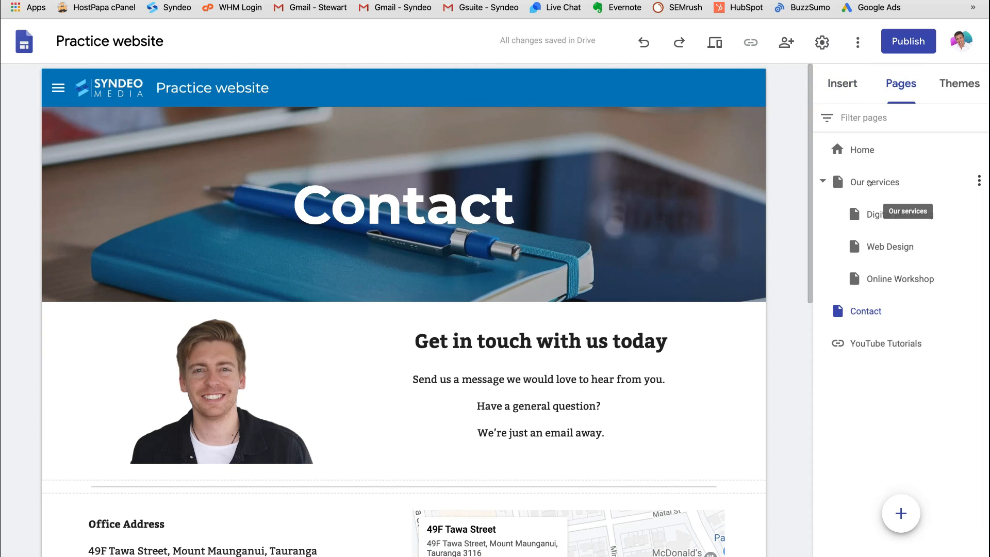
left_click(869, 183)
left_click(377, 213)
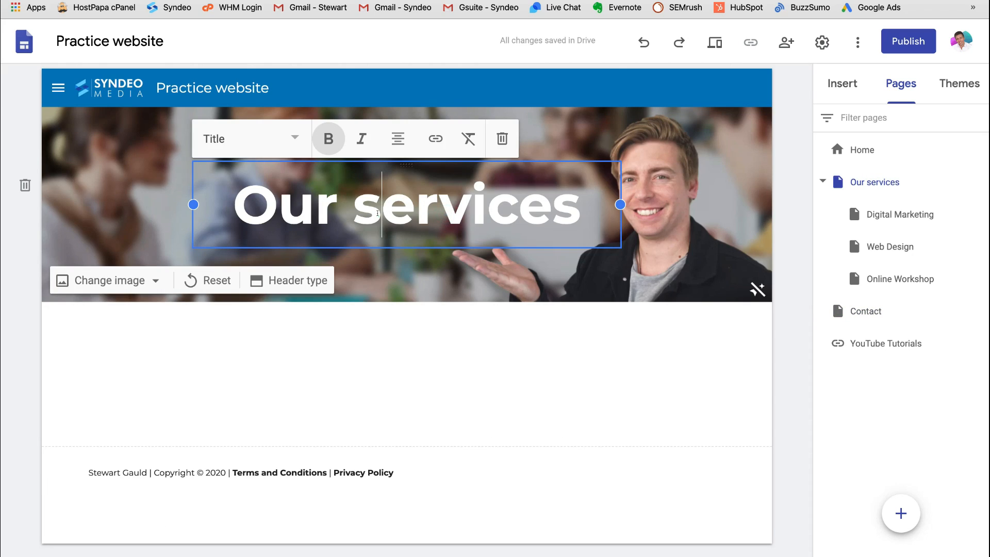
key("BackSpace")
type("S")
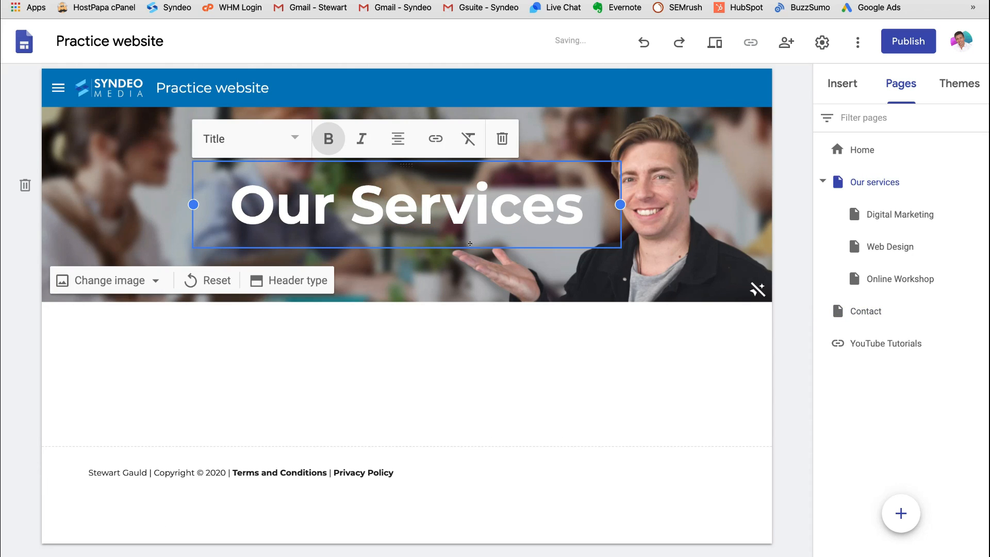
left_click(293, 208)
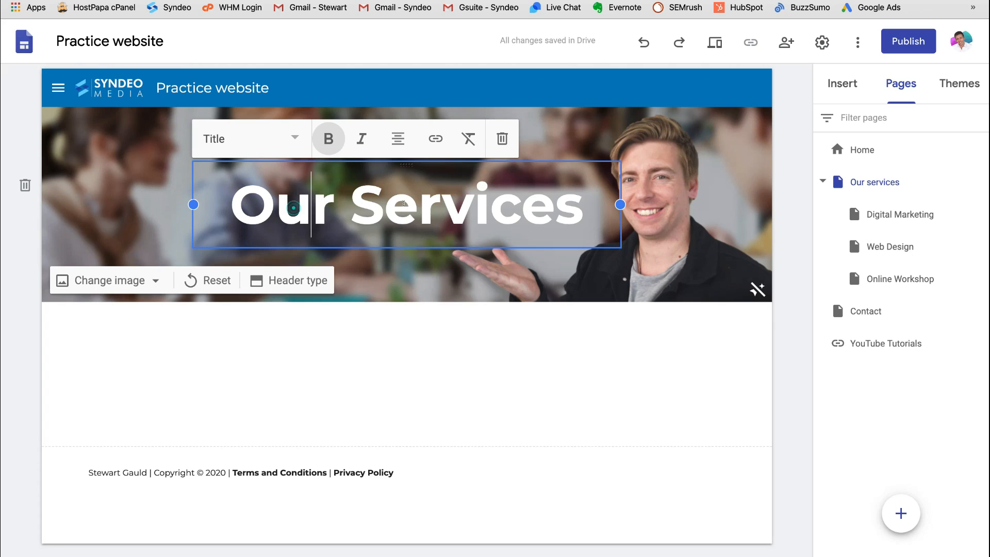
left_click(405, 205)
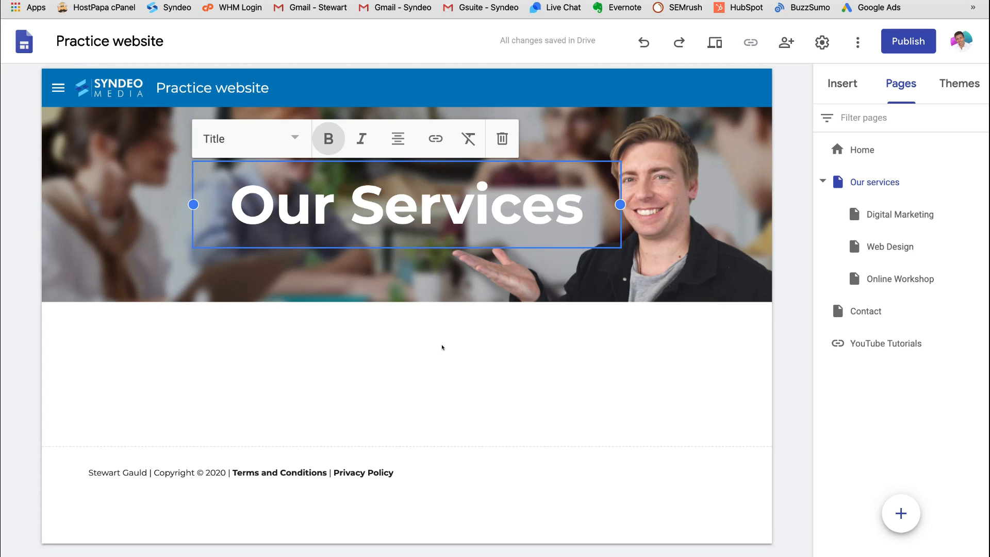
Replace the Our Services header image with the gallery photo of a laptop, coffee cup, notebook and pen on a wooden desk
mouse_move(124, 279)
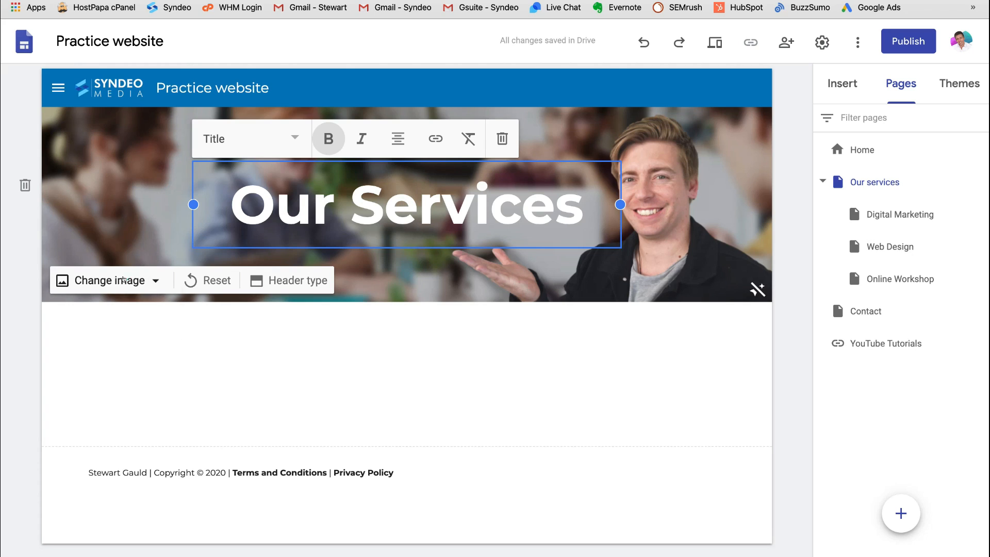
left_click(123, 279)
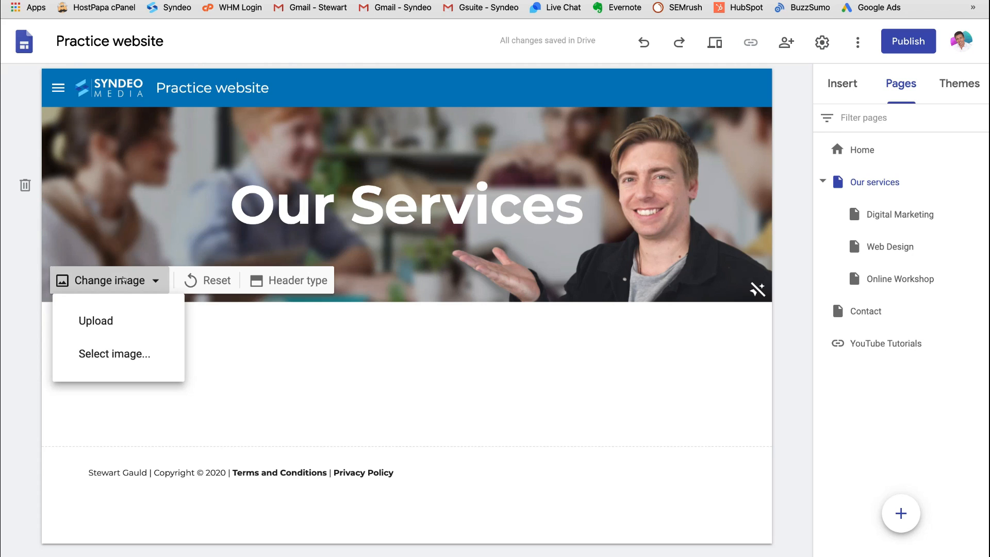
left_click(152, 361)
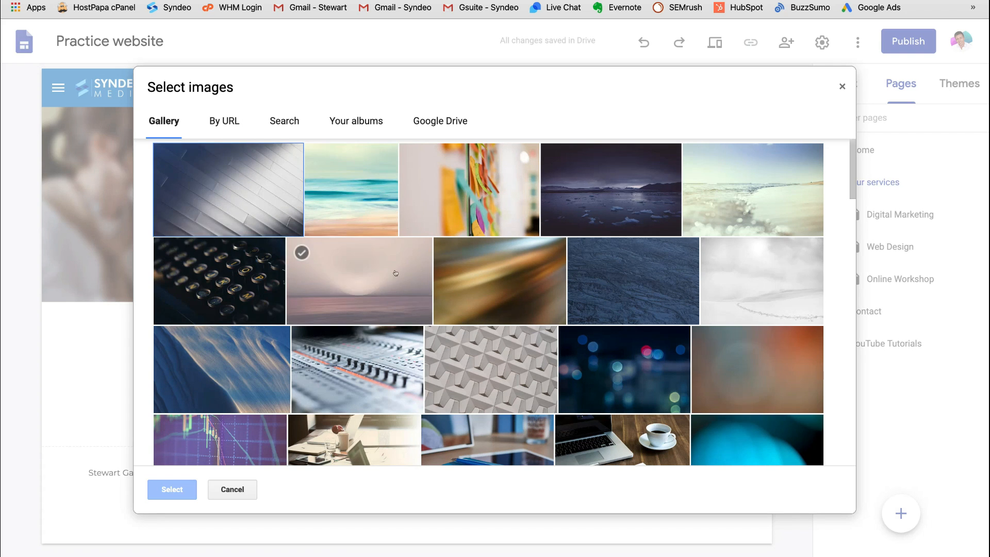
scroll(448, 280, "down", 2)
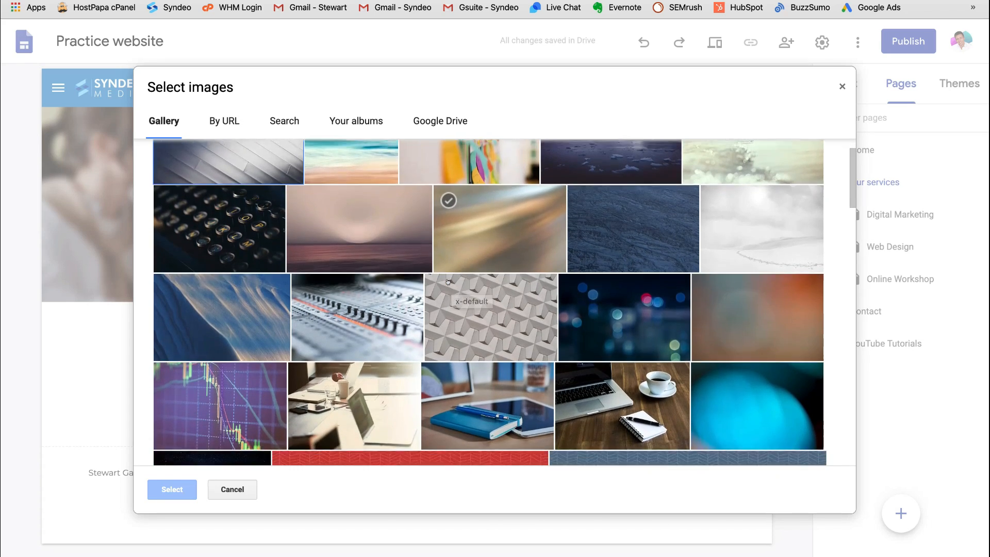
scroll(448, 281, "down", 4)
double_click(620, 287)
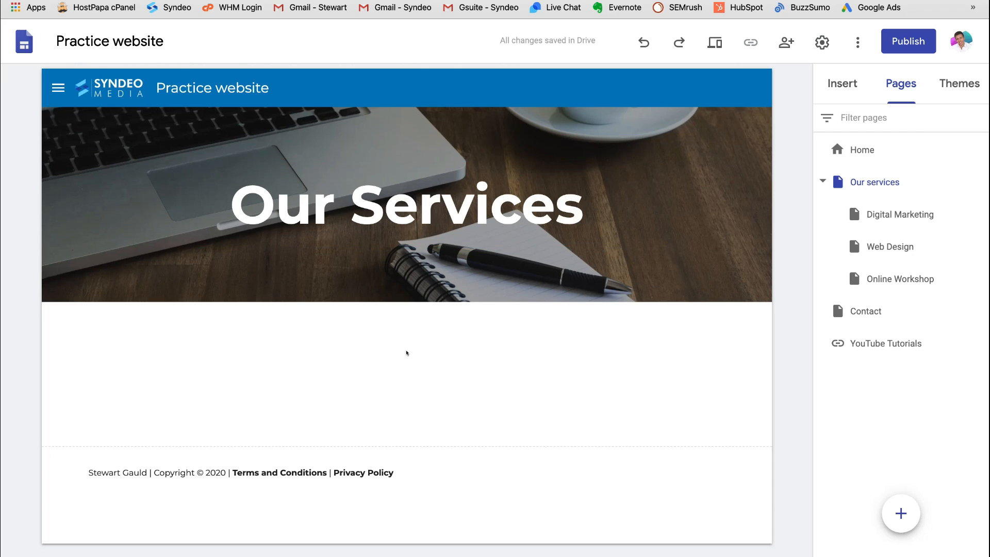
Insert the layout with three columns of image, heading and text below the Our Services header
mouse_move(352, 496)
left_click(846, 87)
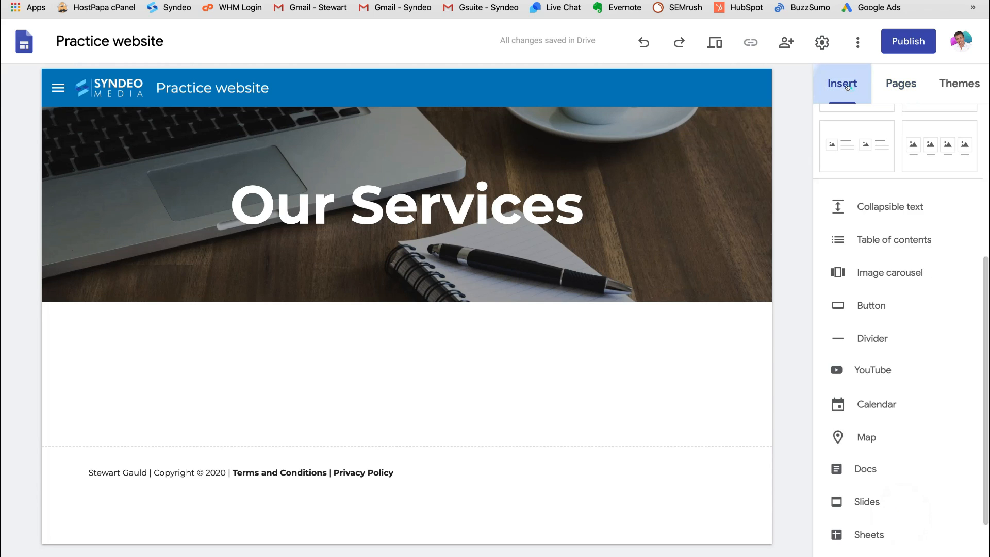
scroll(879, 262, "down", 1)
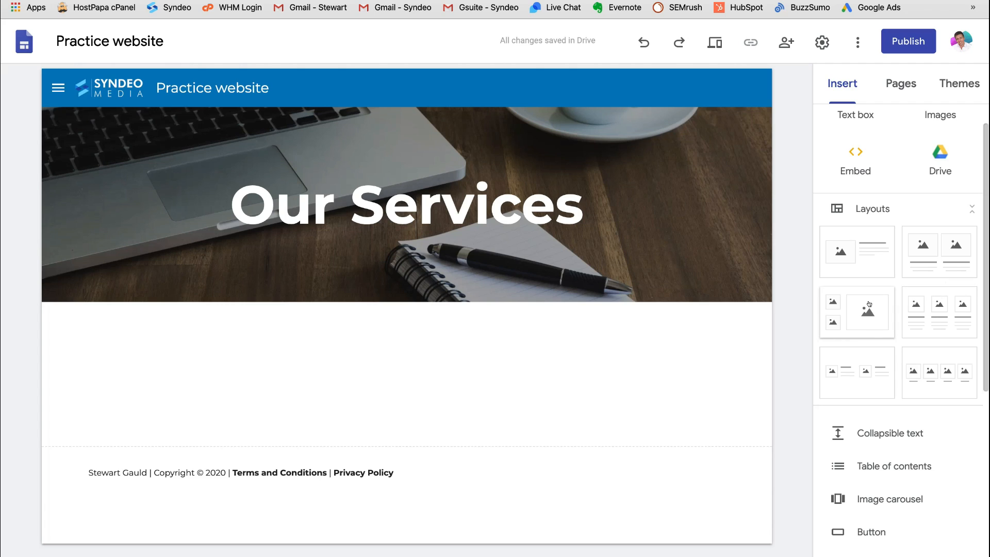
left_click(935, 314)
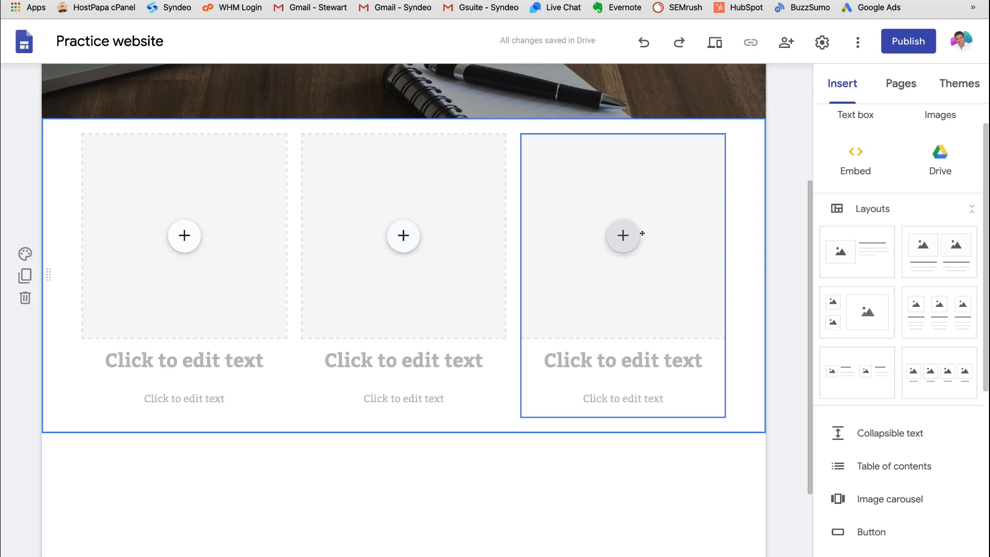
Upload Digital marketing.png from the Our services folder into the first column and enter the heading "Digital Marketing" below it
left_click(173, 236)
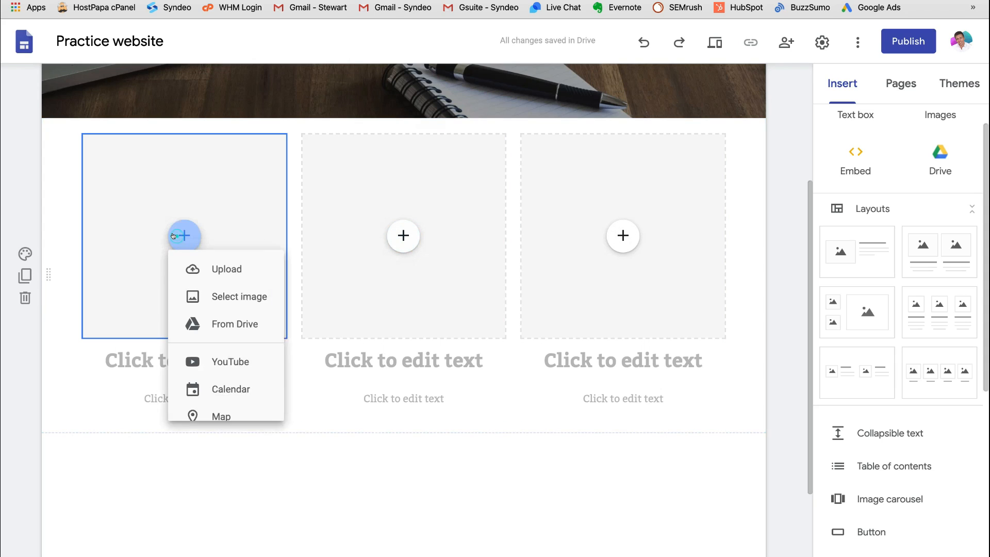
left_click(226, 280)
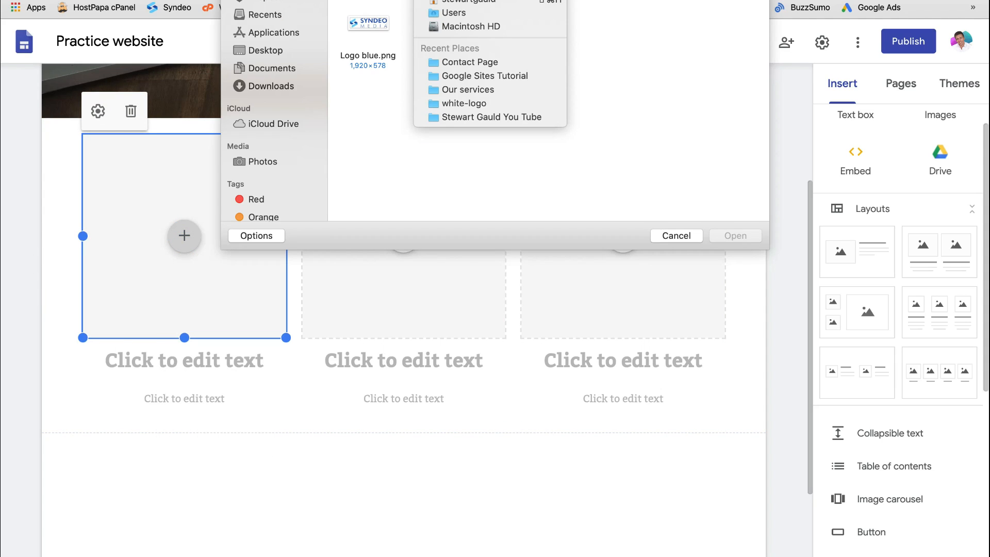
left_click(484, 75)
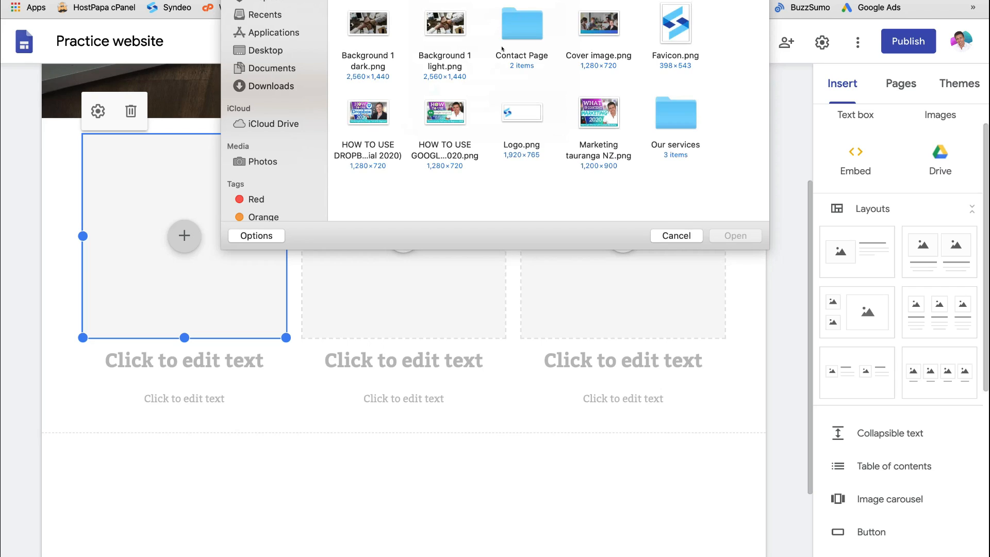
double_click(663, 112)
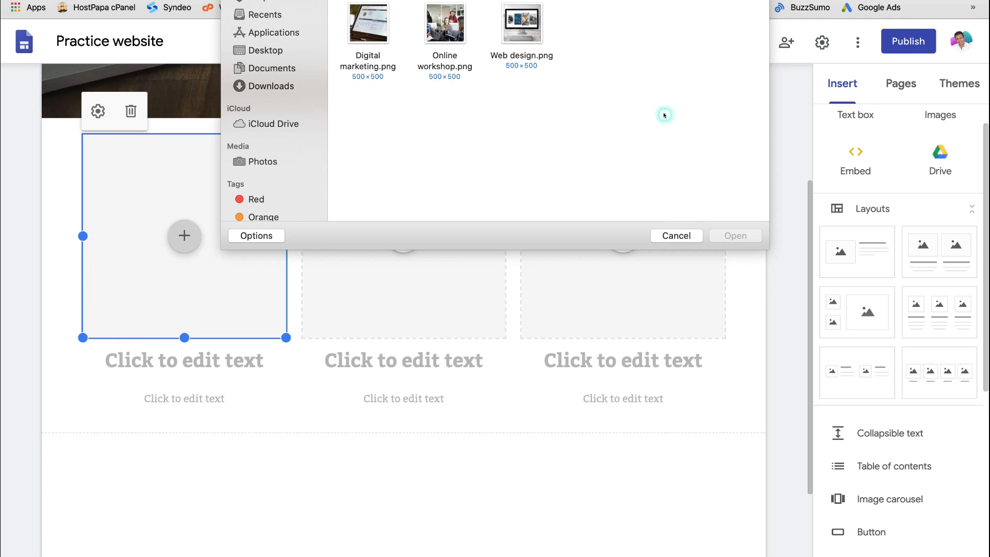
left_click(387, 34)
left_click(742, 237)
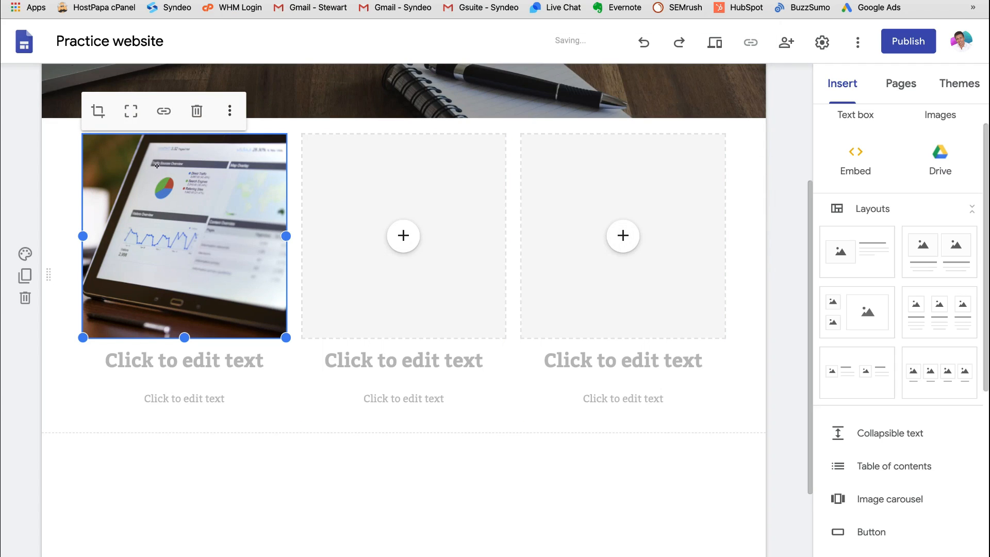
left_click(185, 359)
type("Digital Marketing")
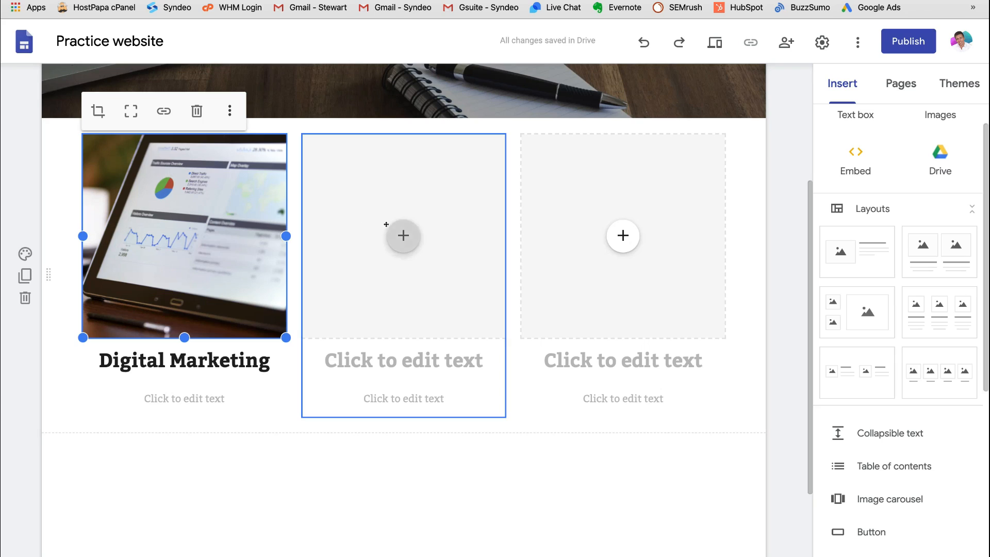
Upload Web design.png into the middle column and enter the heading "Web Design" below it
left_click(403, 235)
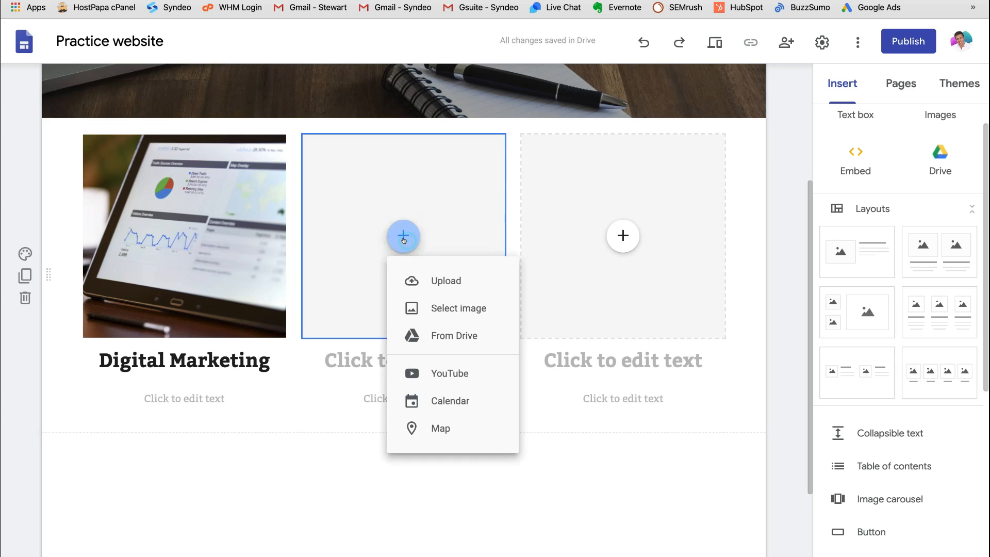
left_click(434, 278)
left_click(399, 356)
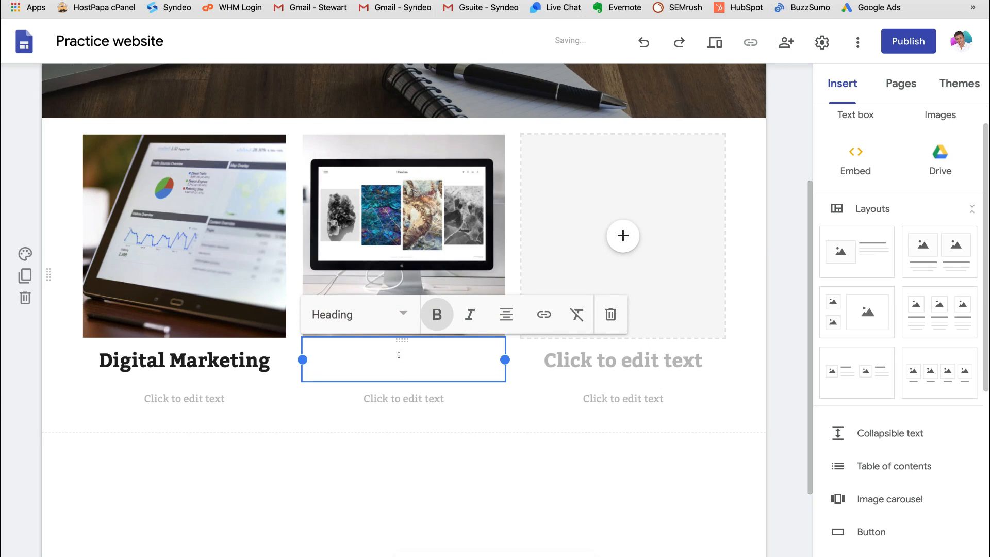
type("Web Design")
Upload Online workshop.png into the third column and enter the heading "Online Workshop" below it
left_click(580, 232)
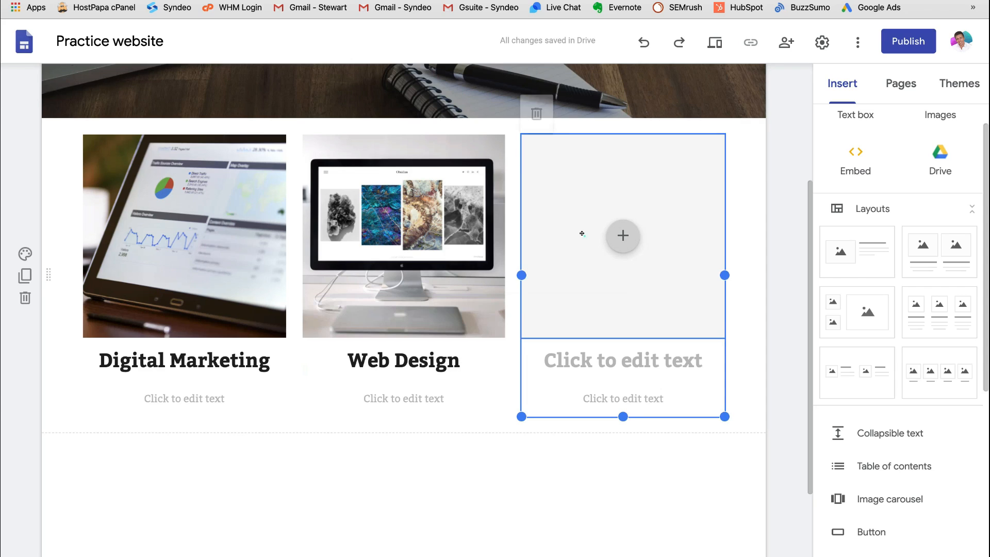
left_click(624, 236)
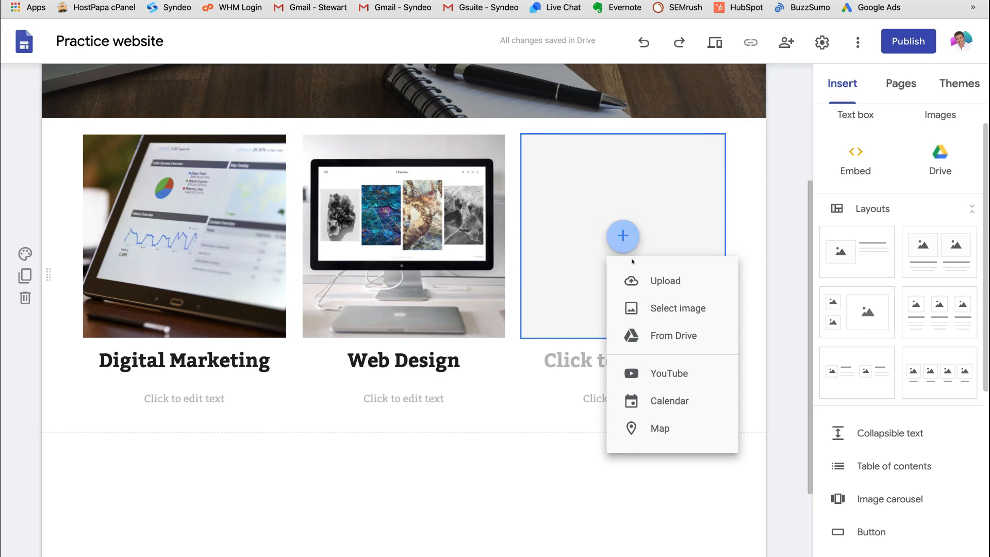
left_click(655, 278)
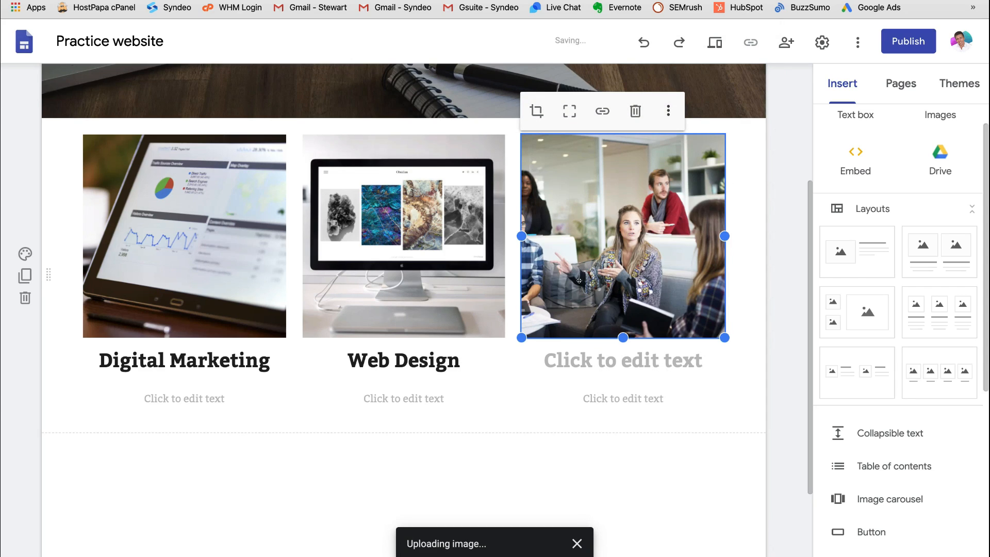
left_click(574, 366)
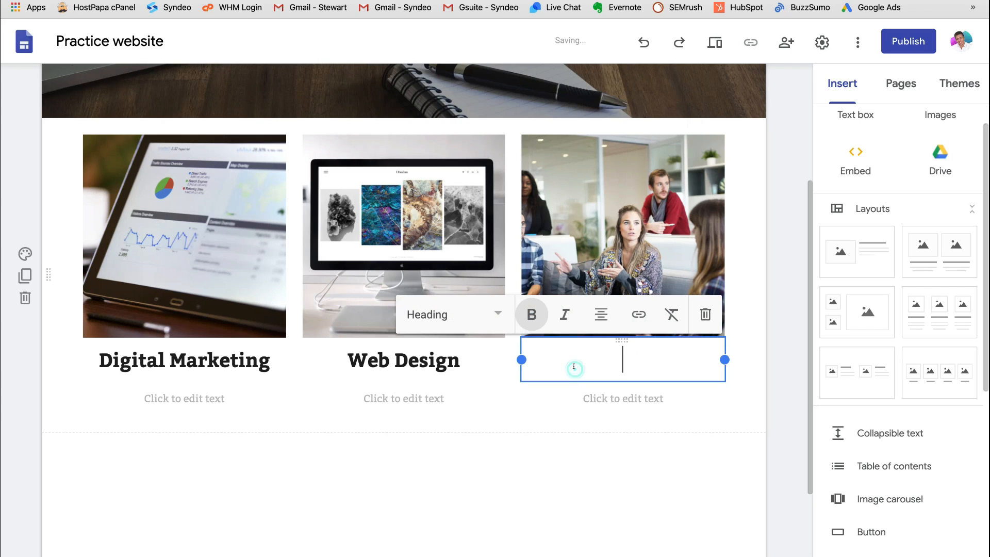
type("Online Workshop")
Copy "Be Heard, Be Found." from the Google Docs content document into the text field under the Digital Marketing heading
left_click(403, 398)
left_click(184, 398)
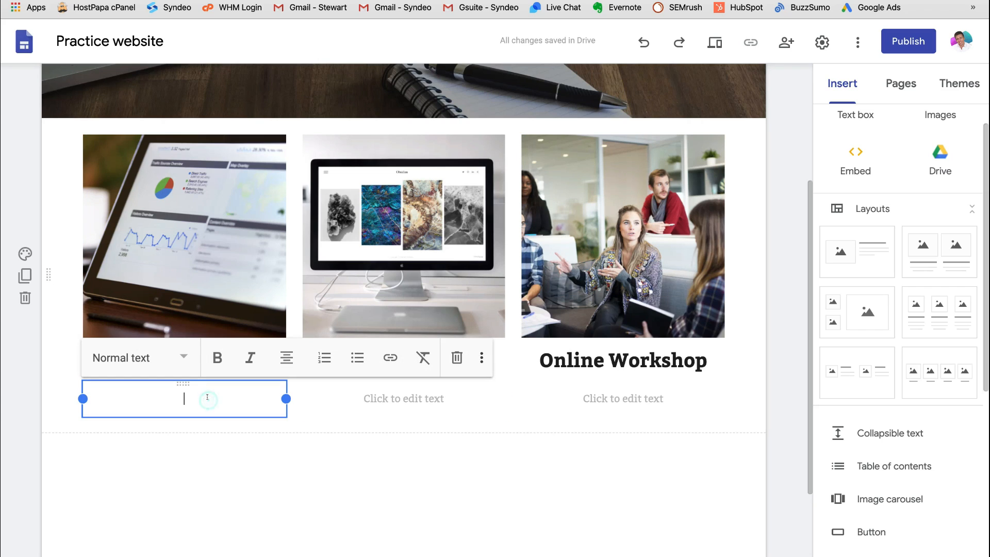
left_click(220, 397)
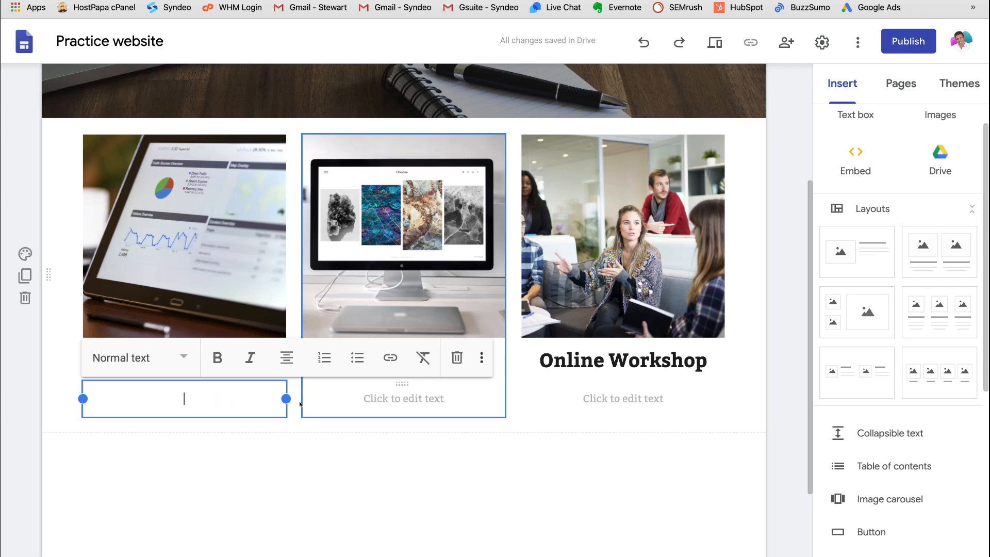
left_click(298, 404)
left_click(240, 394)
key("ctrl+Tab")
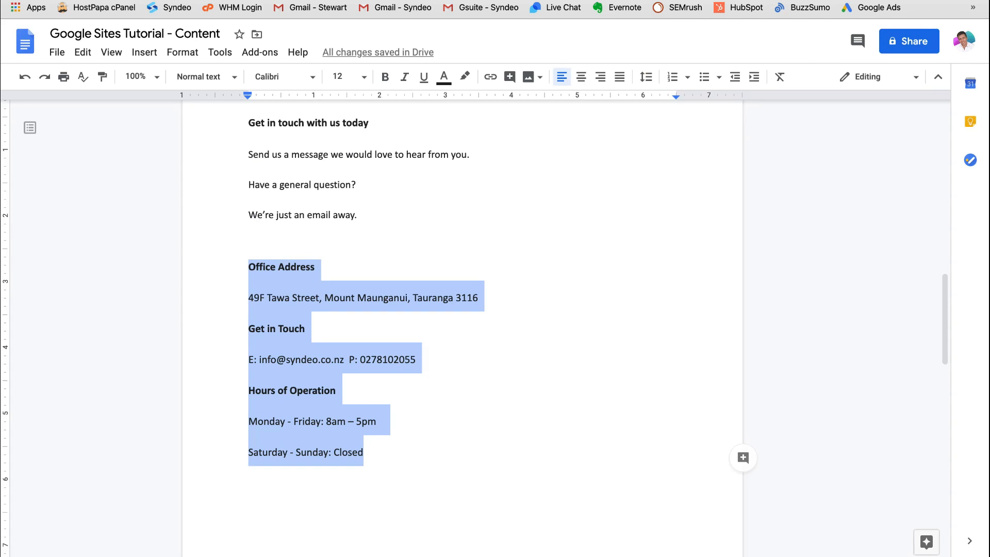
scroll(557, 281, "down", 10)
left_click_drag(436, 366, 334, 362)
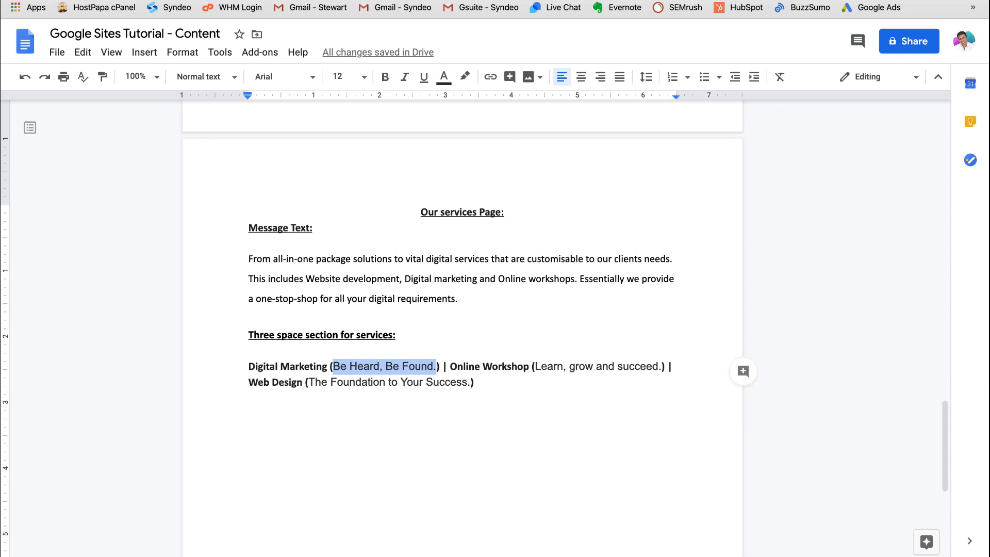
key("ctrl+c")
key("ctrl+shift+Tab")
key("ctrl+v")
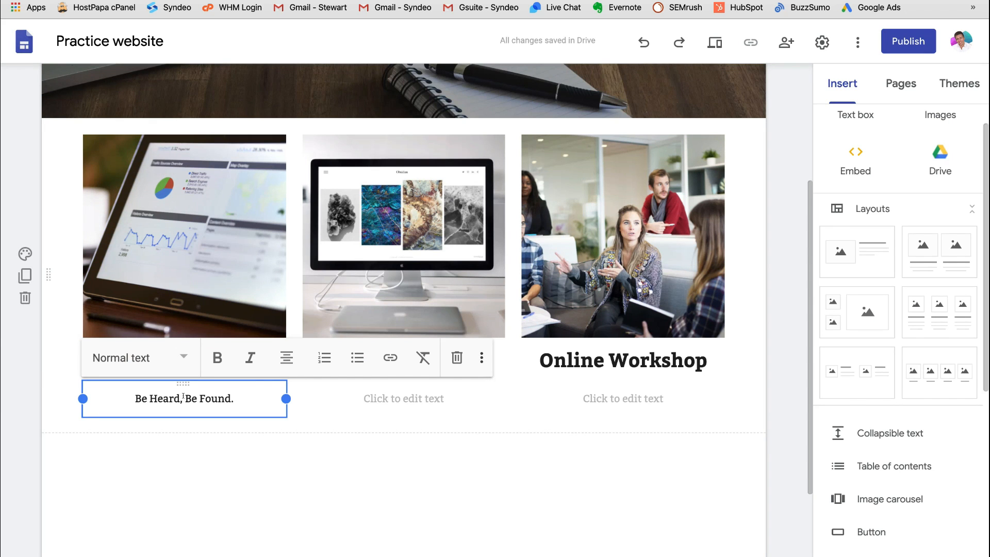
Copy "The Foundation to Your Success." from the Google Docs content document into the text field under the Web Design heading
key("ctrl+Tab")
left_click_drag(472, 382, 309, 382)
key("ctrl+c")
key("ctrl+shift+Tab")
left_click(418, 397)
key("ctrl+v")
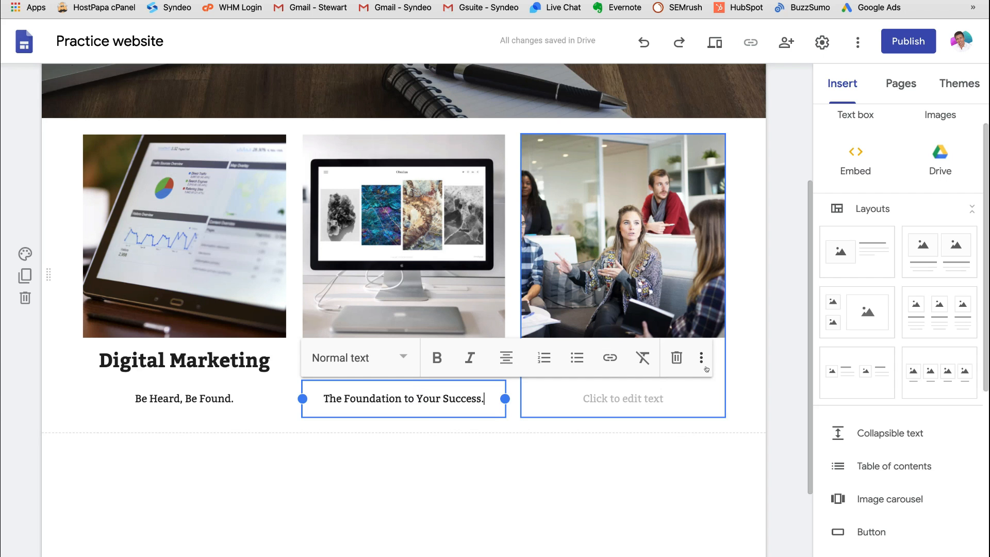
Copy "Learn, grow and succeed." from the Google Docs content document into the text field under the Online Workshop heading
left_click(747, 401)
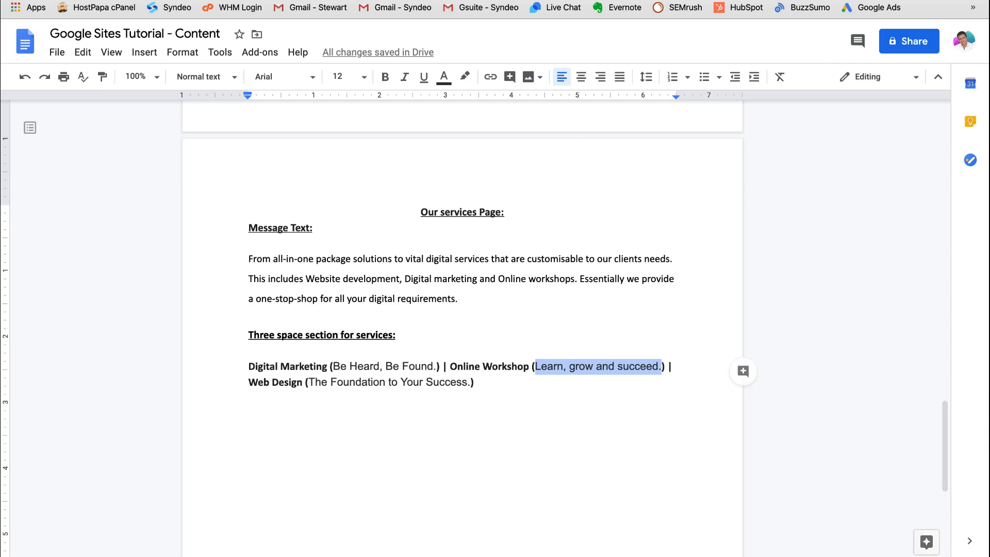
key("ctrl+c")
key("ctrl+shift+Tab")
left_click(610, 398)
key("ctrl+v")
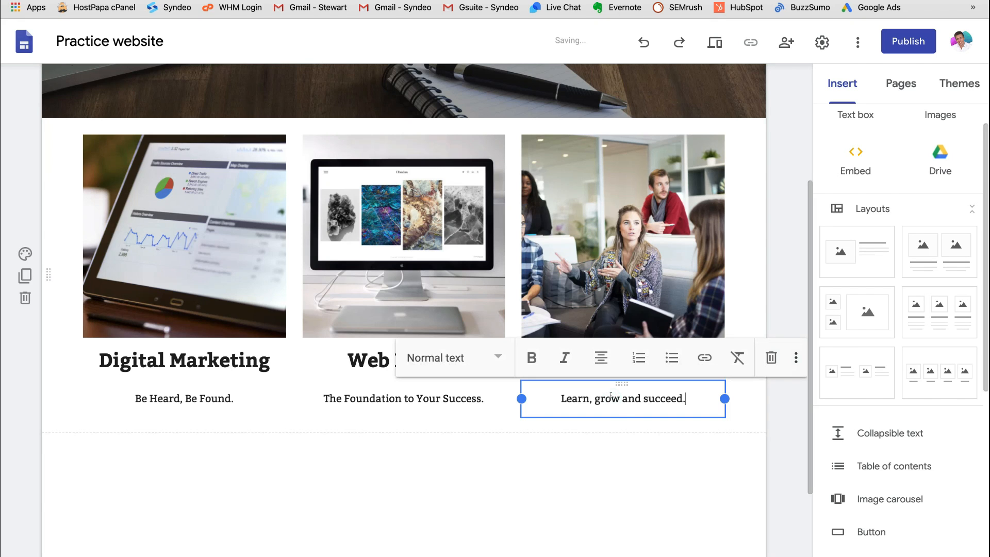
left_click(614, 446)
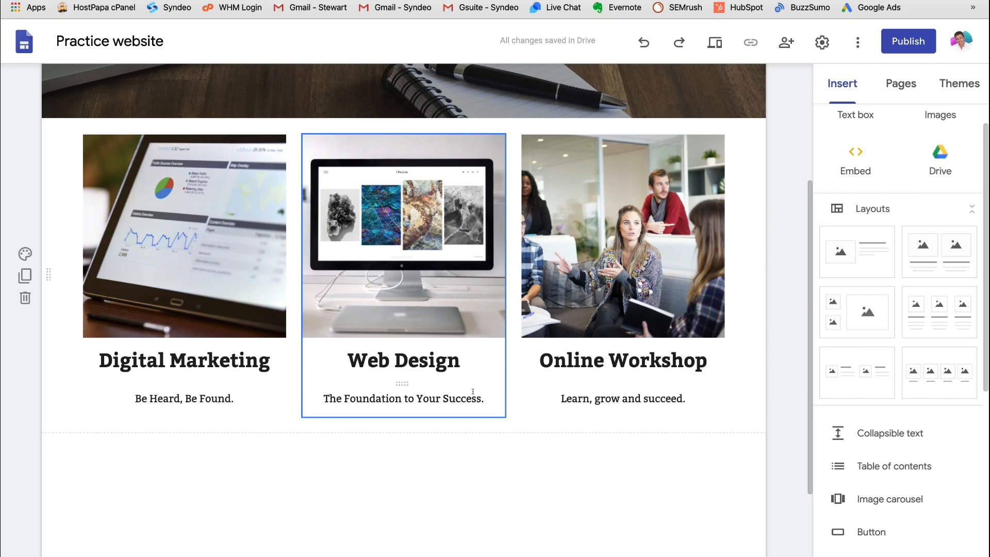
Review the three service columns against the site's page list and the service subpages in the site navigation
scroll(473, 395, "down", 2)
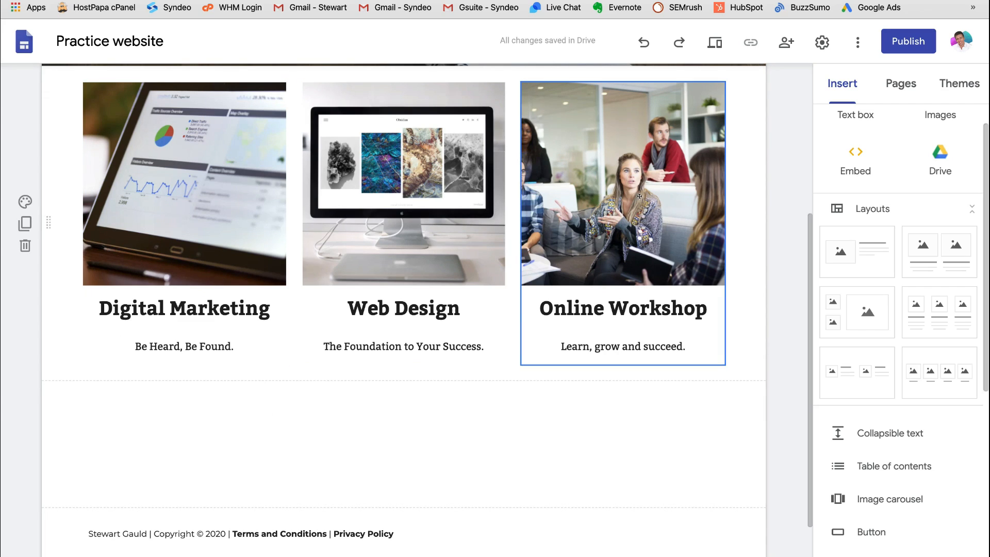
left_click(900, 84)
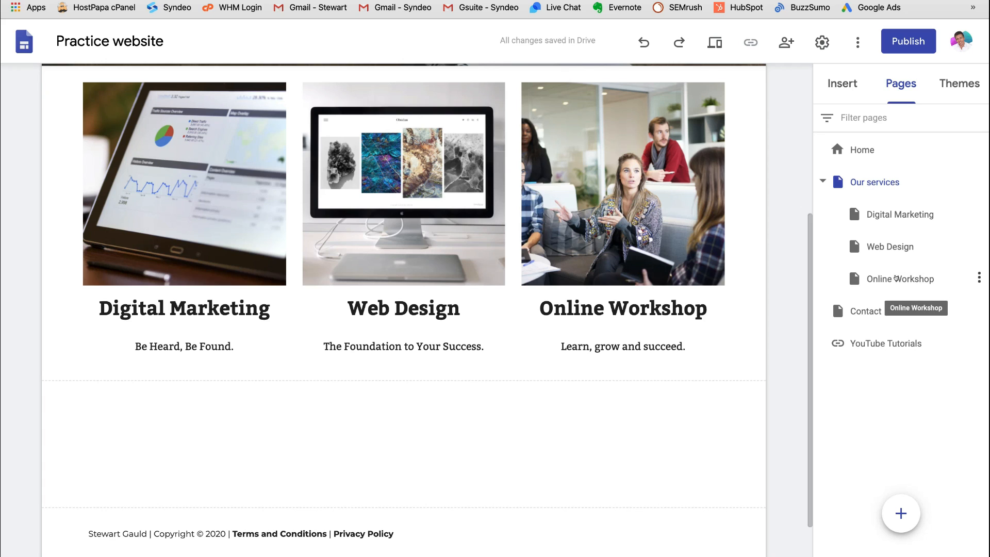
scroll(619, 258, "up", 5)
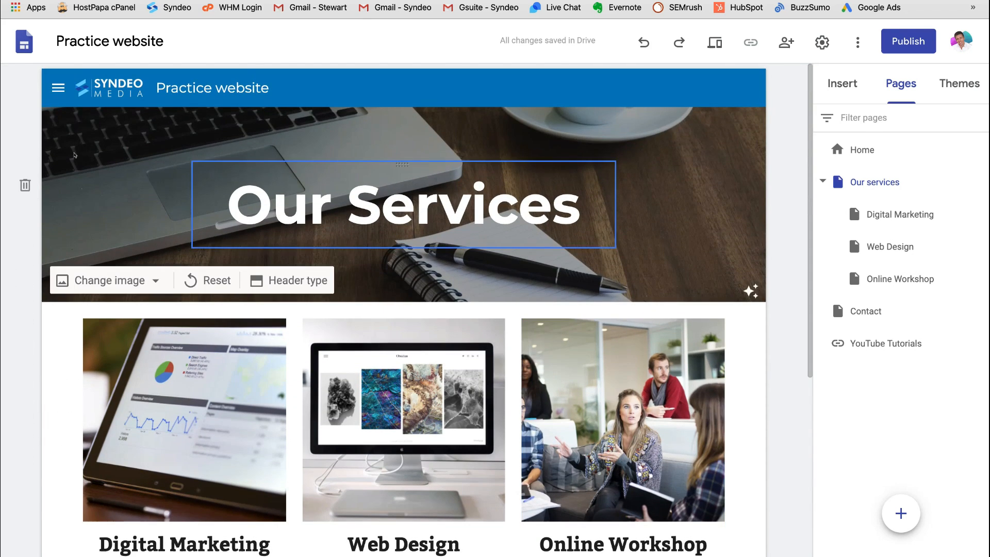
left_click(57, 87)
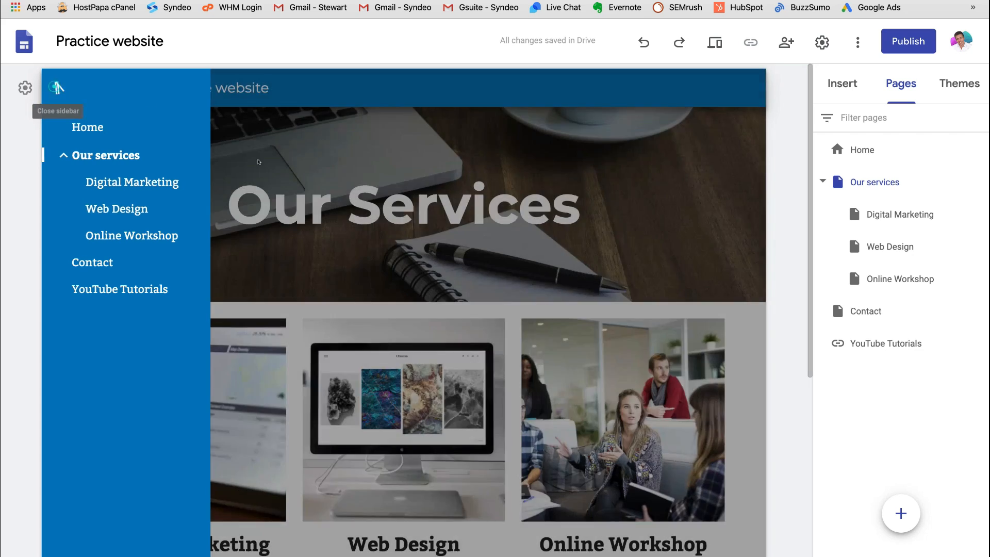
left_click(58, 88)
scroll(345, 236, "down", 2)
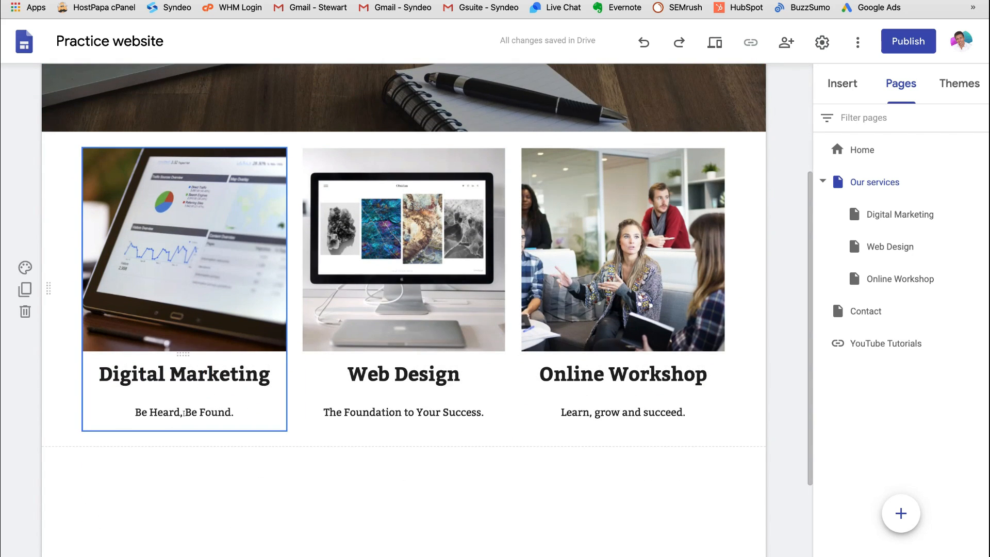
scroll(150, 509, "down", 2)
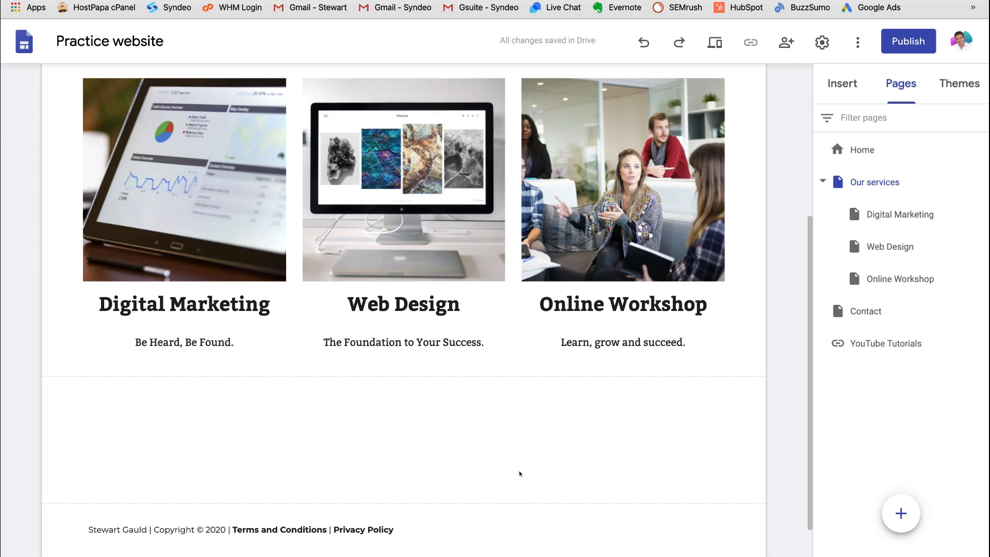
Insert a button named "Learn more" below the three service columns and link it to the Digital Marketing page
left_click(842, 82)
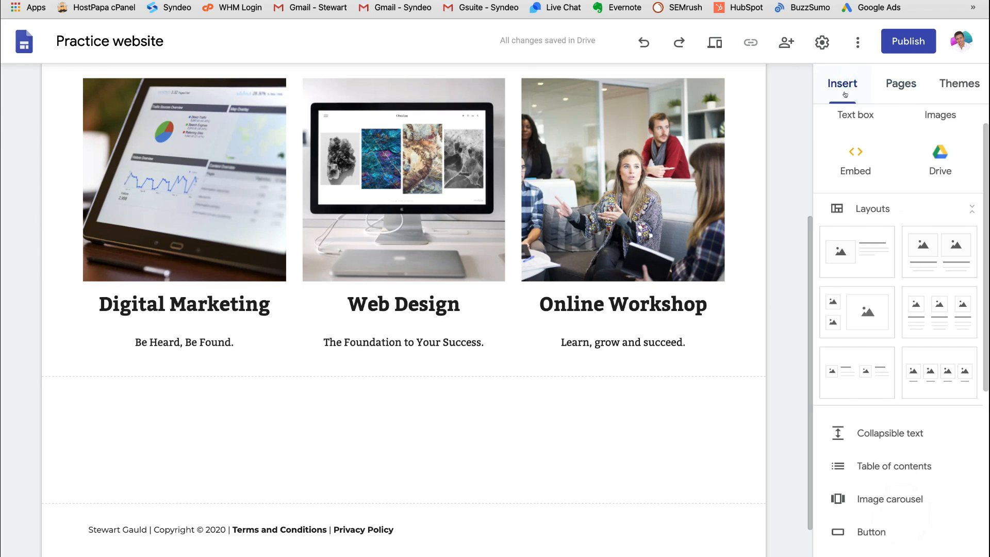
scroll(886, 321, "down", 1)
scroll(887, 322, "down", 4)
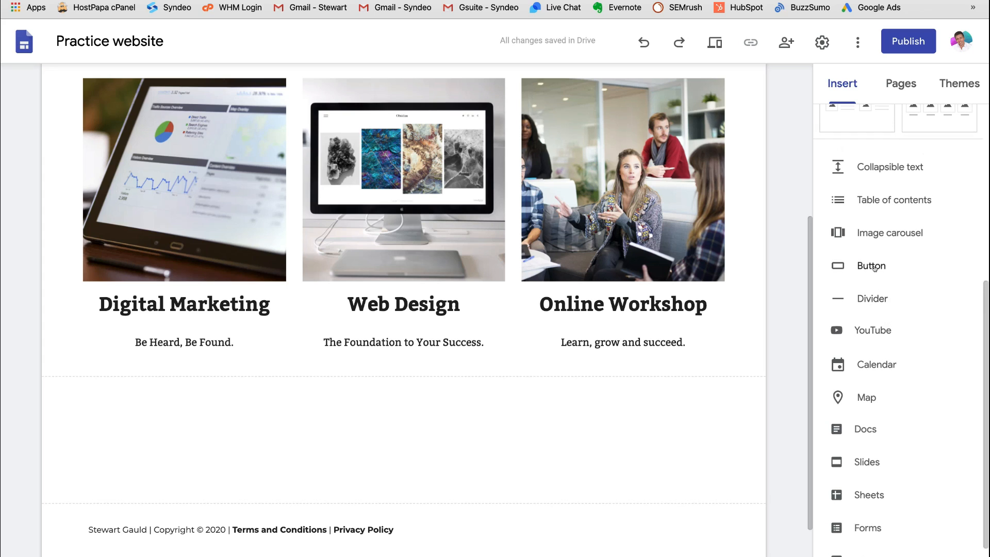
left_click(876, 266)
type("Learn more")
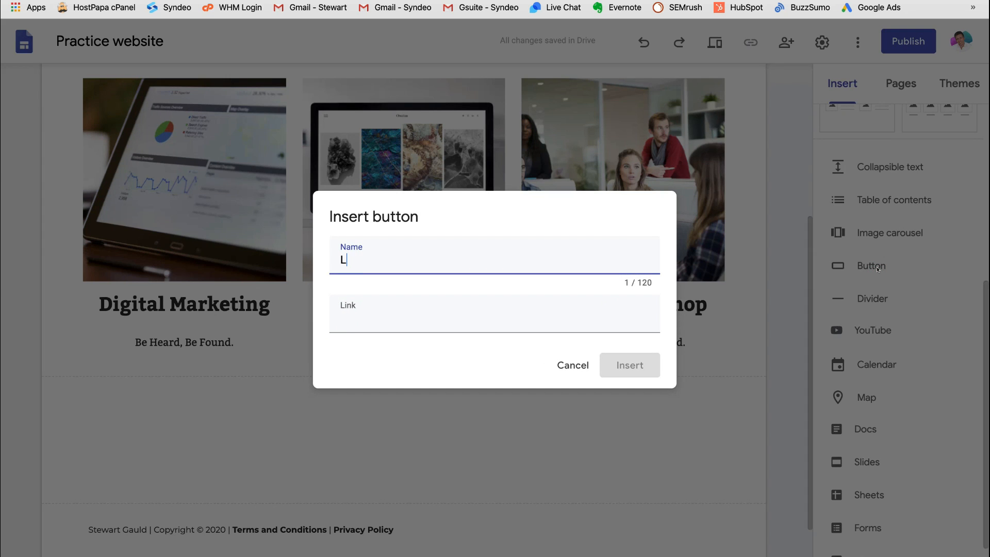
left_click(549, 323)
scroll(437, 382, "down", 1)
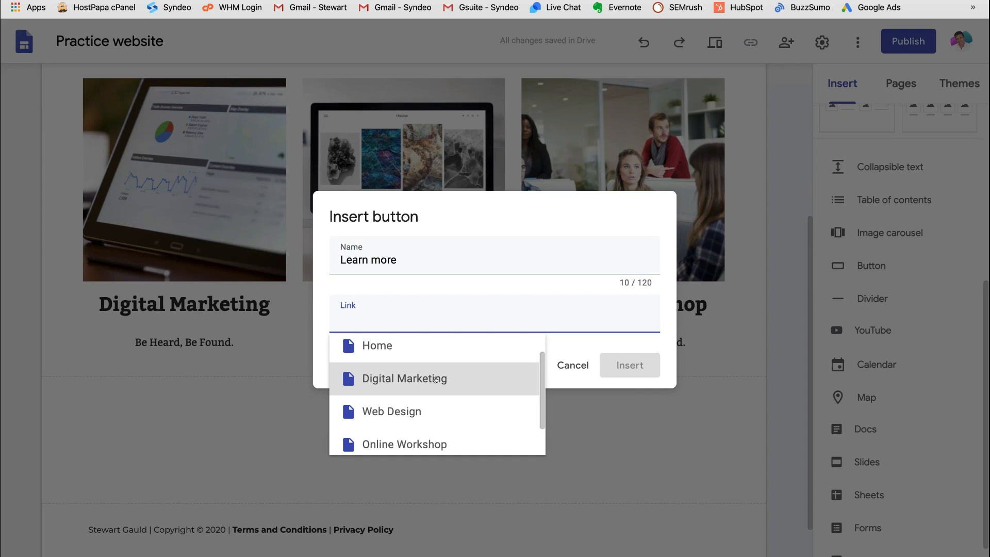
left_click(436, 381)
left_click(629, 364)
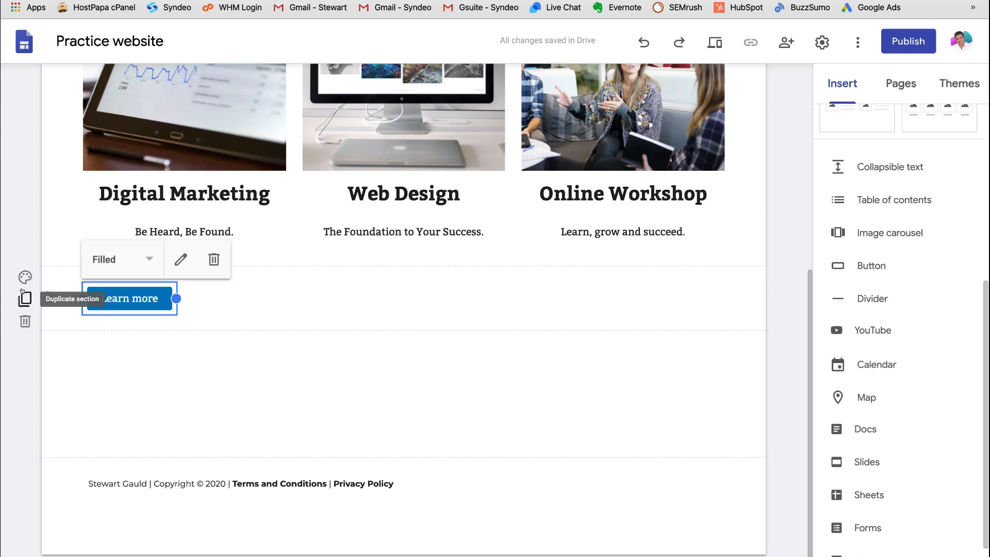
Duplicate the "Learn more" button section twice so that there is one button for each service
left_click(23, 298)
left_click(23, 297)
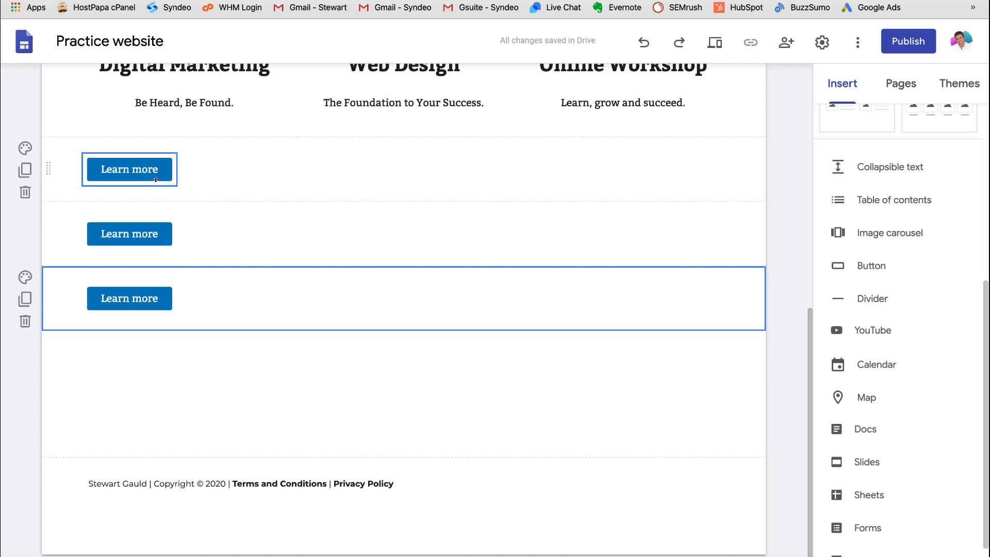
scroll(127, 170, "up", 1)
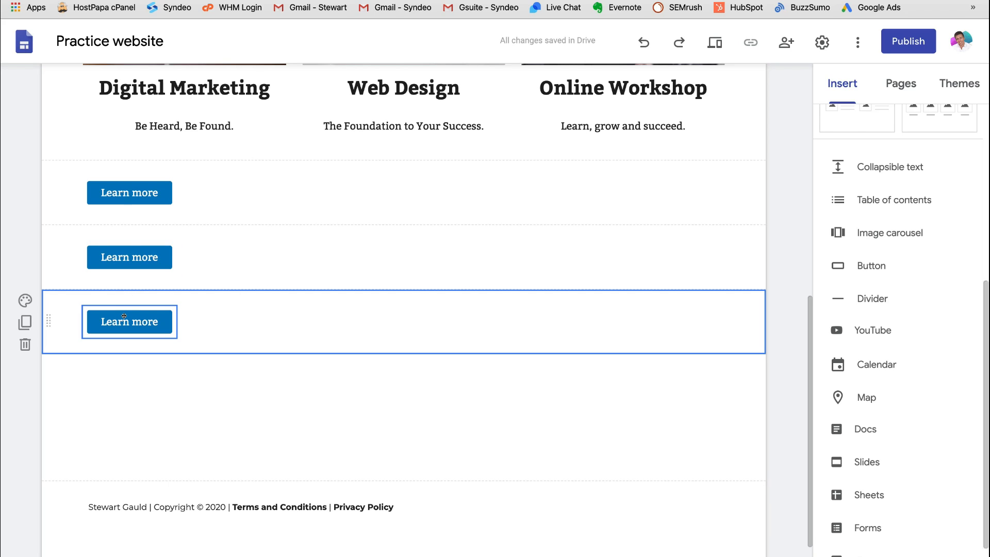
Change the link of the second "Learn more" button to the Web Design page
double_click(119, 257)
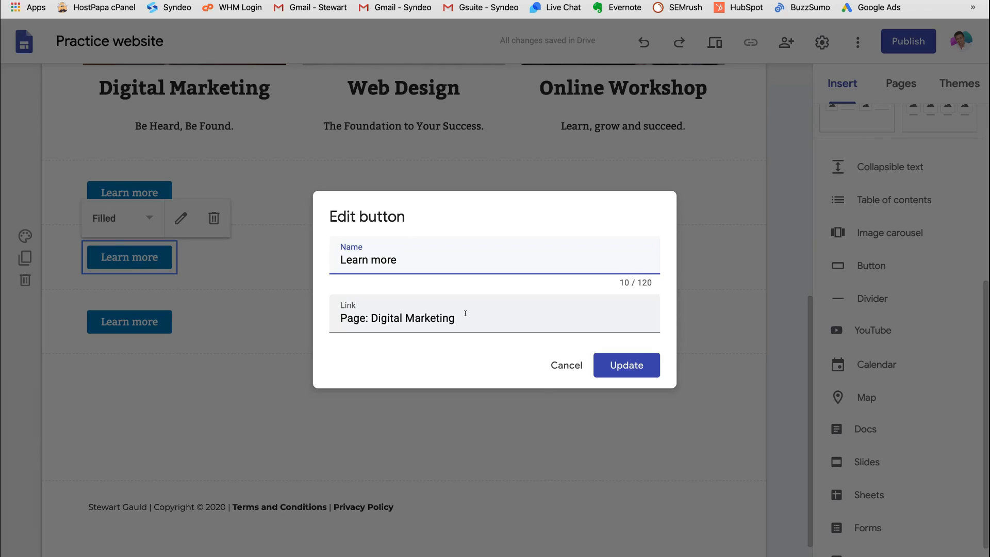
left_click(465, 313)
triple_click(465, 313)
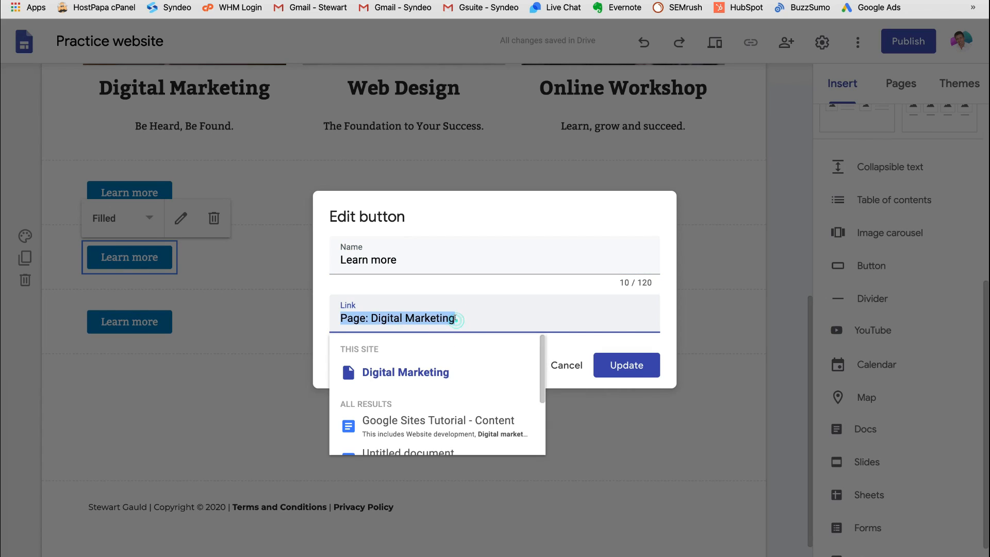
key("BackSpace")
scroll(448, 395, "down", 1)
left_click(433, 396)
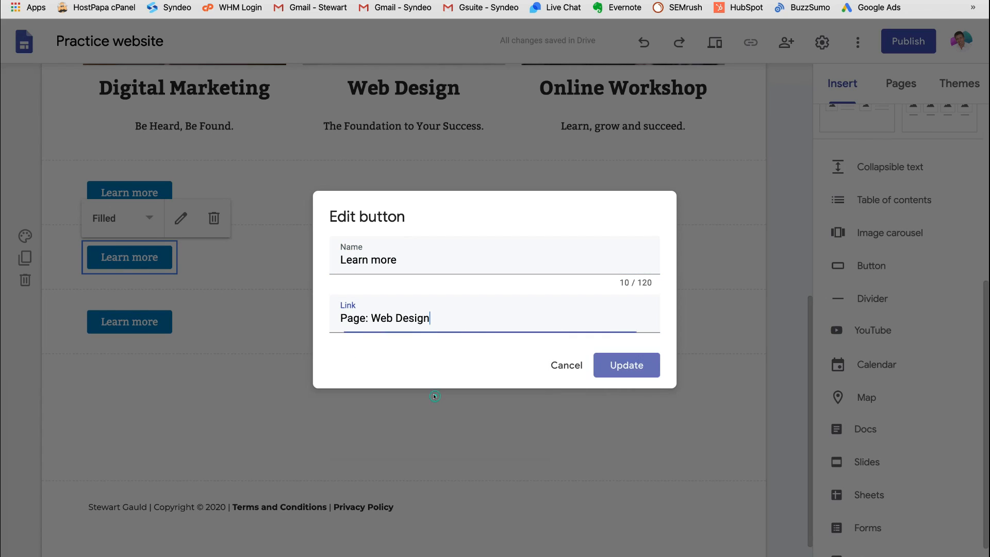
left_click(644, 365)
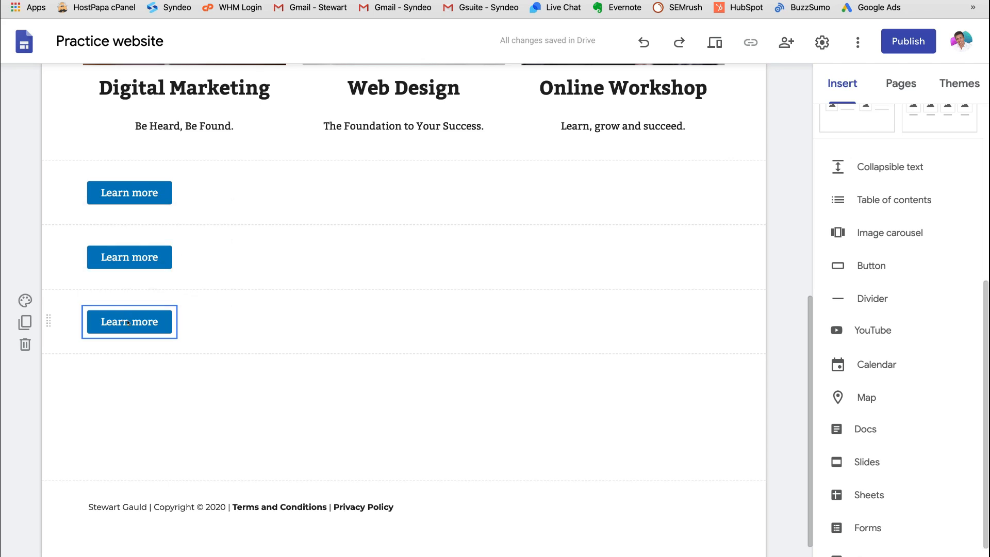
Change the link of the third "Learn more" button to the Online Workshop page
double_click(130, 322)
triple_click(434, 313)
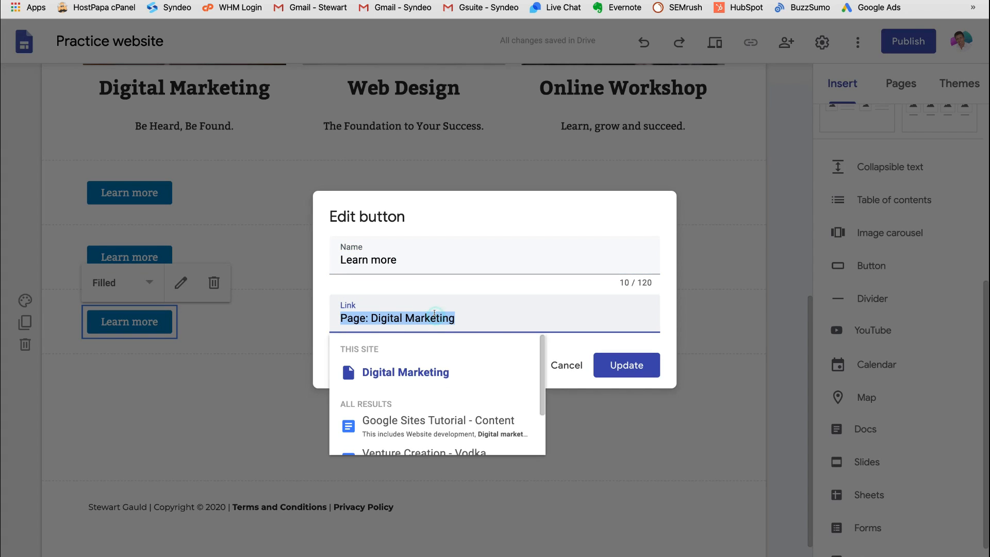
key("BackSpace")
left_click(431, 412)
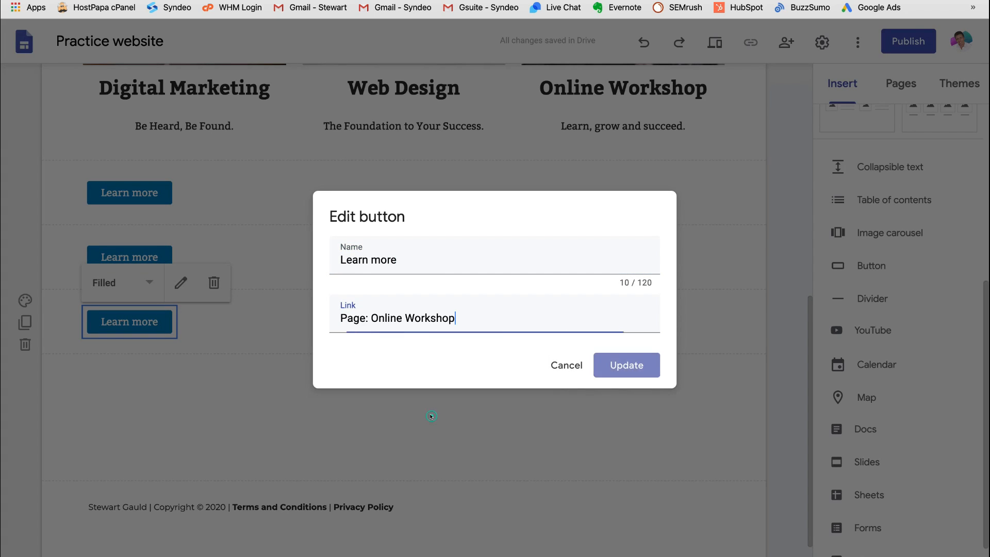
left_click(644, 363)
Arrange the three "Learn more" buttons in one row, each centred beneath its matching service column
left_click(138, 253)
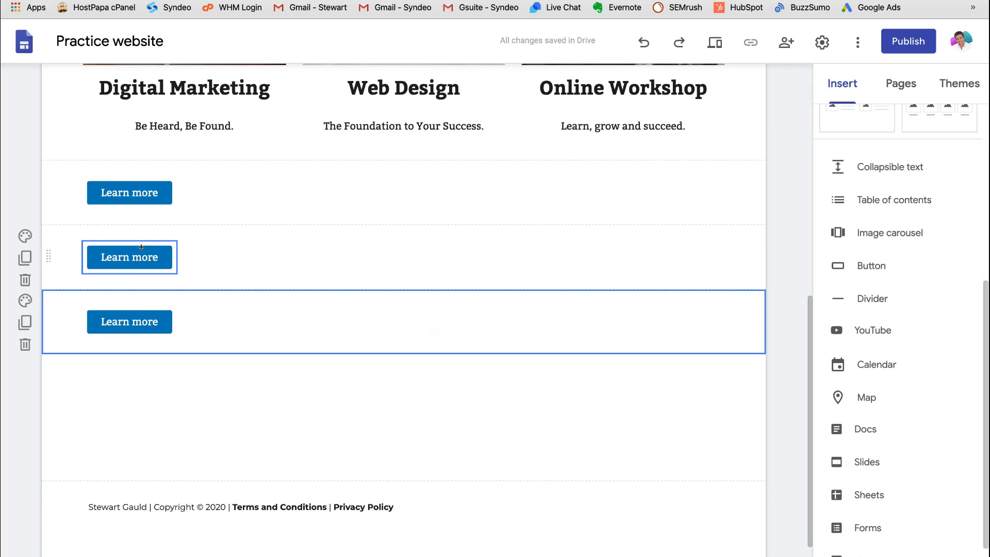
left_click_drag(138, 253, 413, 176)
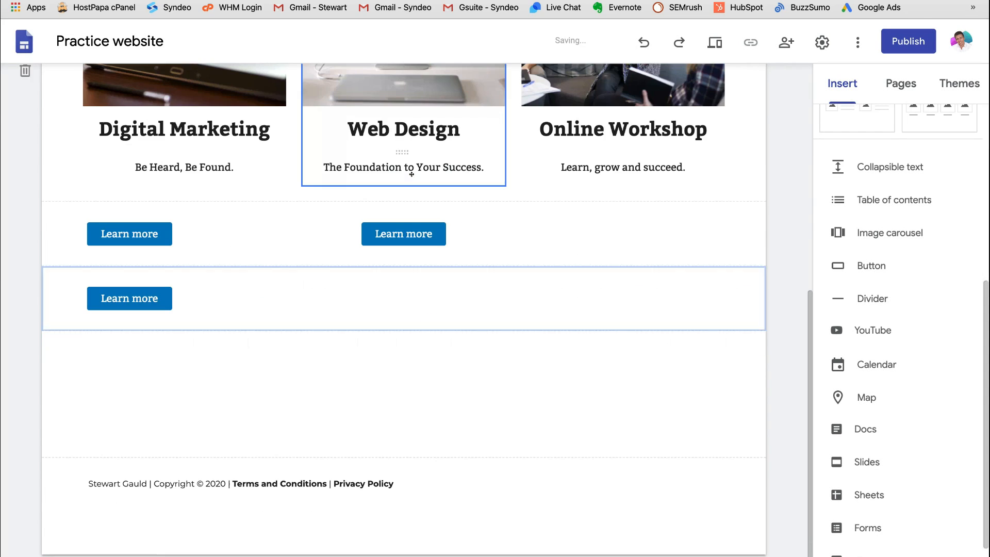
left_click(121, 295)
left_click_drag(121, 295, 651, 248)
left_click(129, 298)
left_click_drag(129, 298, 191, 295)
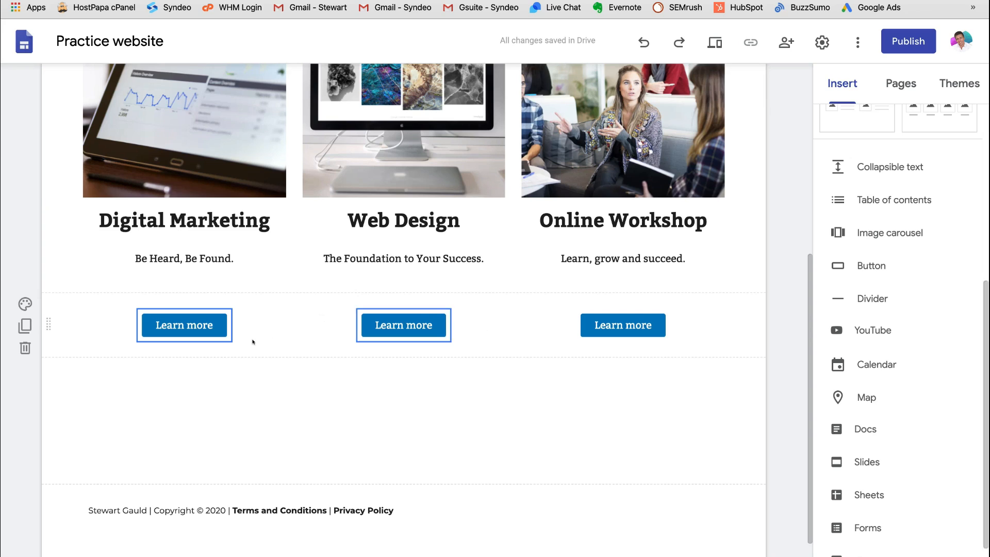
Move each "Learn more" button into its service column directly under the tagline and check the page layout
left_click_drag(185, 315, 182, 283)
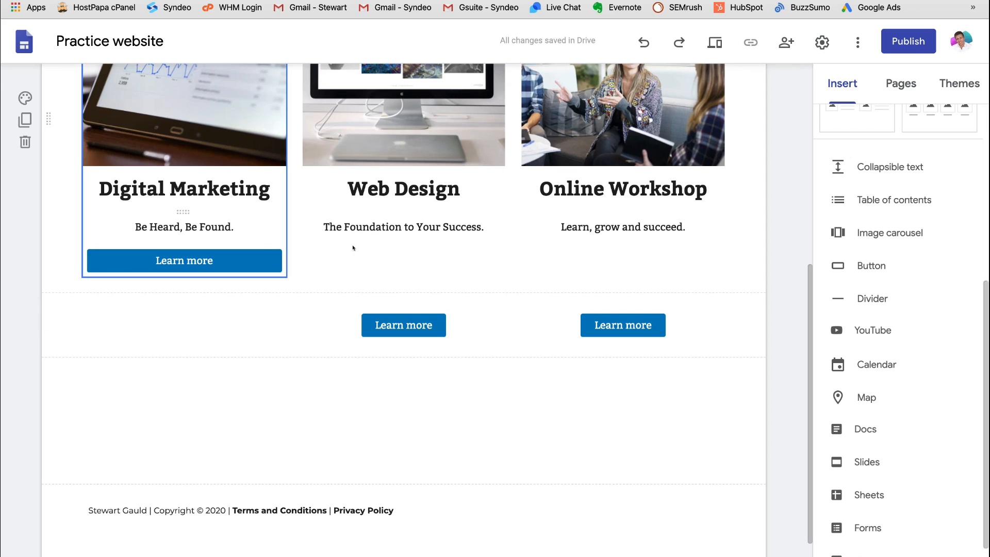
left_click_drag(401, 328, 401, 253)
left_click_drag(635, 322, 628, 244)
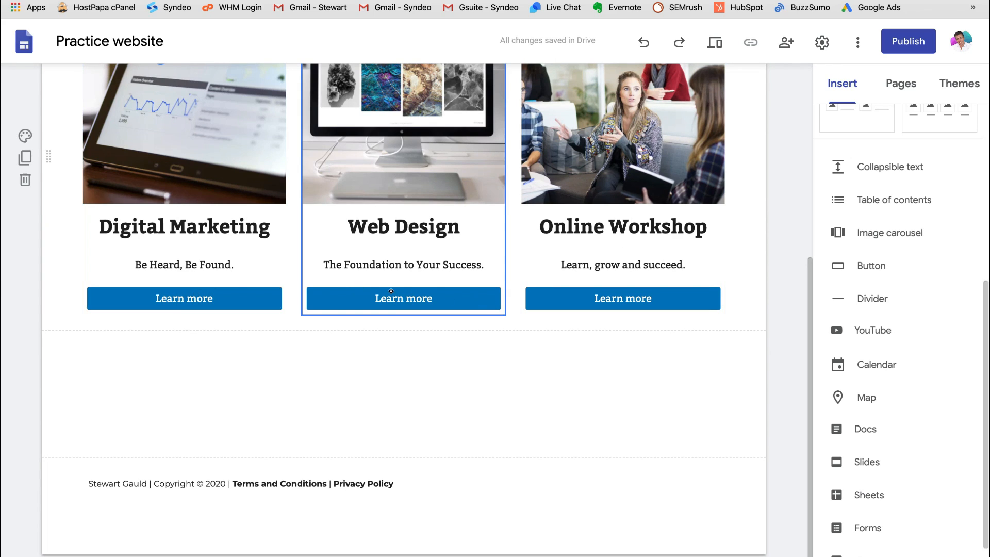
scroll(190, 343, "up", 3)
scroll(390, 350, "down", 2)
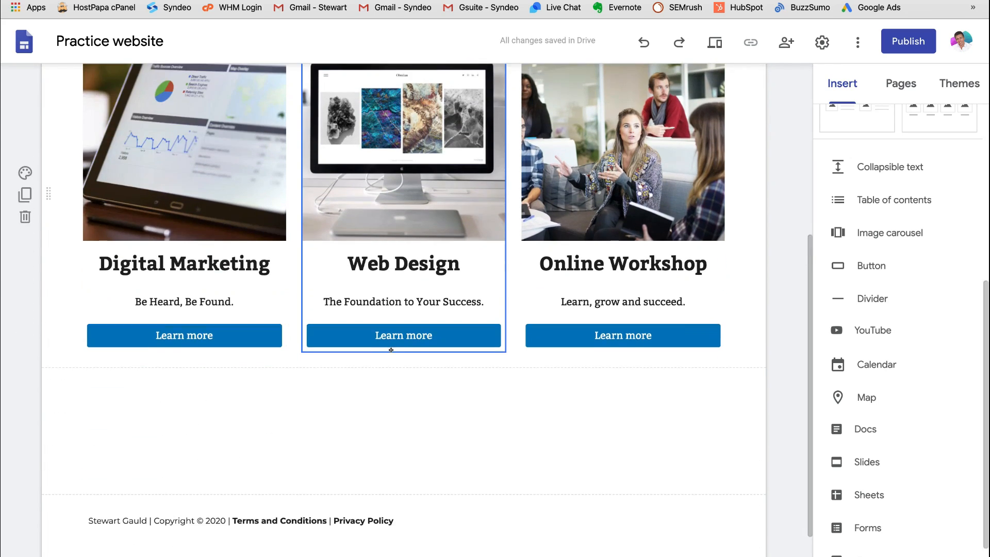
scroll(463, 318, "up", 3)
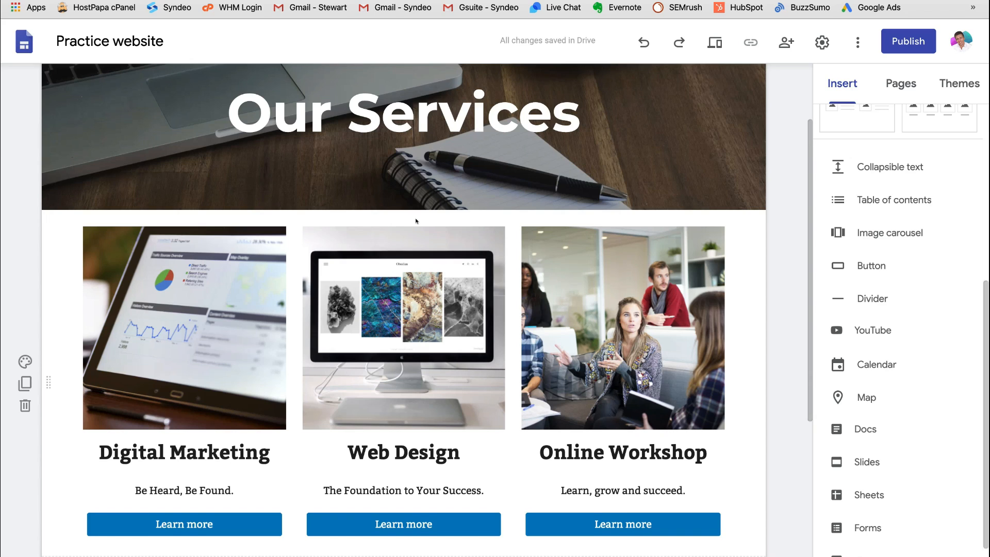
scroll(416, 221, "down", 1)
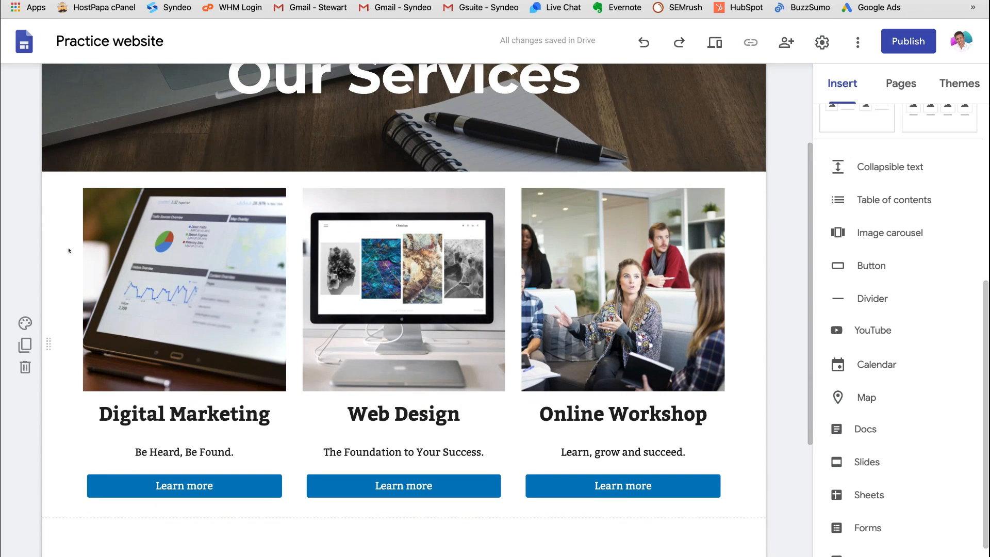
Add a text box below the service columns and copy the Our services page's message text into it from the Google Docs content document
scroll(42, 315, "down", 3)
double_click(260, 466)
left_click(261, 468)
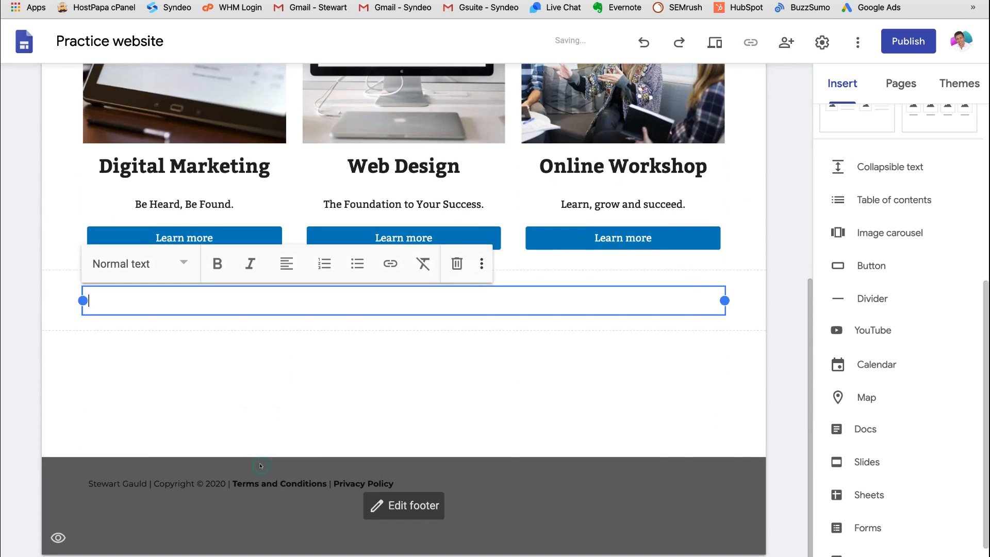
left_click(288, 1)
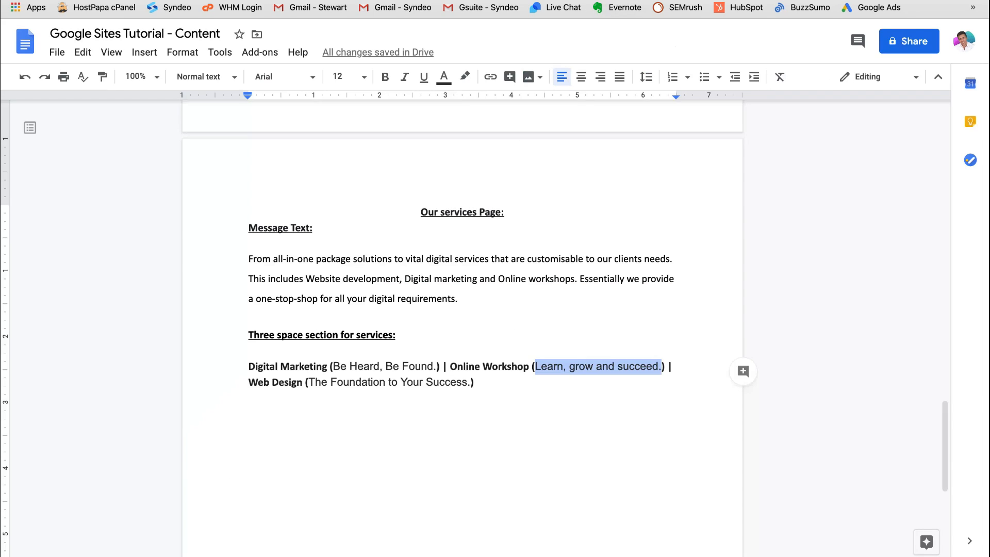
left_click_drag(471, 301, 245, 261)
key("super+c")
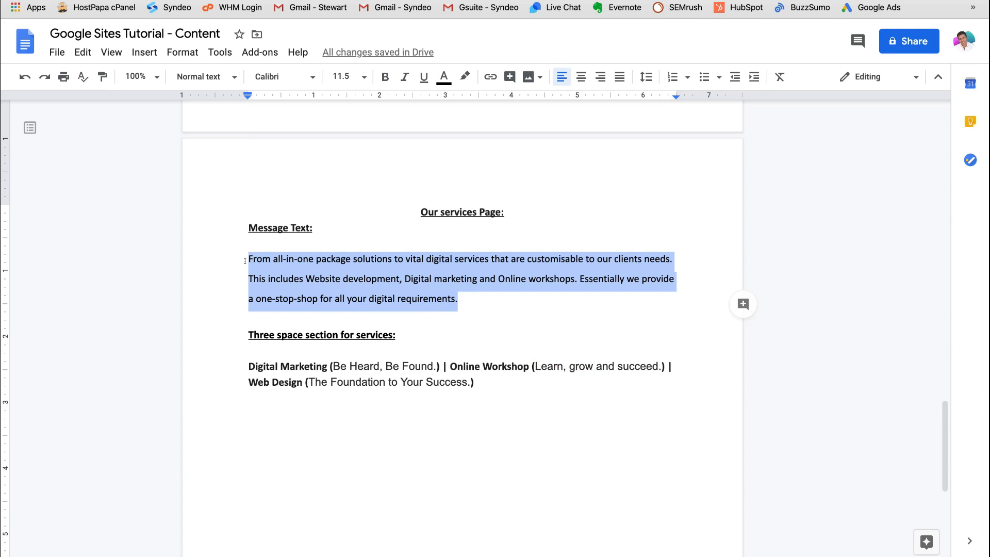
left_click(492, 1)
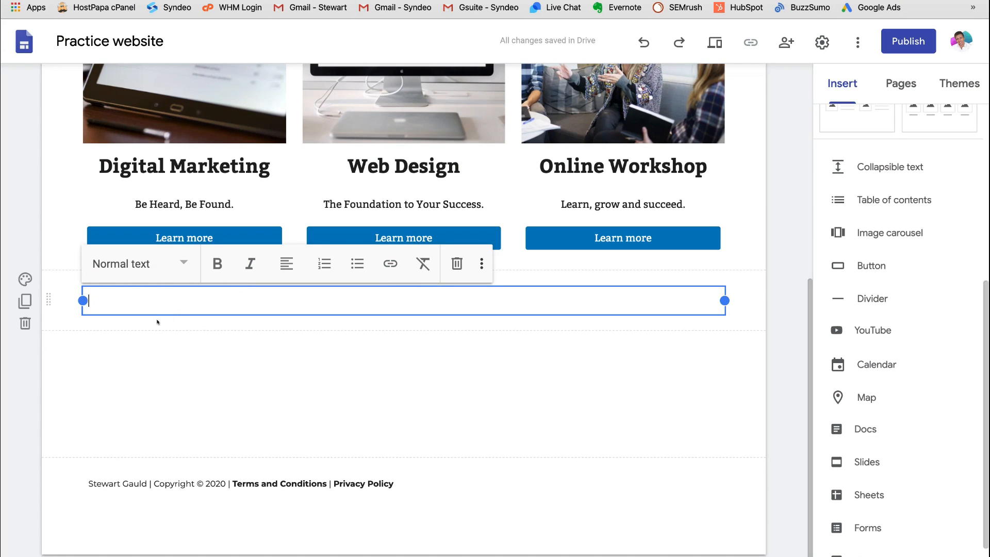
key("super+v")
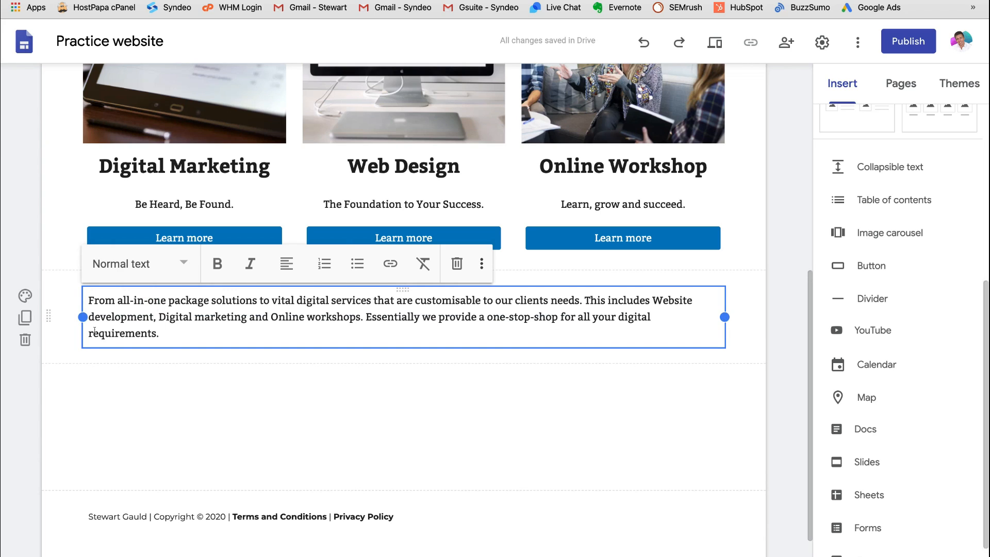
Centre the message text and split it into three paragraphs, one sentence each
key("super+a")
left_click(189, 327)
left_click_drag(176, 329, 88, 292)
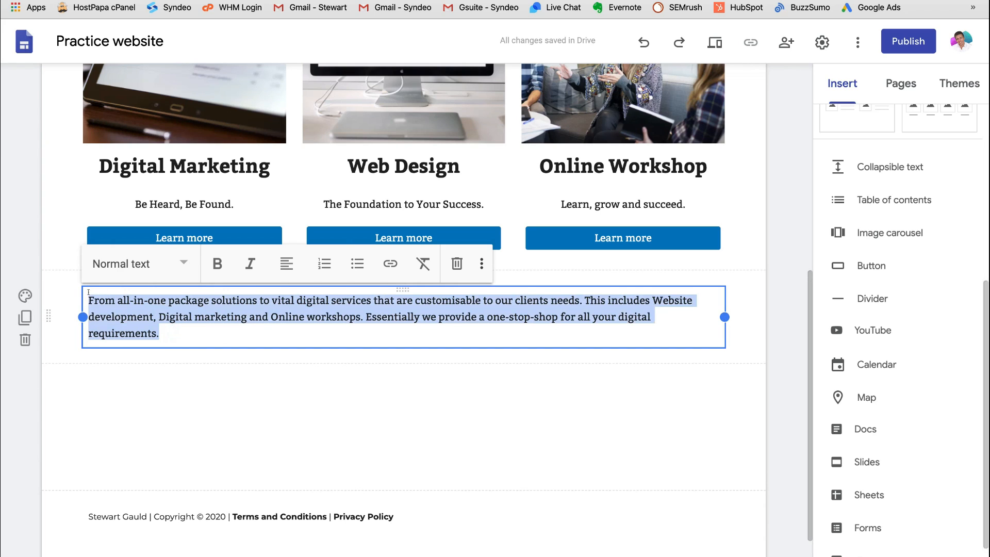
left_click(287, 264)
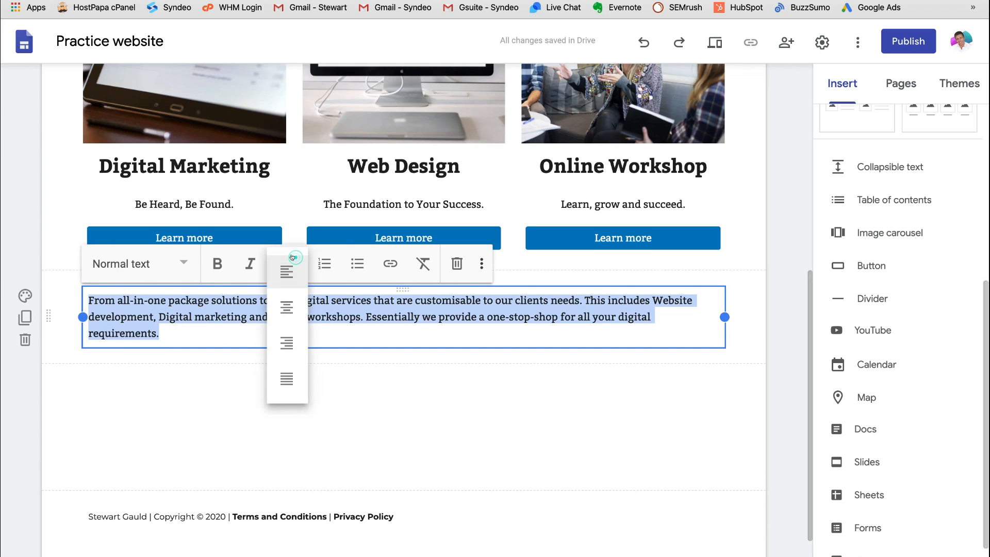
left_click(288, 314)
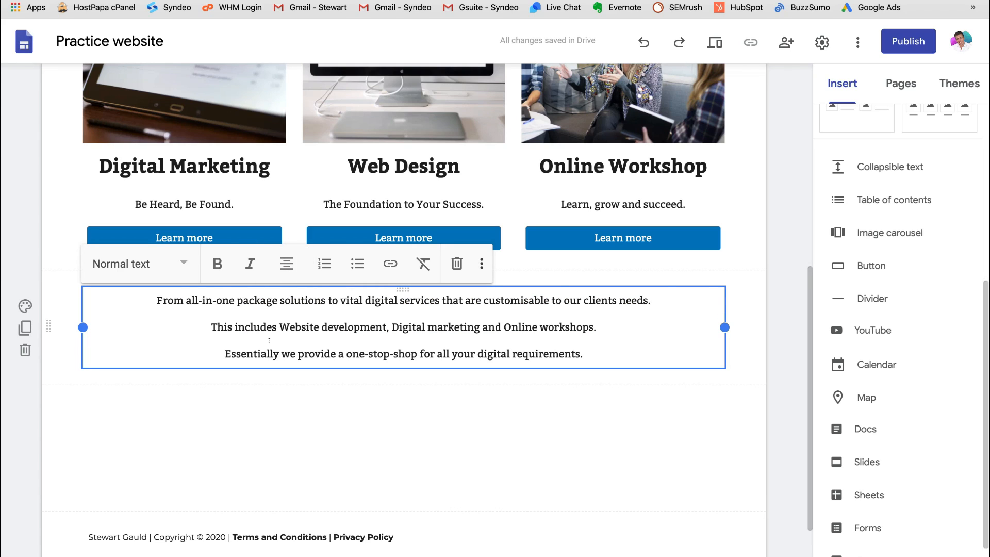
Give the message text section the Emphasis 2 background and move it between the header and the service columns
left_click(25, 306)
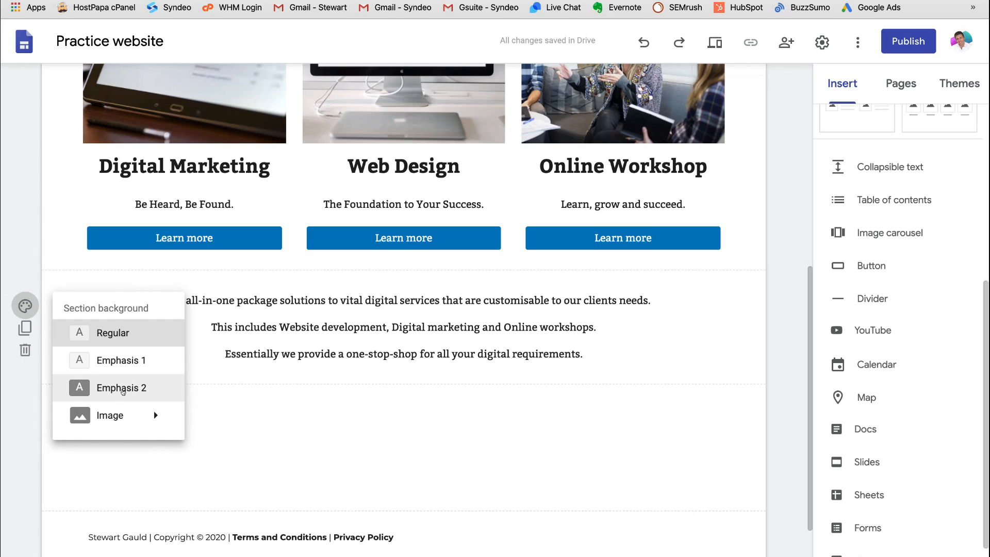
left_click(123, 392)
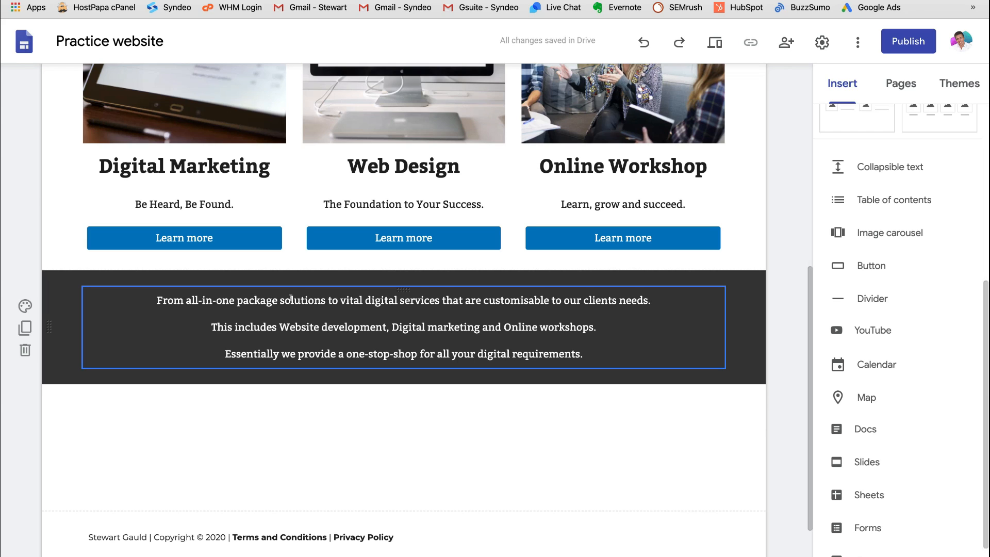
scroll(428, 299, "up", 1)
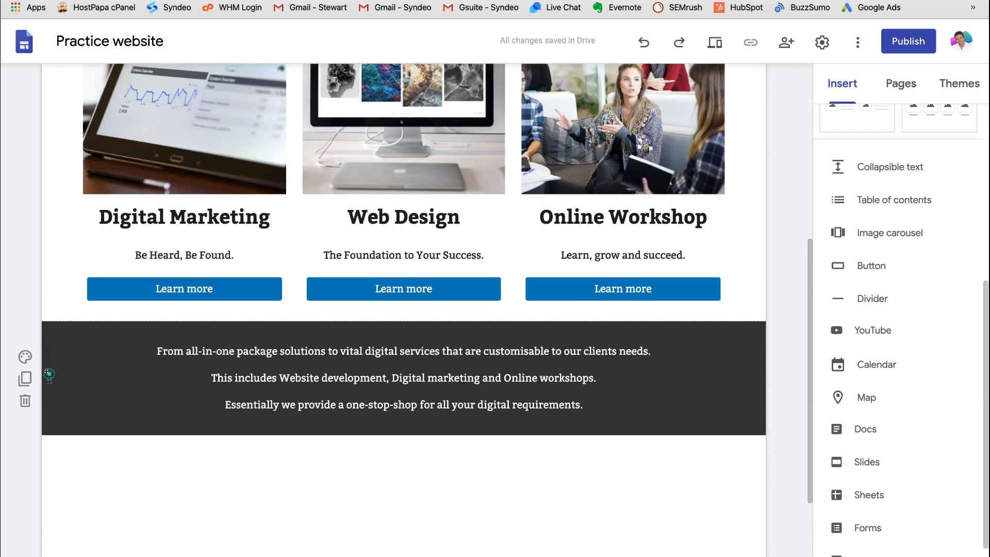
left_click_drag(47, 372, 47, 228)
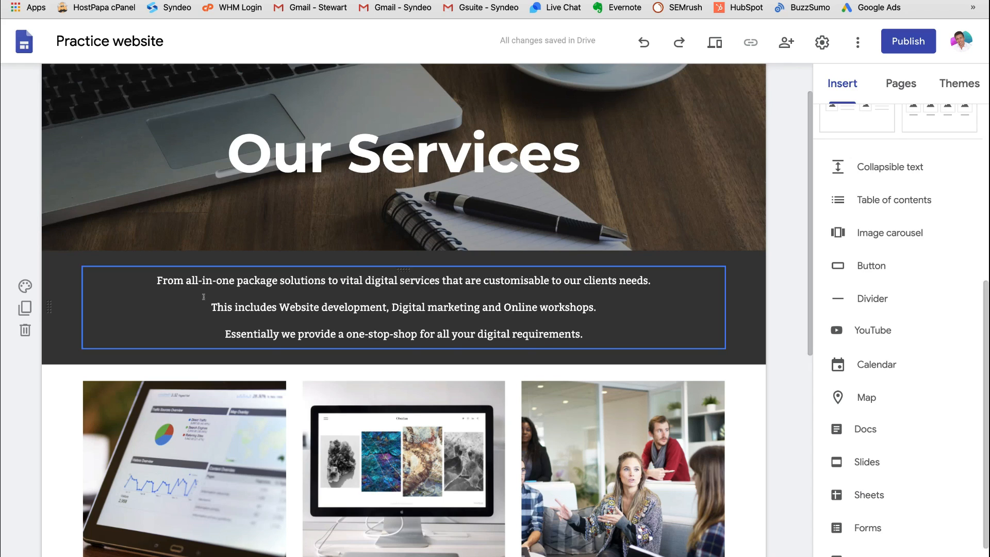
Insert an empty text box below the three service columns
scroll(155, 309, "down", 6)
double_click(183, 416)
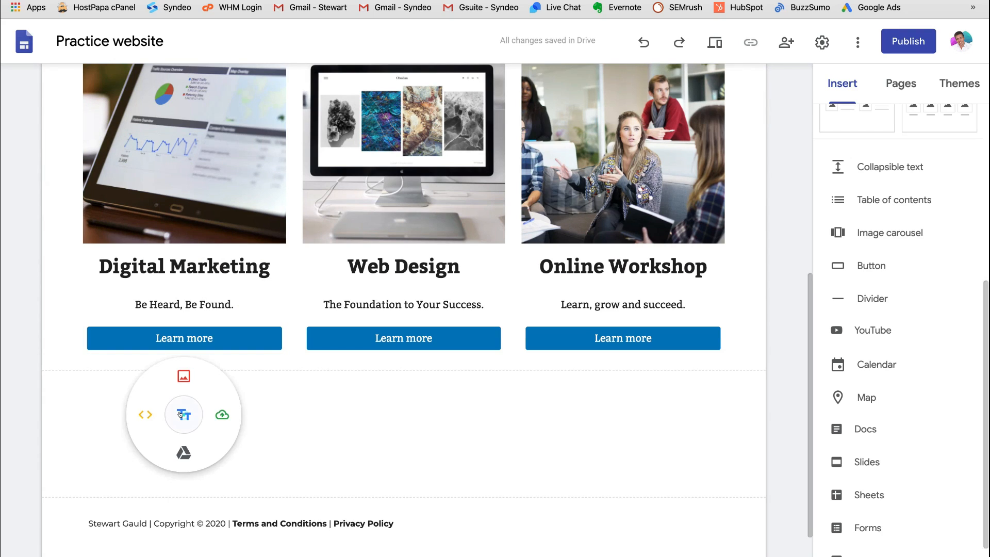
left_click(185, 407)
scroll(186, 406, "up", 2)
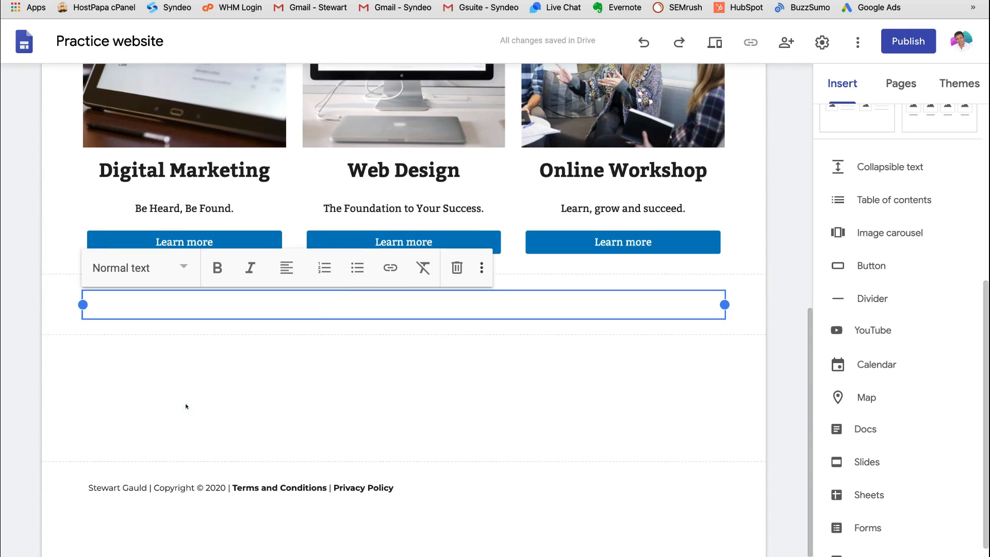
Move the empty text box section from below the service columns to between the page header and the message text section
left_click_drag(45, 421, 51, 248)
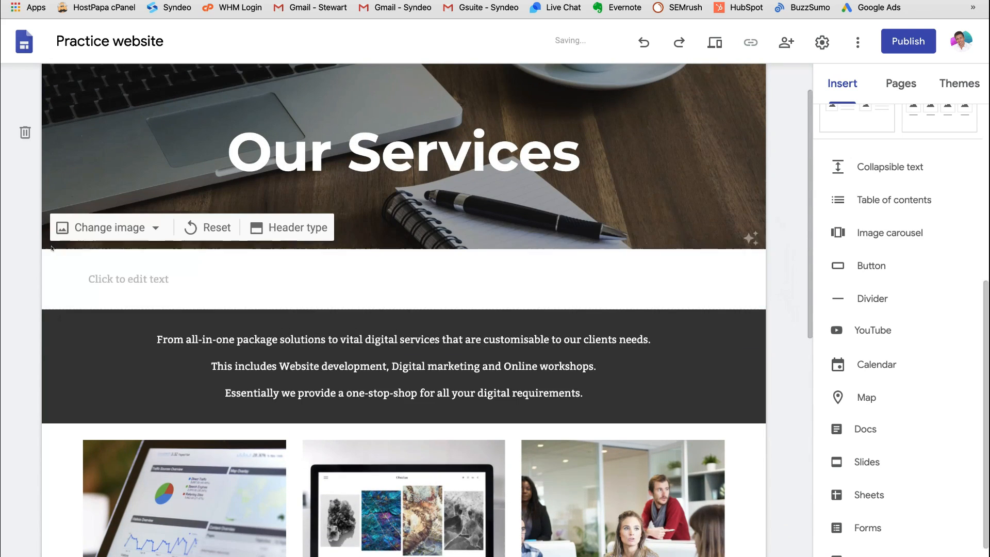
left_click(781, 285)
scroll(663, 302, "up", 1)
Insert an empty text box below the three service columns and give its section the Emphasis 2 background
scroll(663, 302, "down", 3)
scroll(663, 302, "down", 7)
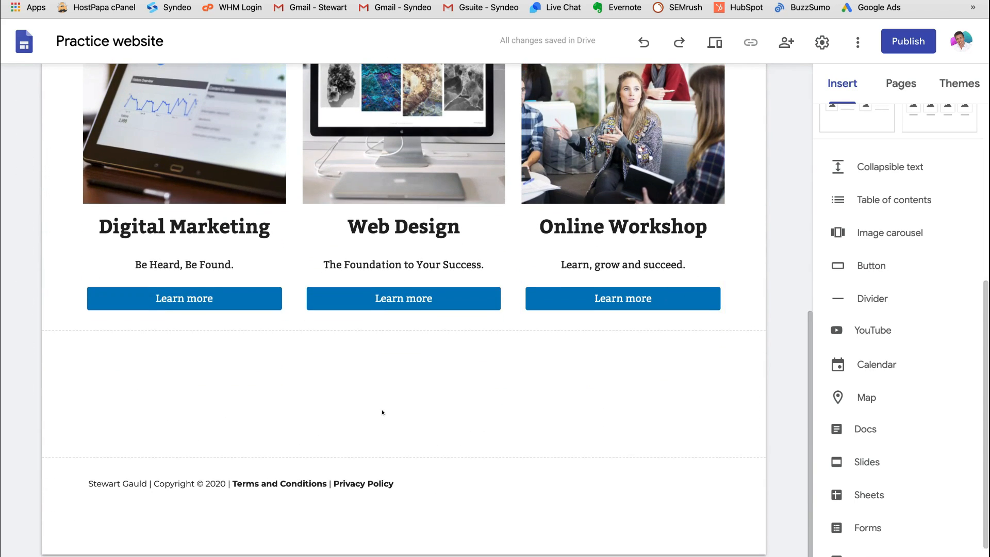
double_click(363, 400)
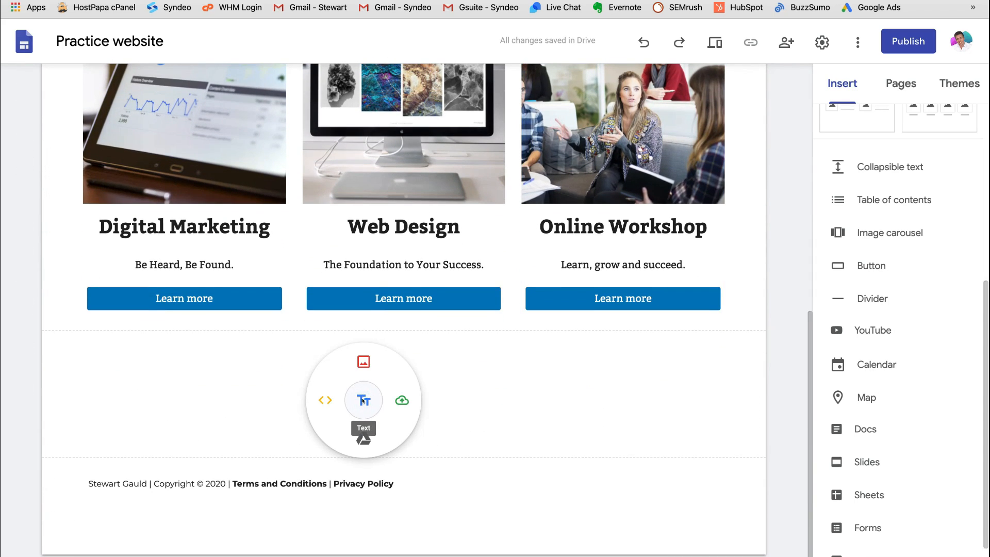
left_click(359, 400)
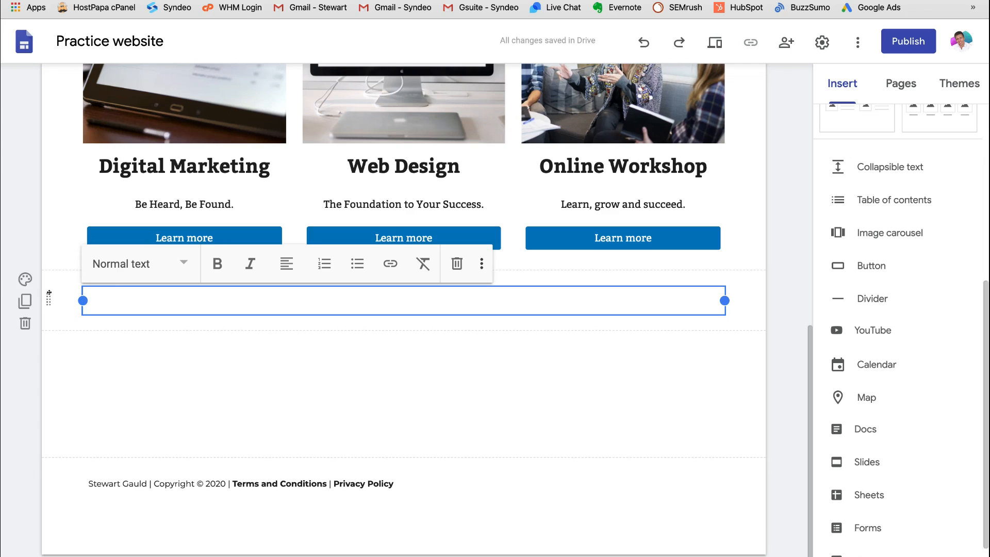
left_click(25, 279)
left_click(133, 352)
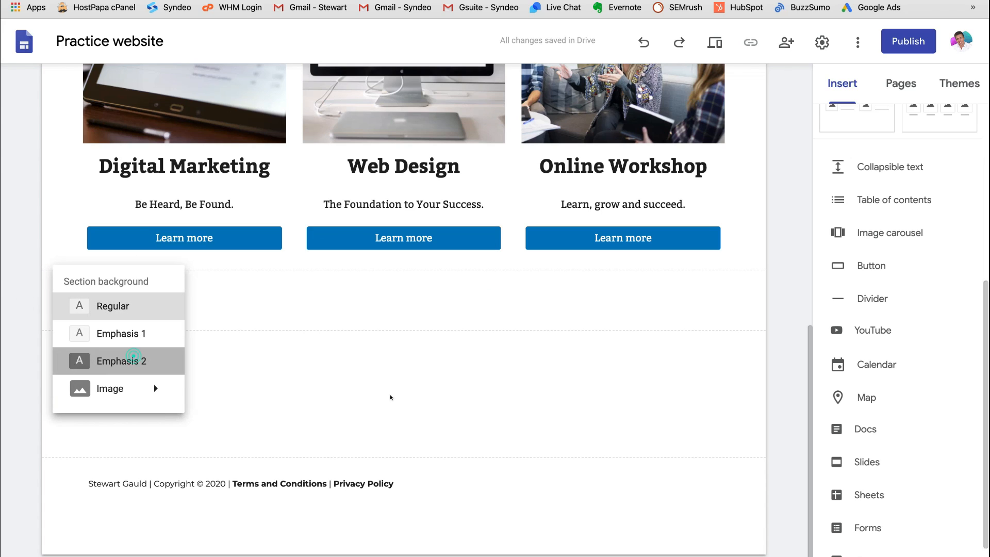
scroll(390, 397, "up", 8)
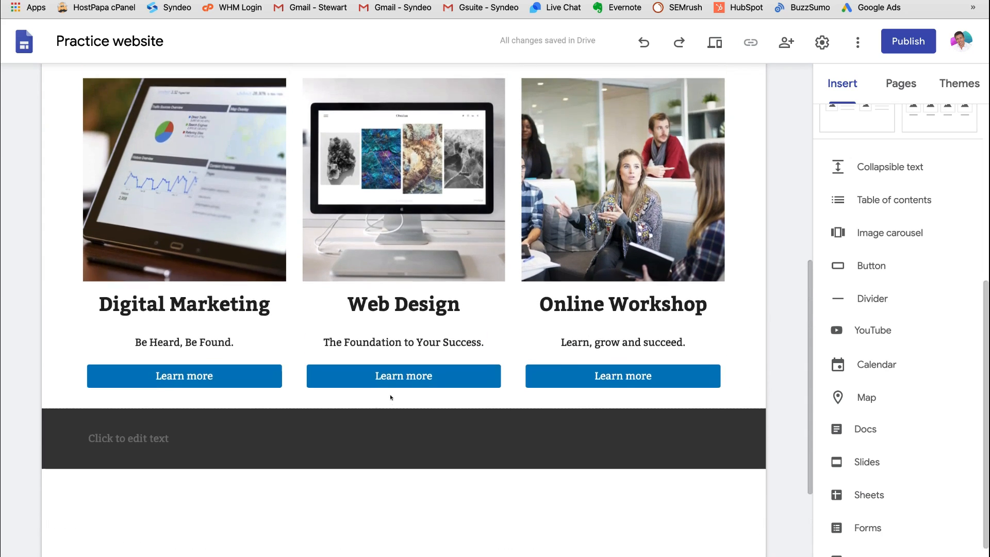
scroll(389, 394, "up", 2)
scroll(778, 214, "down", 4)
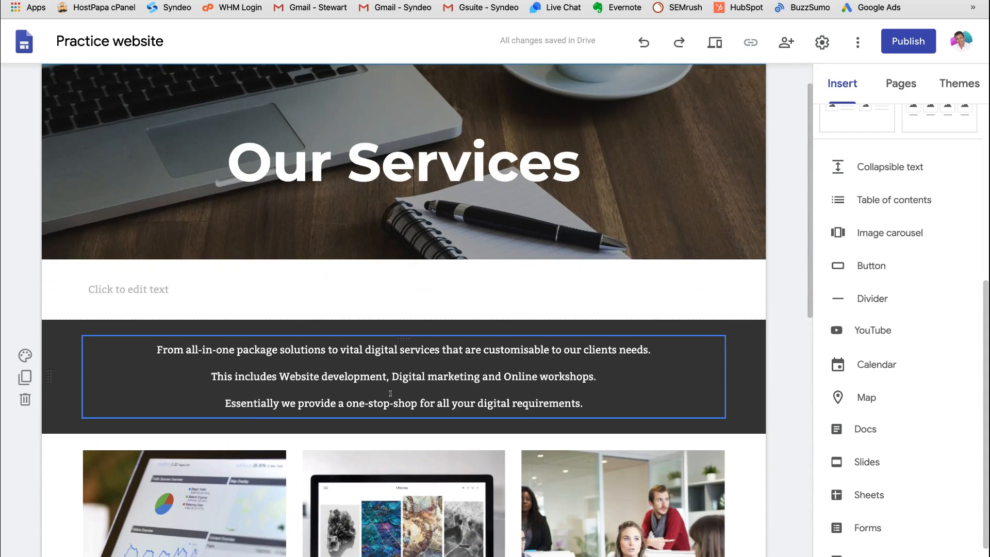
scroll(778, 214, "up", 4)
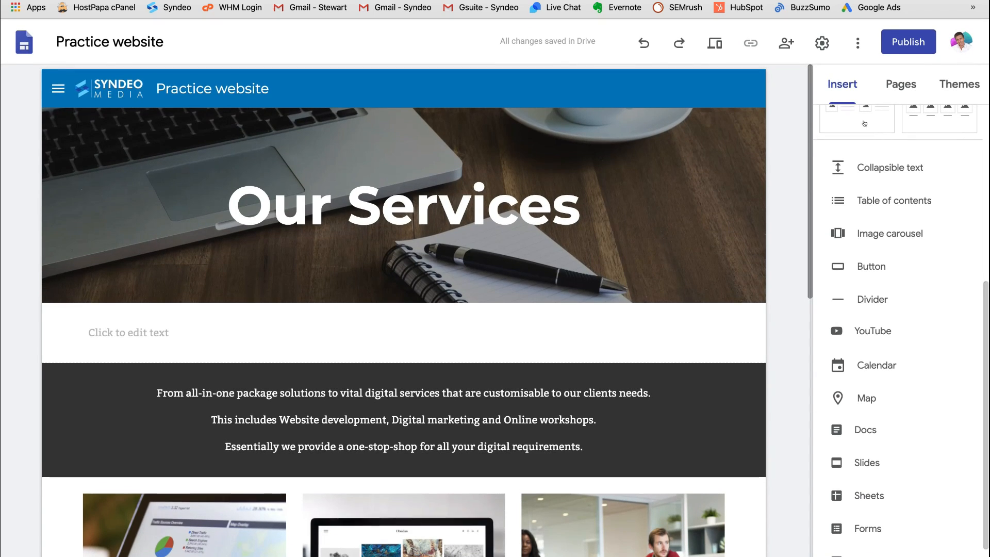
Show the site's page list and compare it with the pages and subpages in the website's navigation menu
left_click(896, 90)
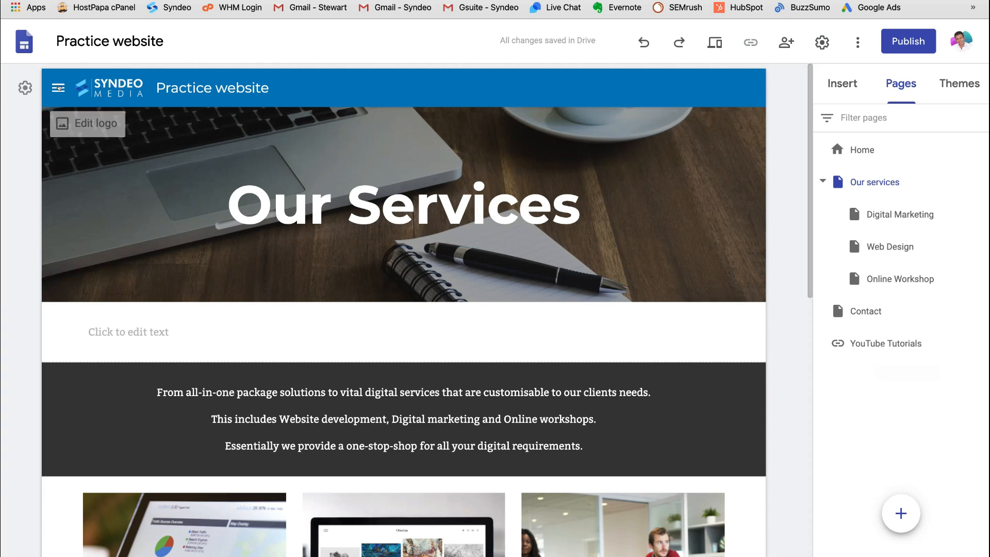
left_click(58, 88)
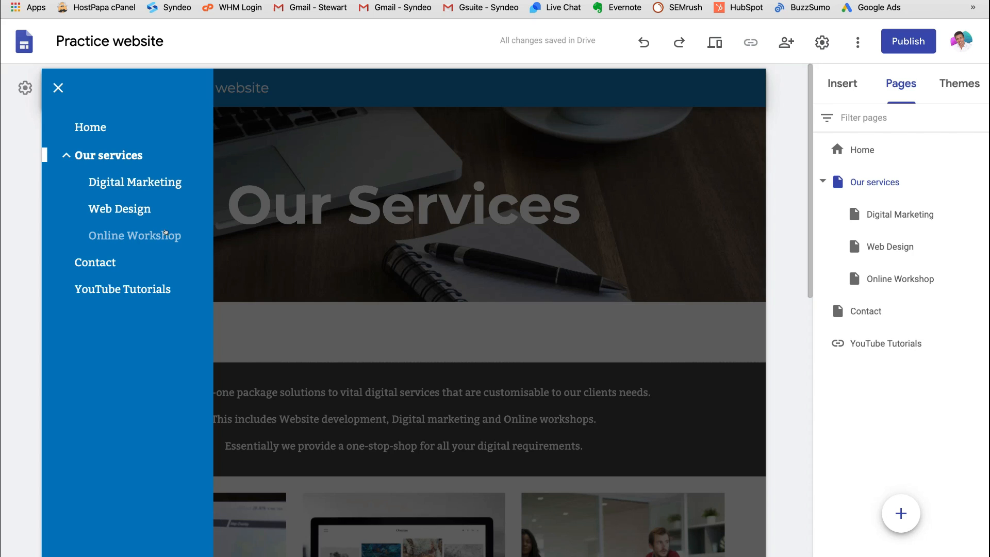
left_click(253, 222)
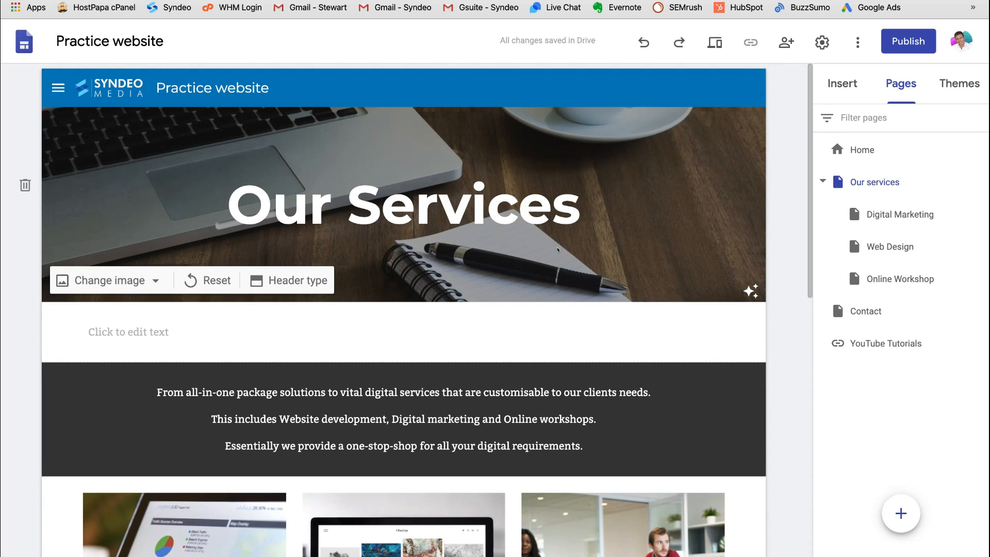
scroll(557, 250, "down", 6)
scroll(350, 211, "up", 6)
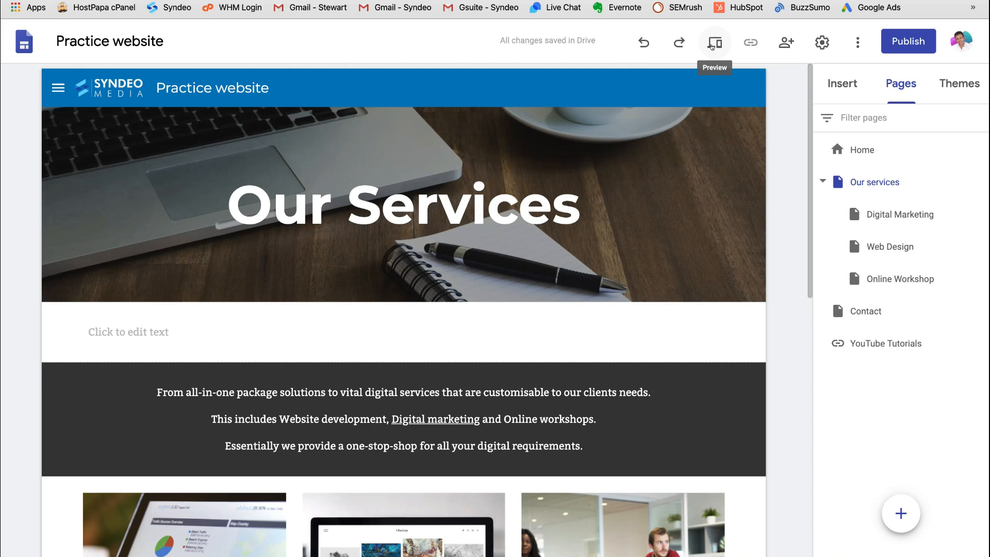
Preview the Our services page in the desktop and tablet layouts, including the tablet navigation menu
left_click(711, 45)
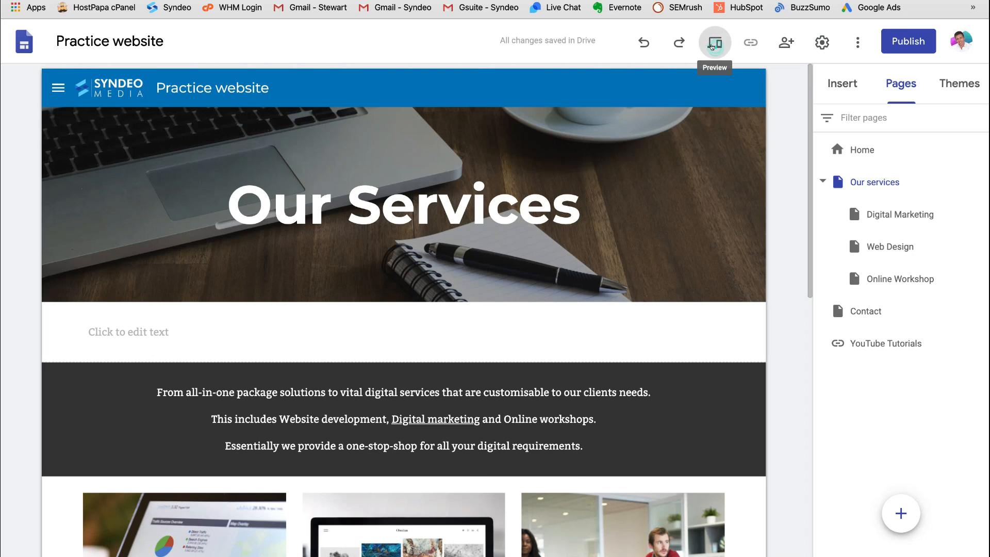
scroll(730, 172, "down", 3)
scroll(730, 172, "down", 4)
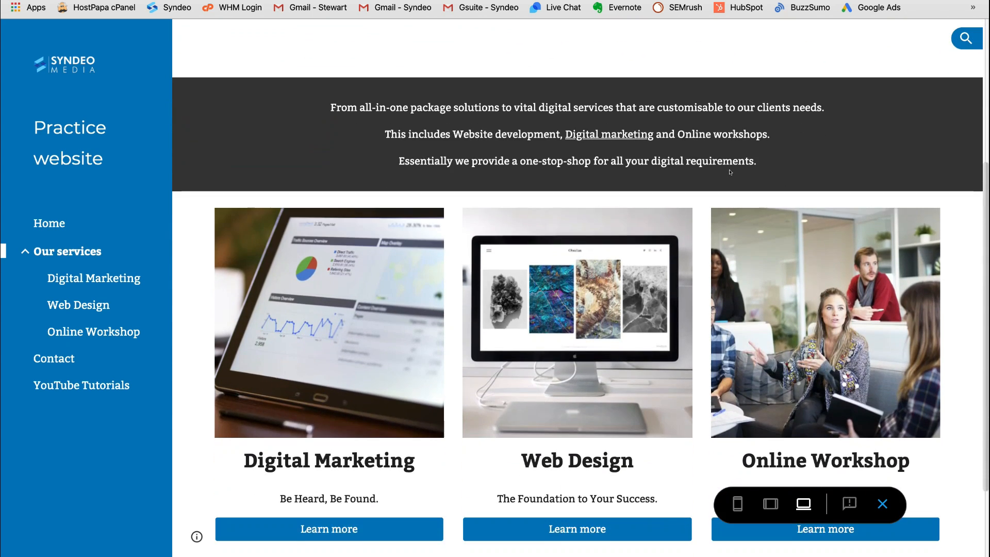
left_click(770, 503)
scroll(615, 341, "up", 7)
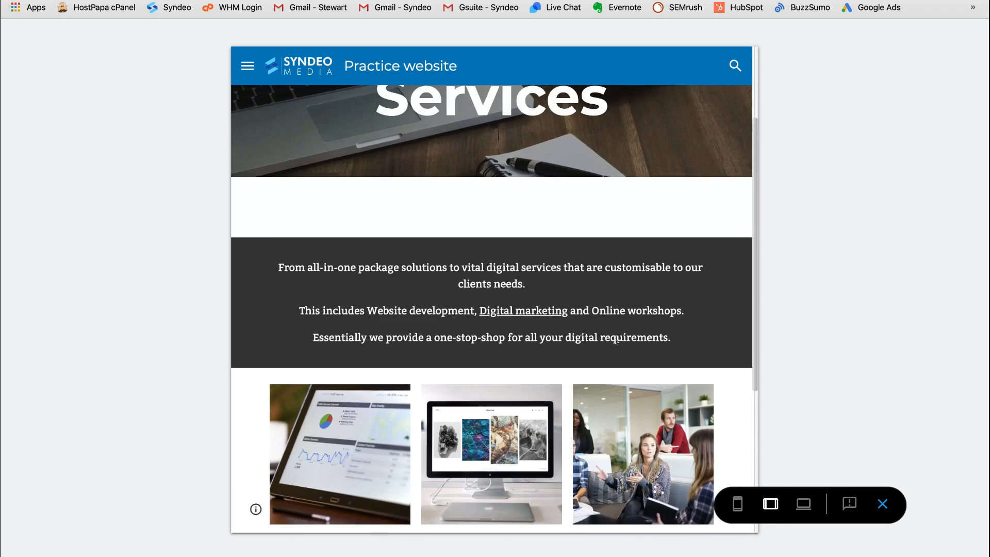
scroll(616, 341, "down", 7)
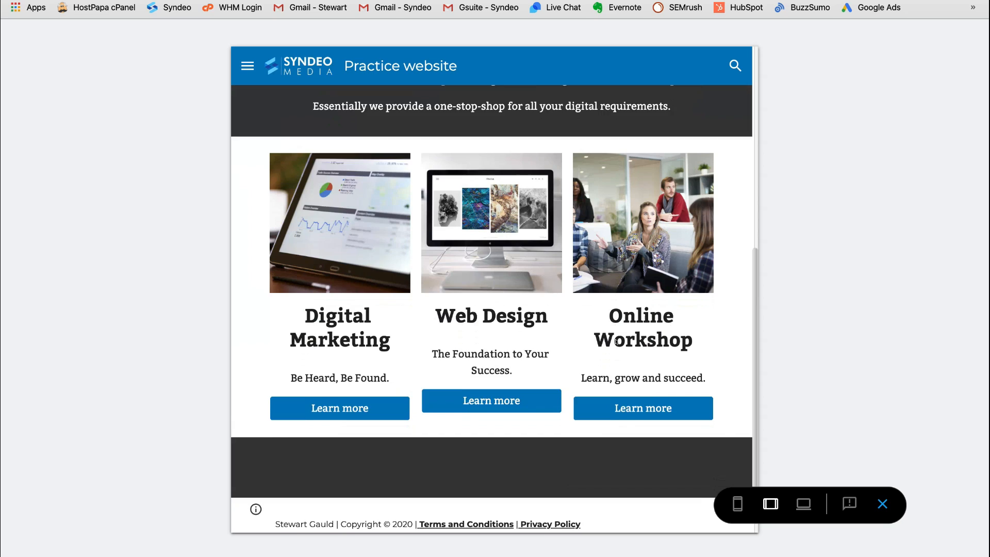
scroll(615, 341, "up", 2)
scroll(355, 130, "up", 3)
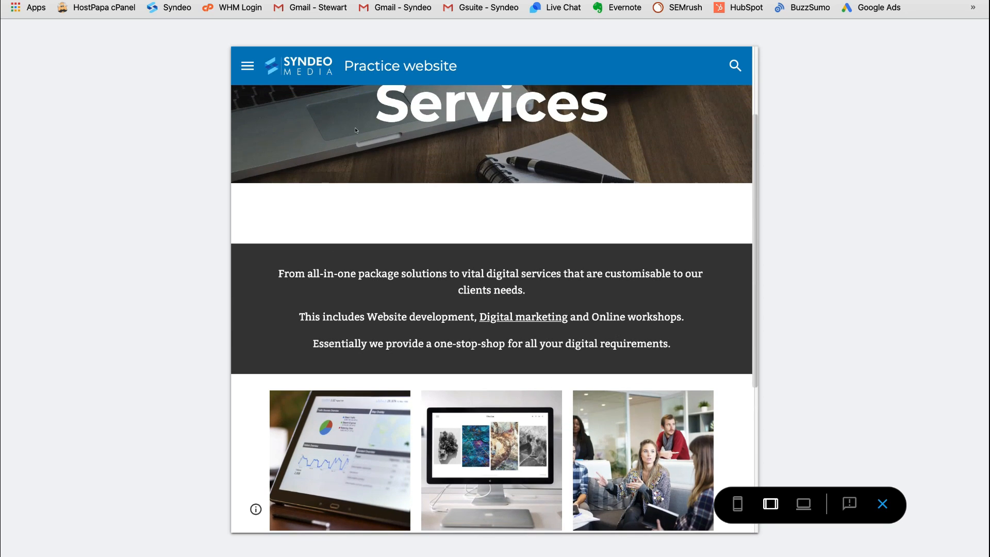
left_click(246, 65)
left_click(247, 65)
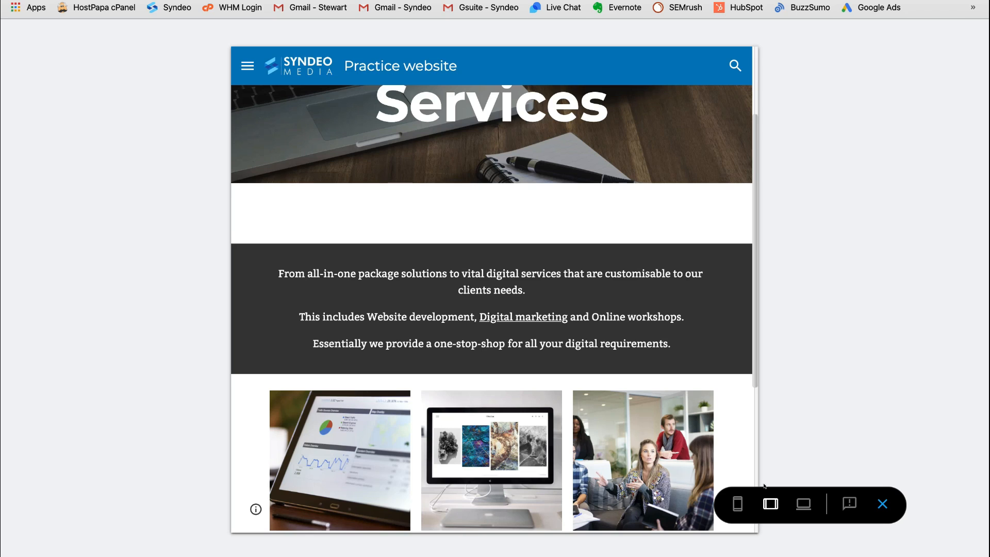
Review the whole Our services page in the phone layout and leave the preview
left_click(737, 501)
scroll(538, 275, "down", 5)
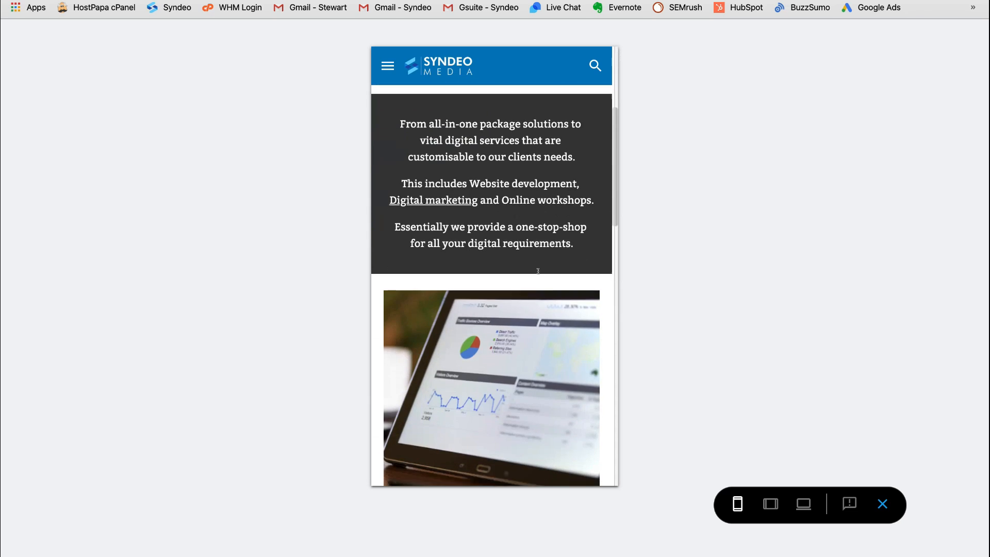
scroll(537, 275, "down", 10)
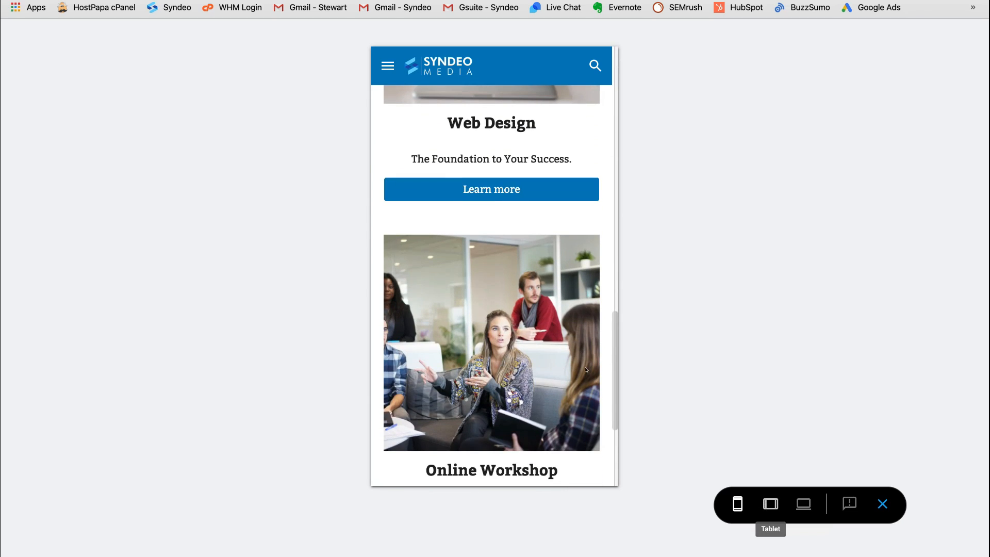
scroll(553, 339, "up", 12)
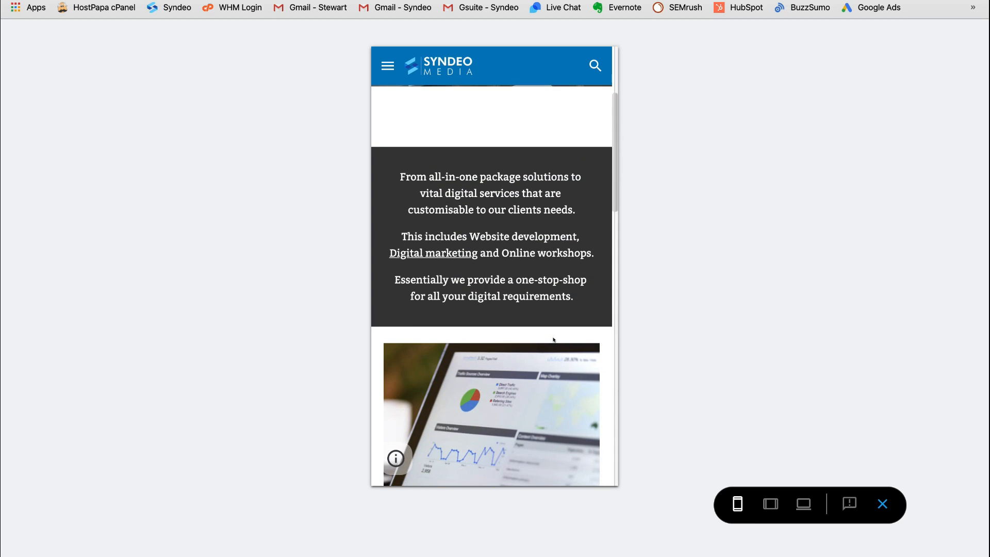
scroll(553, 339, "down", 15)
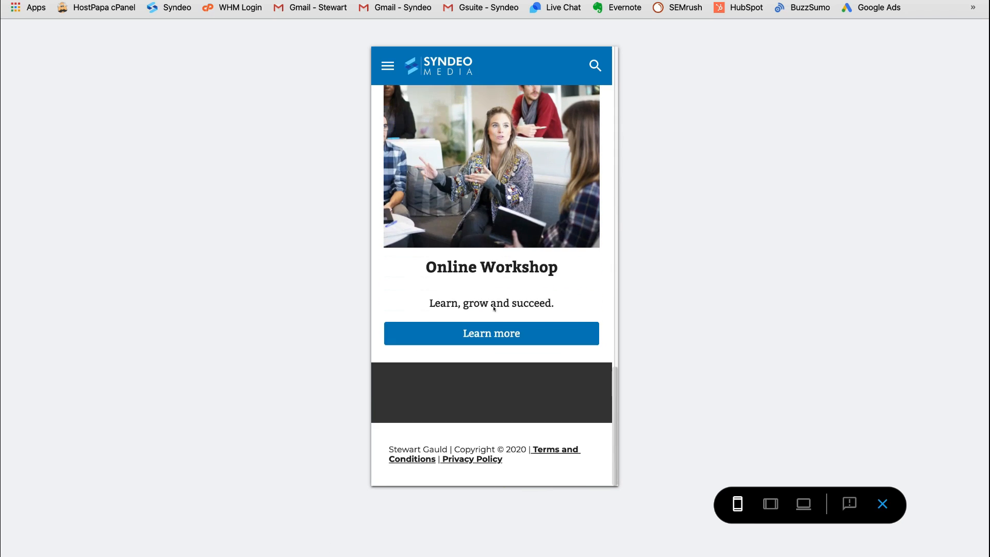
left_click(882, 504)
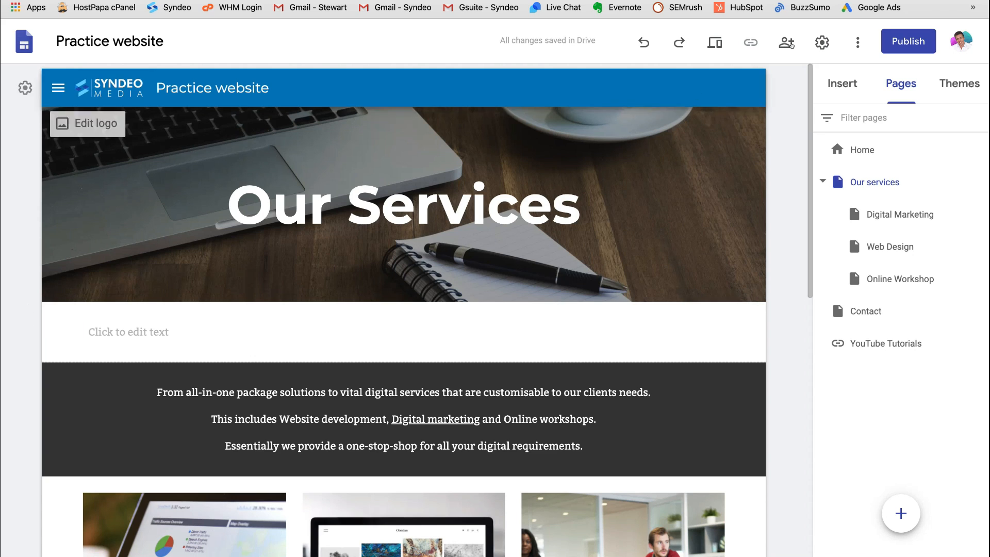
Publish the site to the web, using the owner's hyphenated full name as the web address
left_click(895, 35)
type("stewart-gauld")
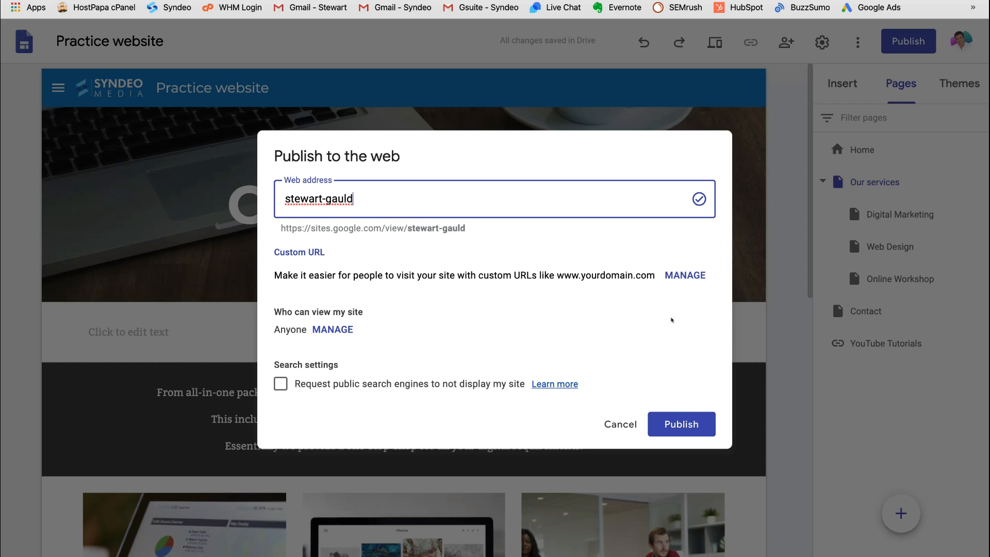
left_click(678, 421)
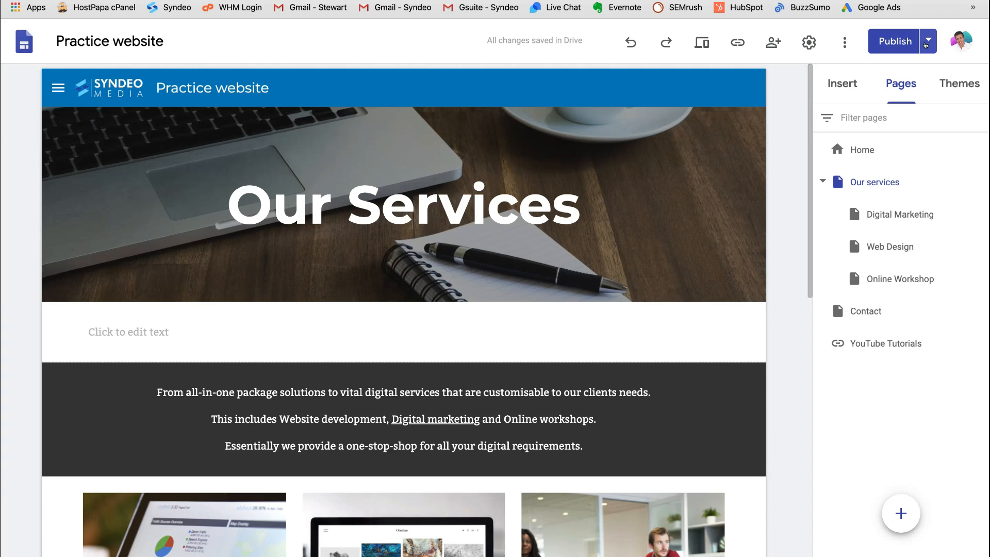
Open the published site and look through its Home page
left_click(925, 44)
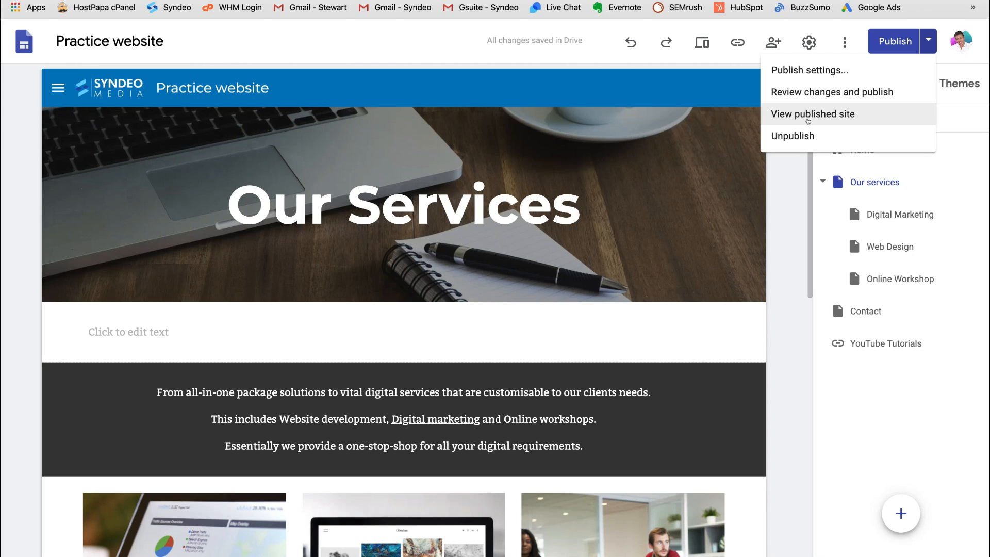
left_click(808, 120)
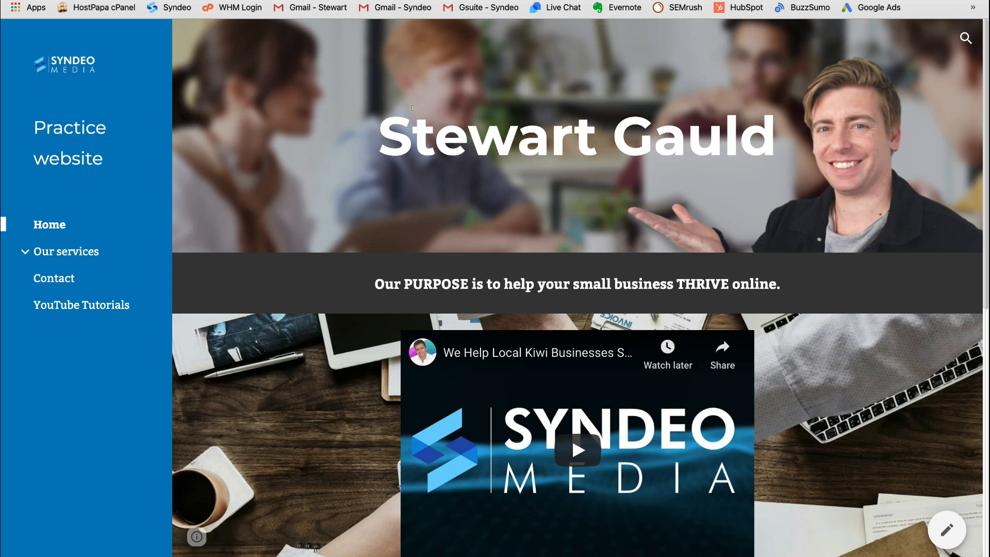
scroll(412, 107, "down", 7)
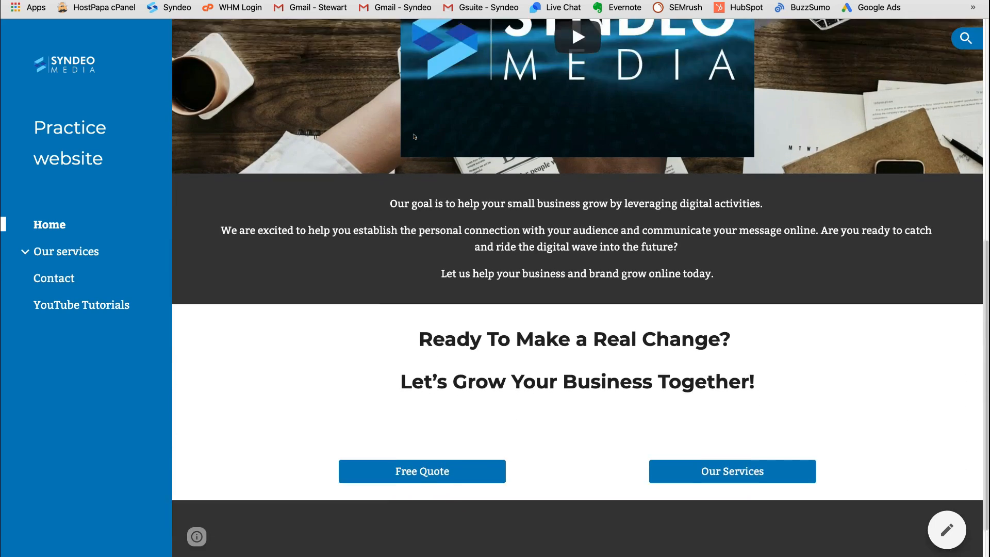
scroll(111, 130, "up", 7)
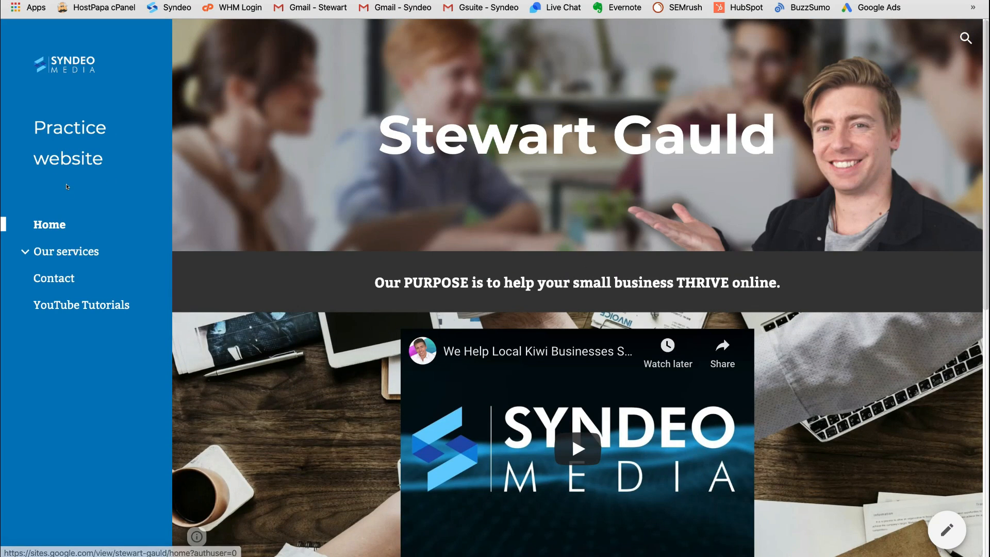
Check the Our services and Contact pages of the published site from header to footer
left_click(64, 253)
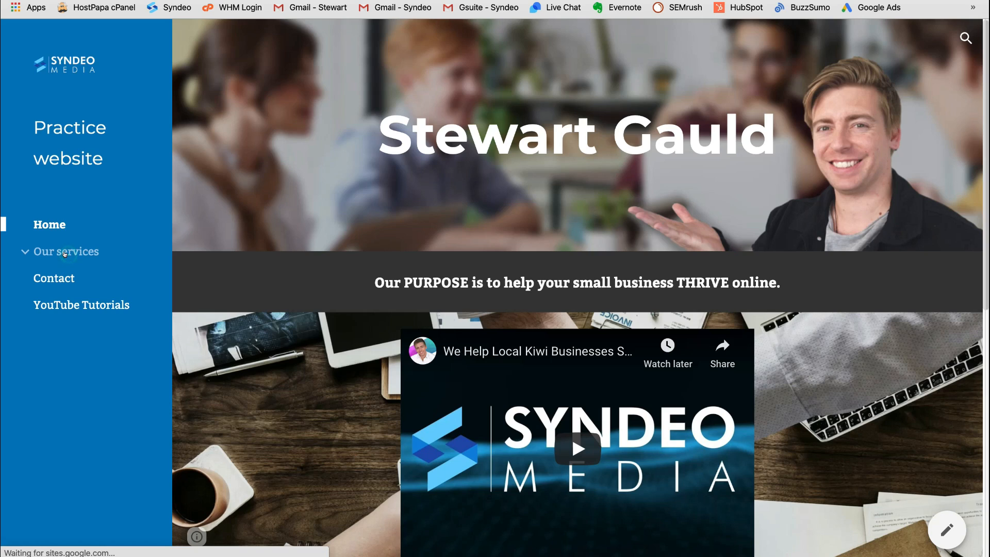
scroll(102, 283, "down", 5)
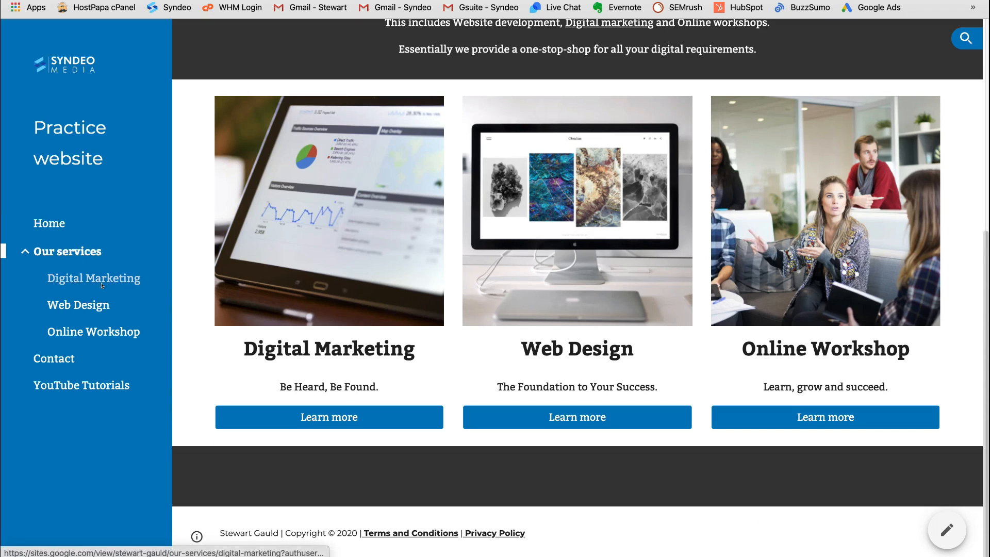
scroll(216, 273, "up", 5)
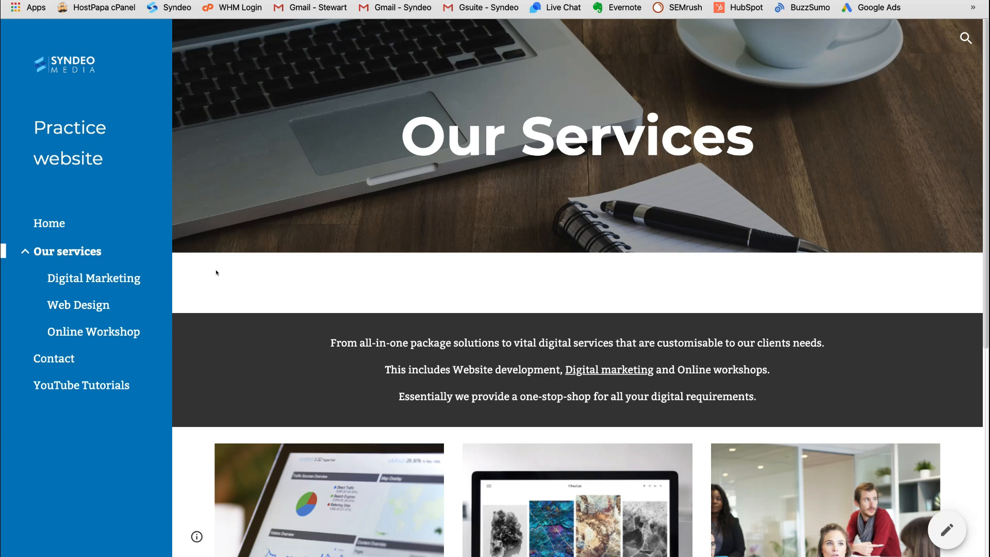
left_click(52, 359)
scroll(452, 327, "down", 3)
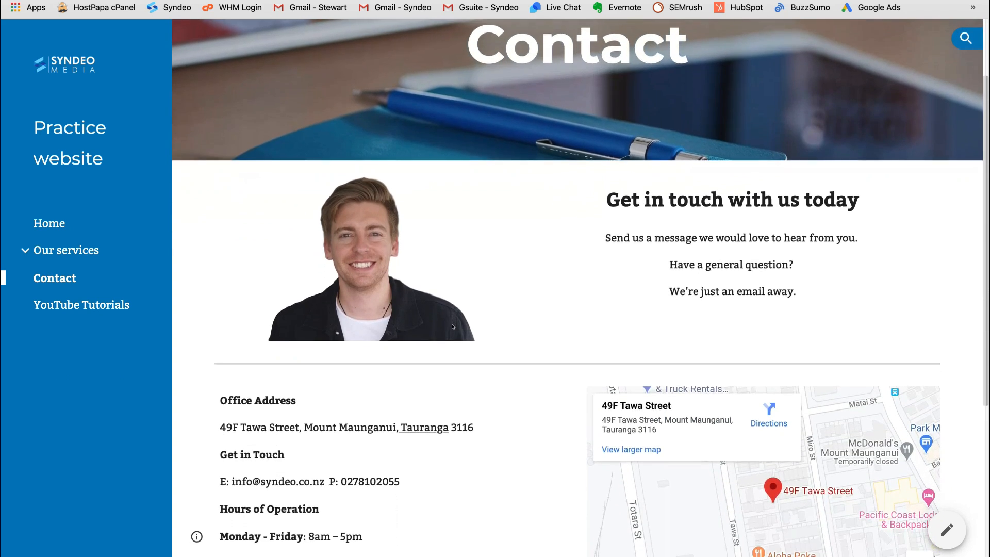
scroll(453, 327, "down", 3)
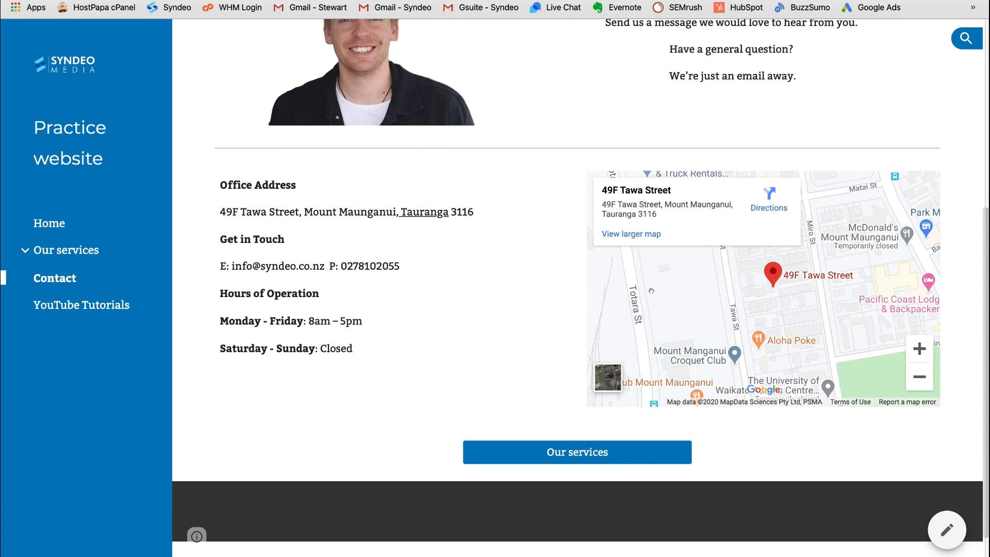
scroll(530, 263, "down", 1)
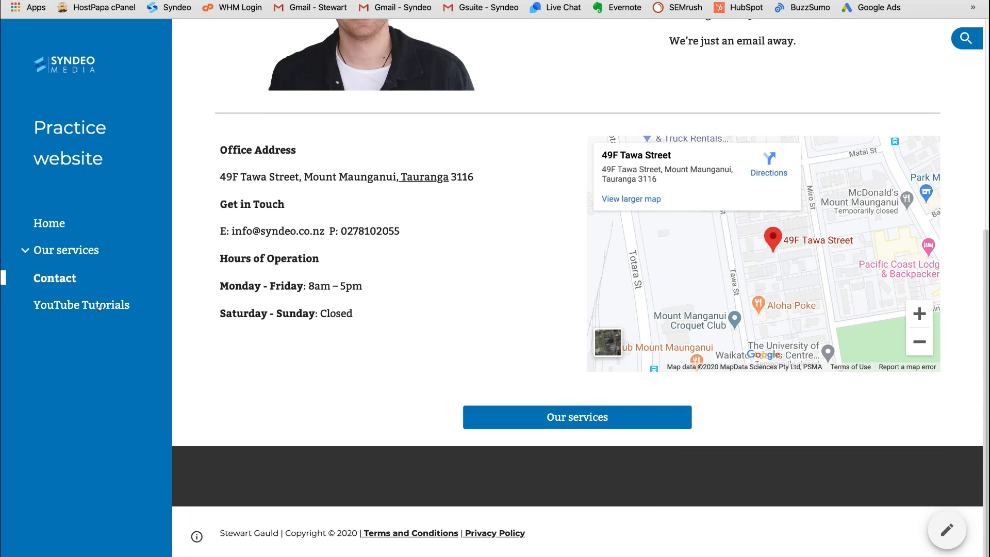
Test the YouTube Tutorials link on the published site, look at the Contact page header again and return to the site editor
left_click(69, 307)
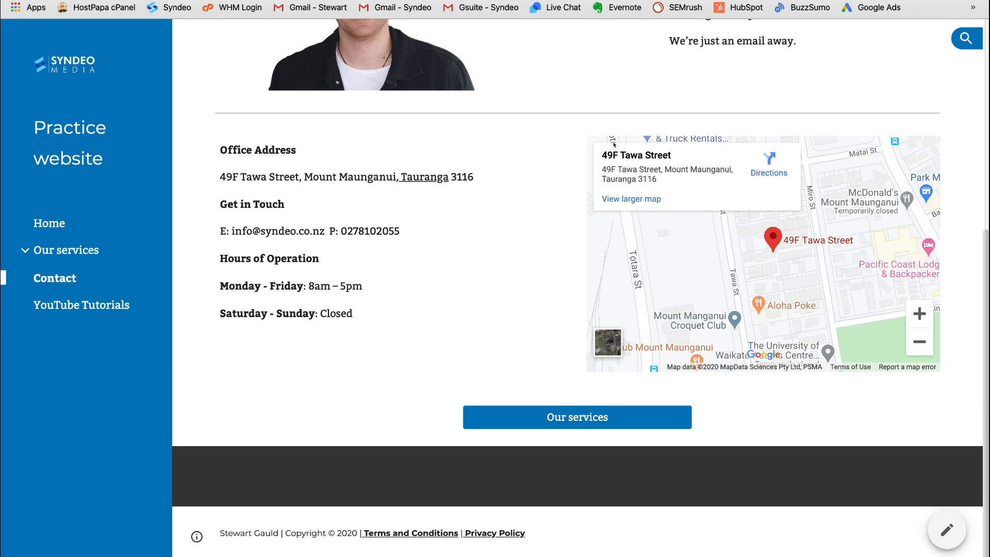
scroll(559, 163, "up", 10)
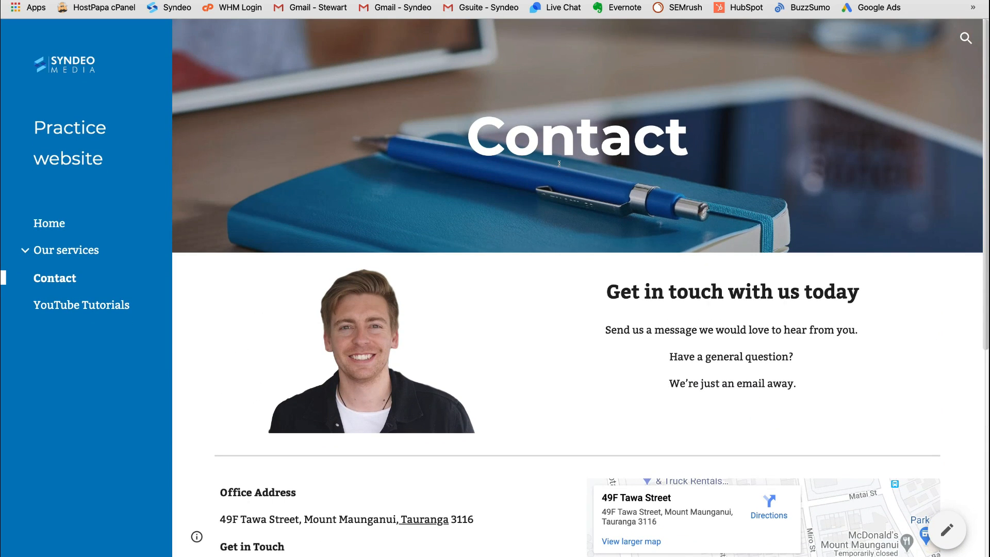
key("super+w")
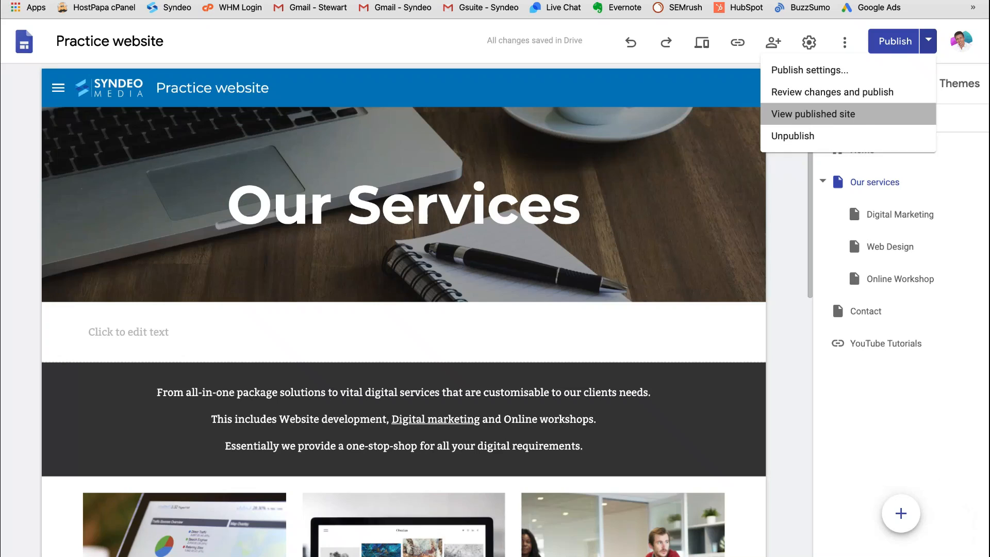
Dismiss the publishing options and look through the layouts and elements that can be inserted on the Our services page
left_click(471, 207)
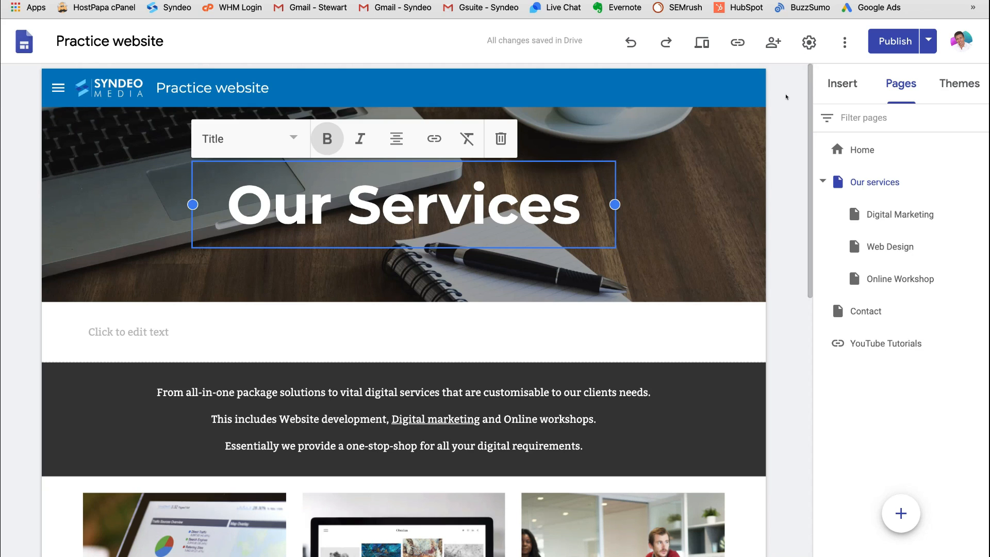
left_click(828, 84)
scroll(873, 354, "down", 1)
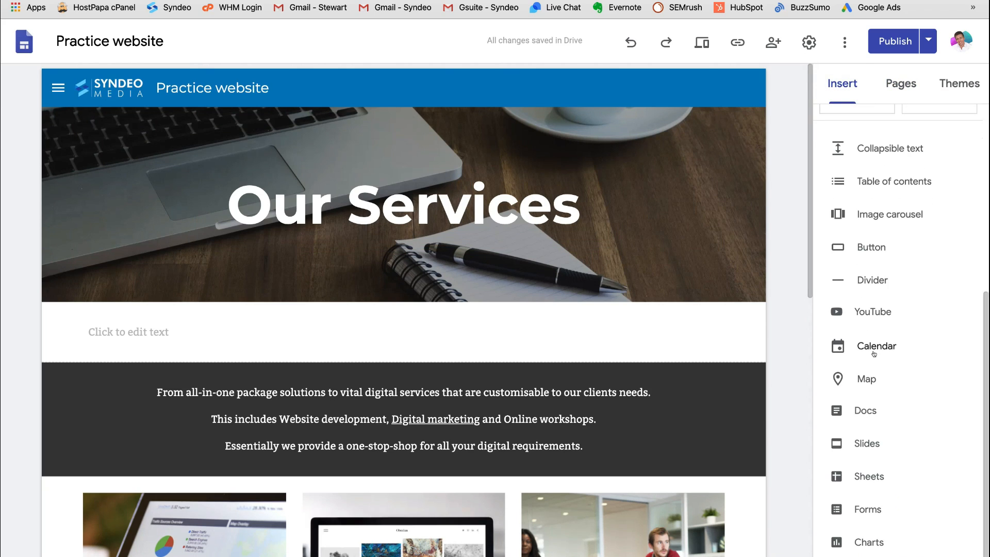
scroll(874, 354, "up", 5)
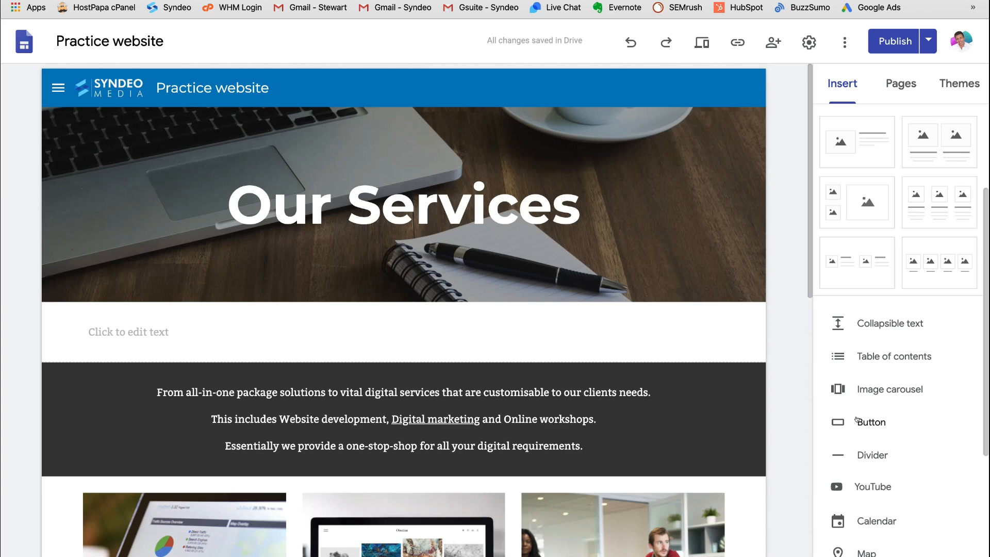
scroll(856, 418, "down", 2)
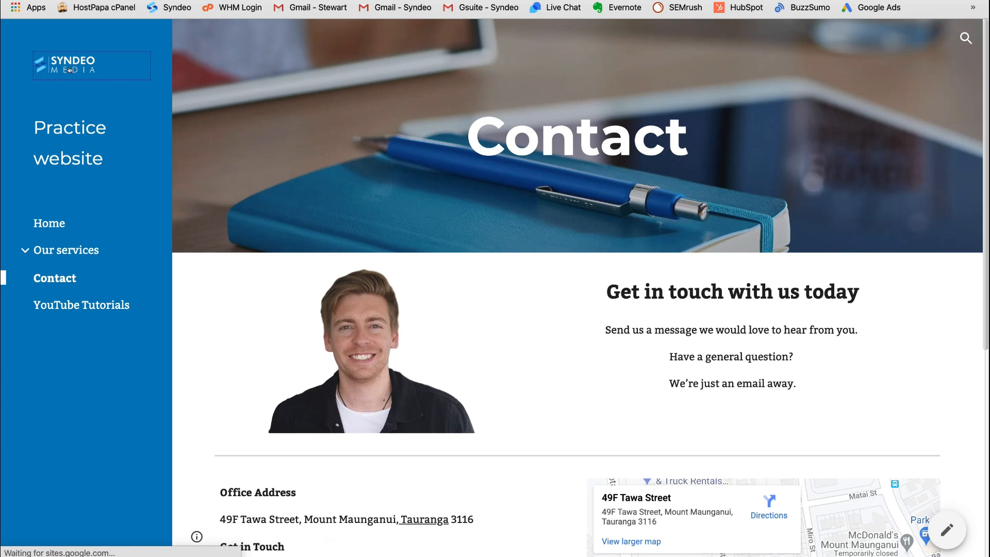
Go to the published site's Home page through its logo and select the web address up to the page name
left_click(72, 61)
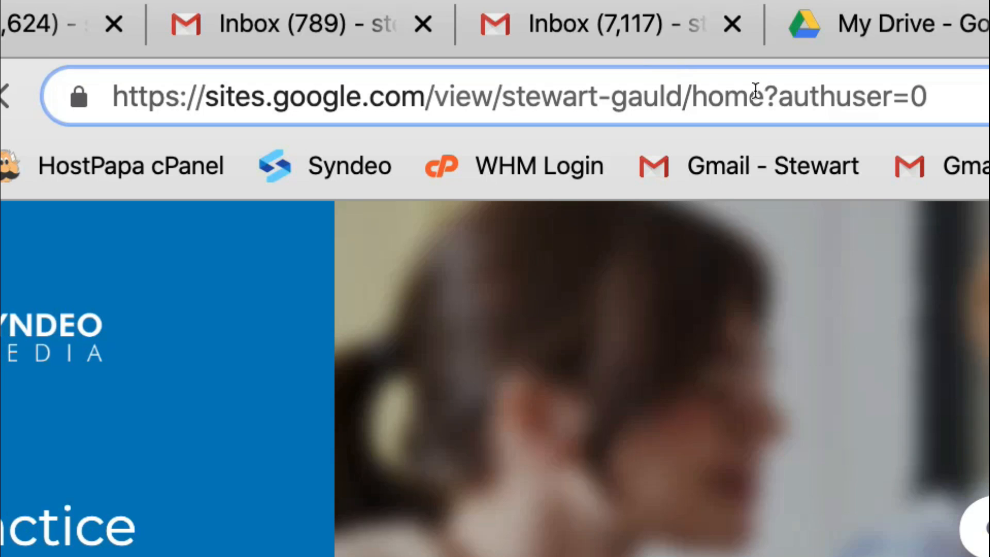
left_click_drag(757, 96, 110, 100)
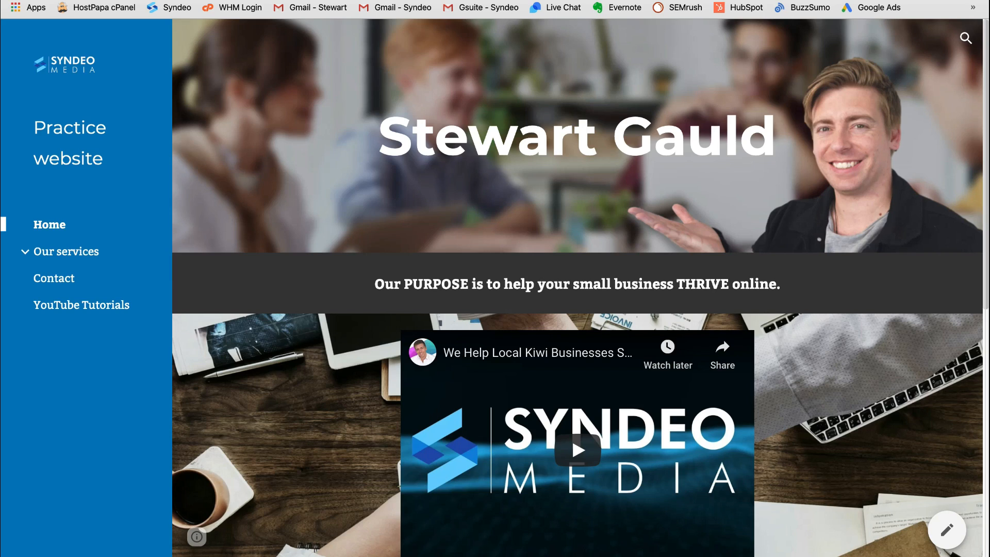